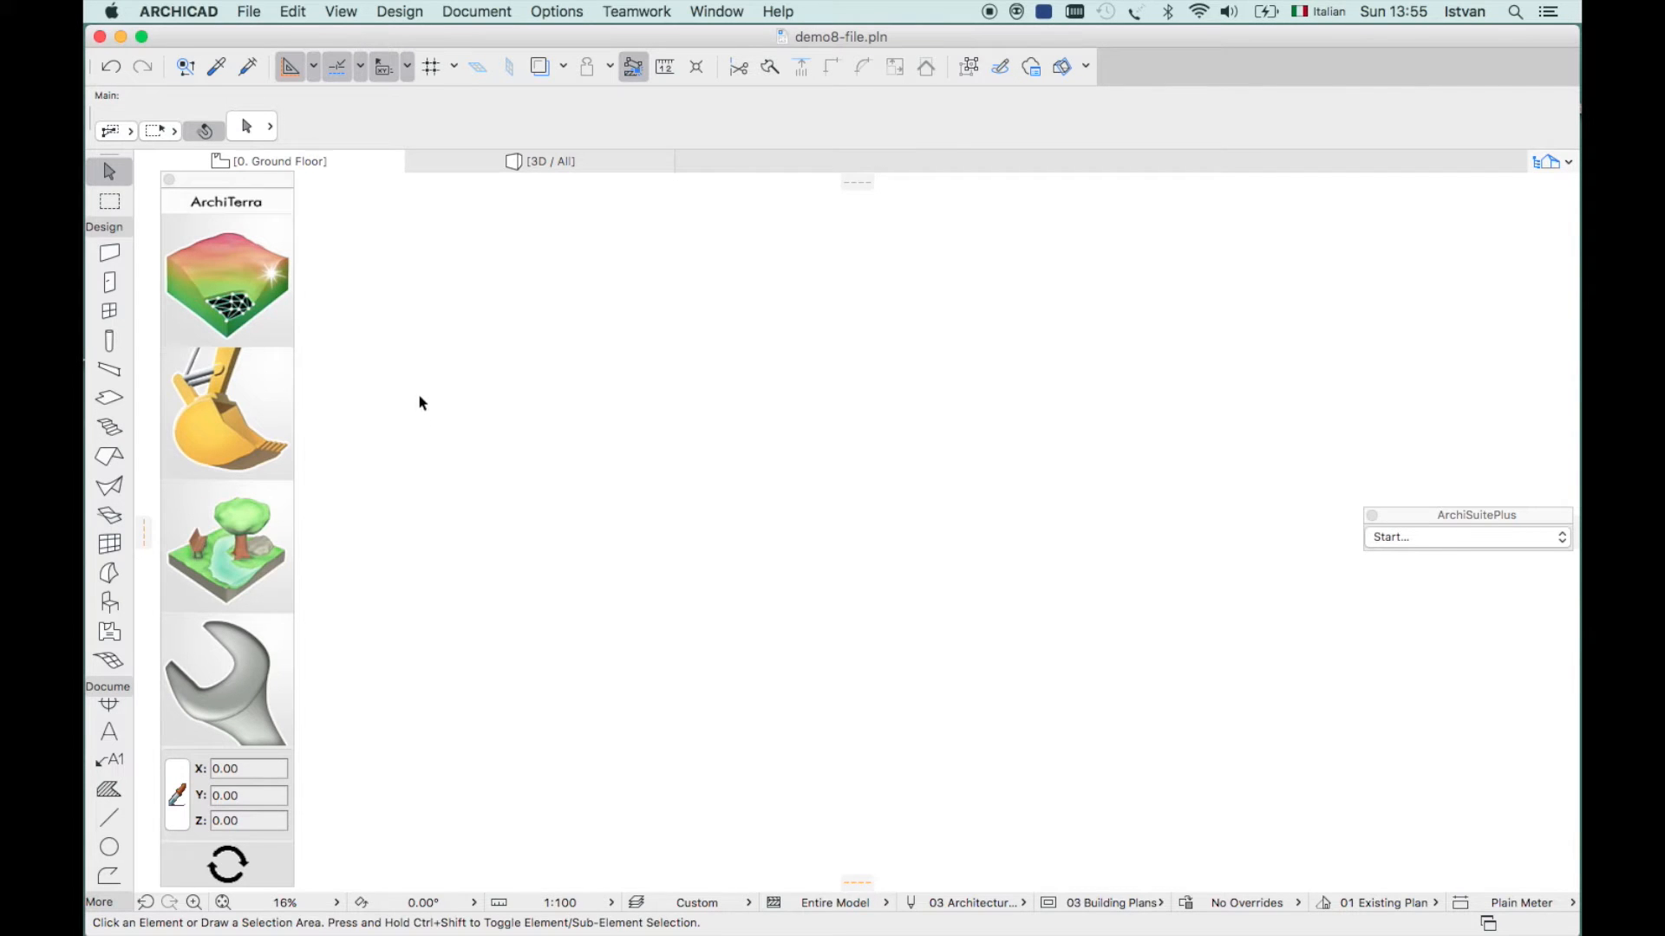
- Expand the ArchiTerra terrain (DTM) tool flyout beside the palette
click(230, 272)
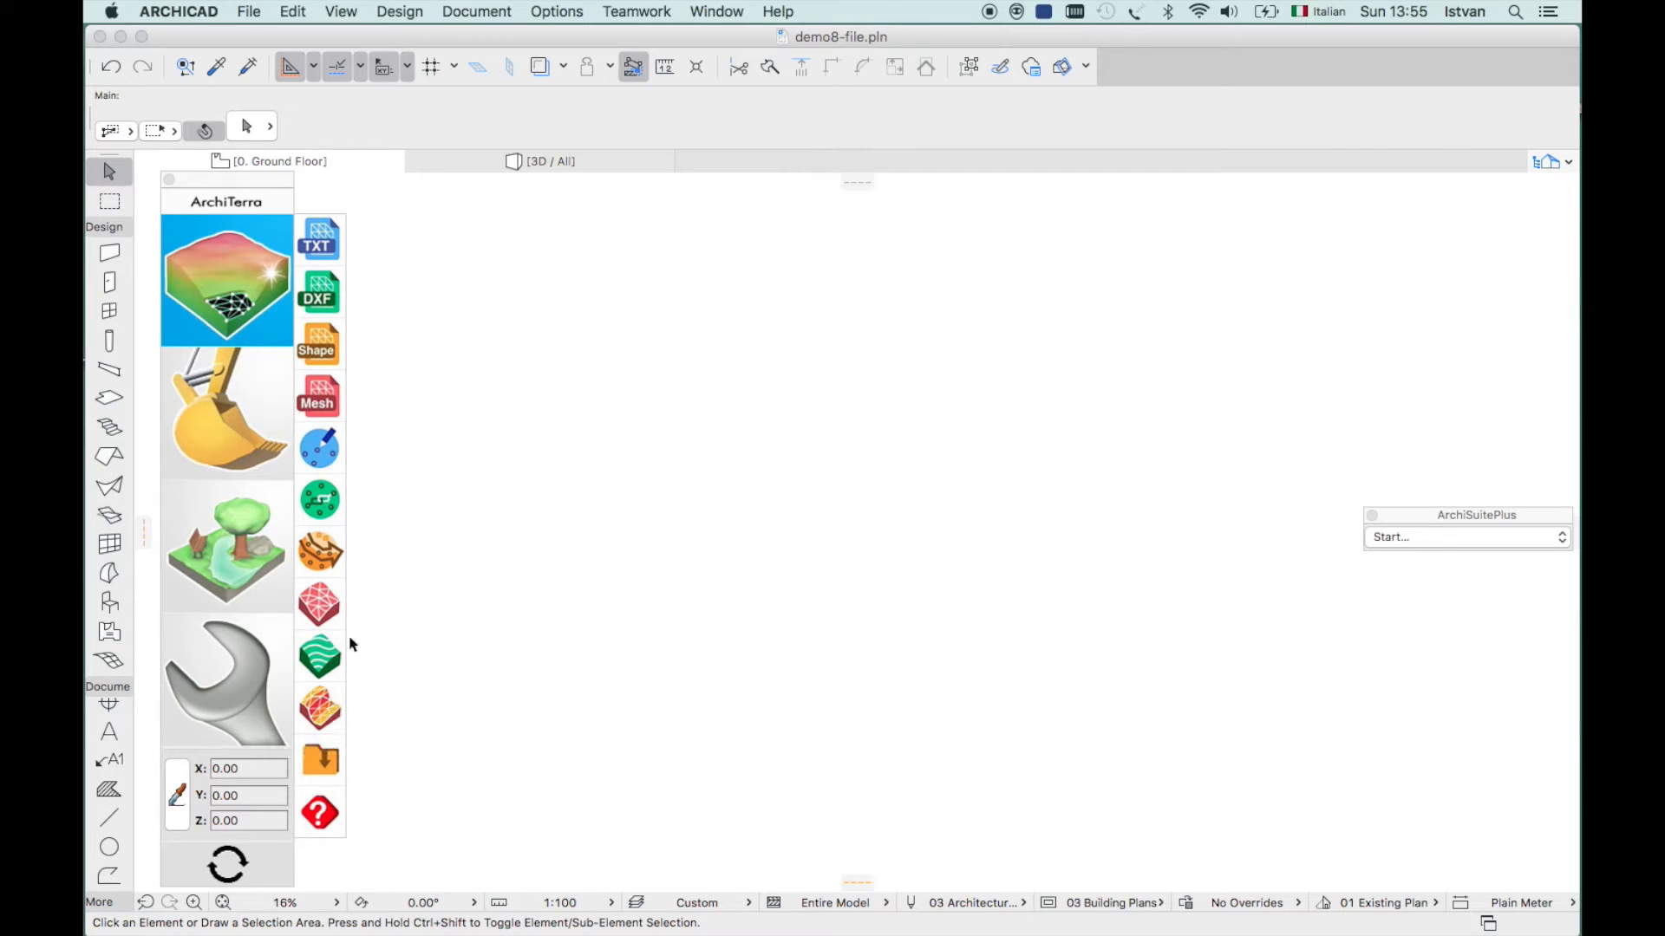
- Import survey points from modello4.txt in meters with x y z, comma and tab settings
click(313, 240)
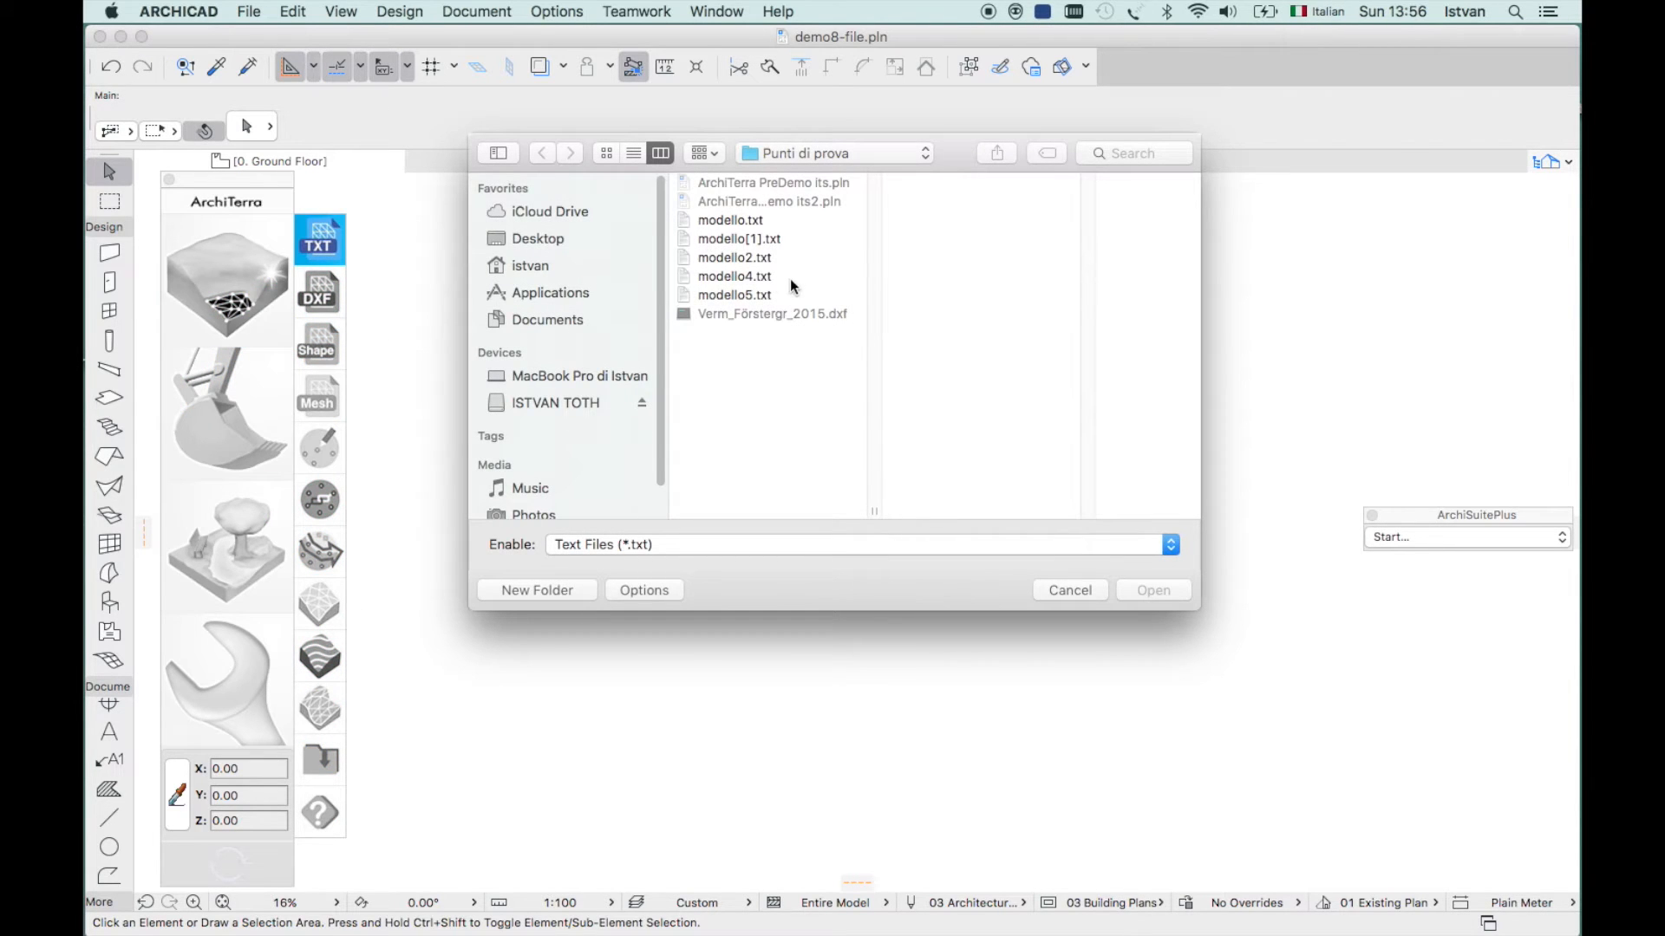
click(741, 276)
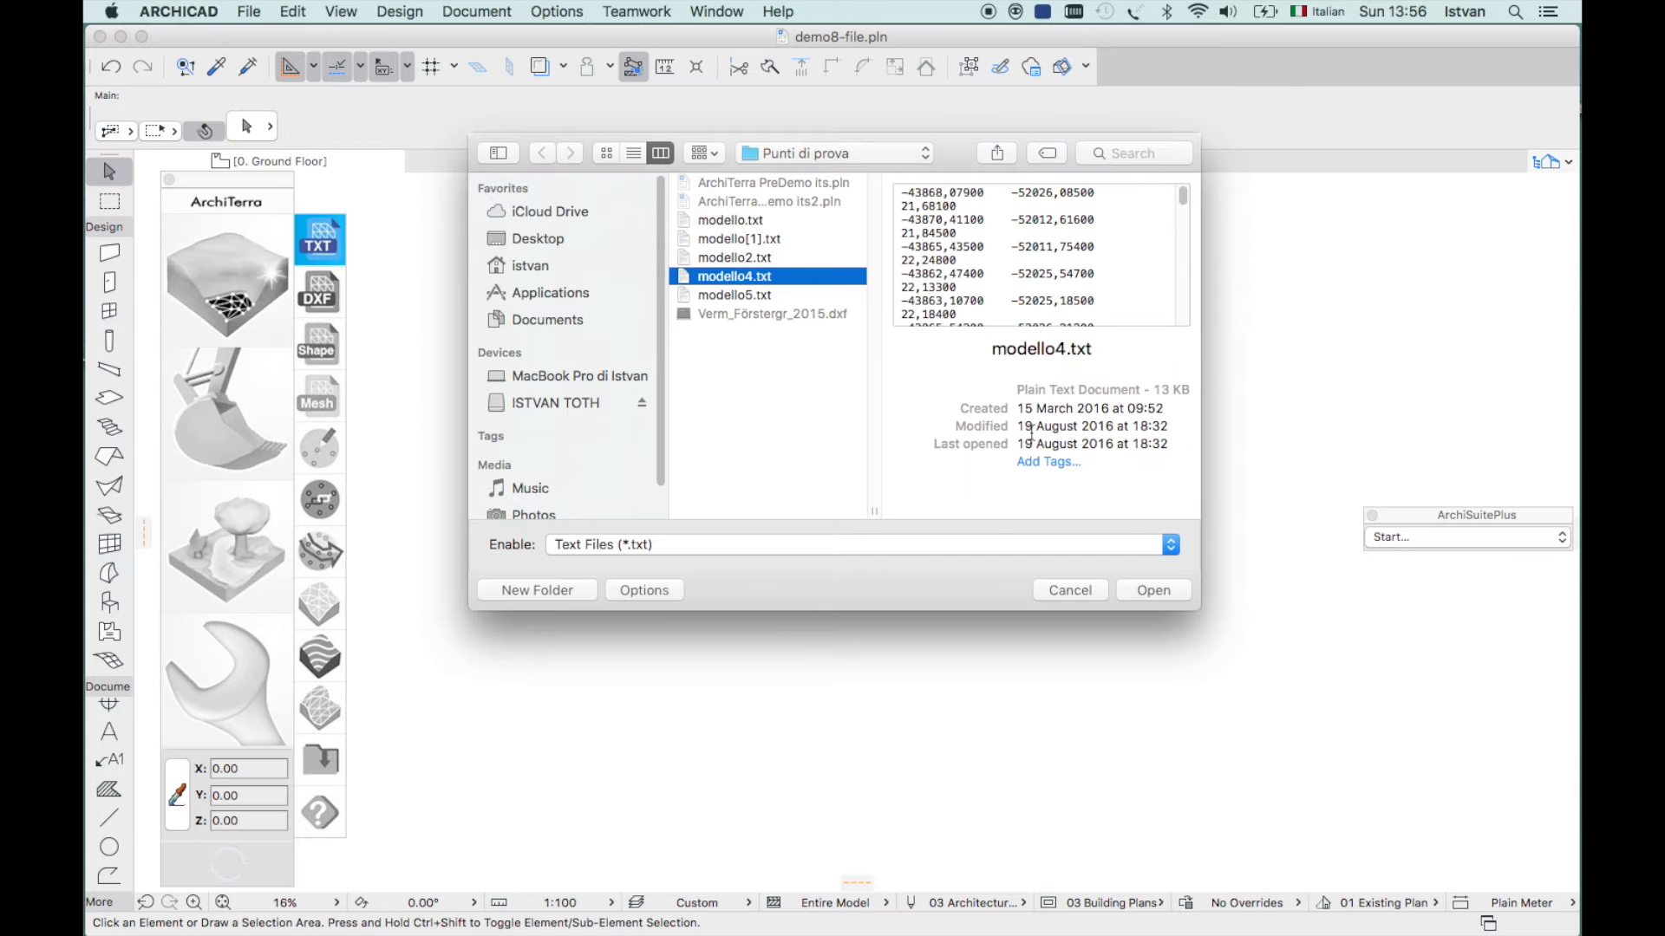
click(1151, 590)
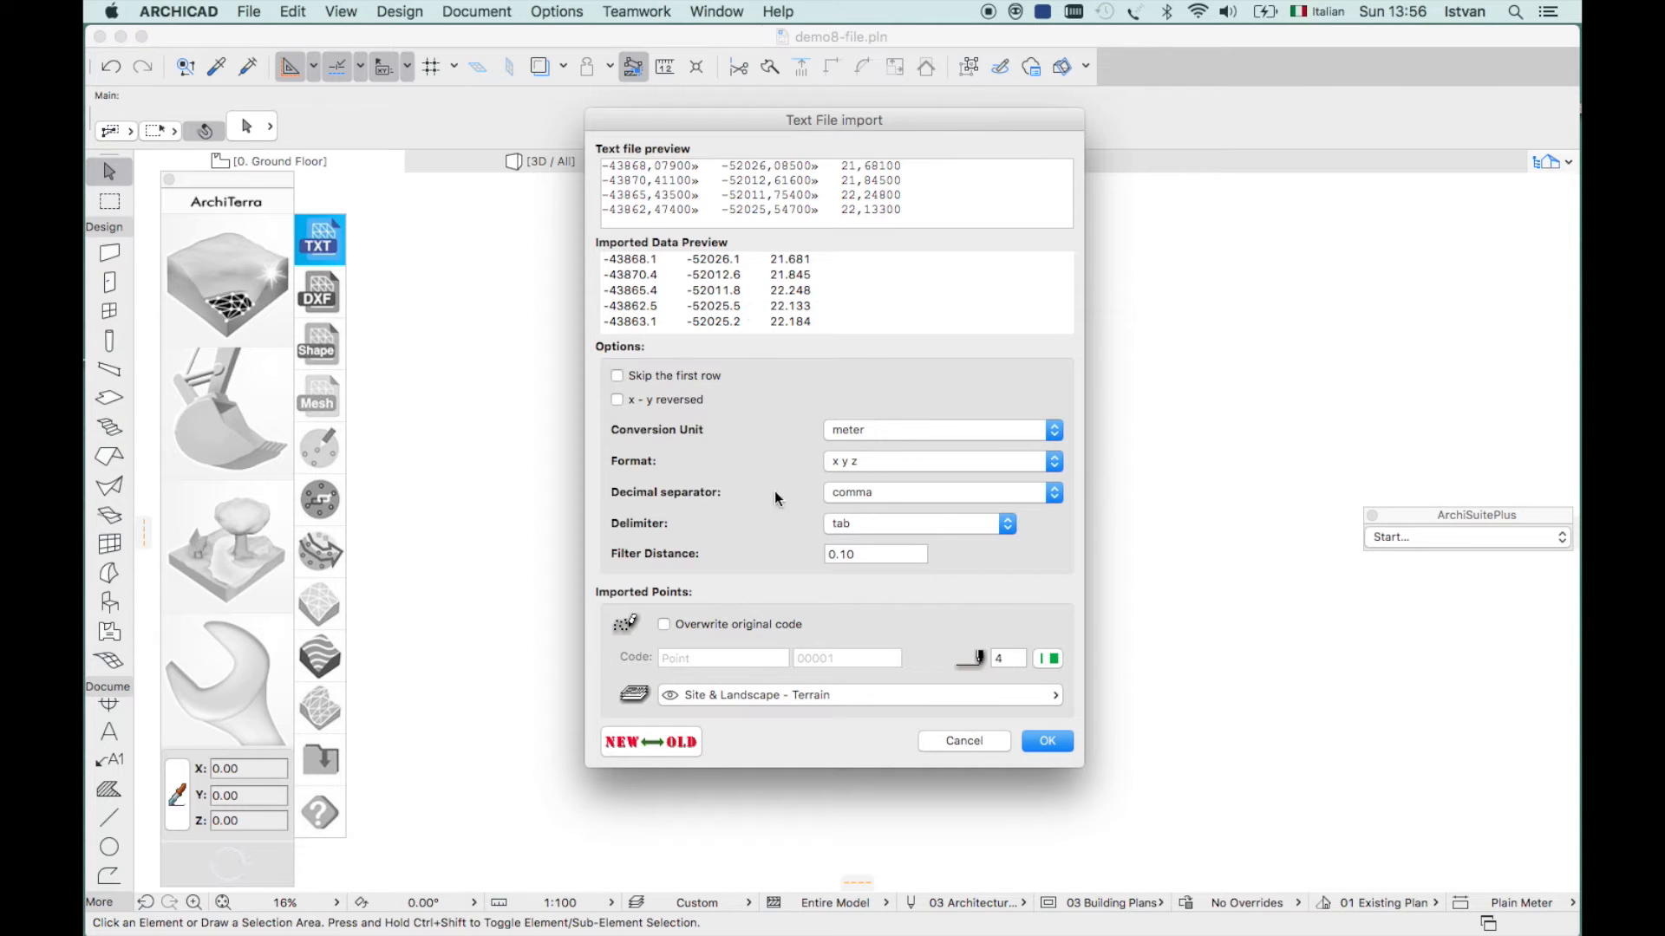
click(1055, 431)
click(1052, 431)
click(674, 738)
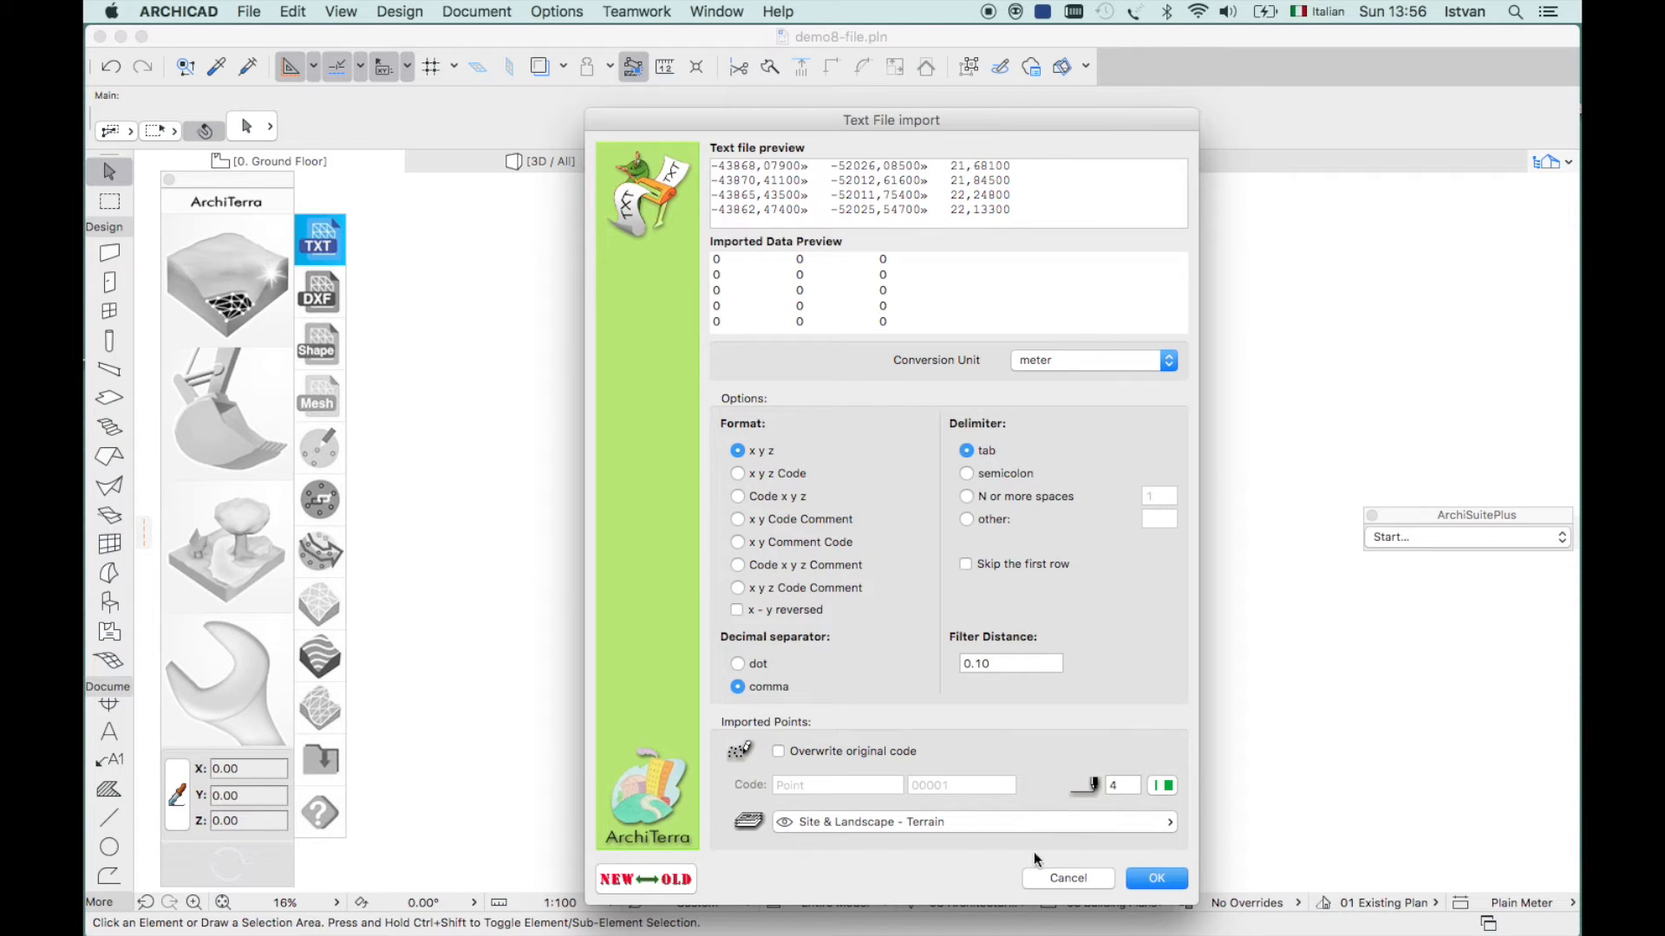
click(666, 876)
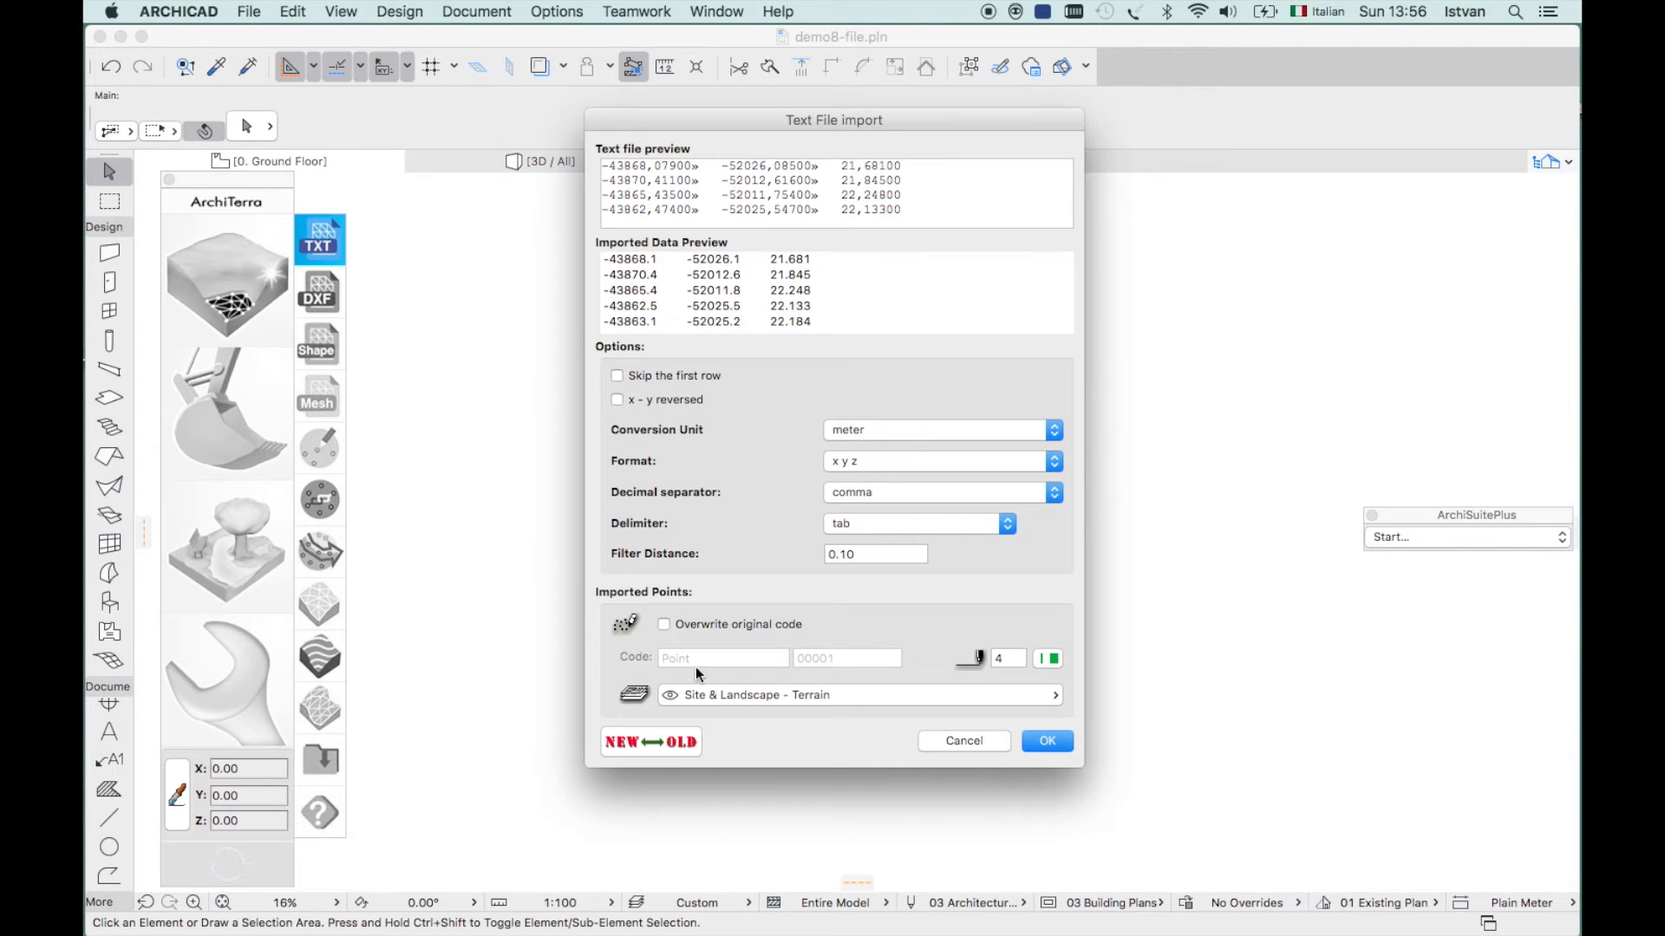
click(1047, 741)
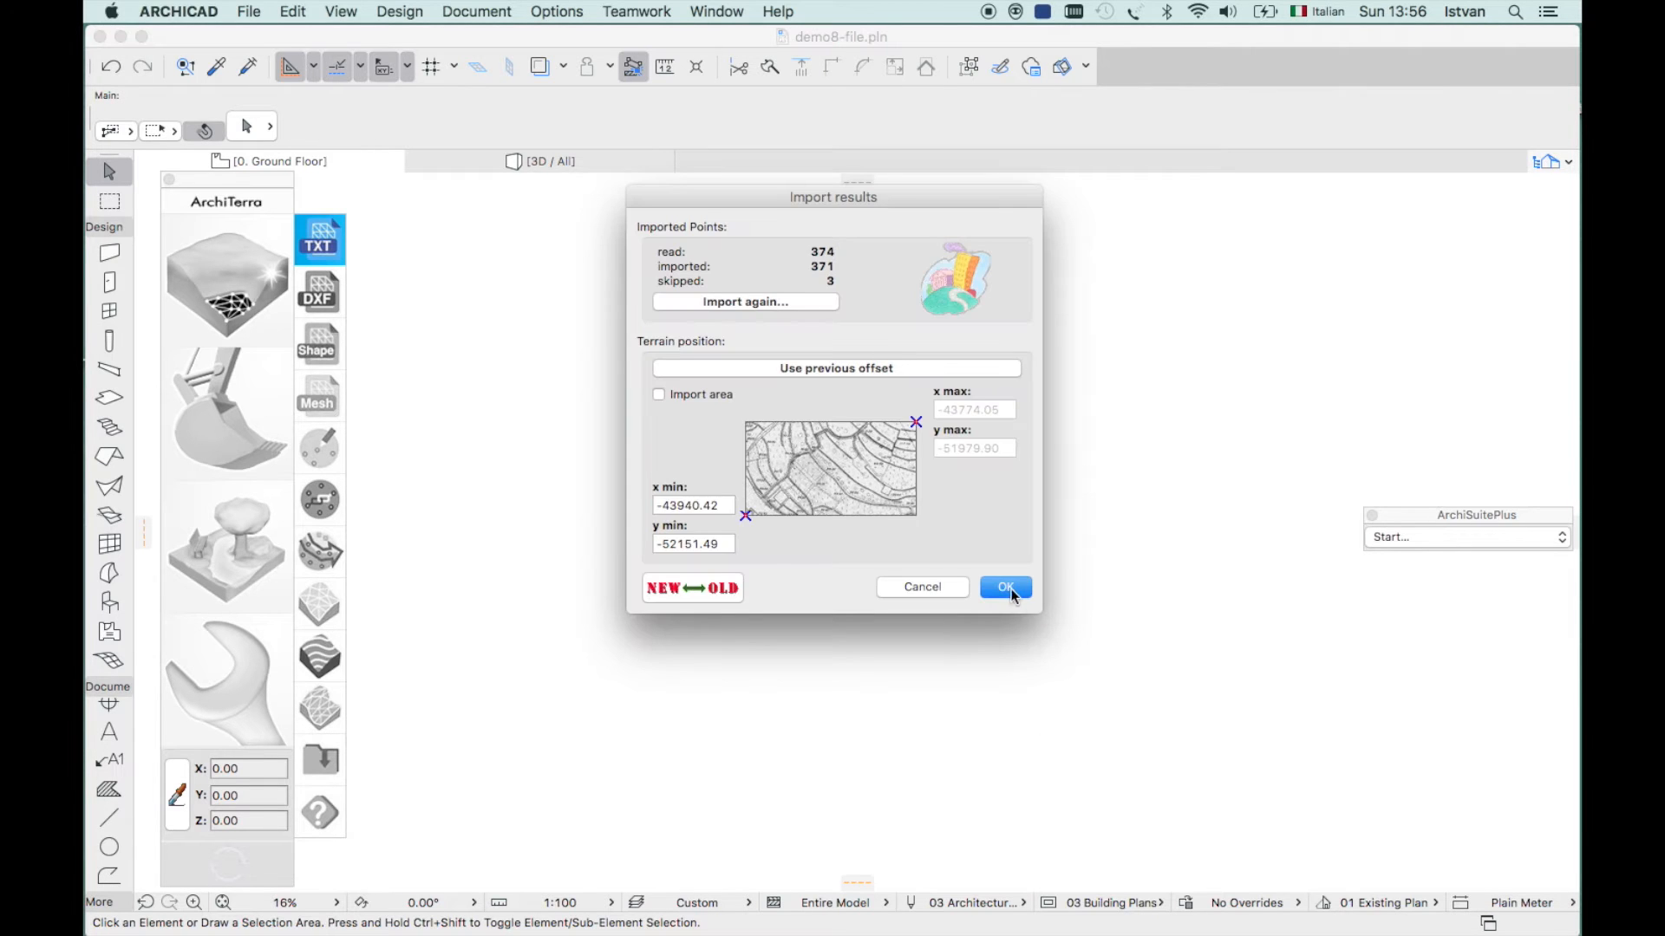
click(1008, 587)
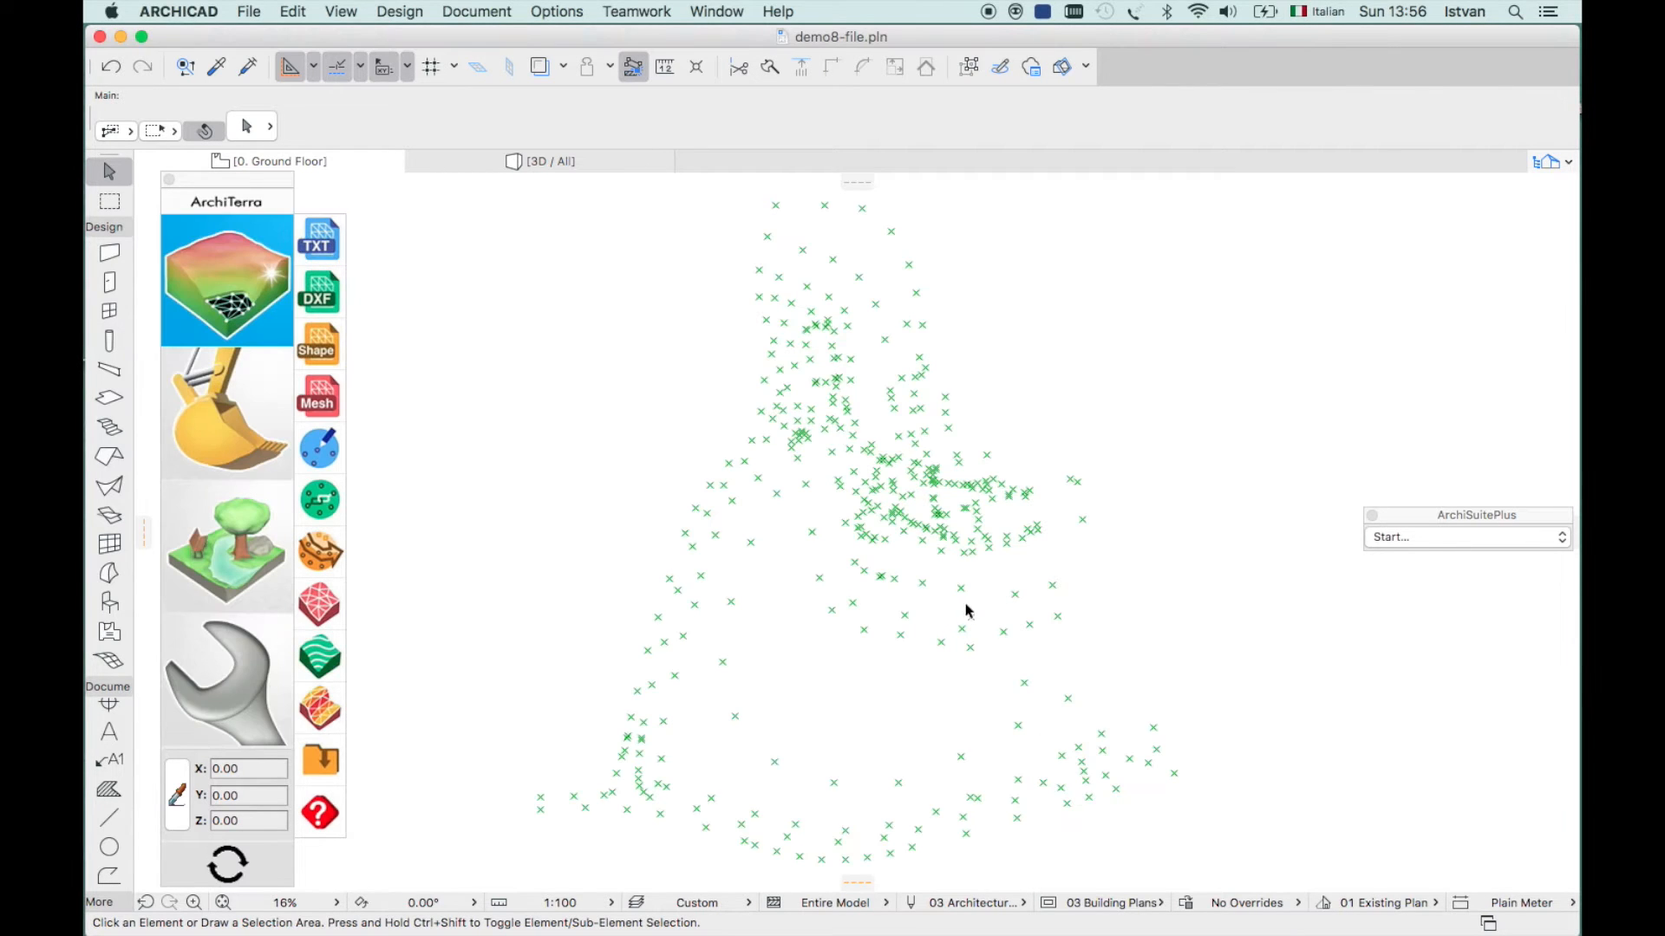
- Start the boundary outline at the top and trace it down the right side
click(320, 553)
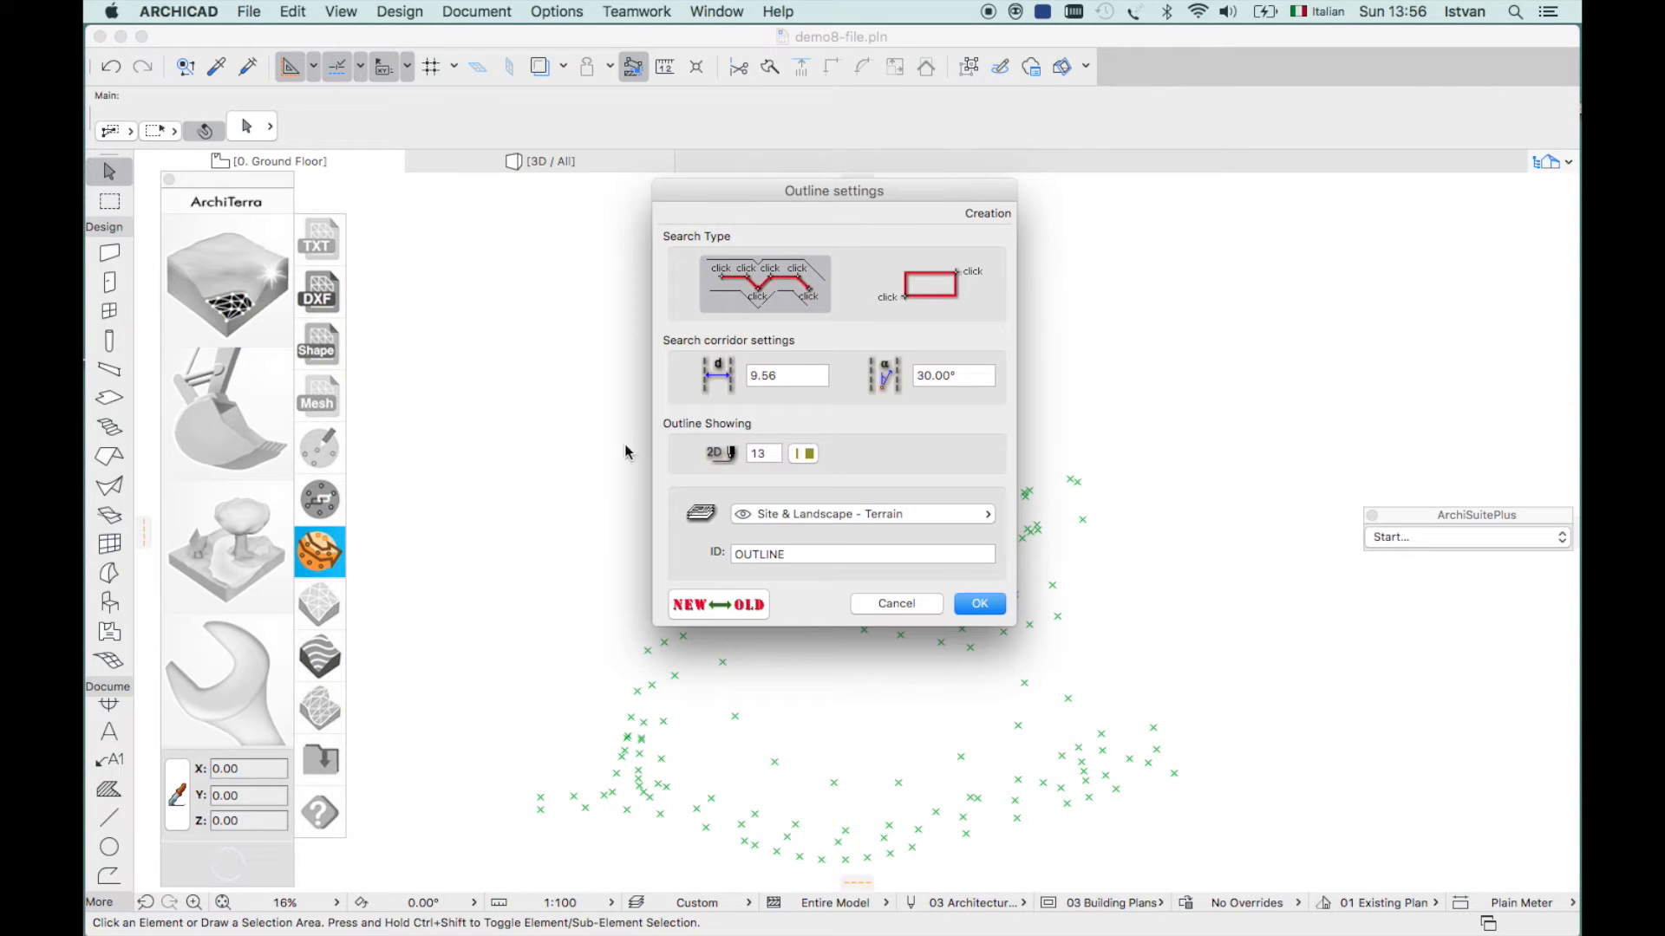
click(978, 605)
click(755, 196)
click(880, 198)
click(929, 360)
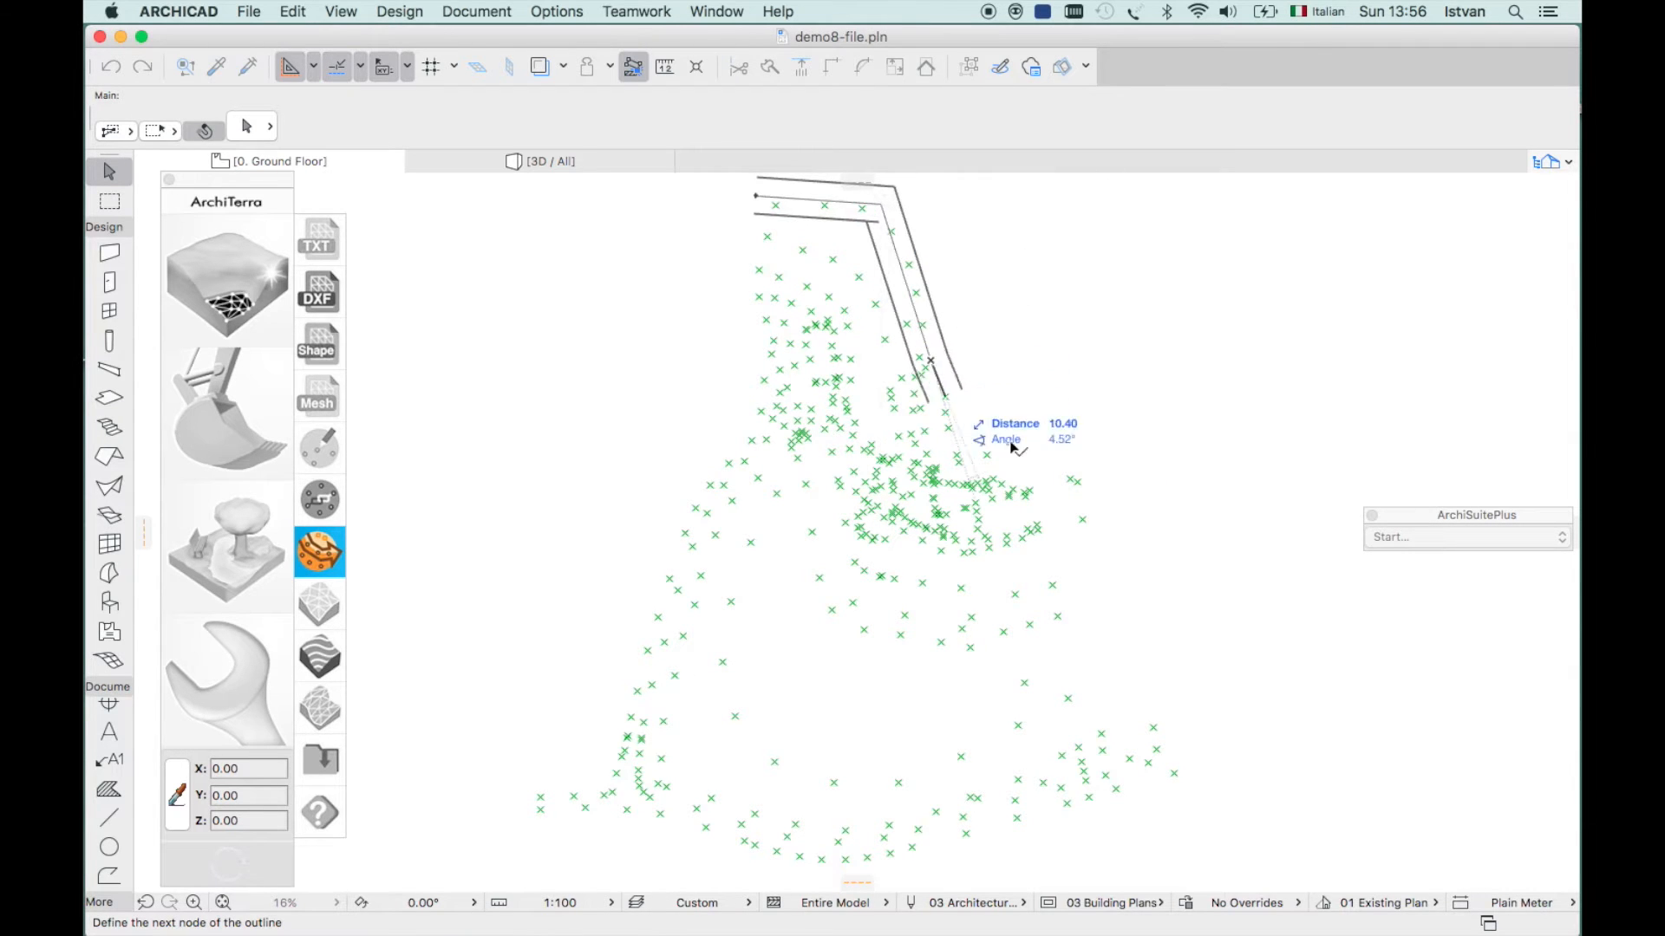
click(1081, 494)
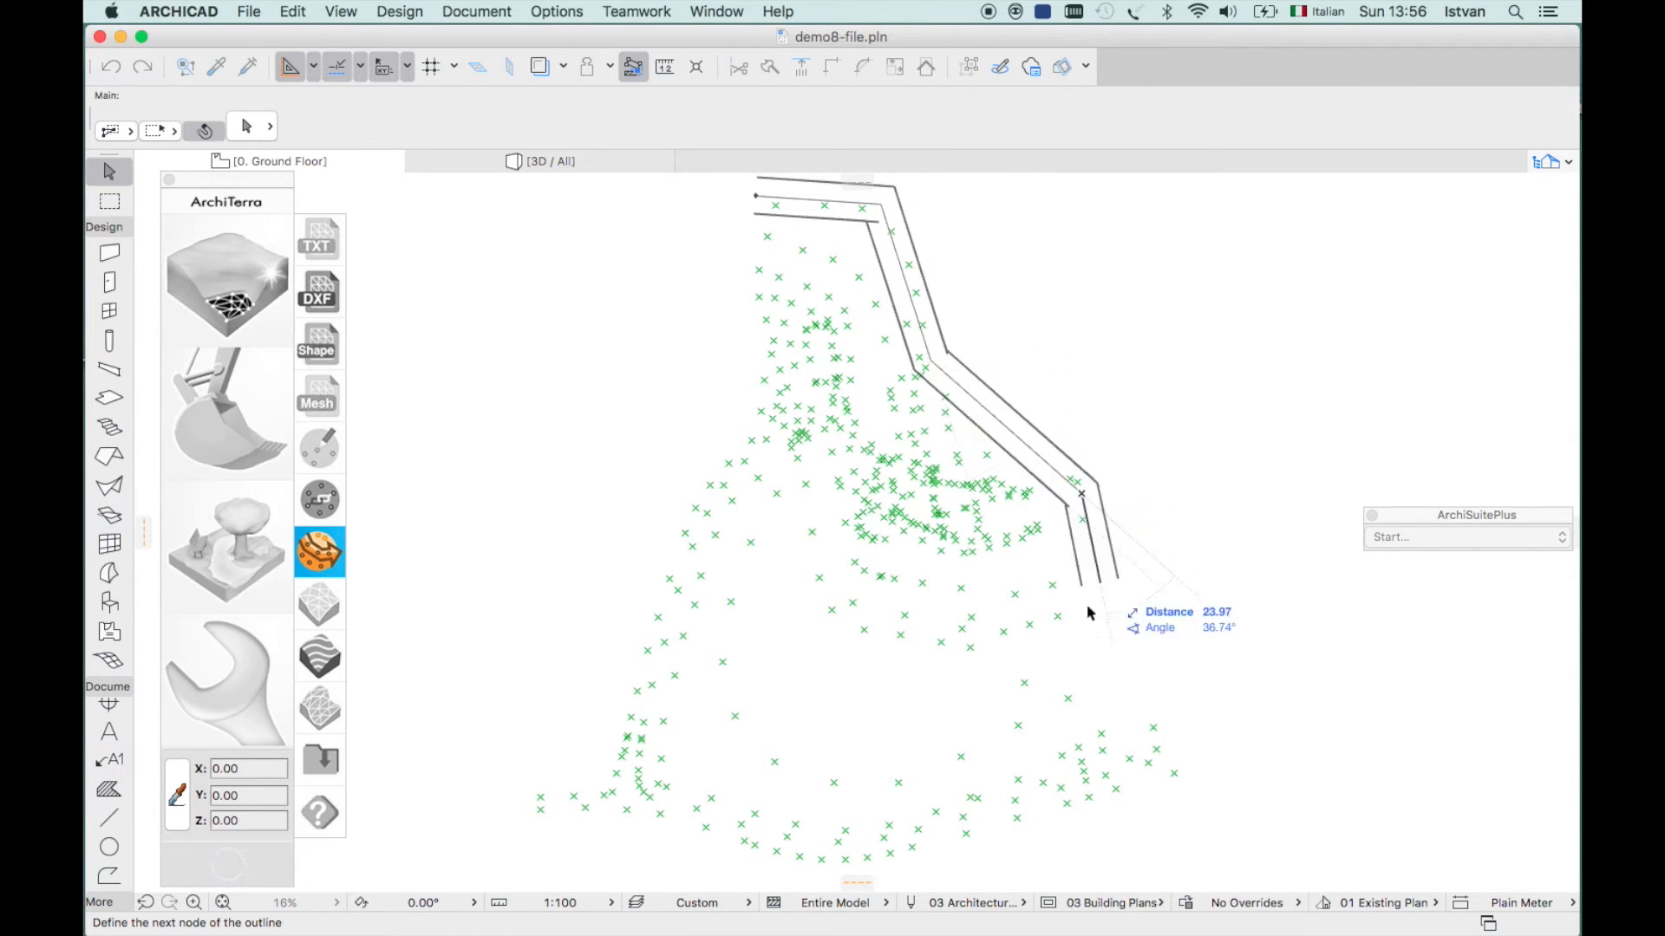
click(1162, 766)
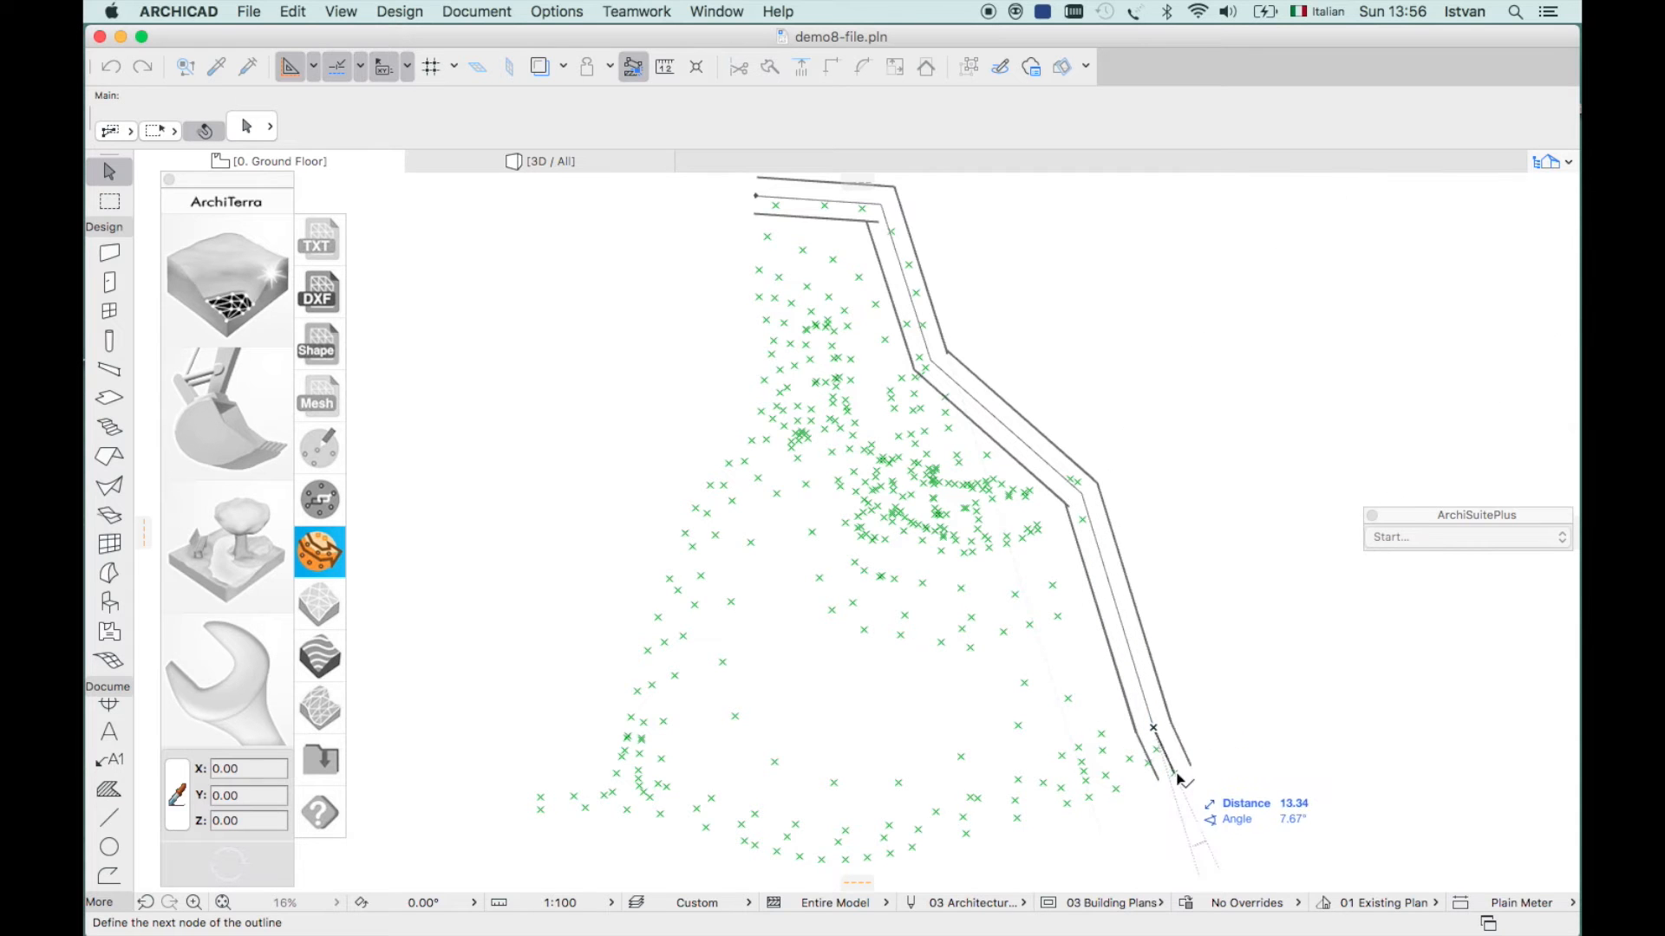
- Continue the outline along the bottom and up the left, closing it at the start
click(933, 845)
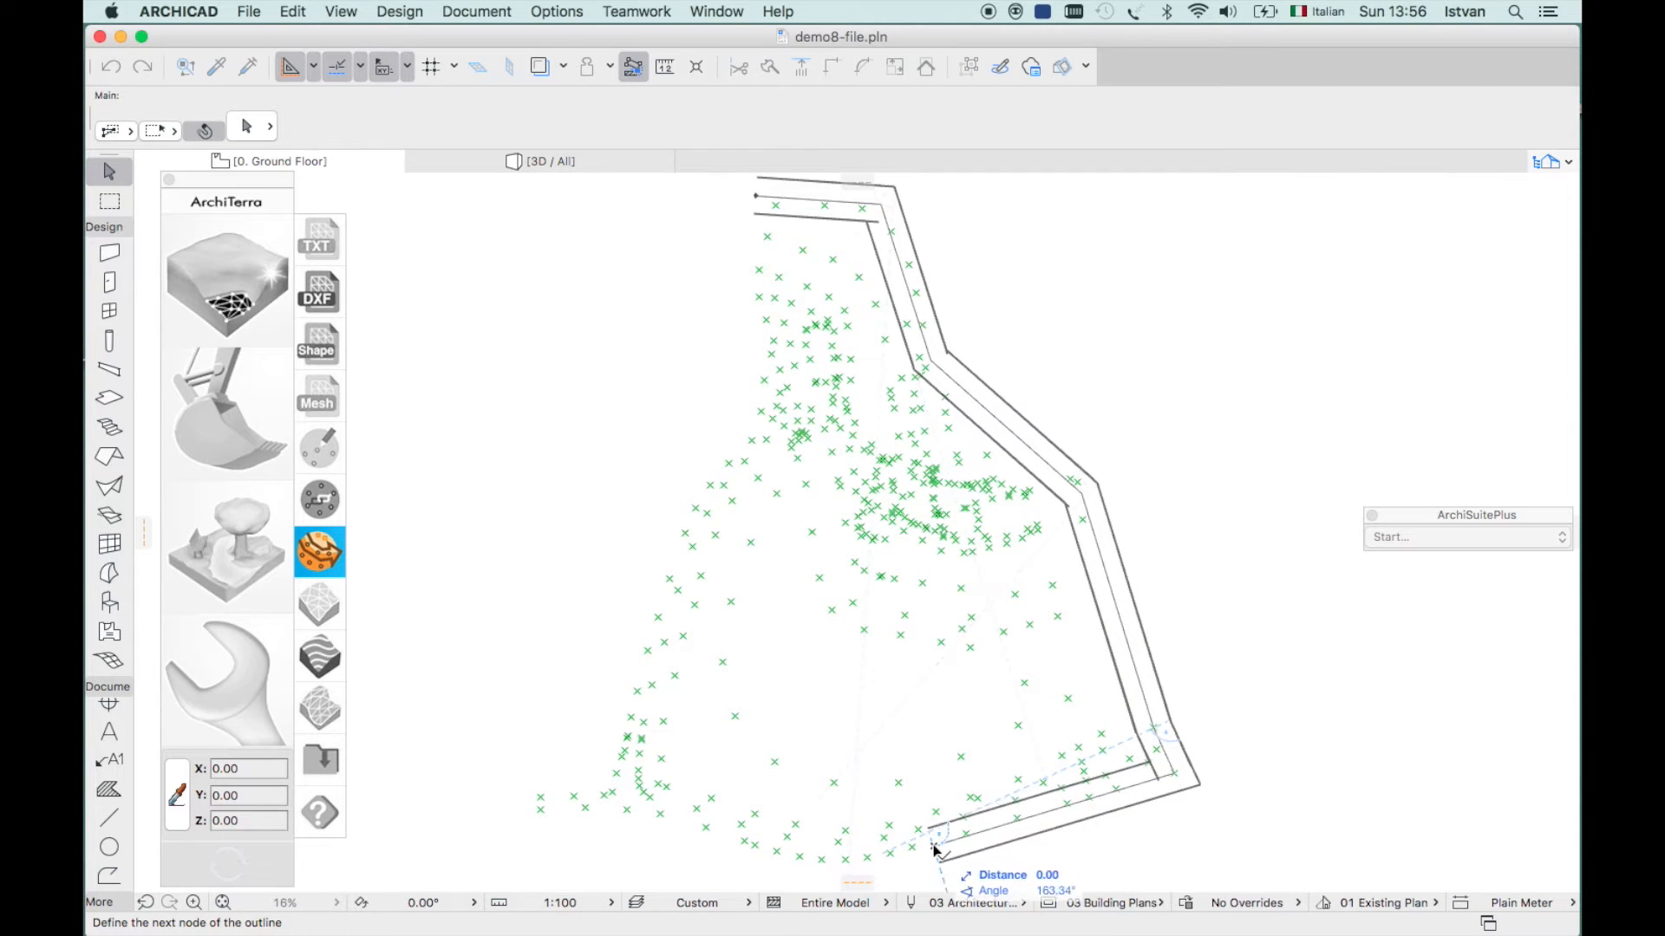
click(697, 845)
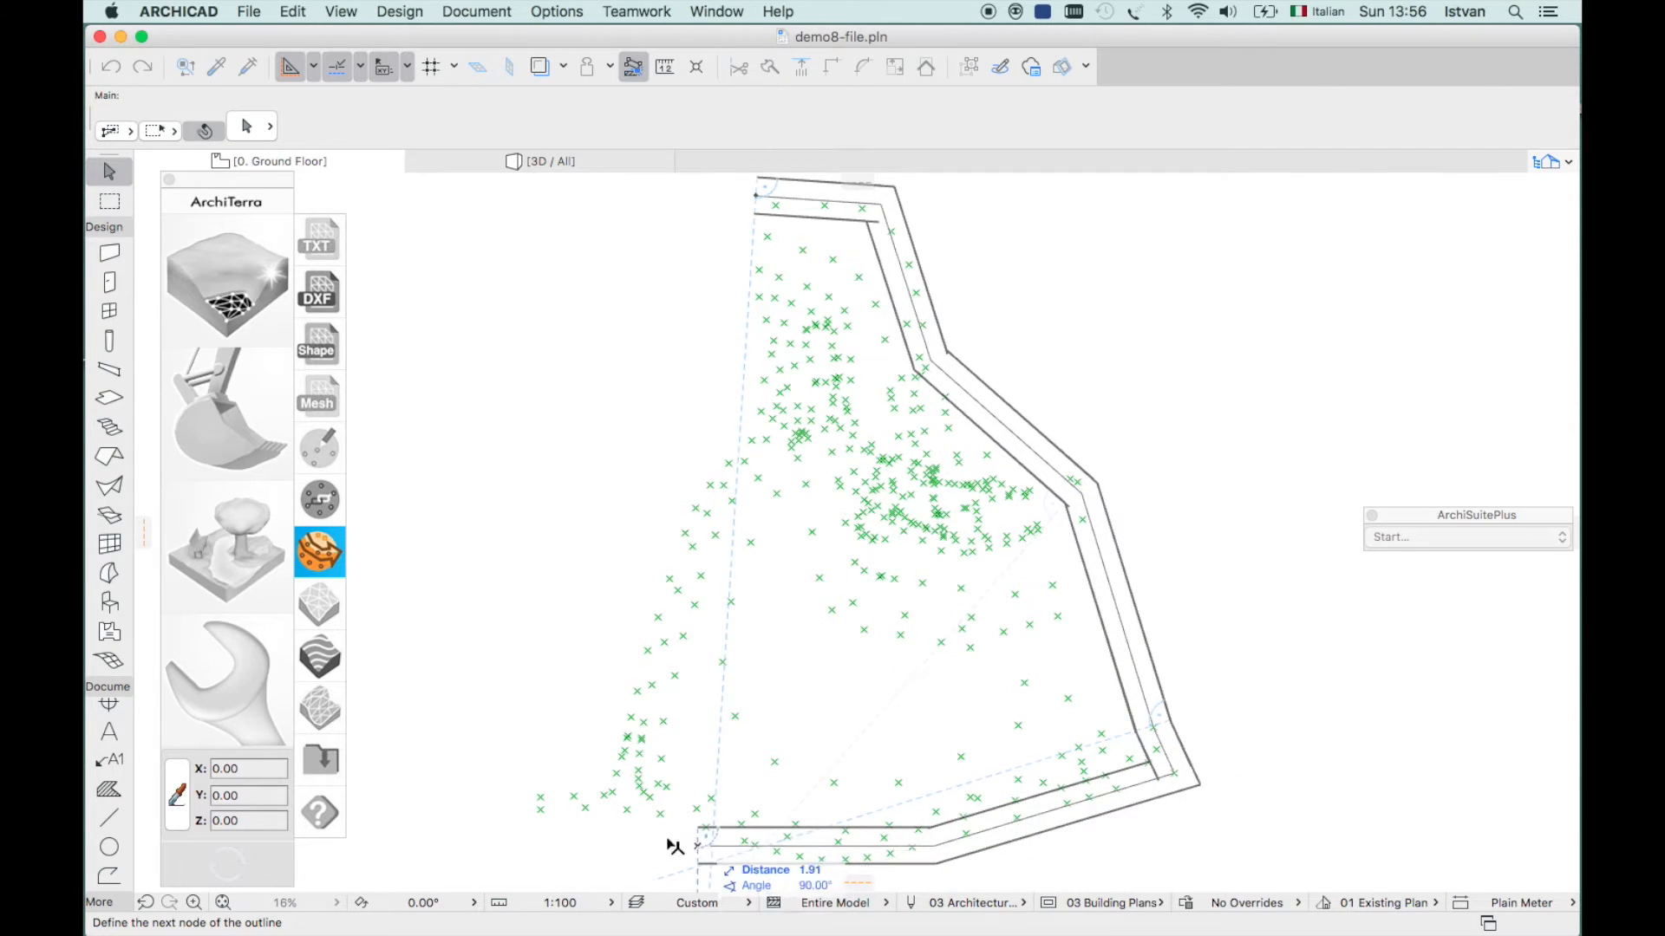
click(520, 786)
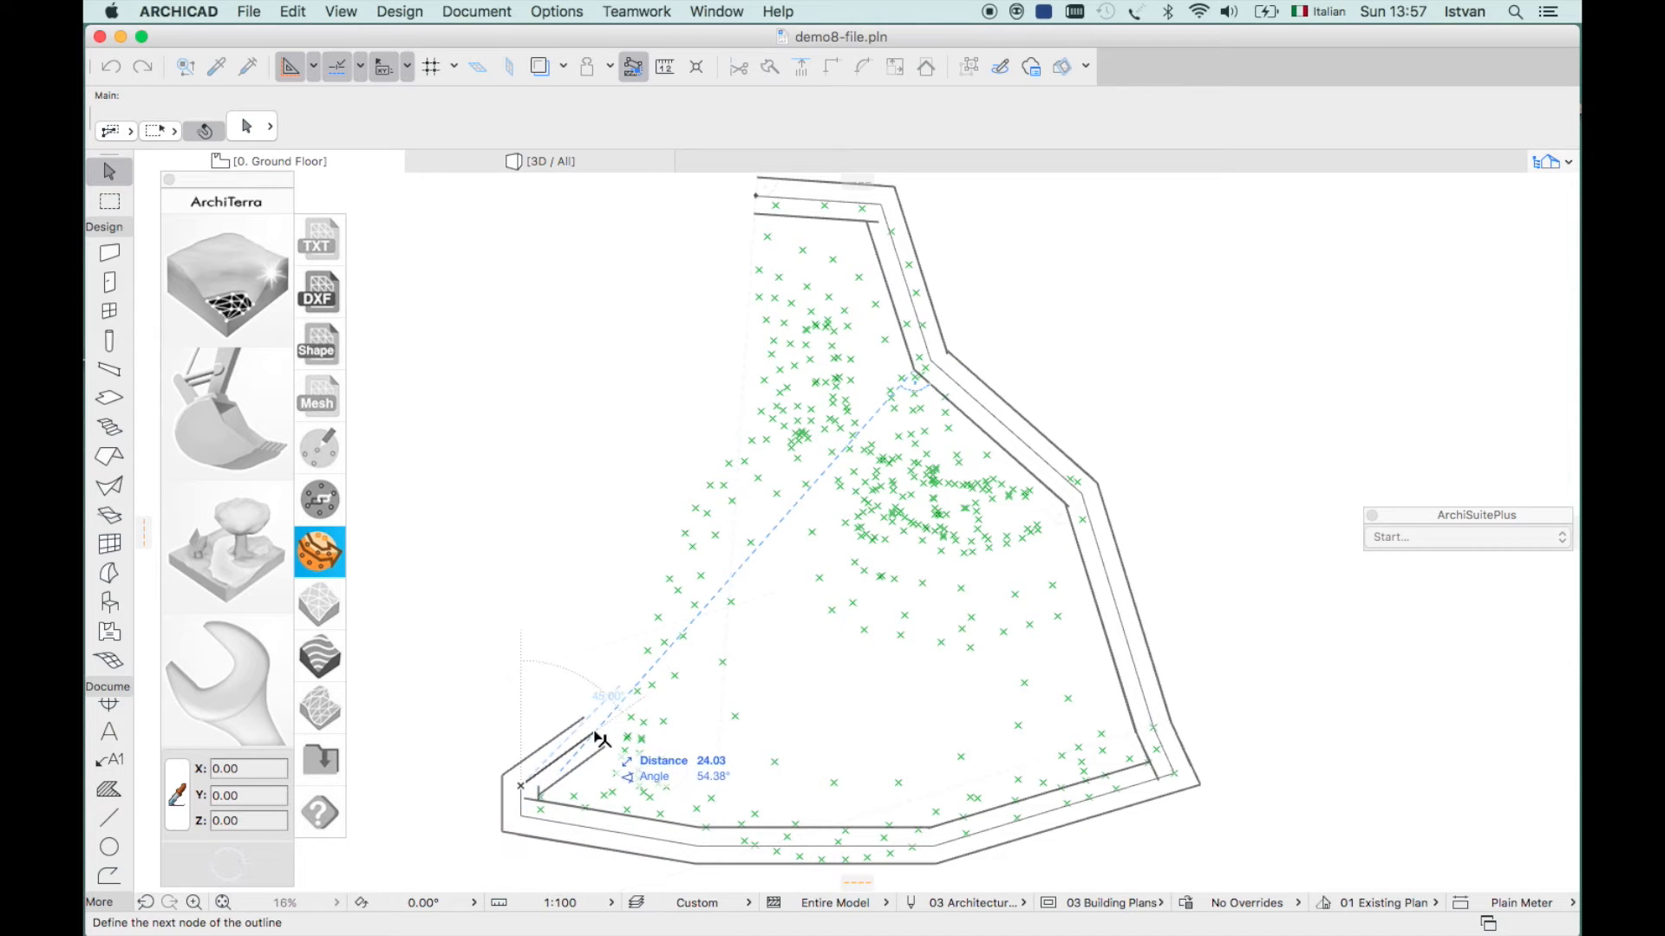
click(604, 721)
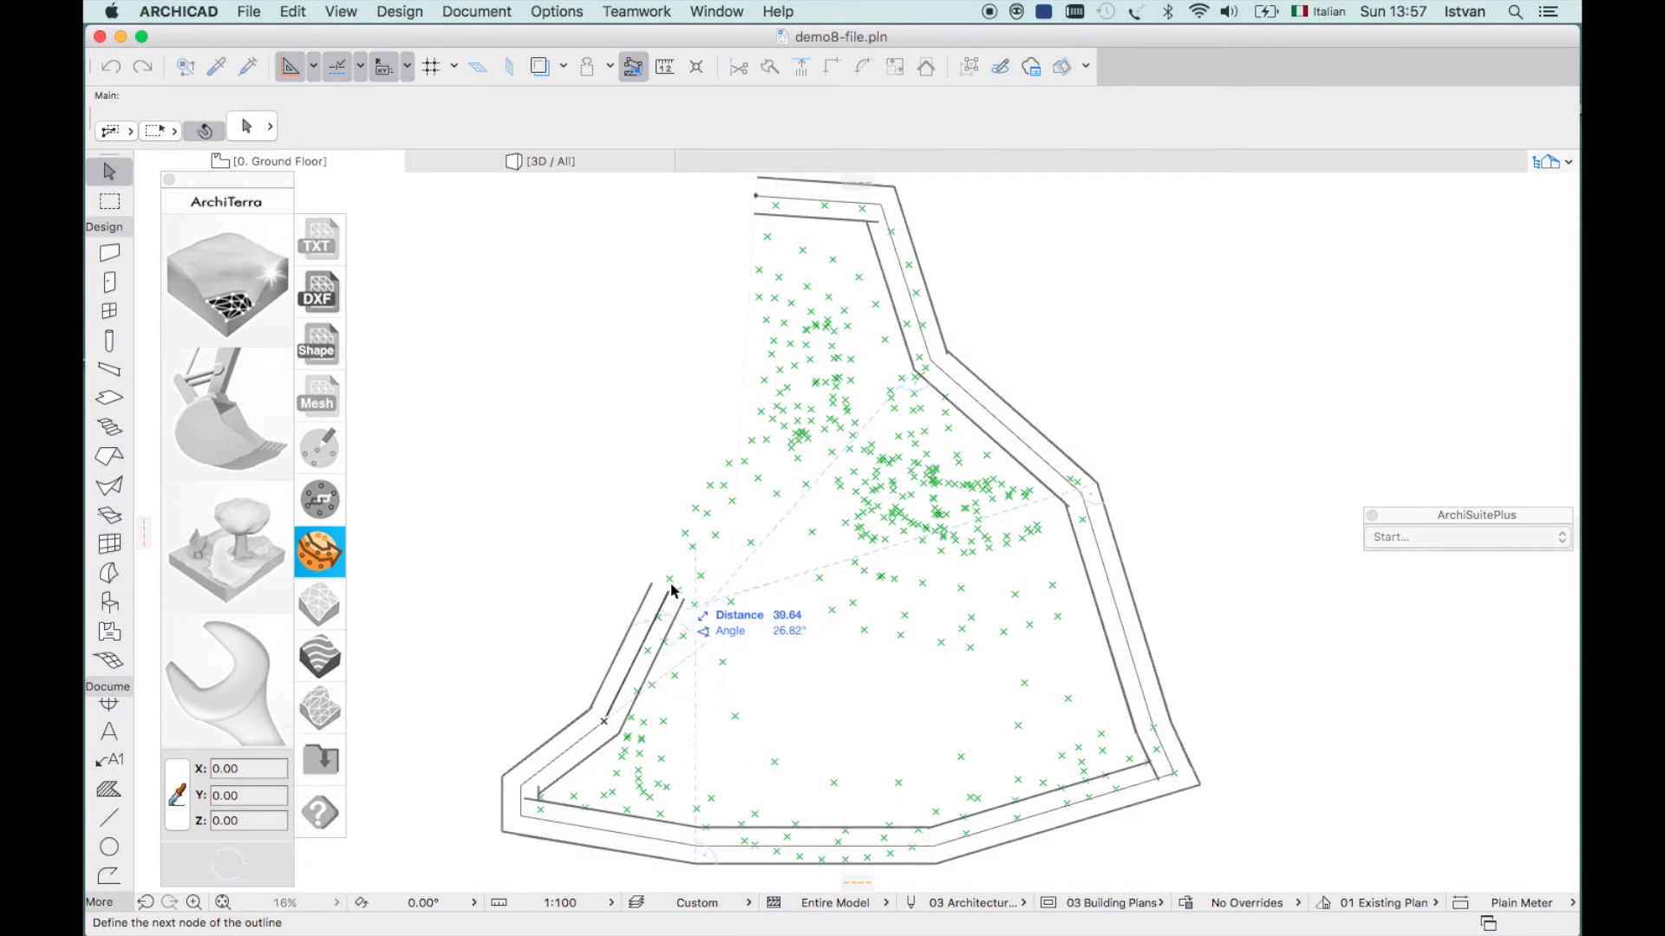
click(676, 569)
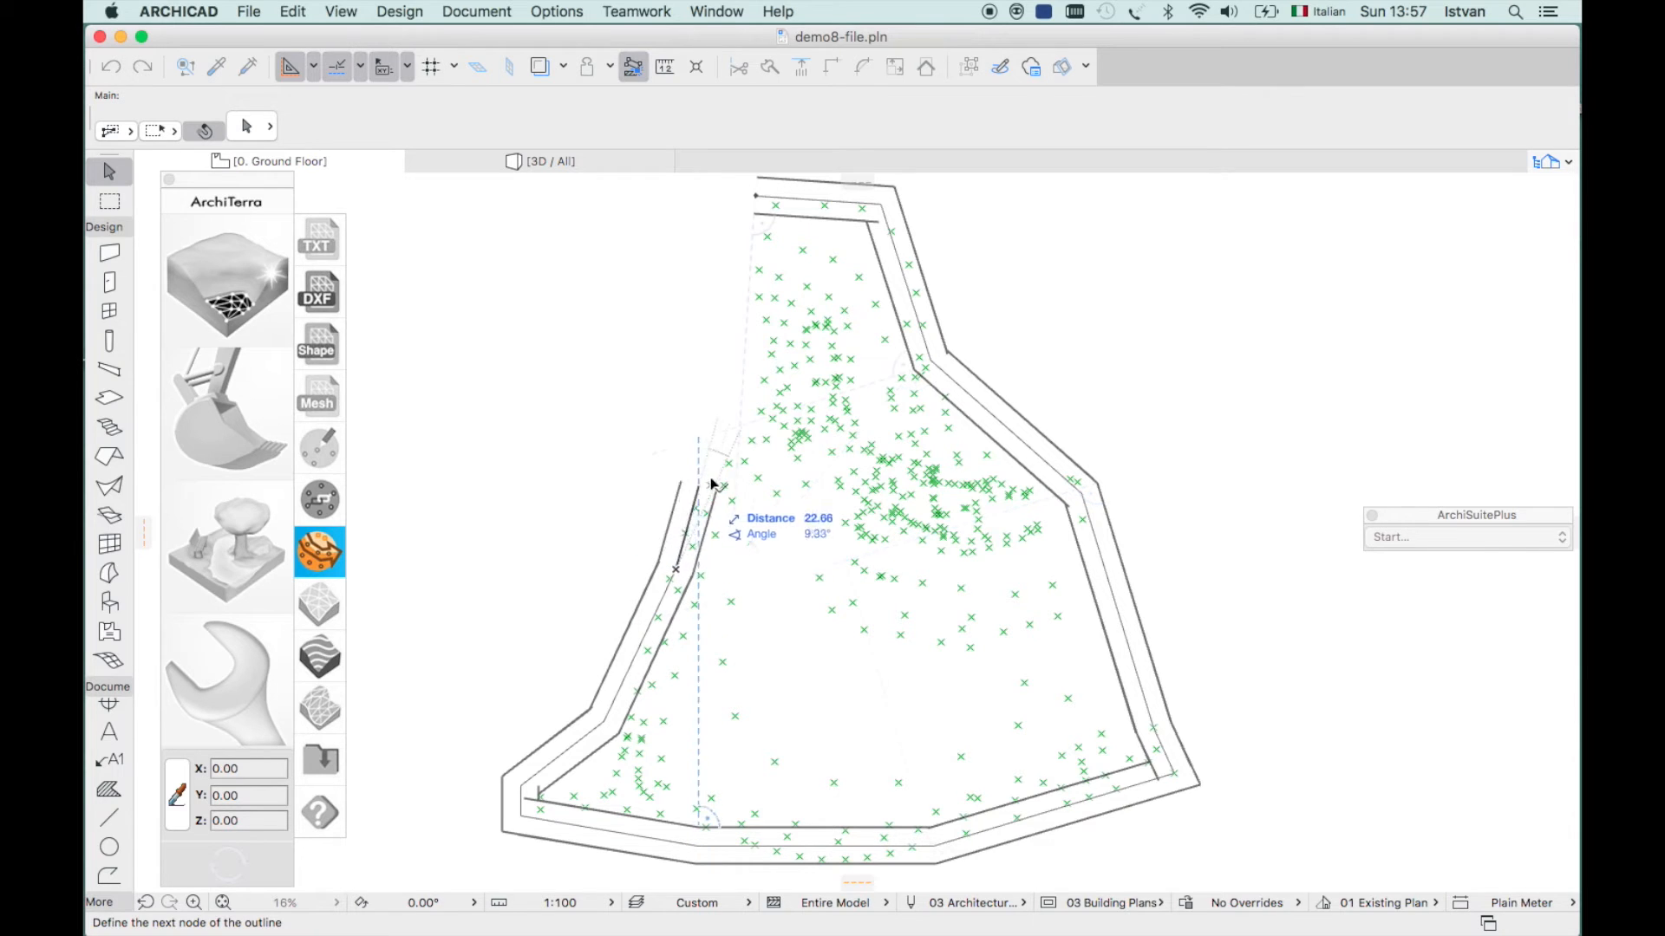
click(763, 386)
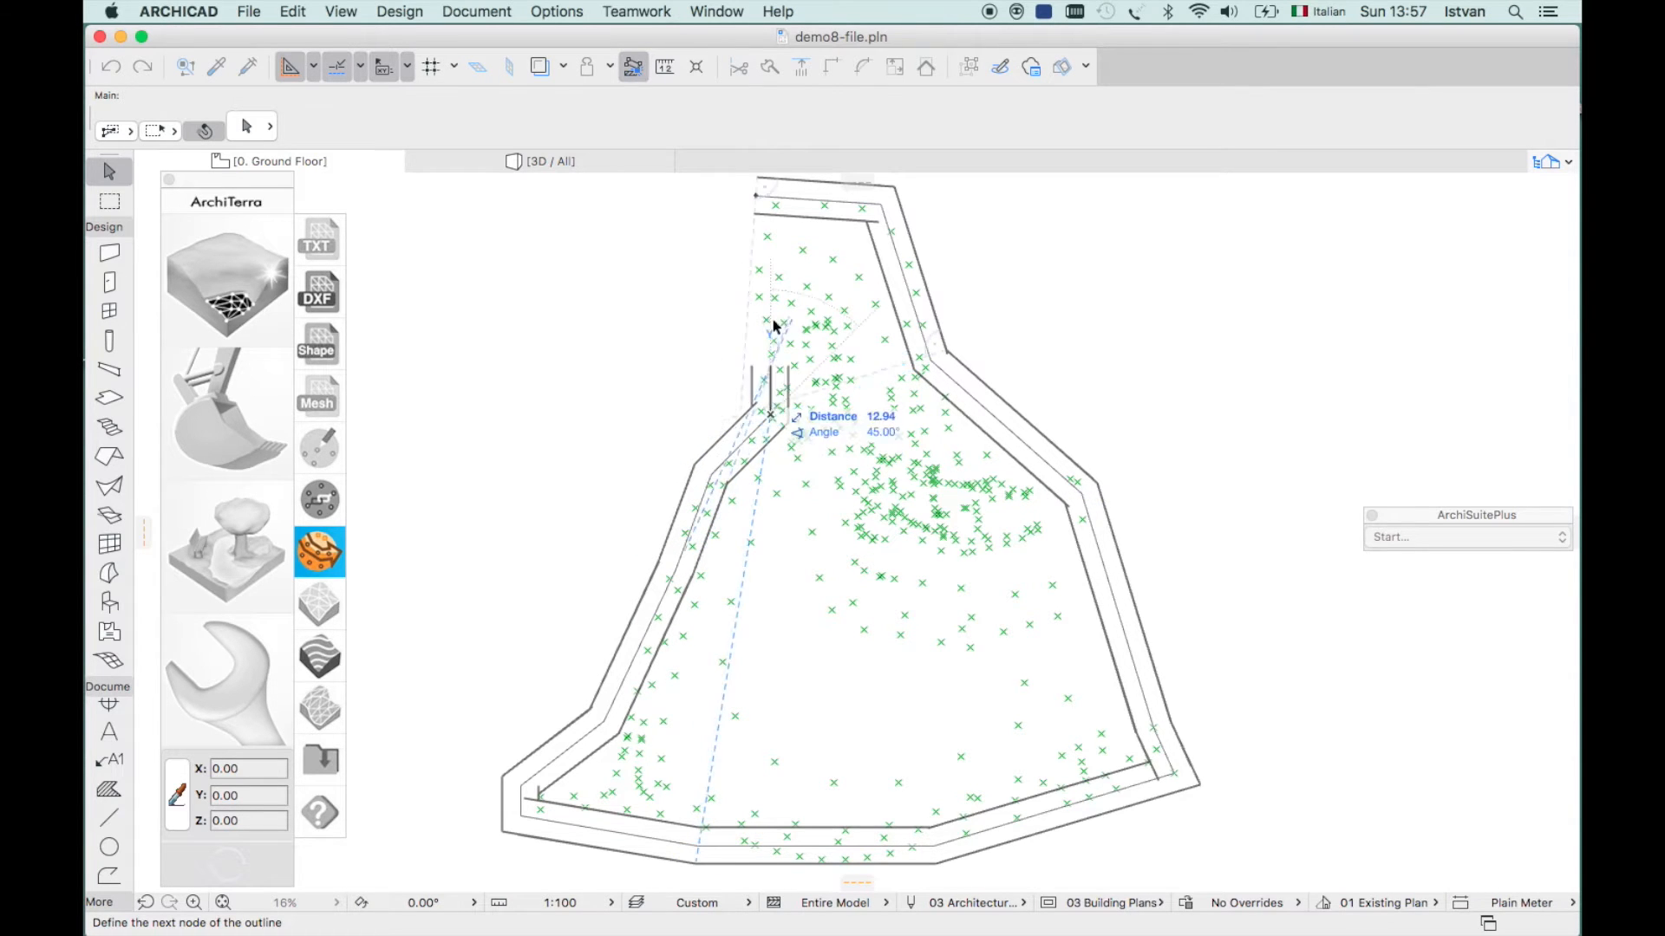
click(750, 287)
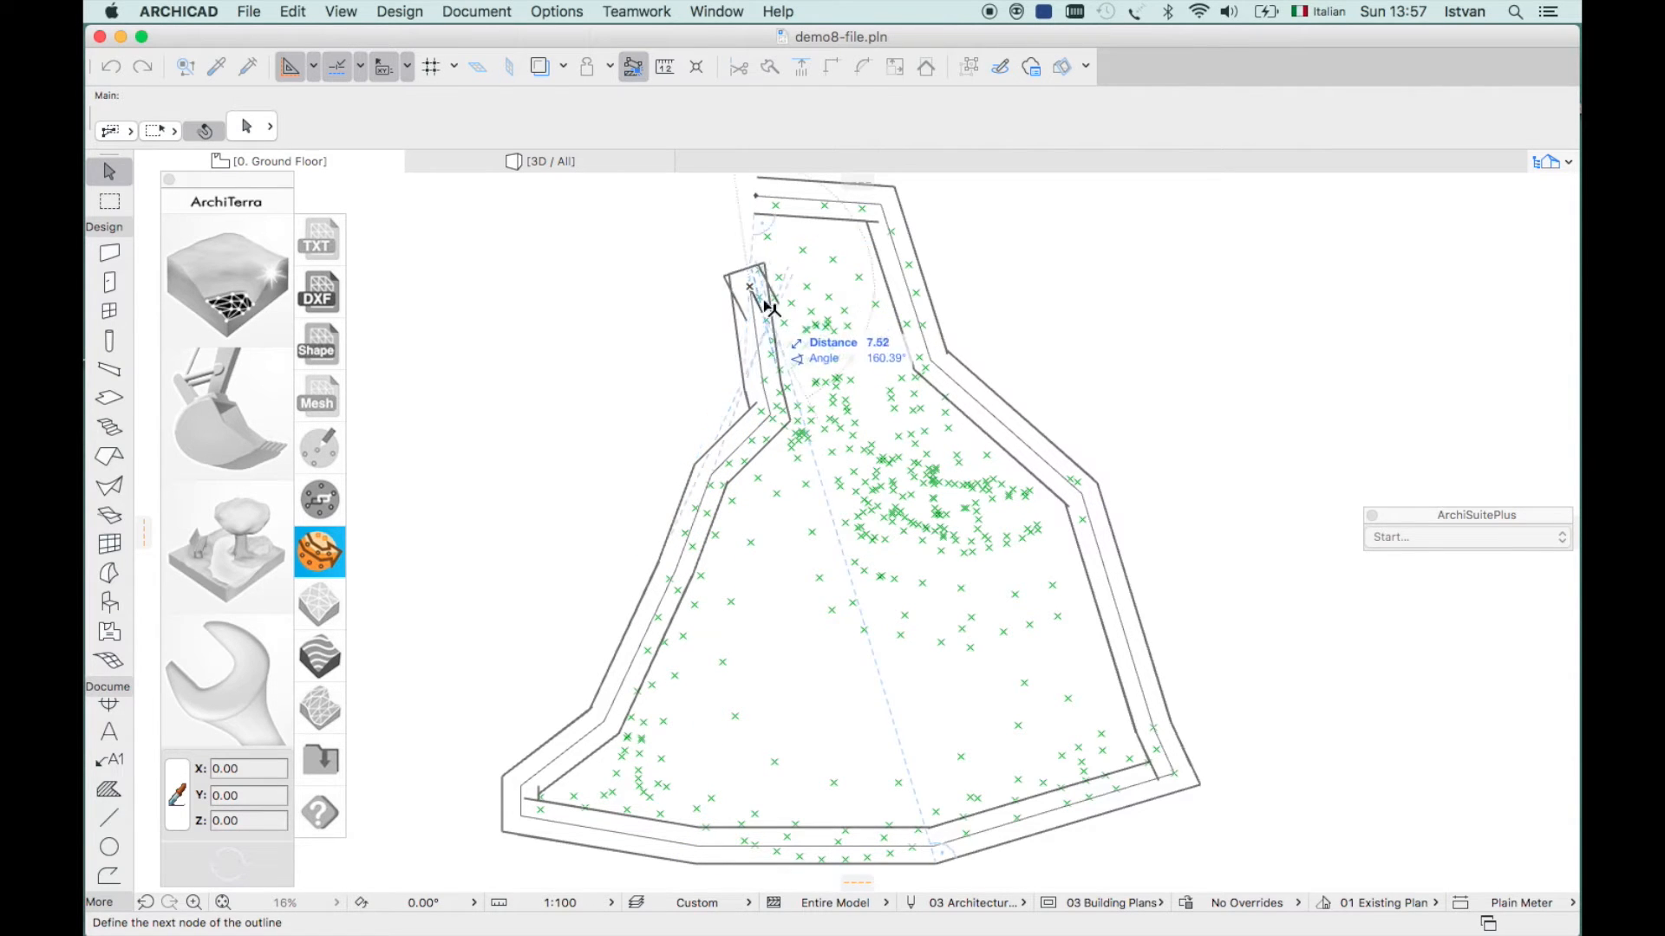
click(759, 188)
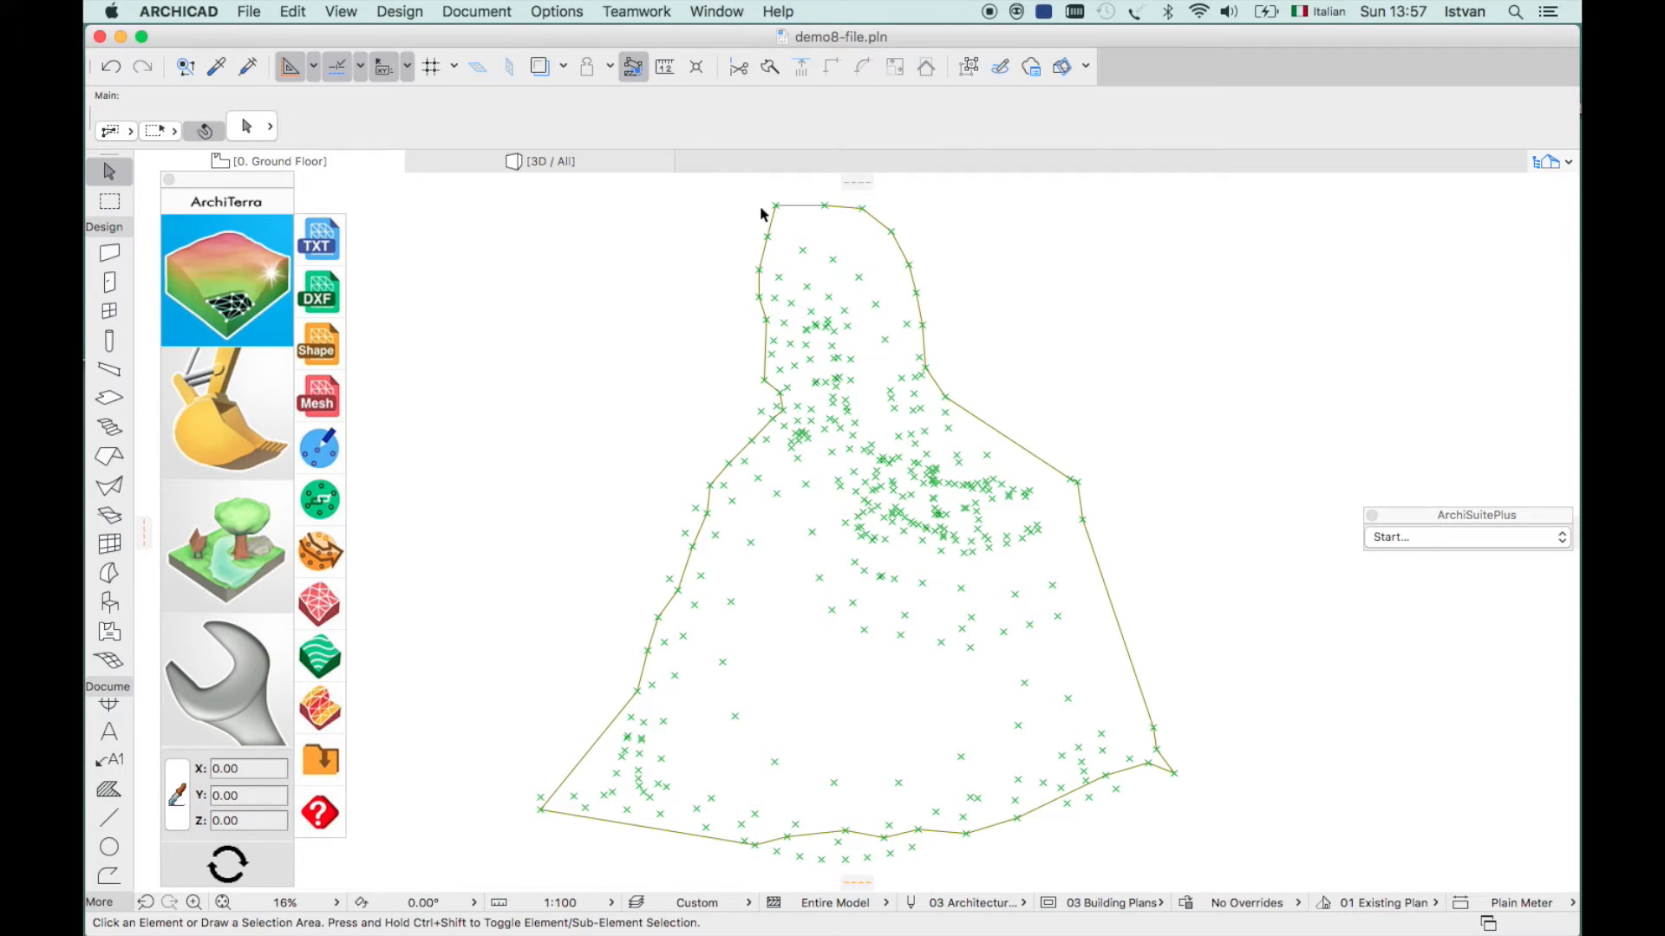
- Create the terrain from the bounded points with default settings, levels 8.50 to 27.24
click(321, 607)
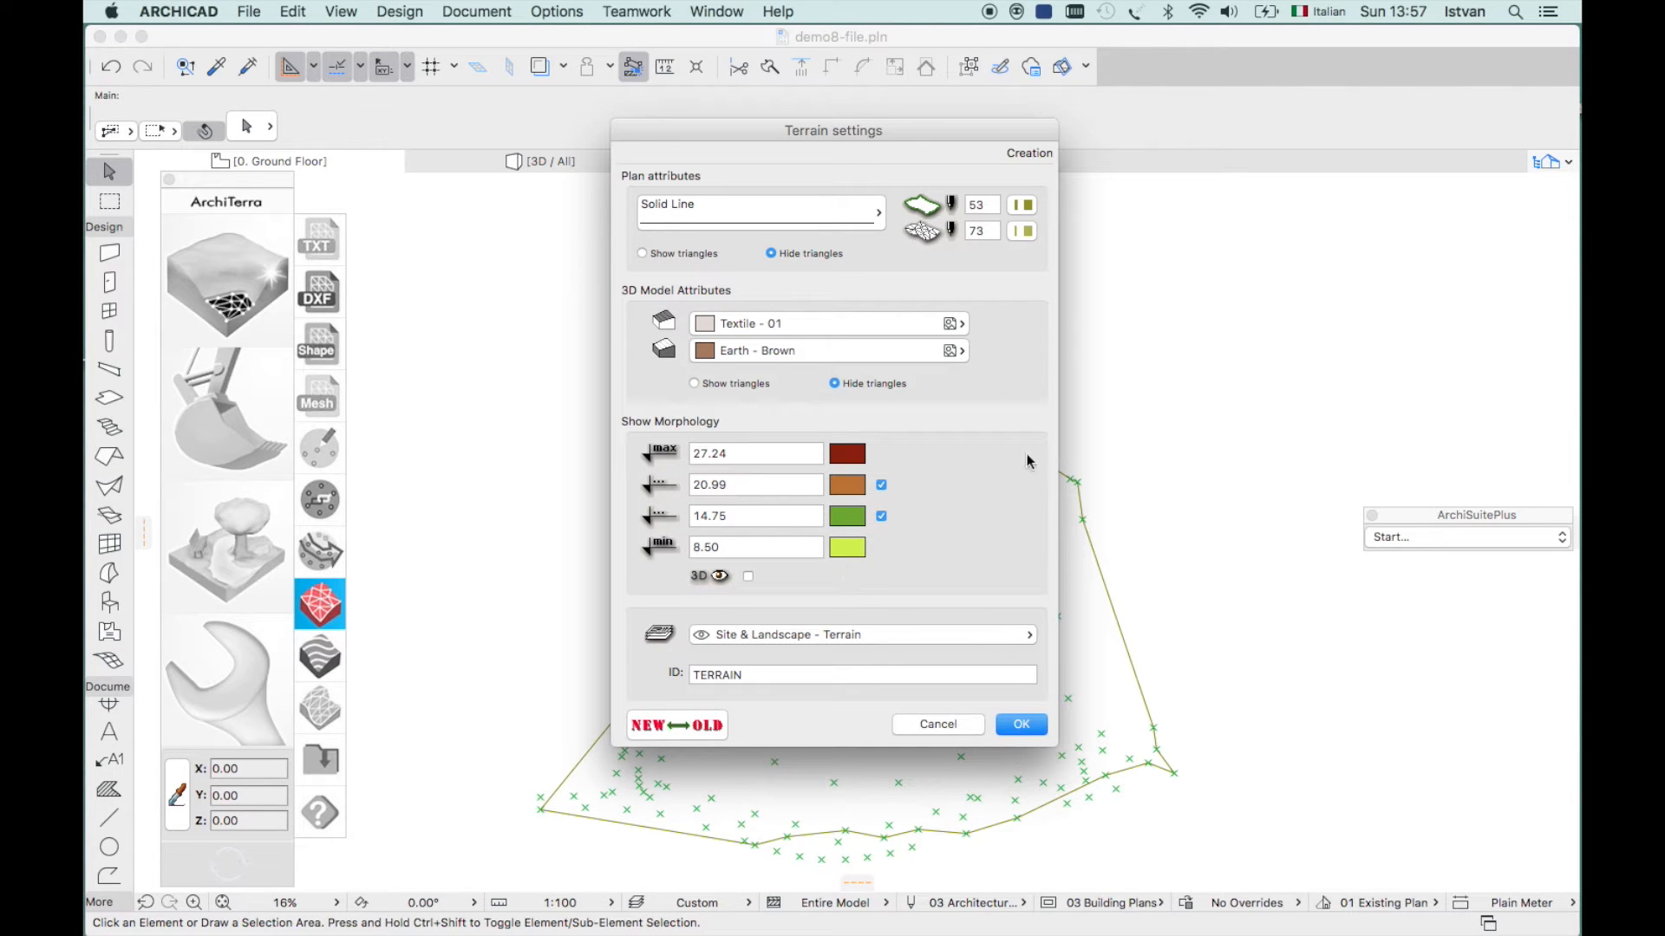
click(1022, 725)
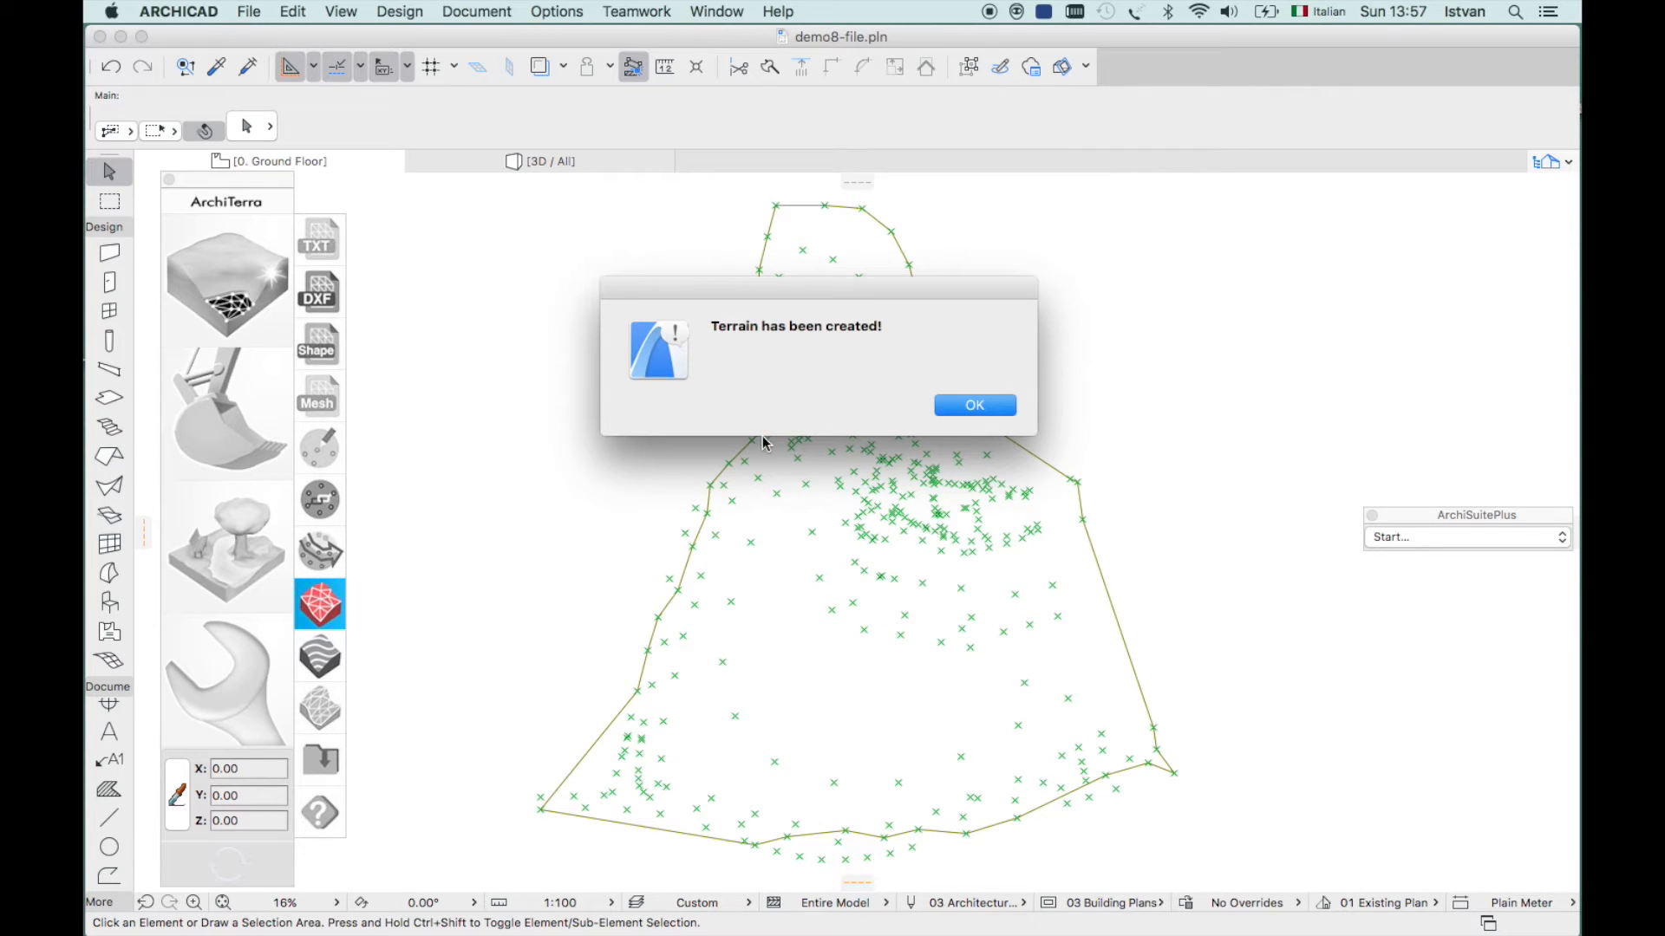
click(962, 408)
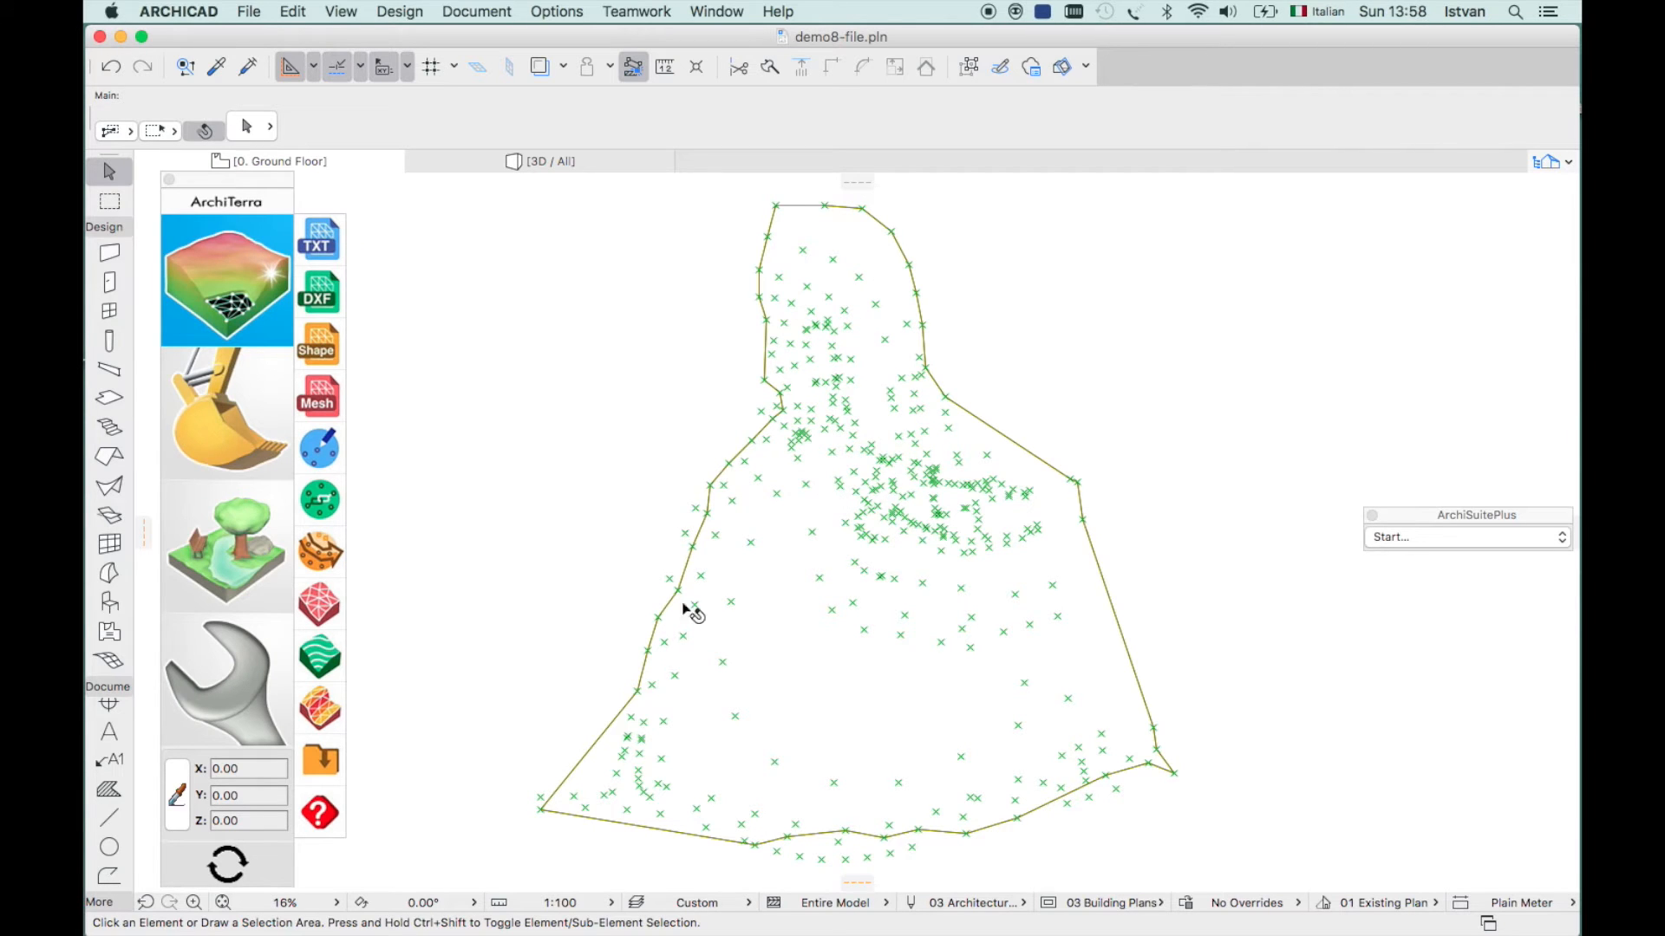
- Generate contour lines at 1.00 equidistance with every fifth line emphasized
click(319, 656)
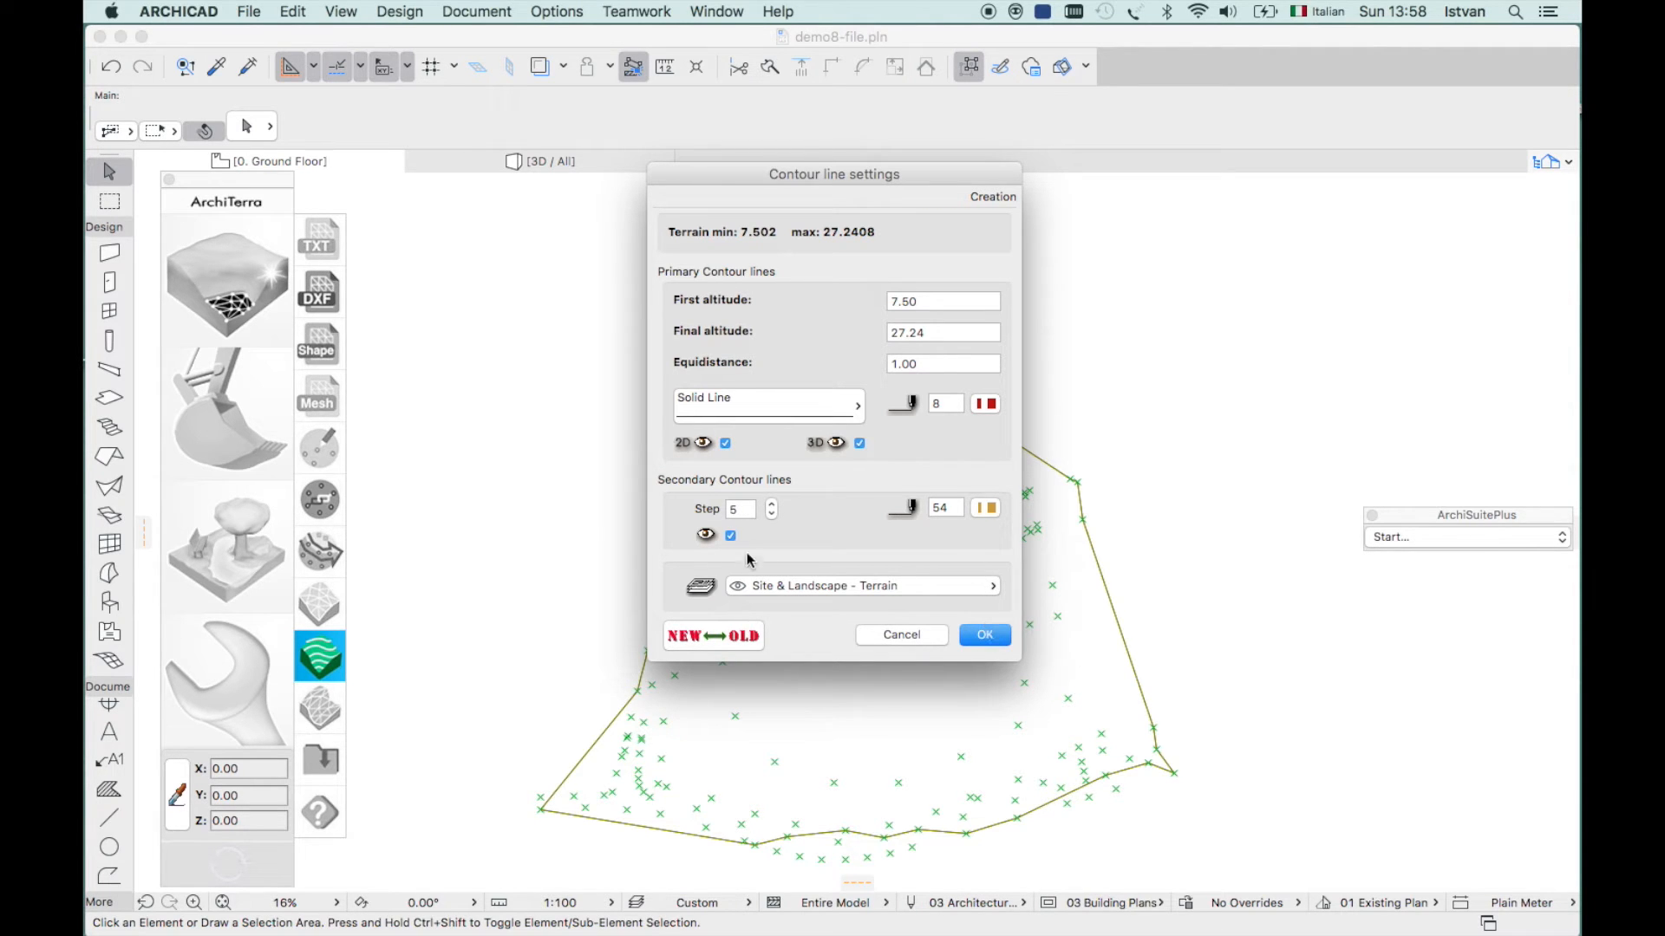
click(999, 639)
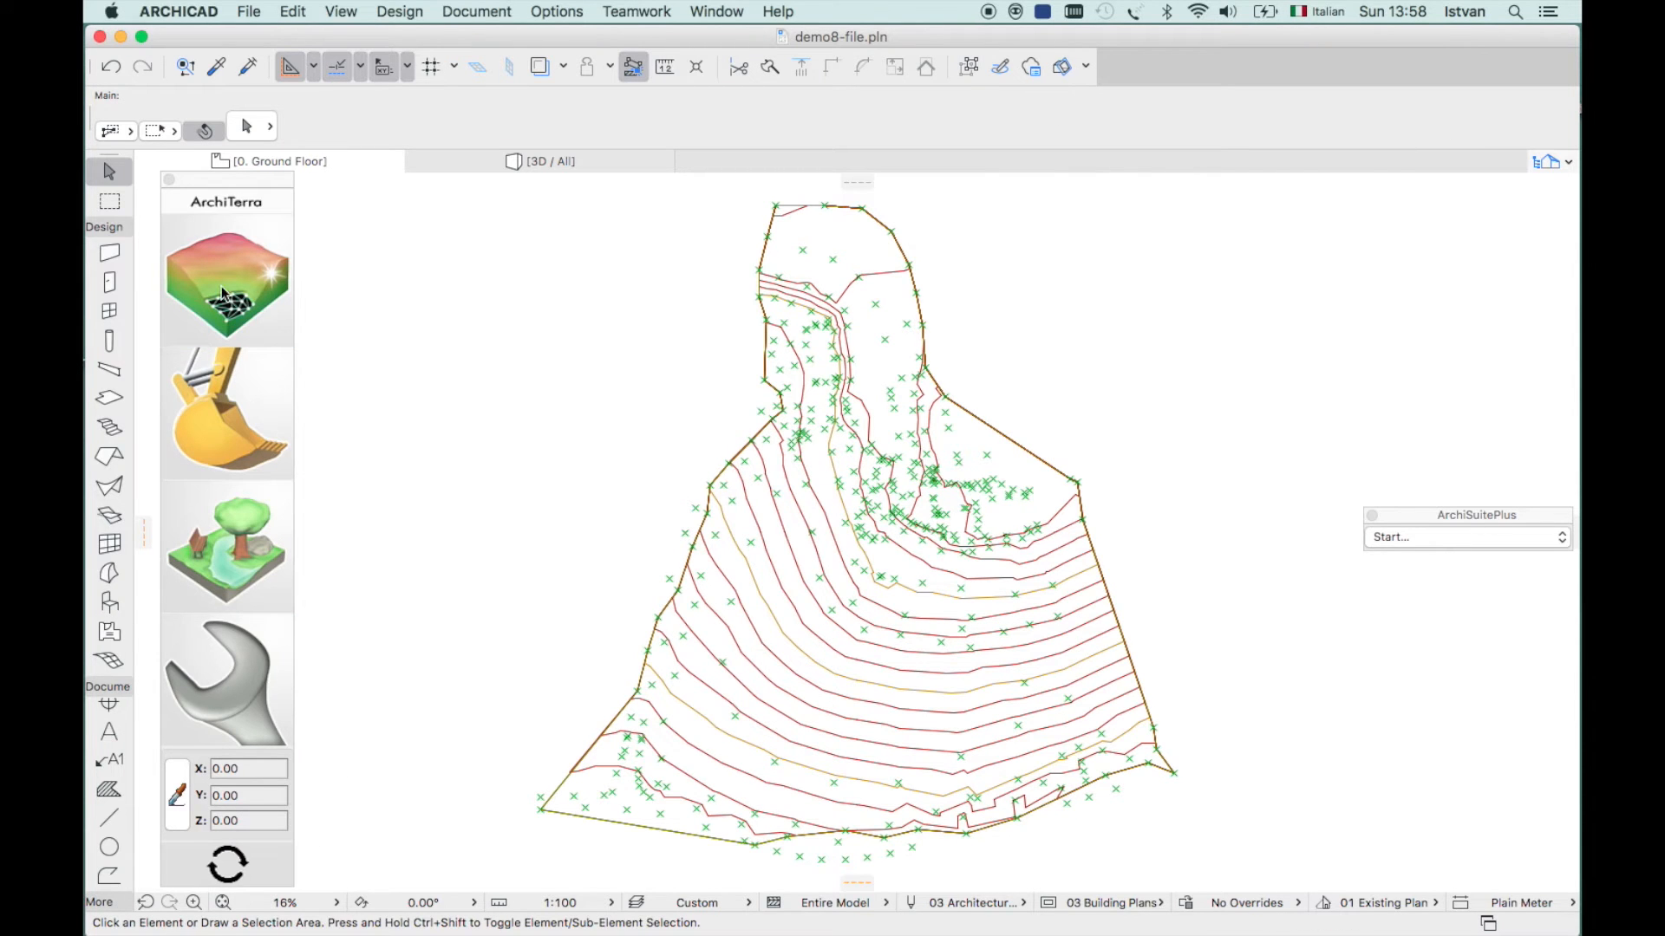
click(237, 329)
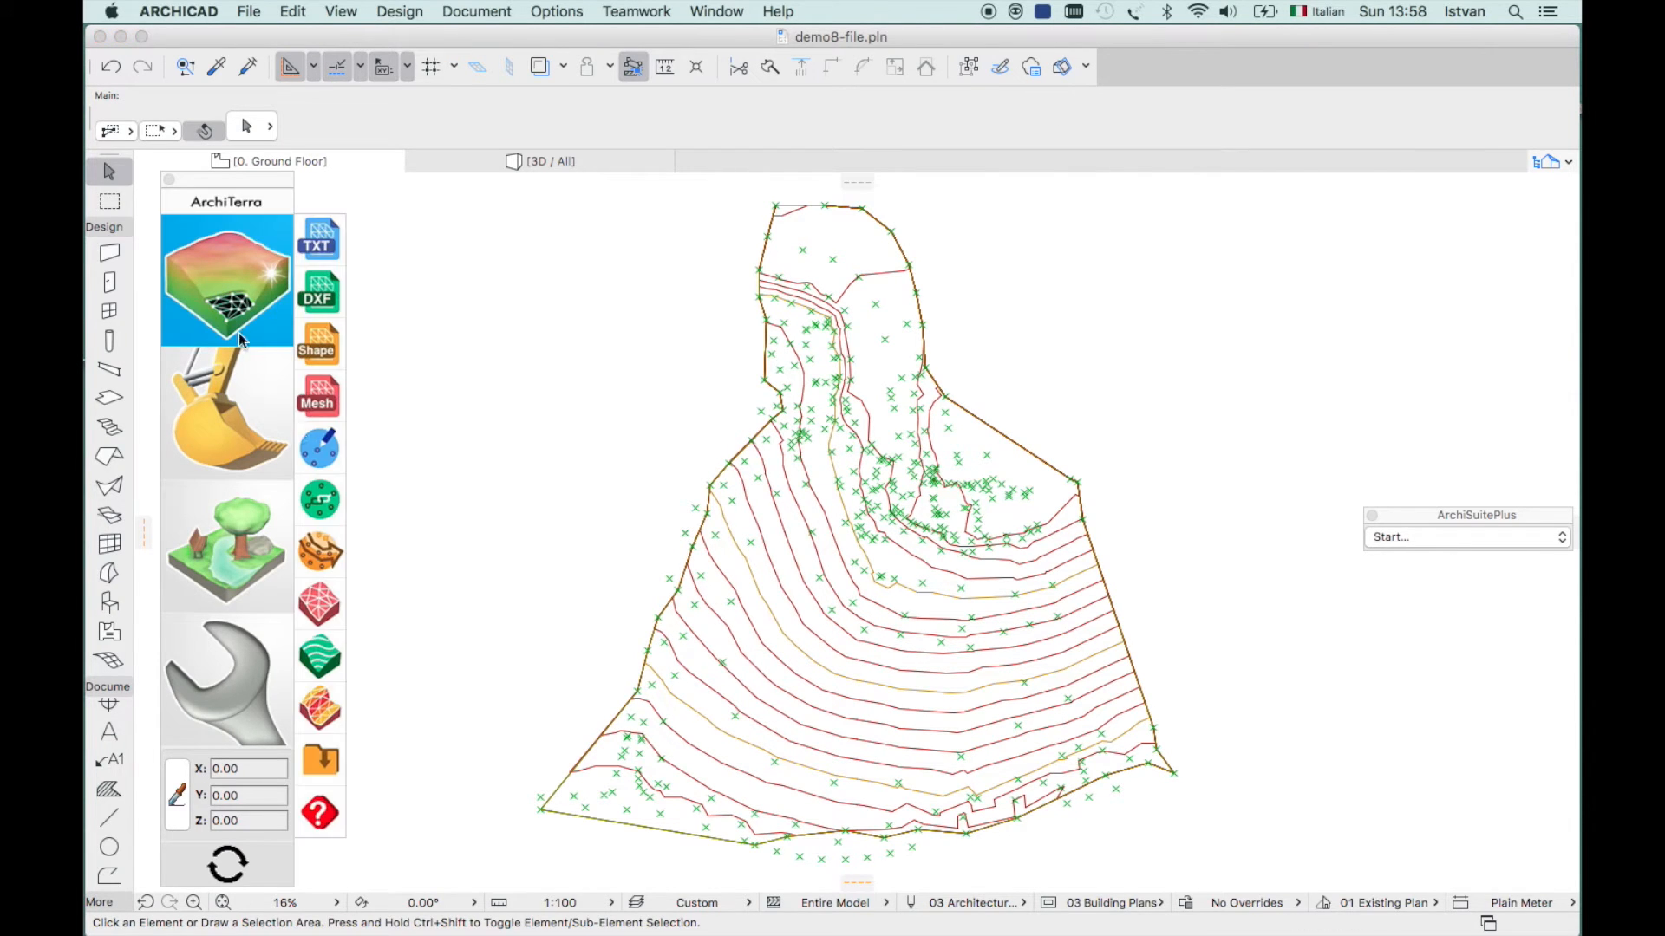
- Run a slope analysis colouring terrain triangles green to red, then deselect the mesh
click(320, 710)
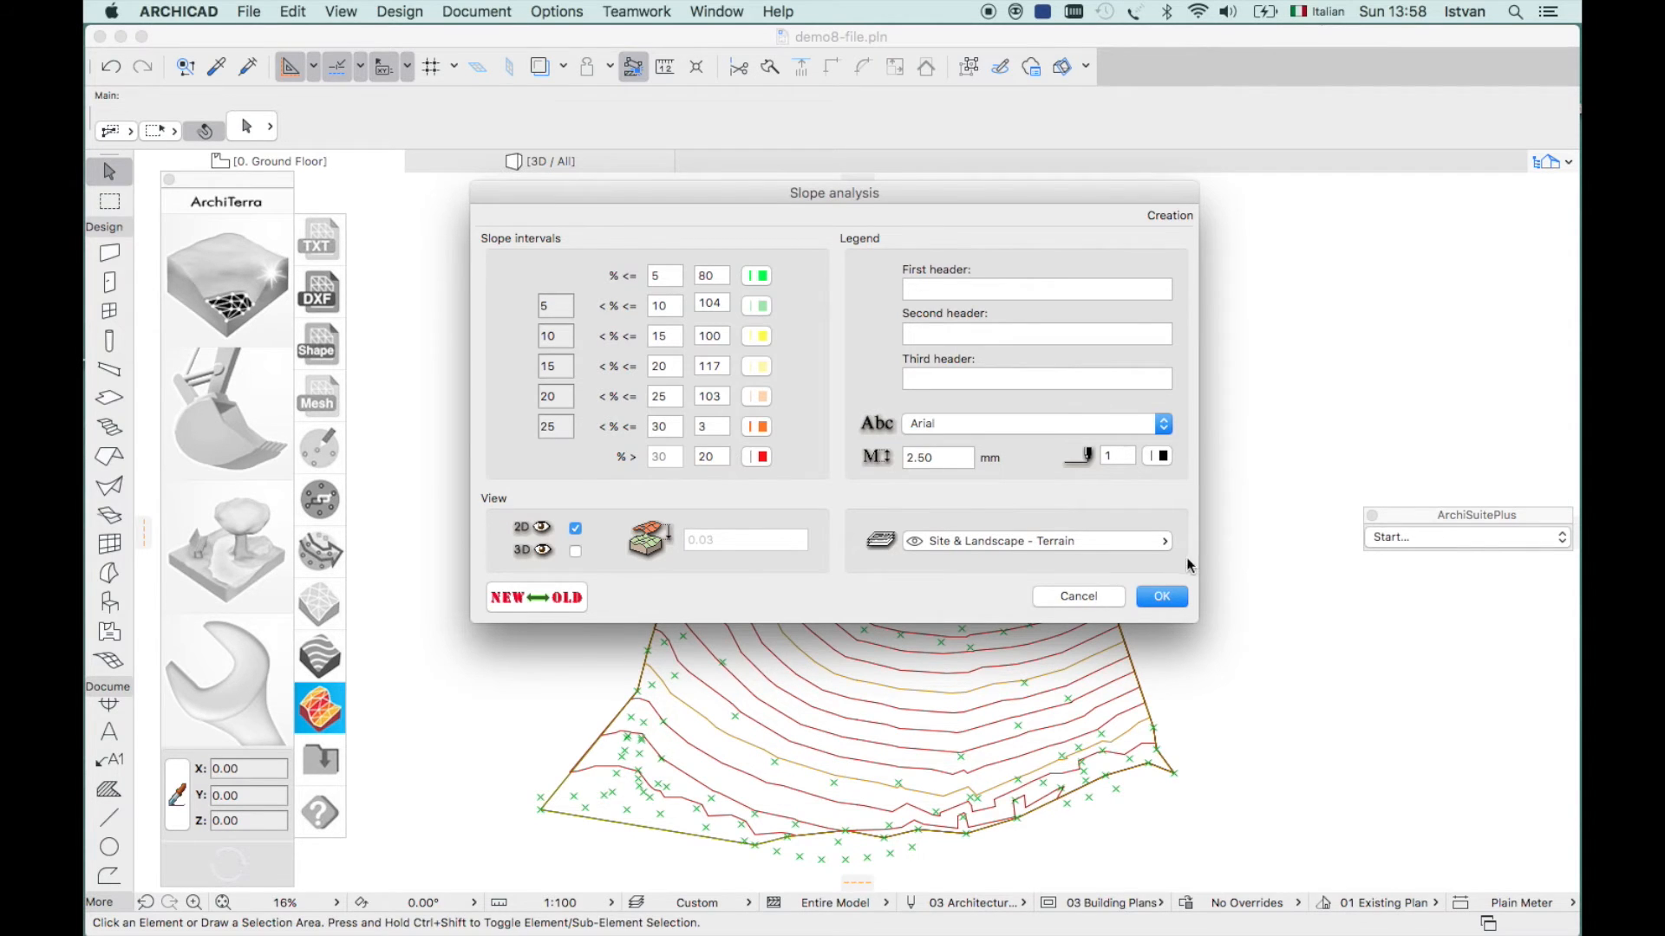
click(1159, 599)
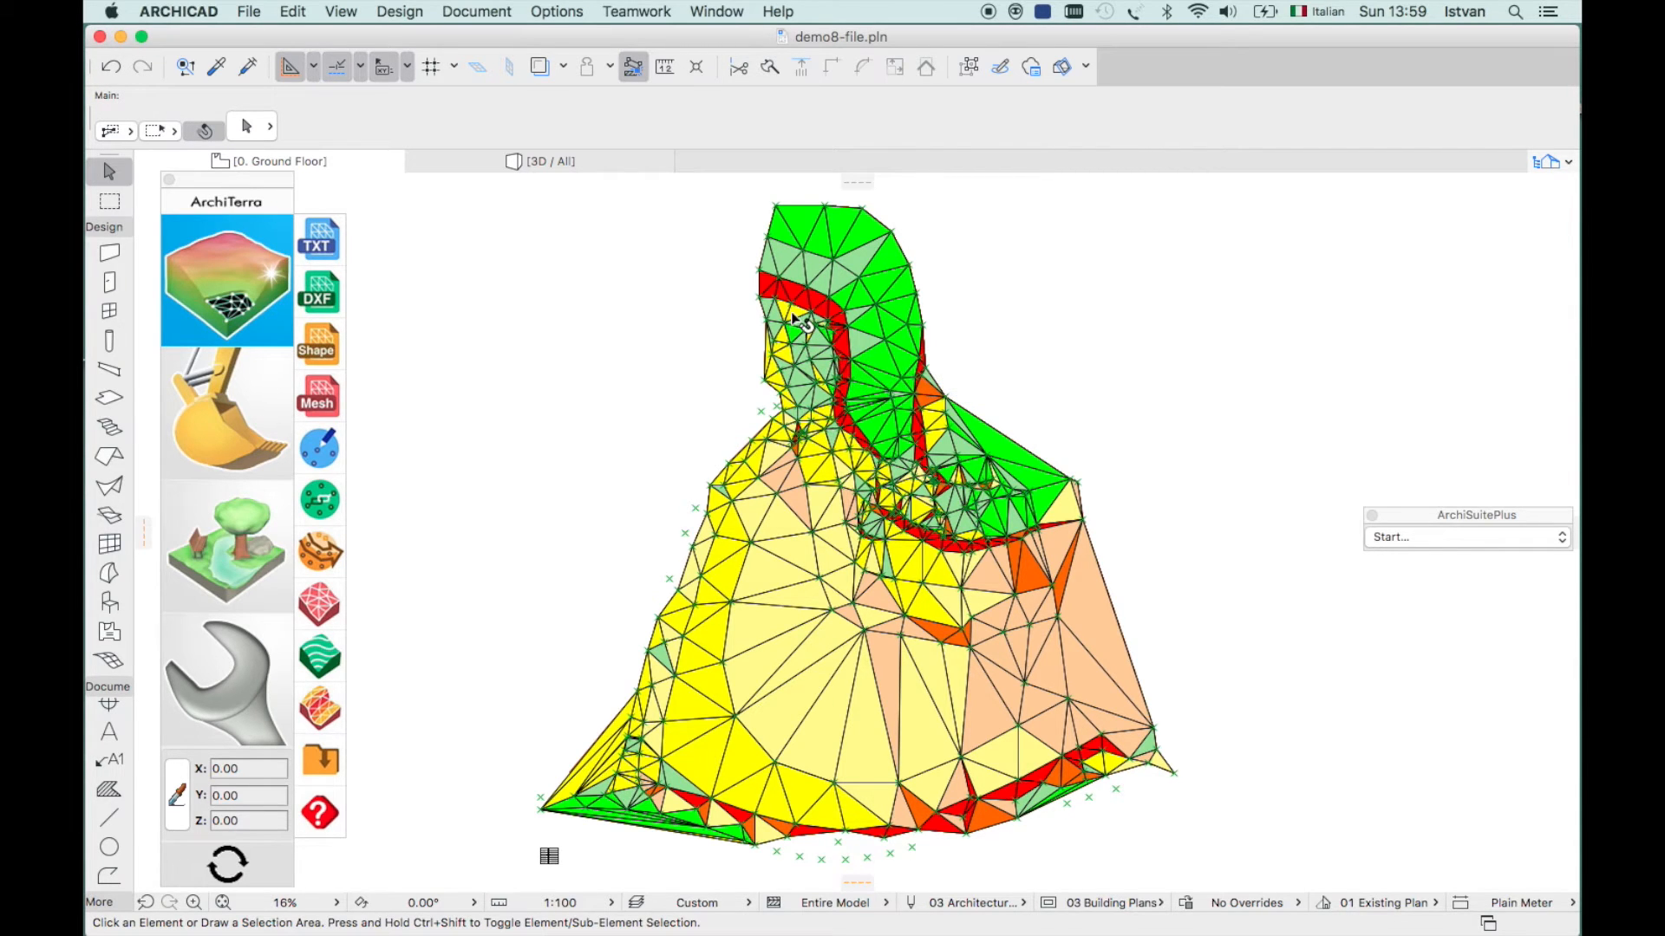
click(828, 553)
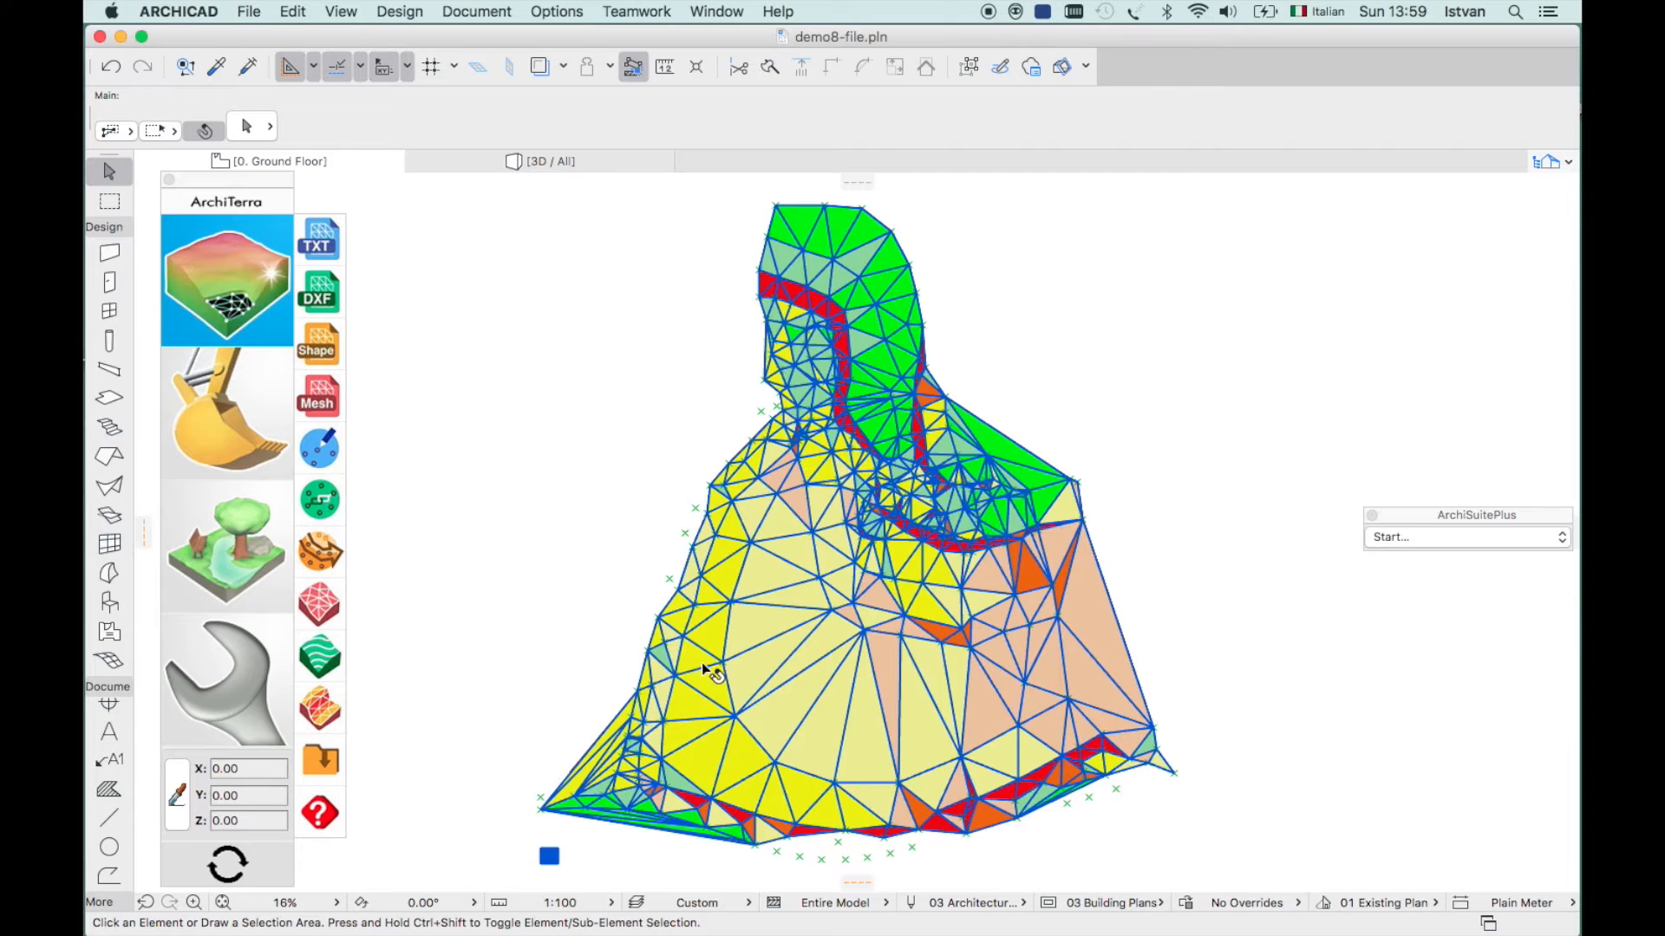
key(Escape)
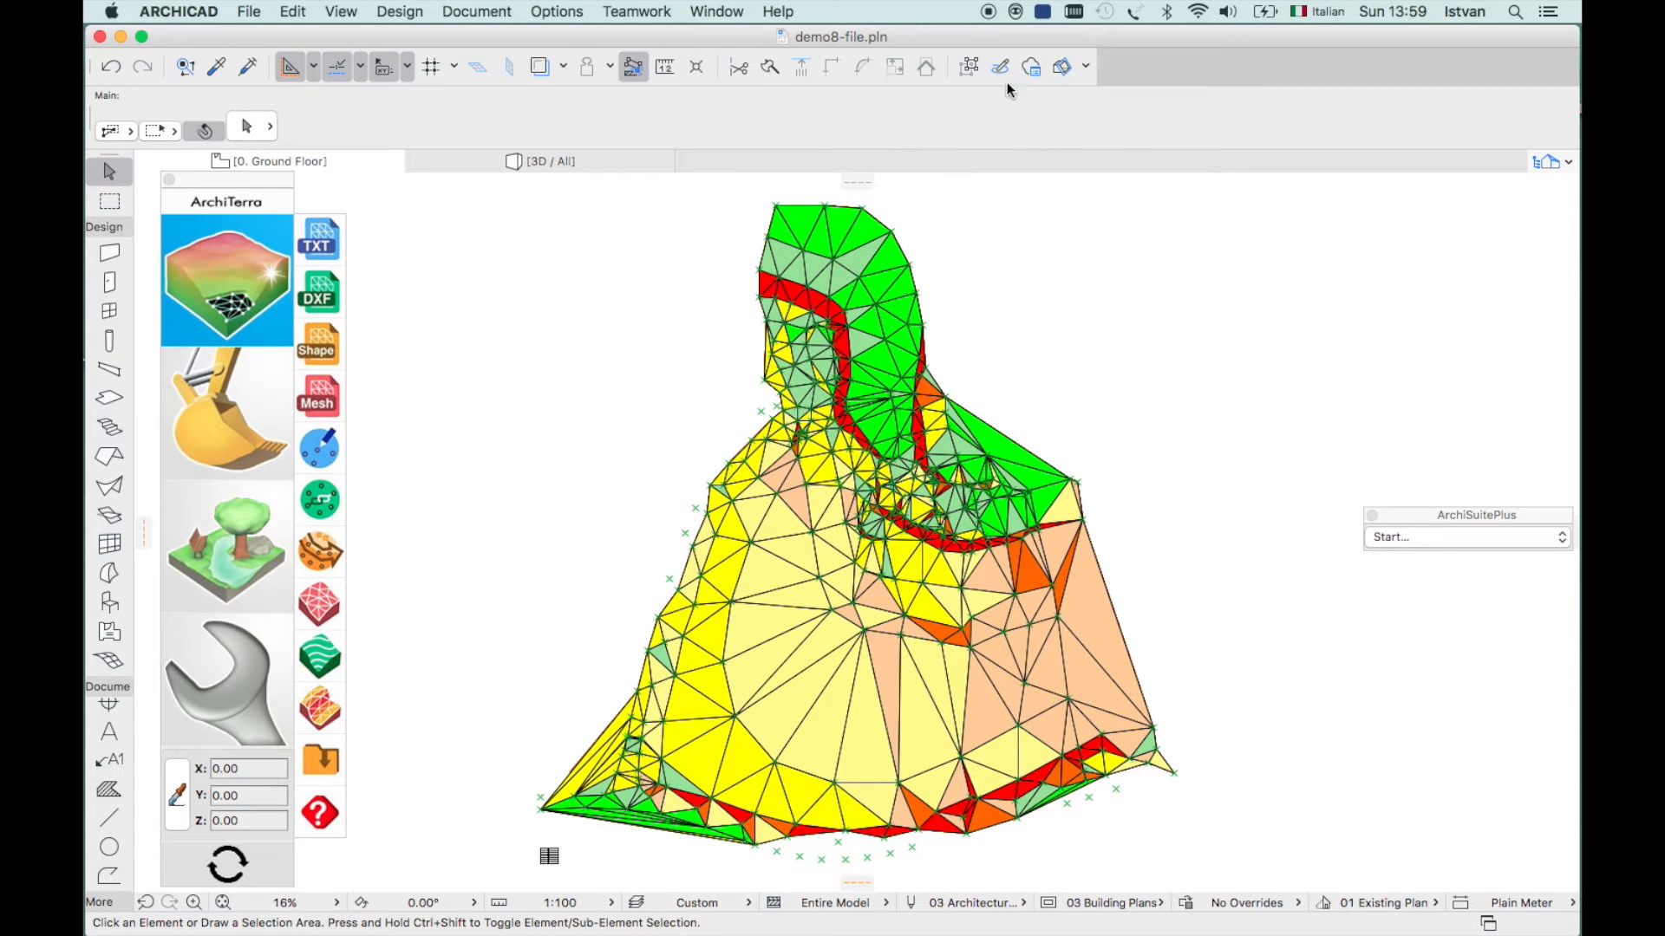
- Return to ARCHICAD's contour plan and expand the ArchiTerra excavation tools
click(990, 12)
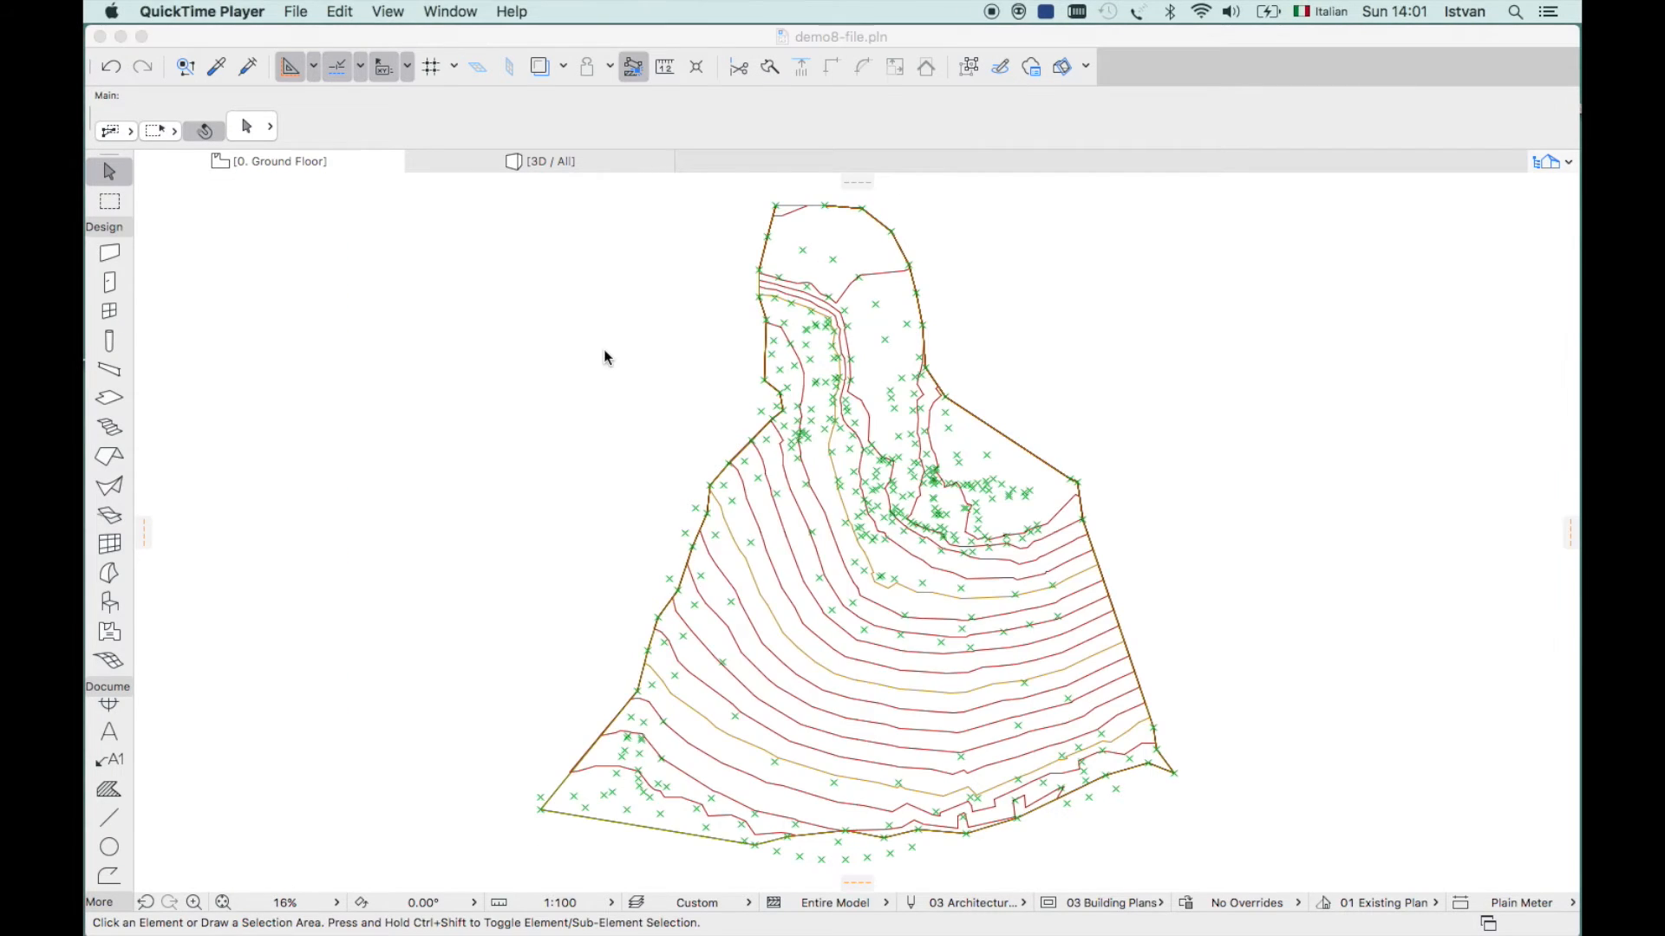
click(621, 355)
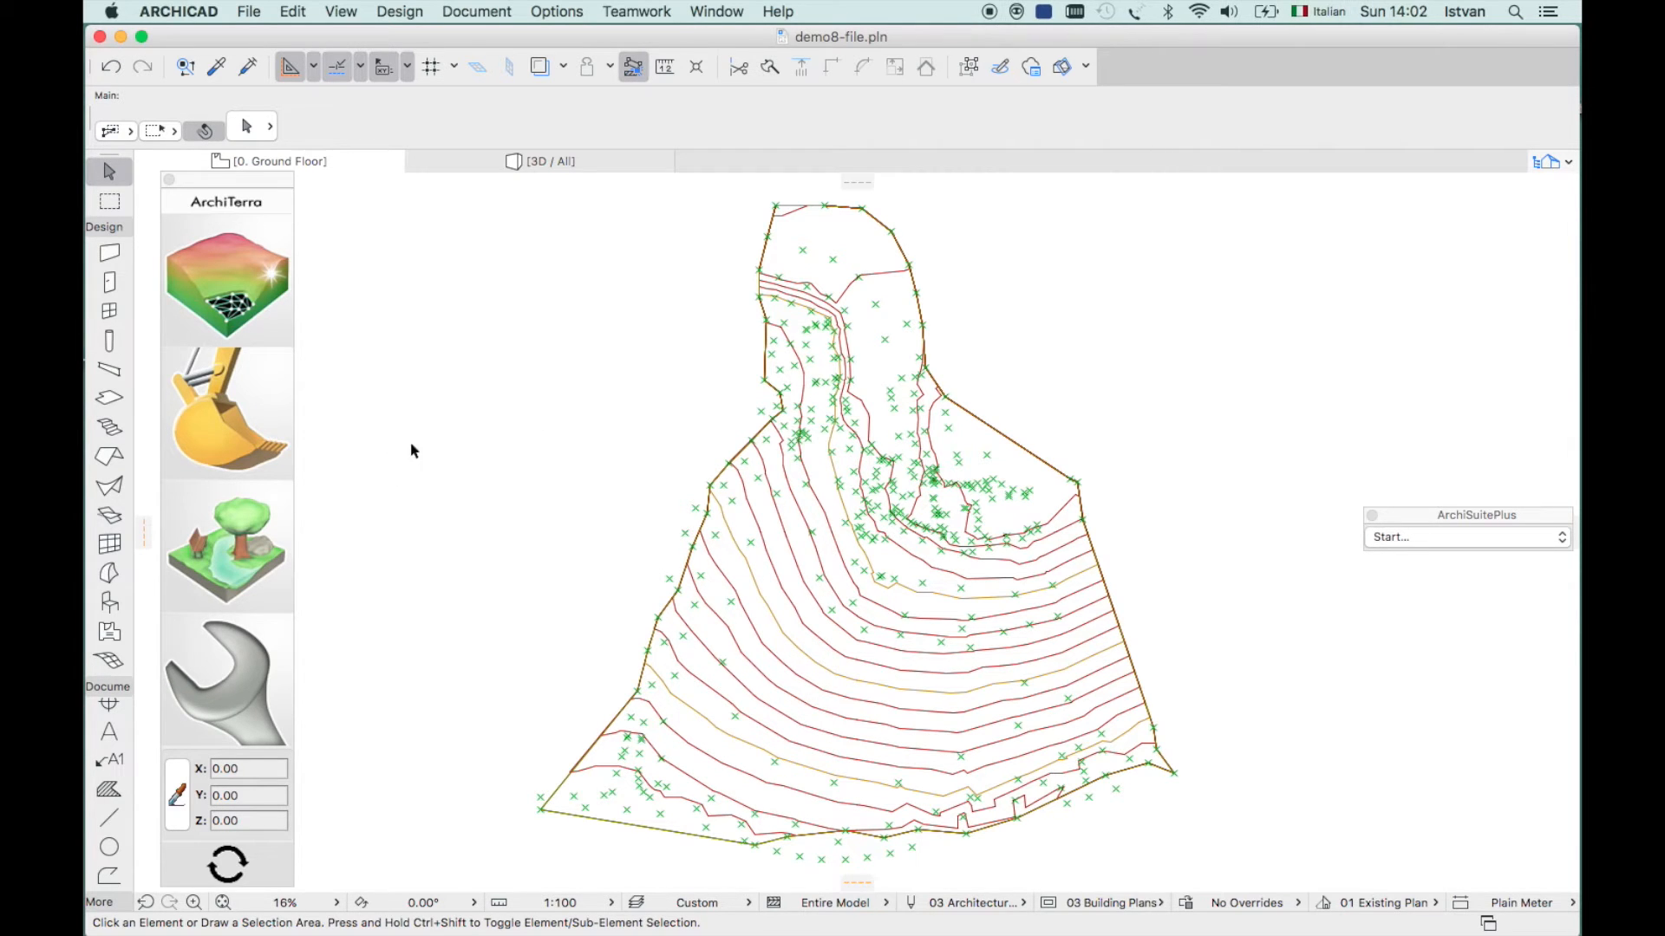
click(211, 419)
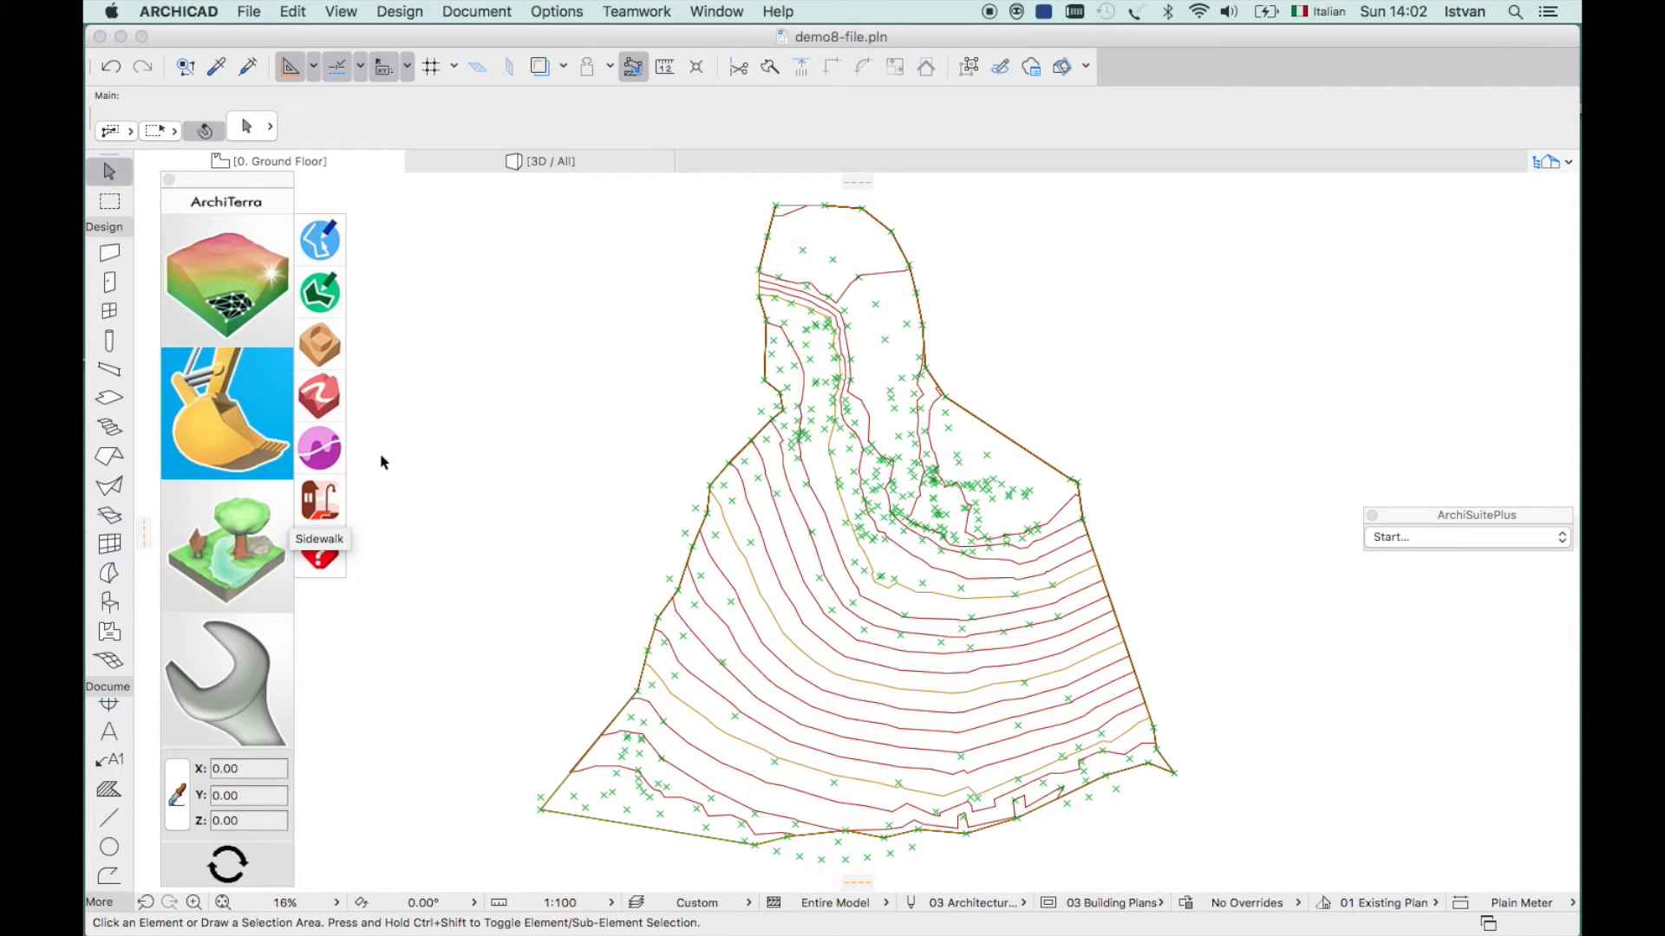
- Draw a rectangular fill near the site centre and apply it as a plateau to the mesh
click(321, 295)
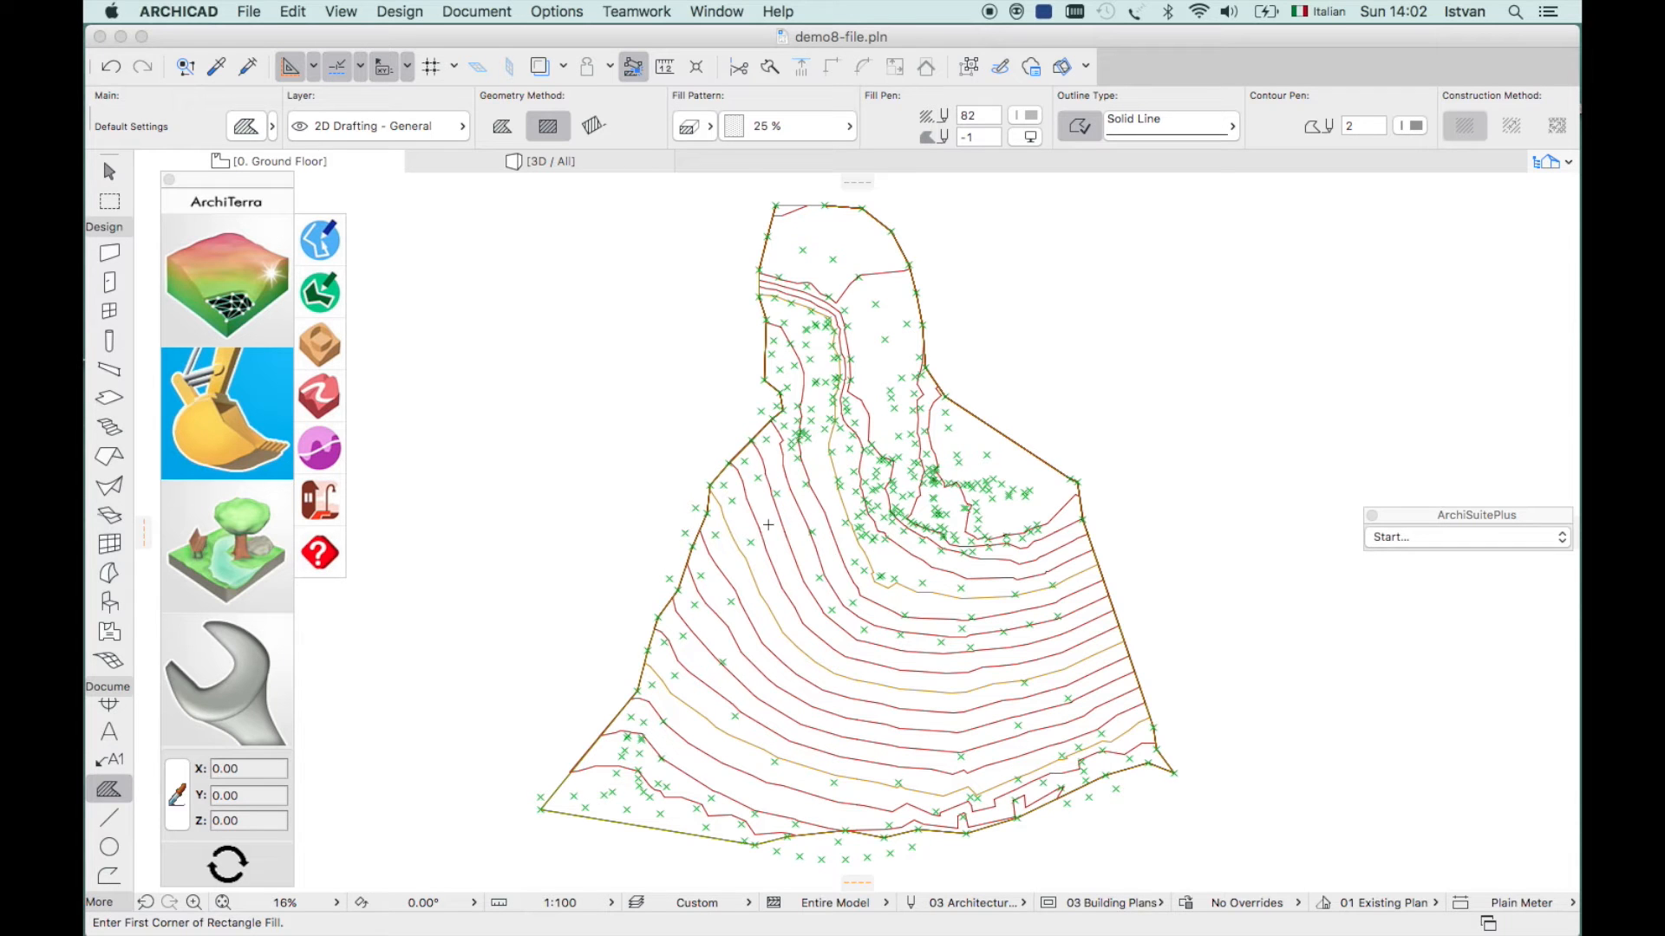
click(768, 525)
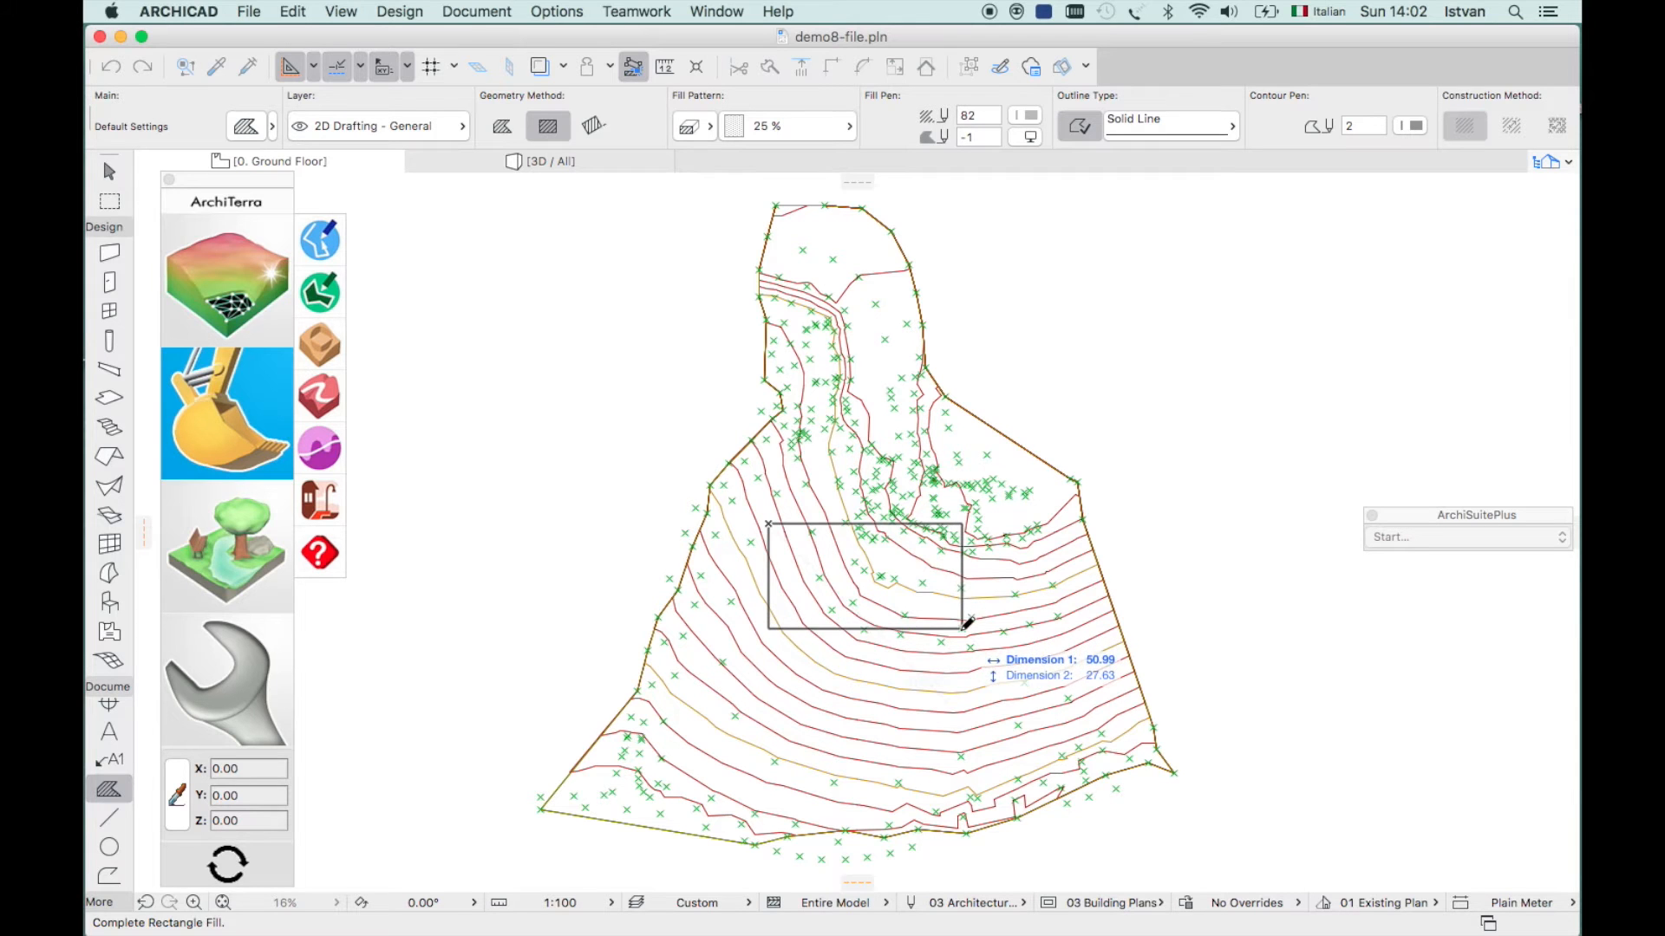
click(960, 636)
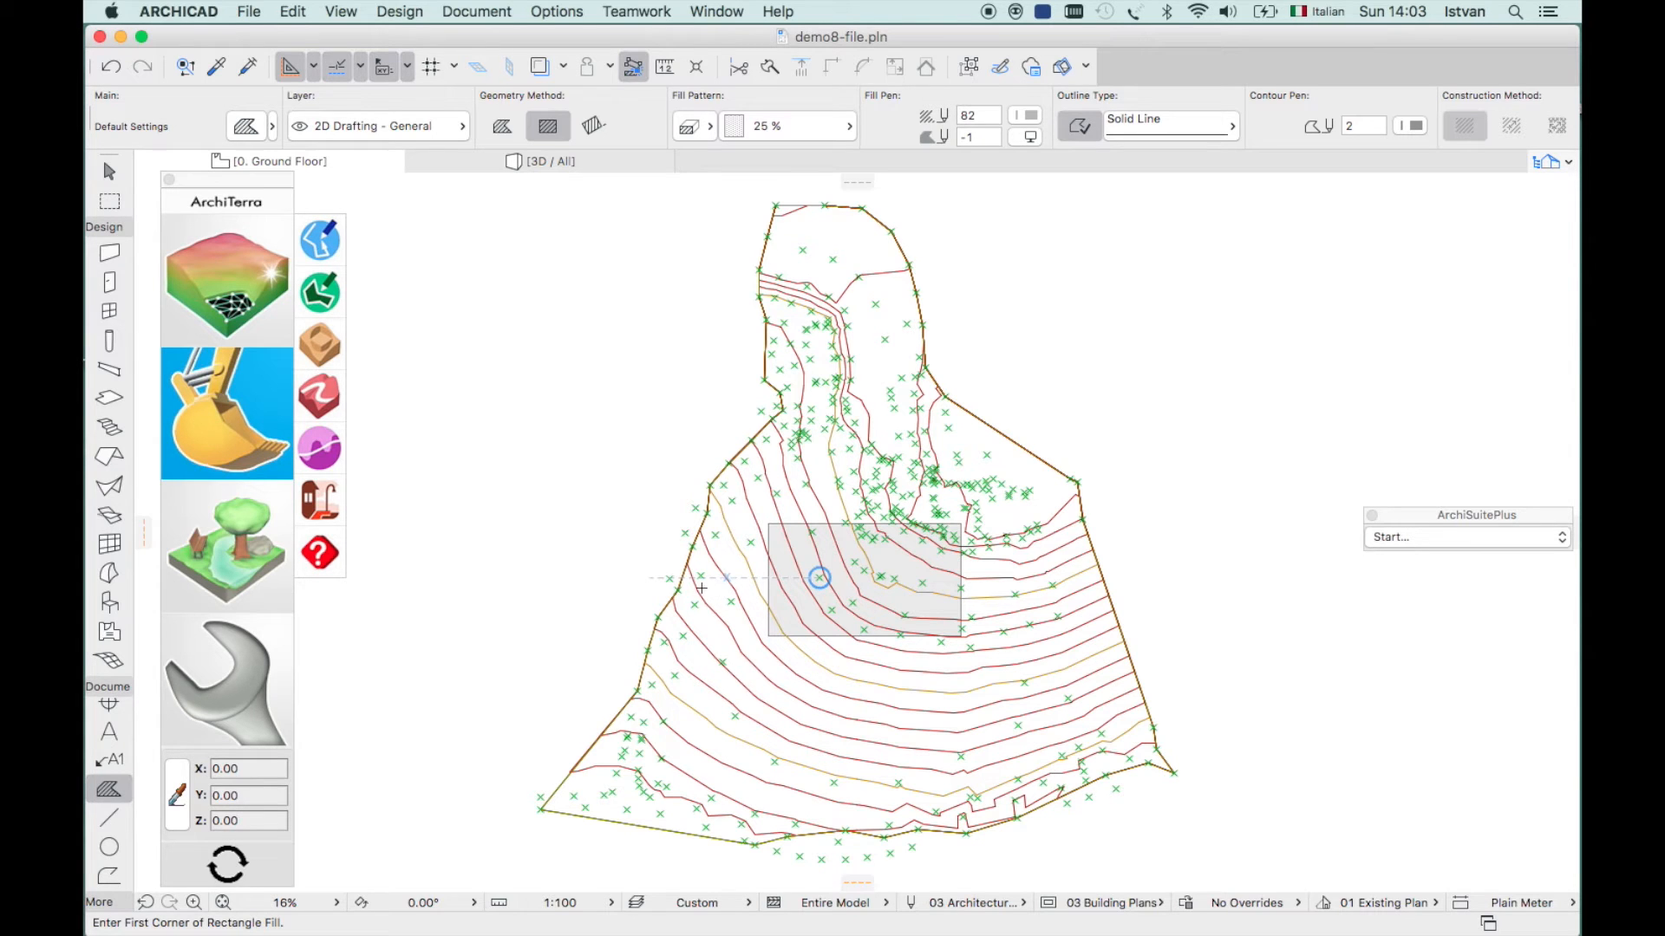
key(Escape)
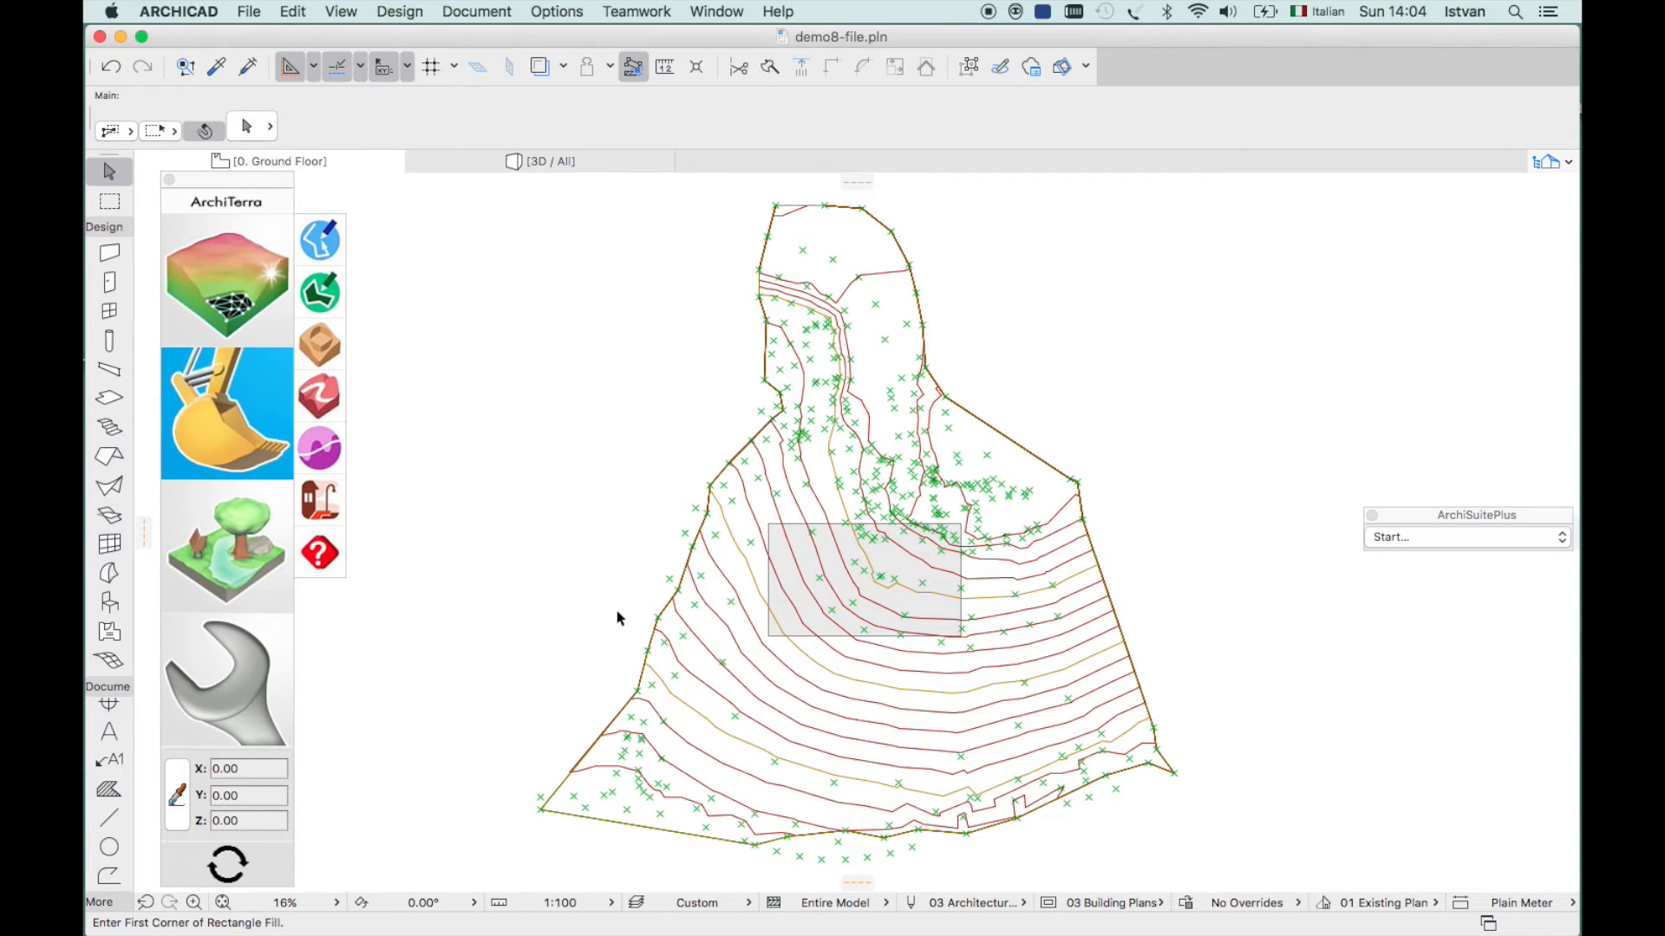
click(769, 639)
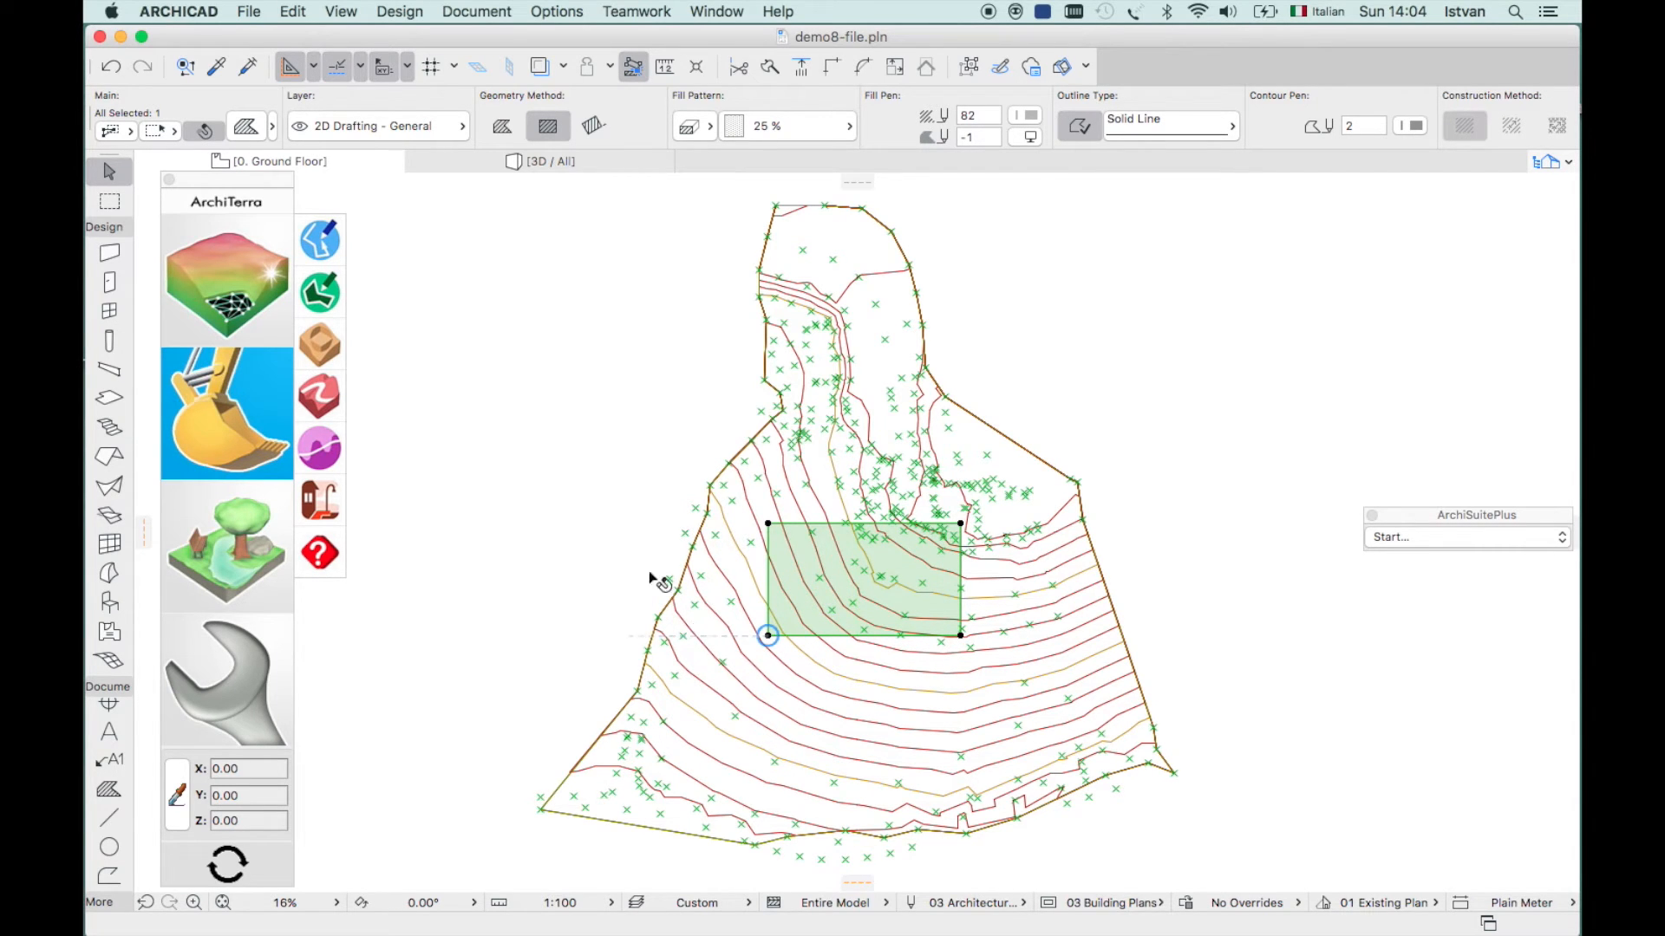
click(318, 345)
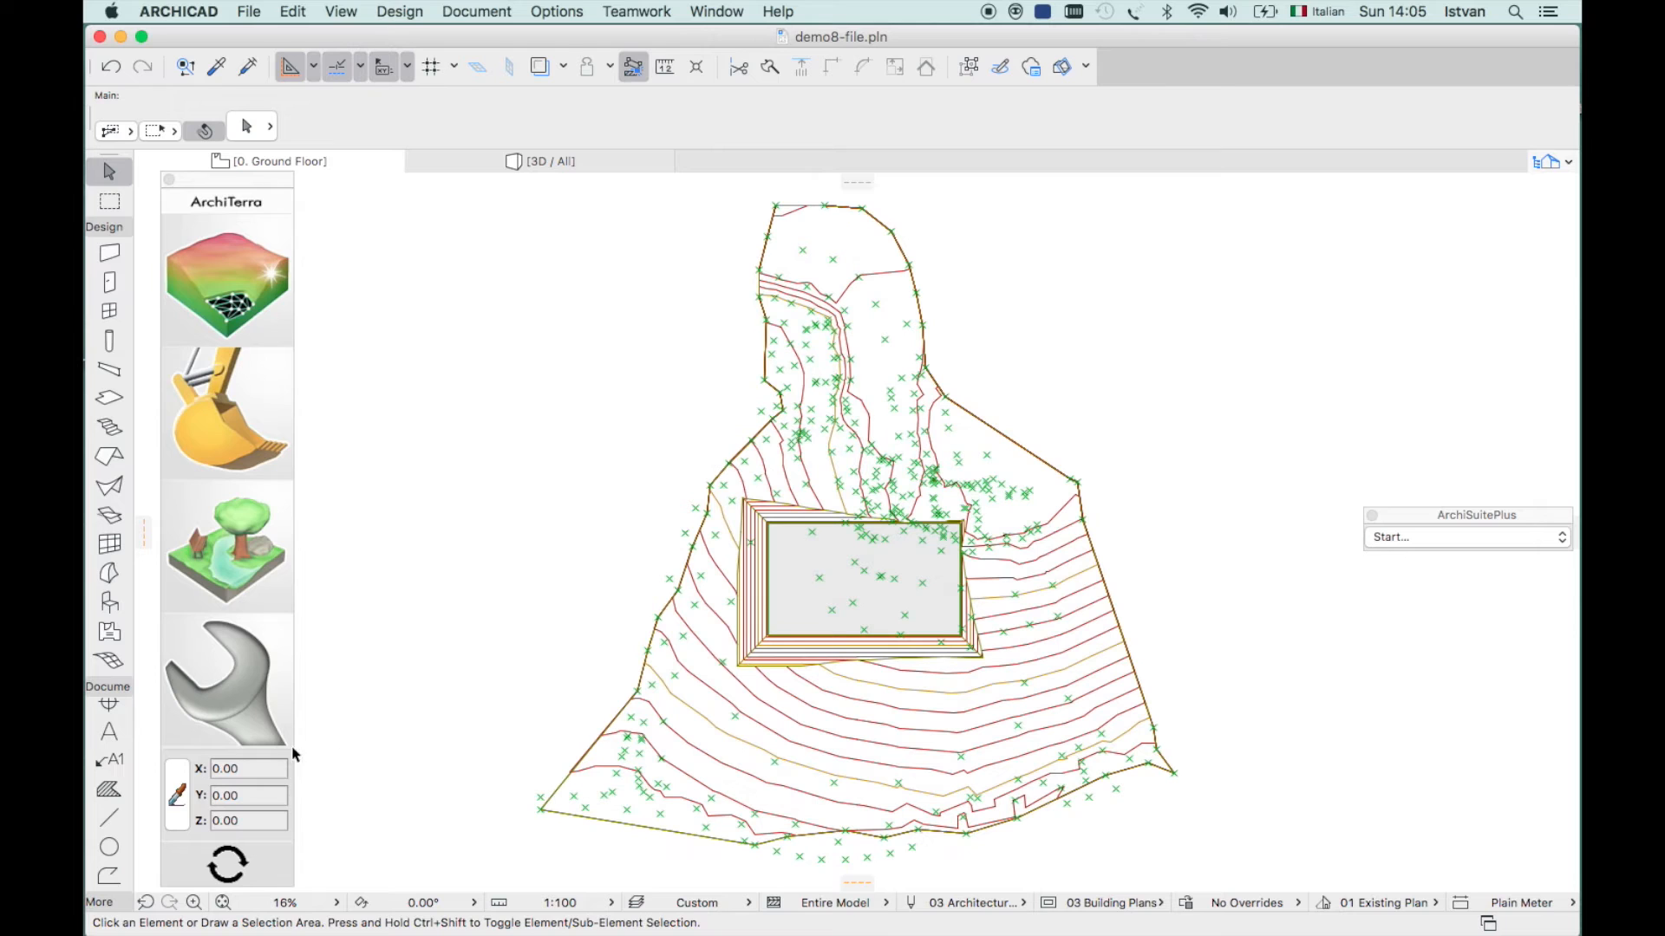
- Turn on ArchiTerra's coordinate readout to check terrain heights near the platform
click(178, 793)
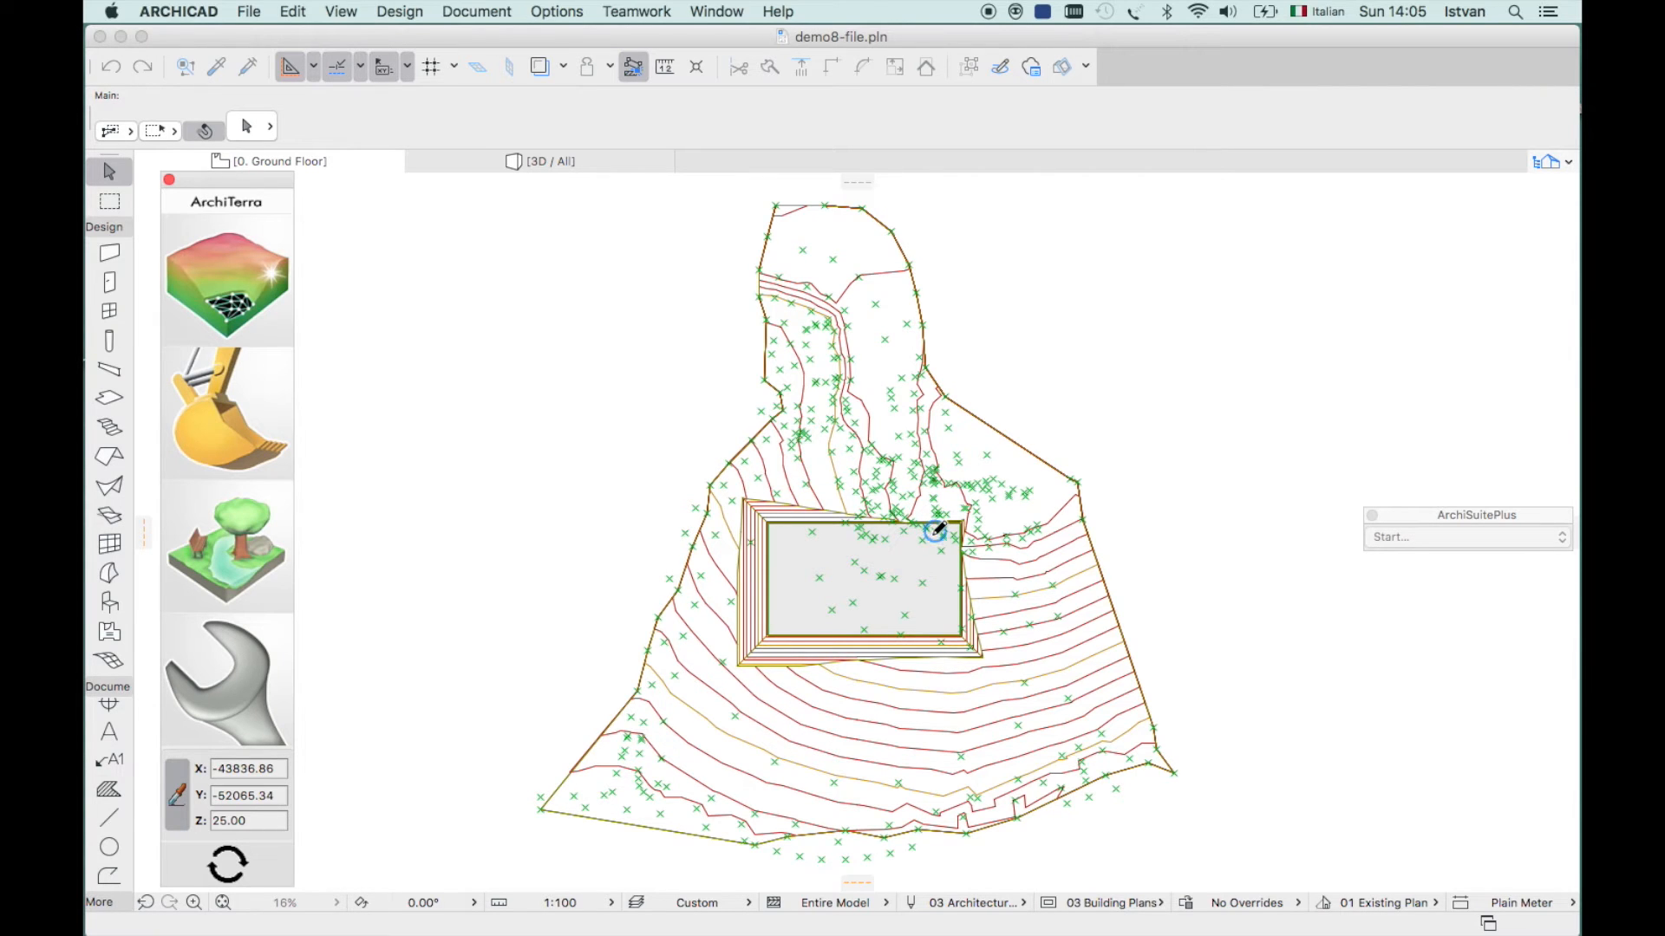
- Pick the platform's upper-right corner, exit coordinate mode and view the platform in 3D
click(970, 491)
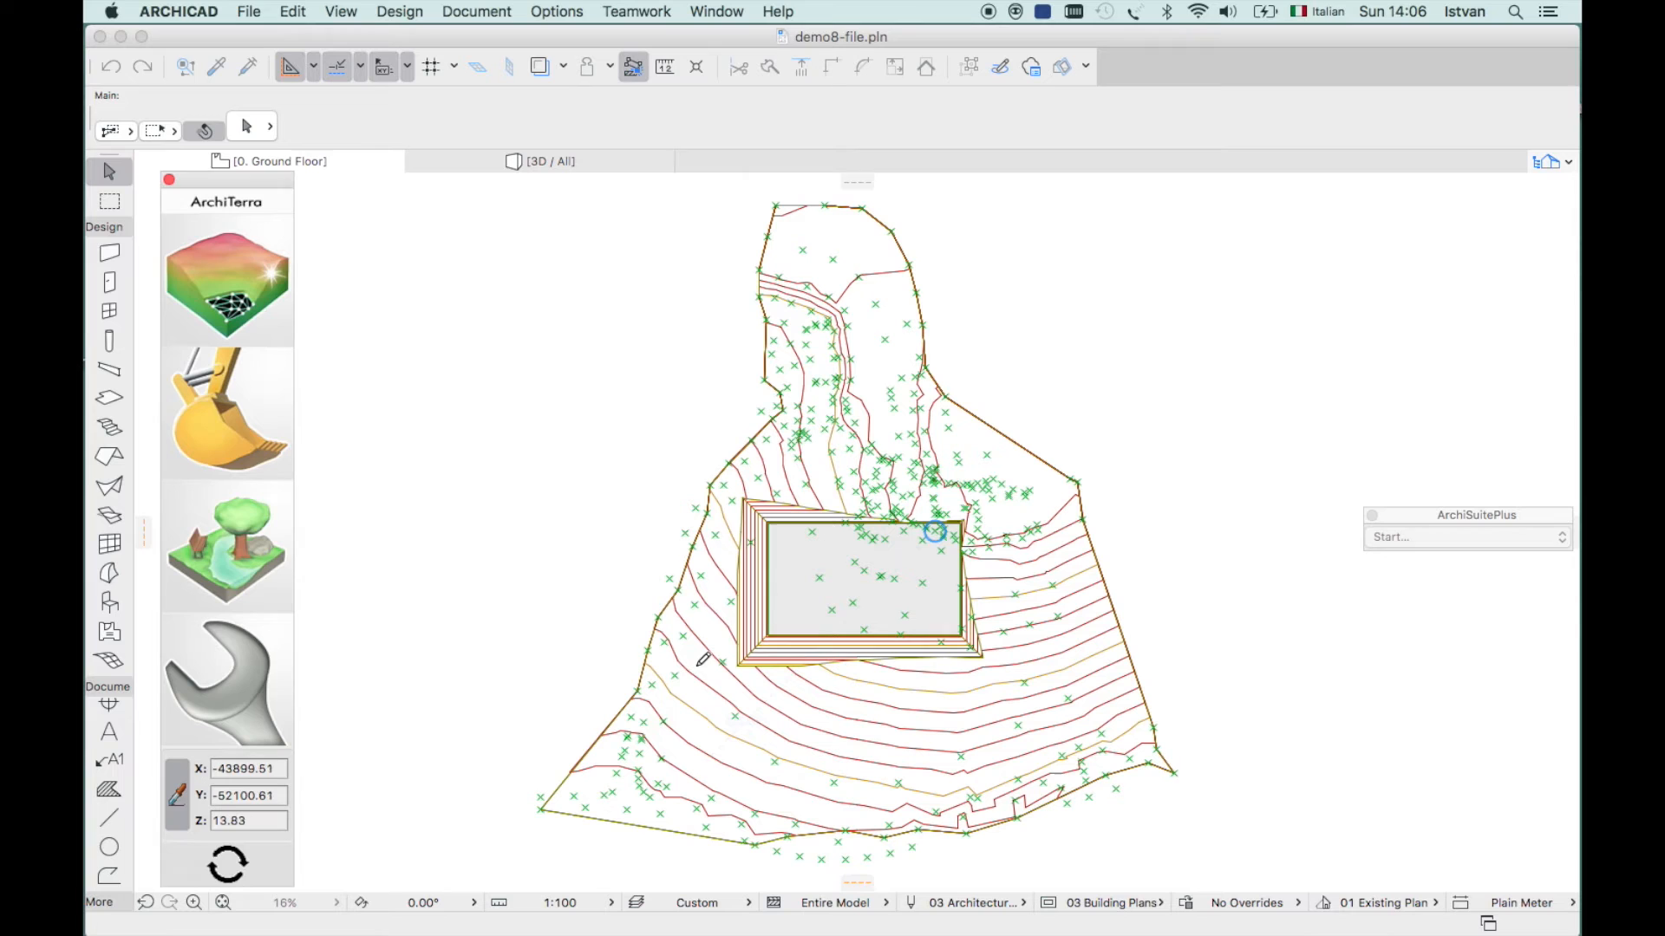
click(697, 667)
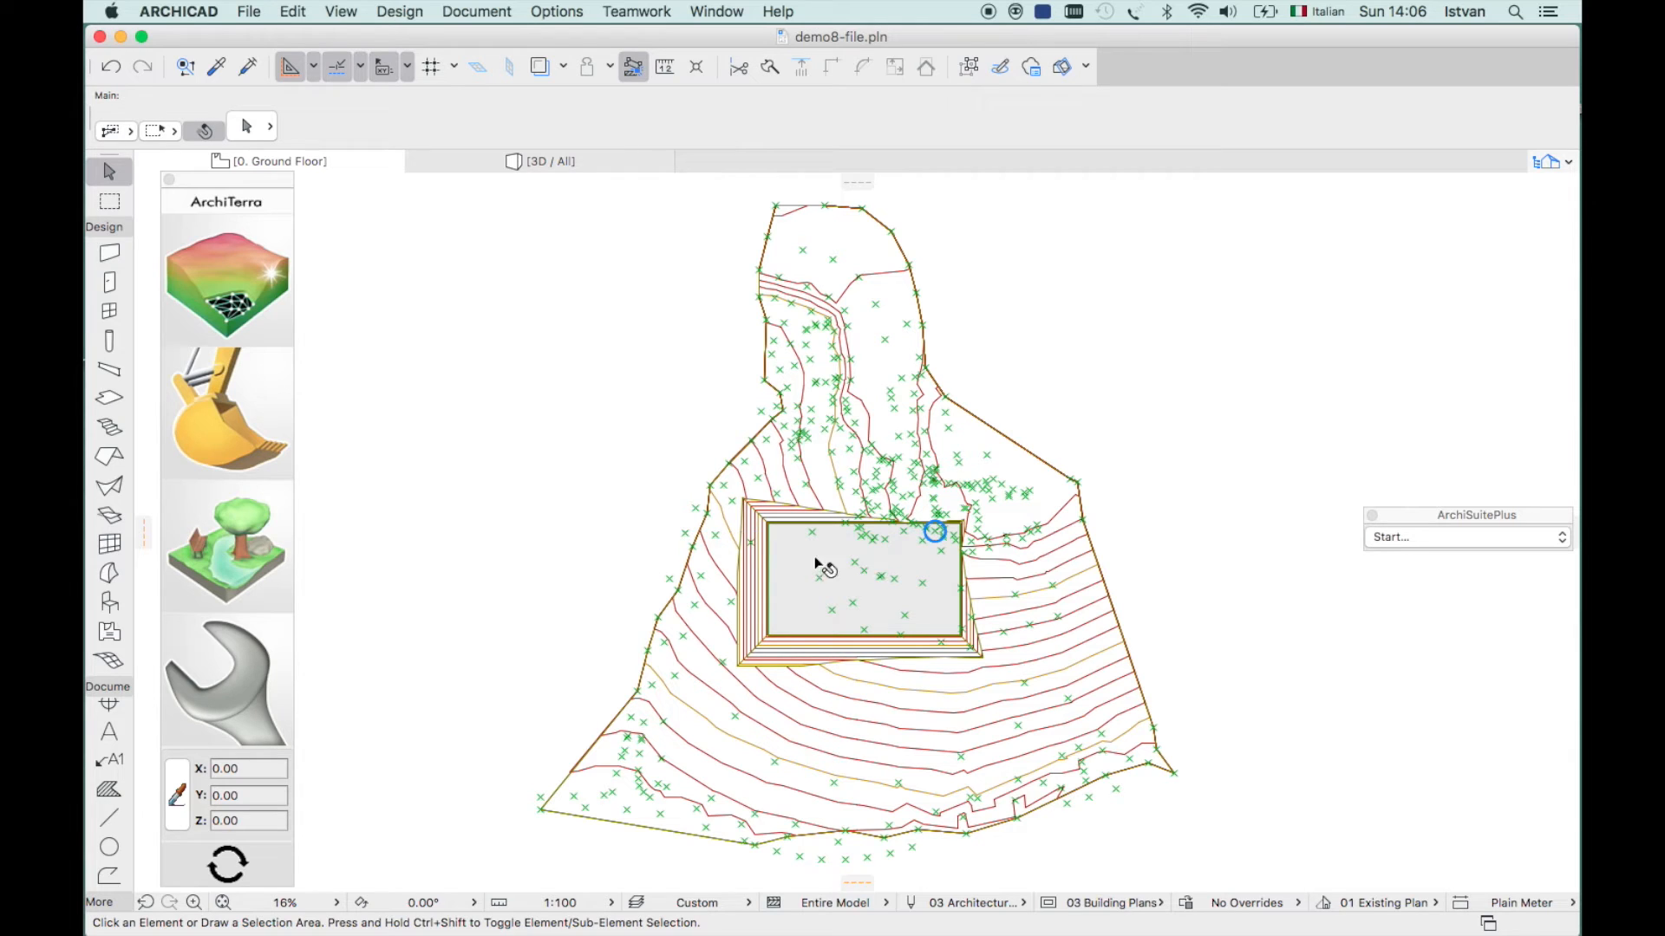
click(466, 158)
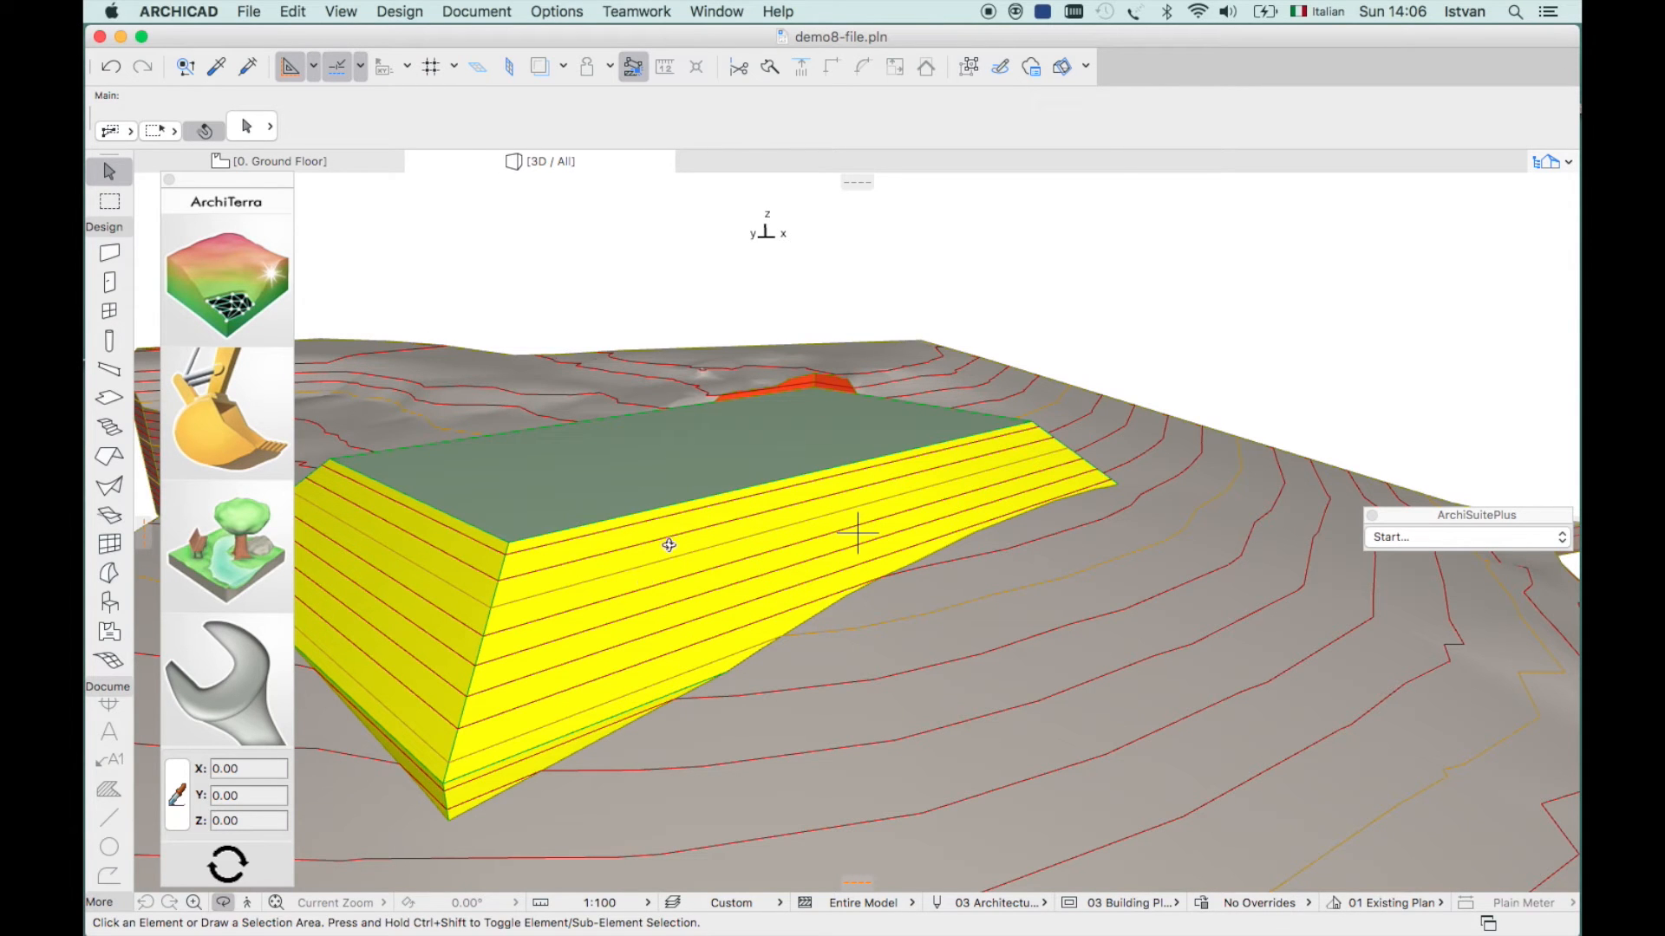
- Orbit the 3D view down onto the plateau, then return to the 0. Ground Floor plan
drag(684, 561, 557, 595)
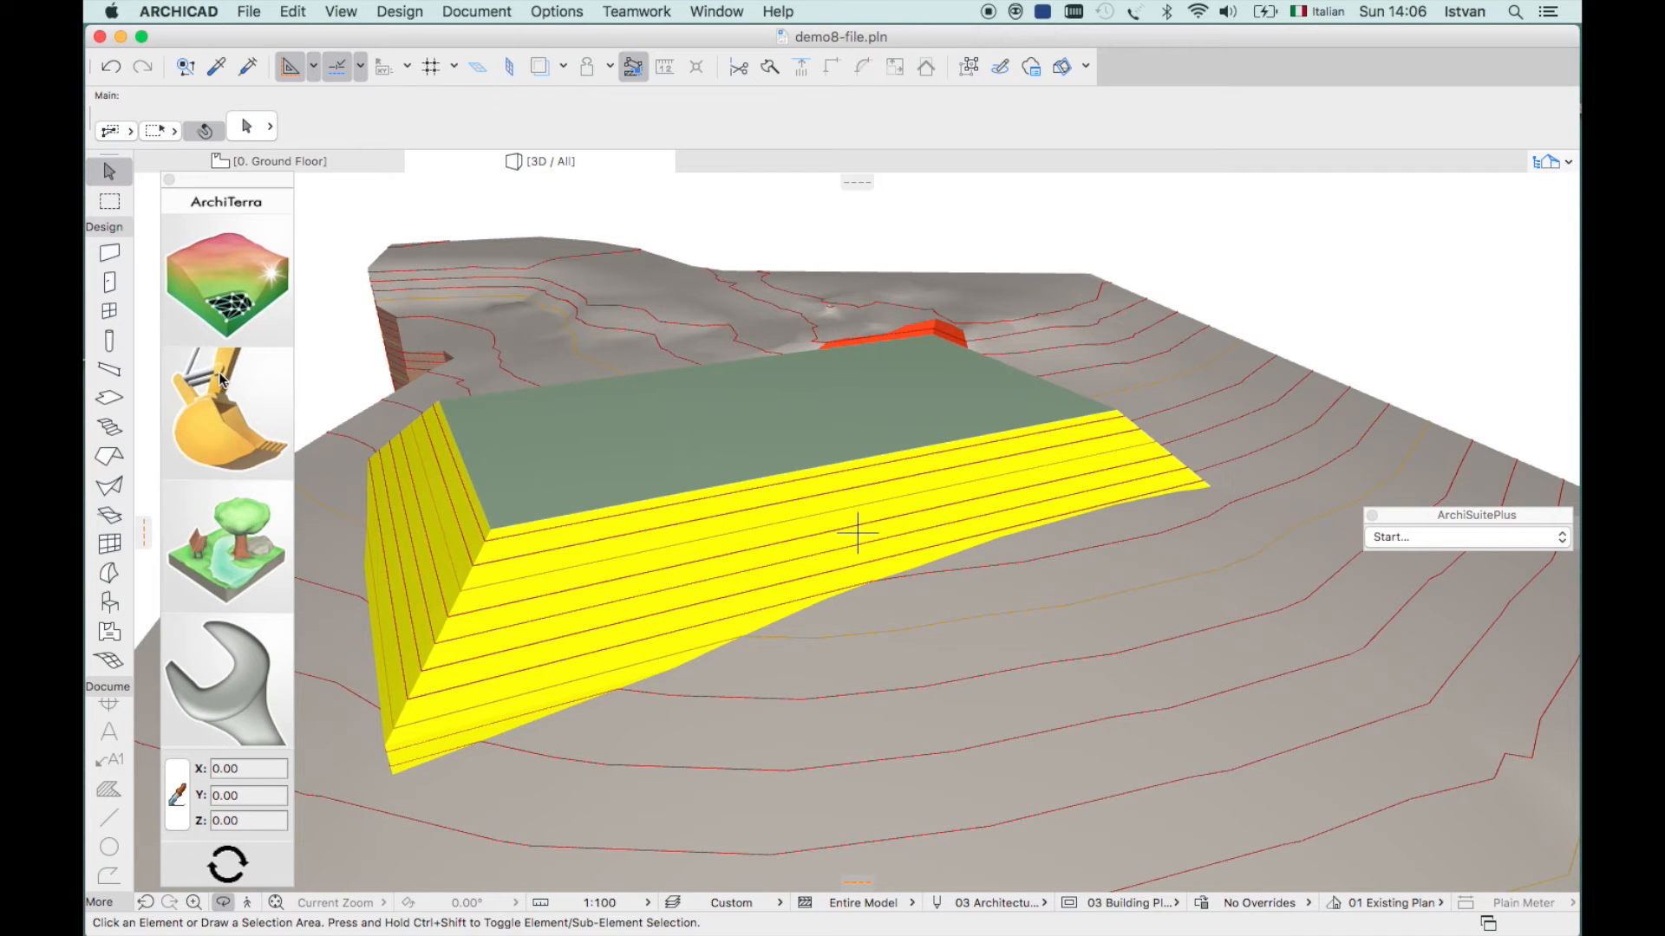
click(346, 157)
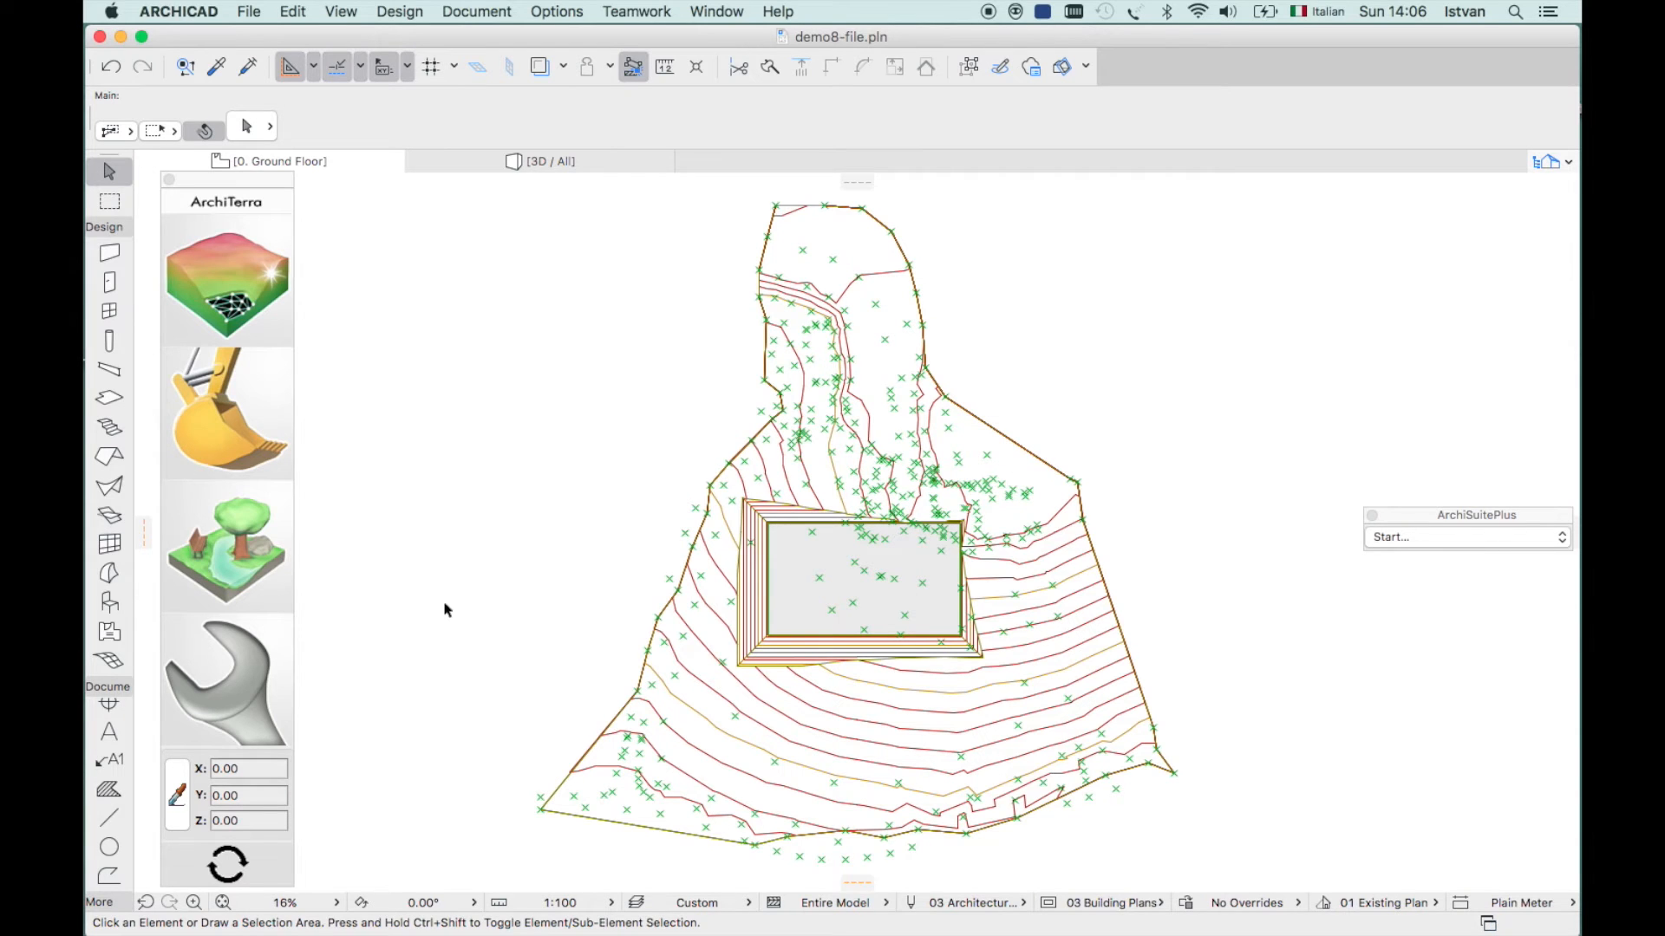
- Confirm Road settings with 60° and 45° slope angles, 2.00 slope extensions and ID ROAD
click(232, 418)
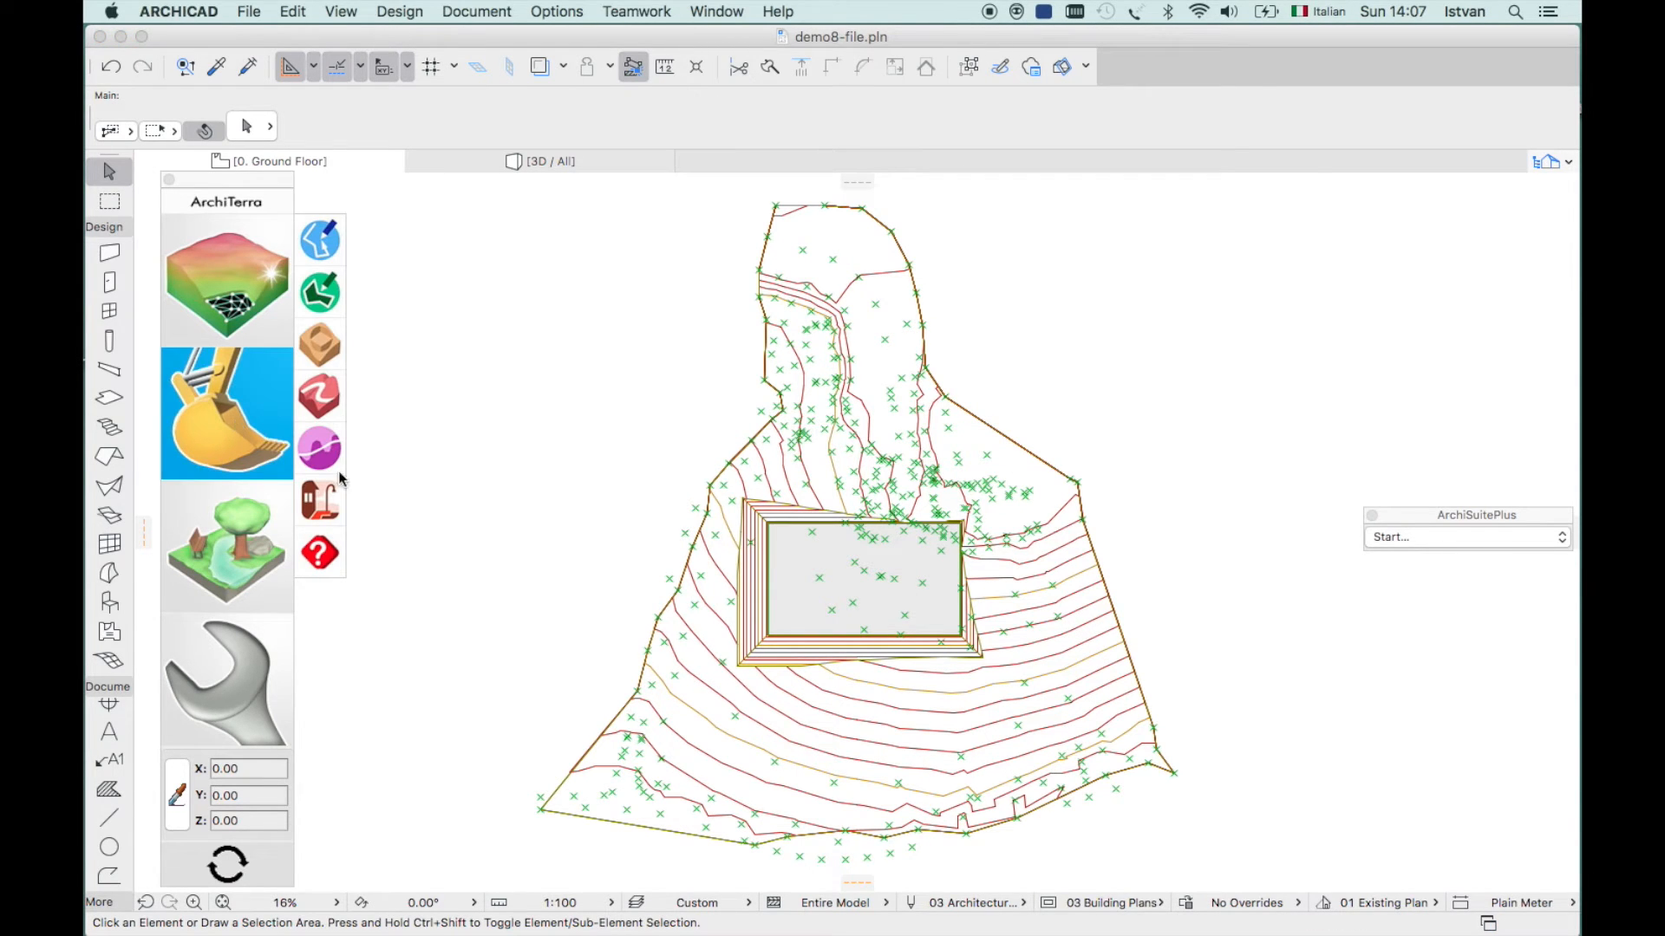
click(319, 396)
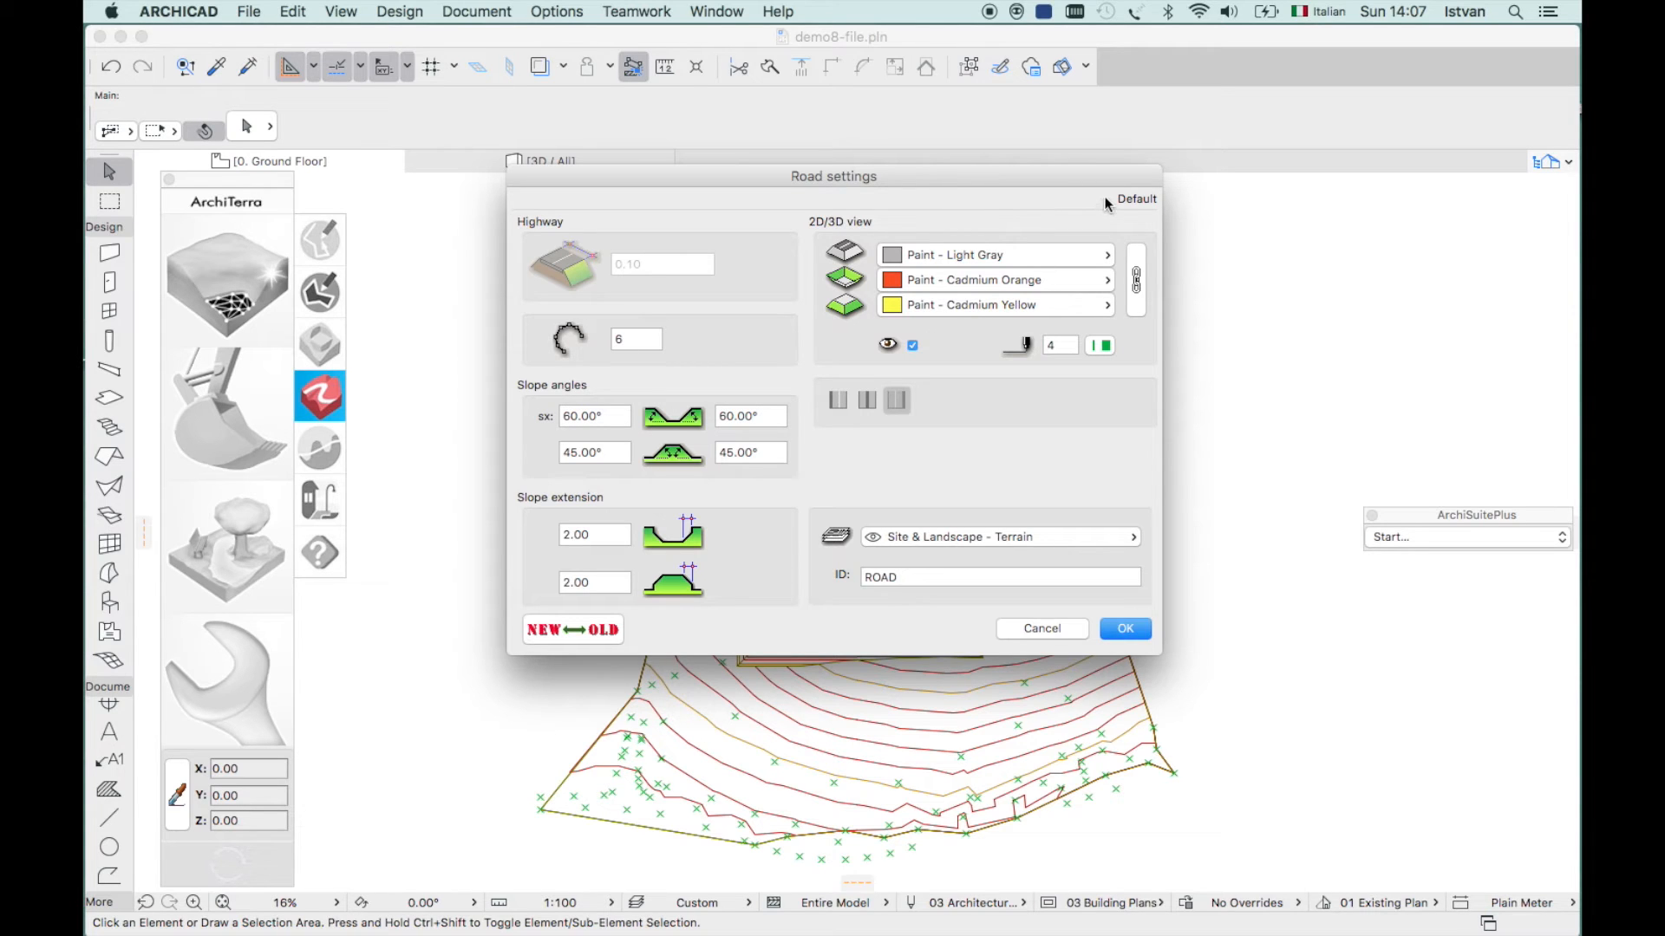
click(1126, 627)
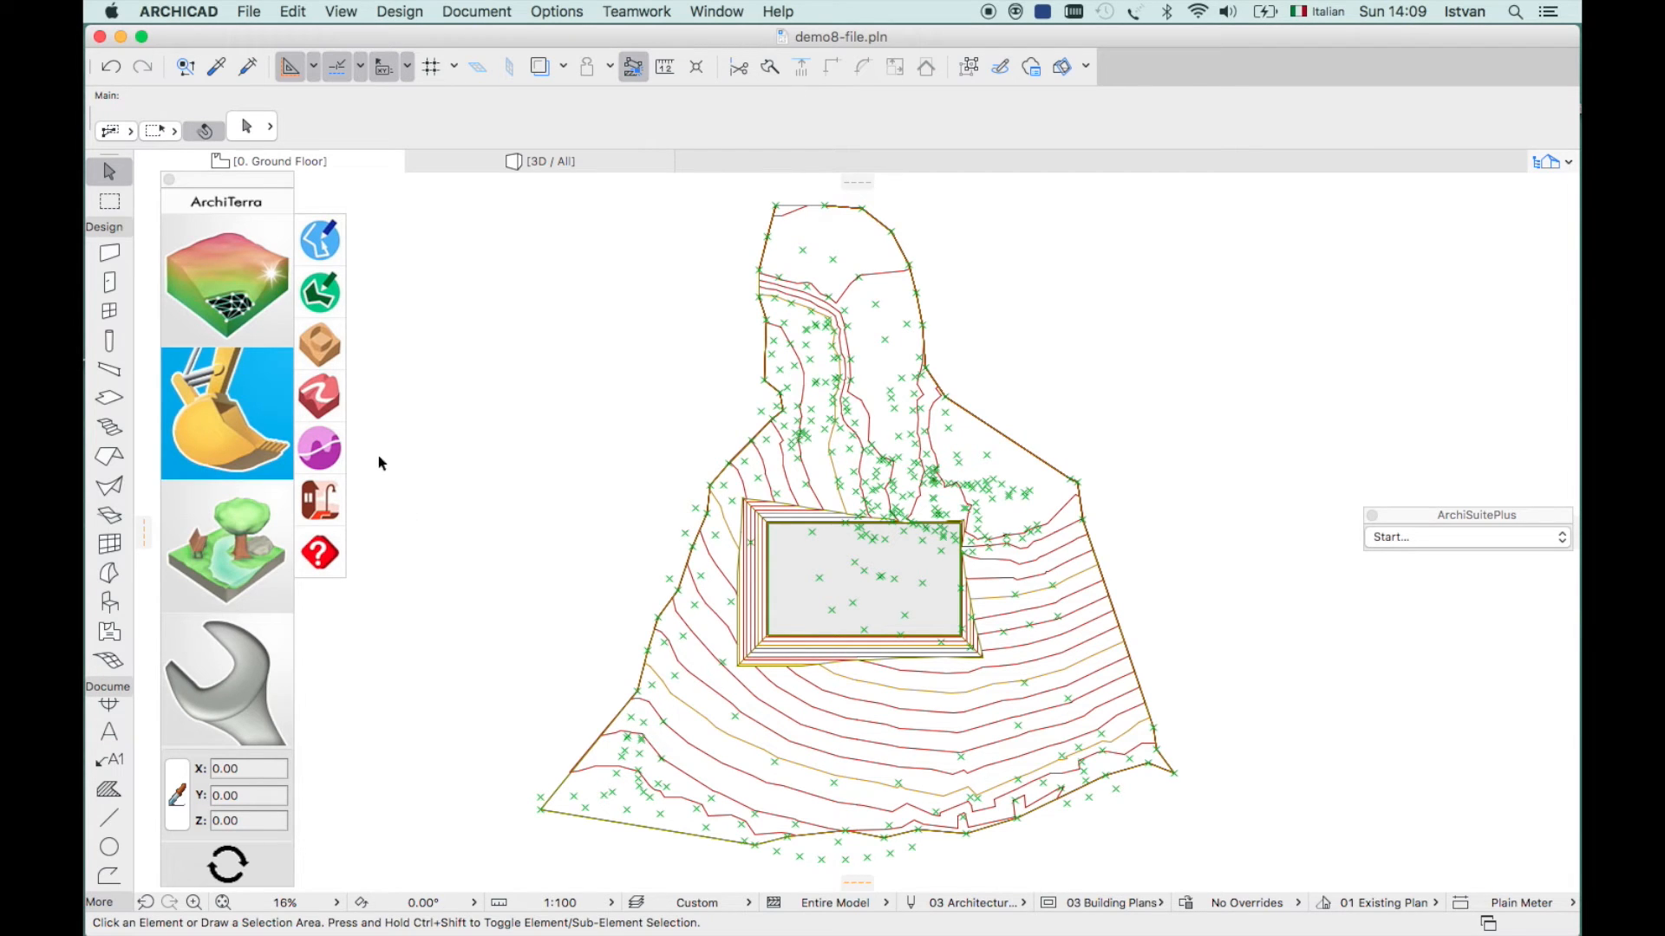
- Draw a tangent-arc polyline curving across the lower site below the platform as the road path
click(319, 242)
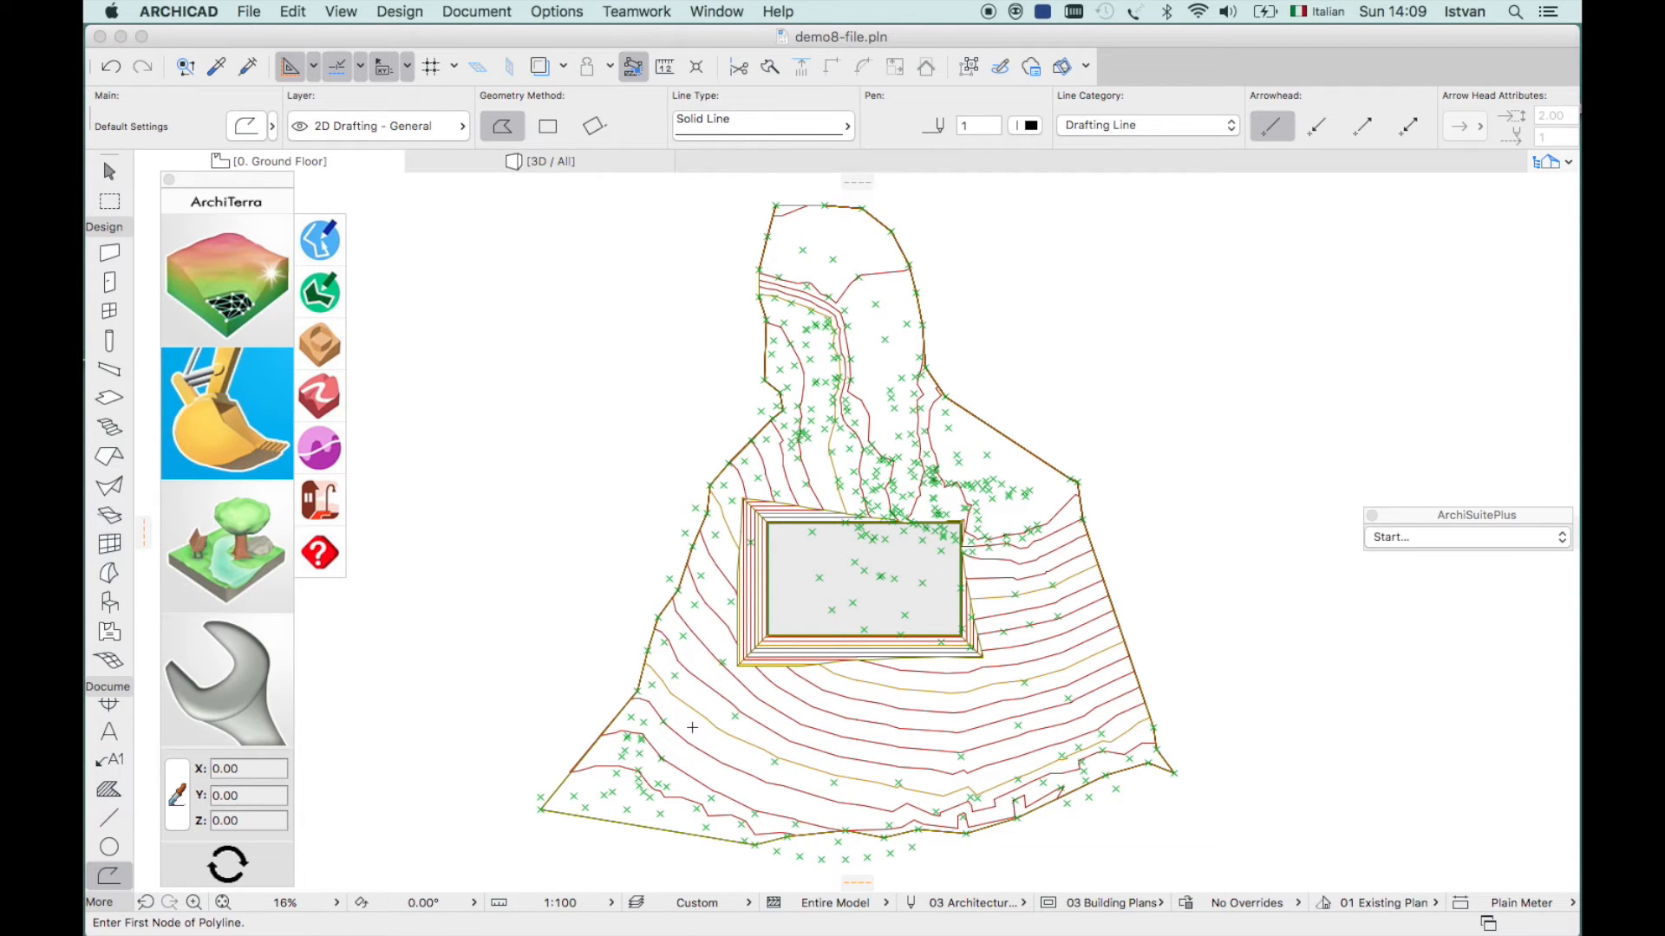
click(691, 727)
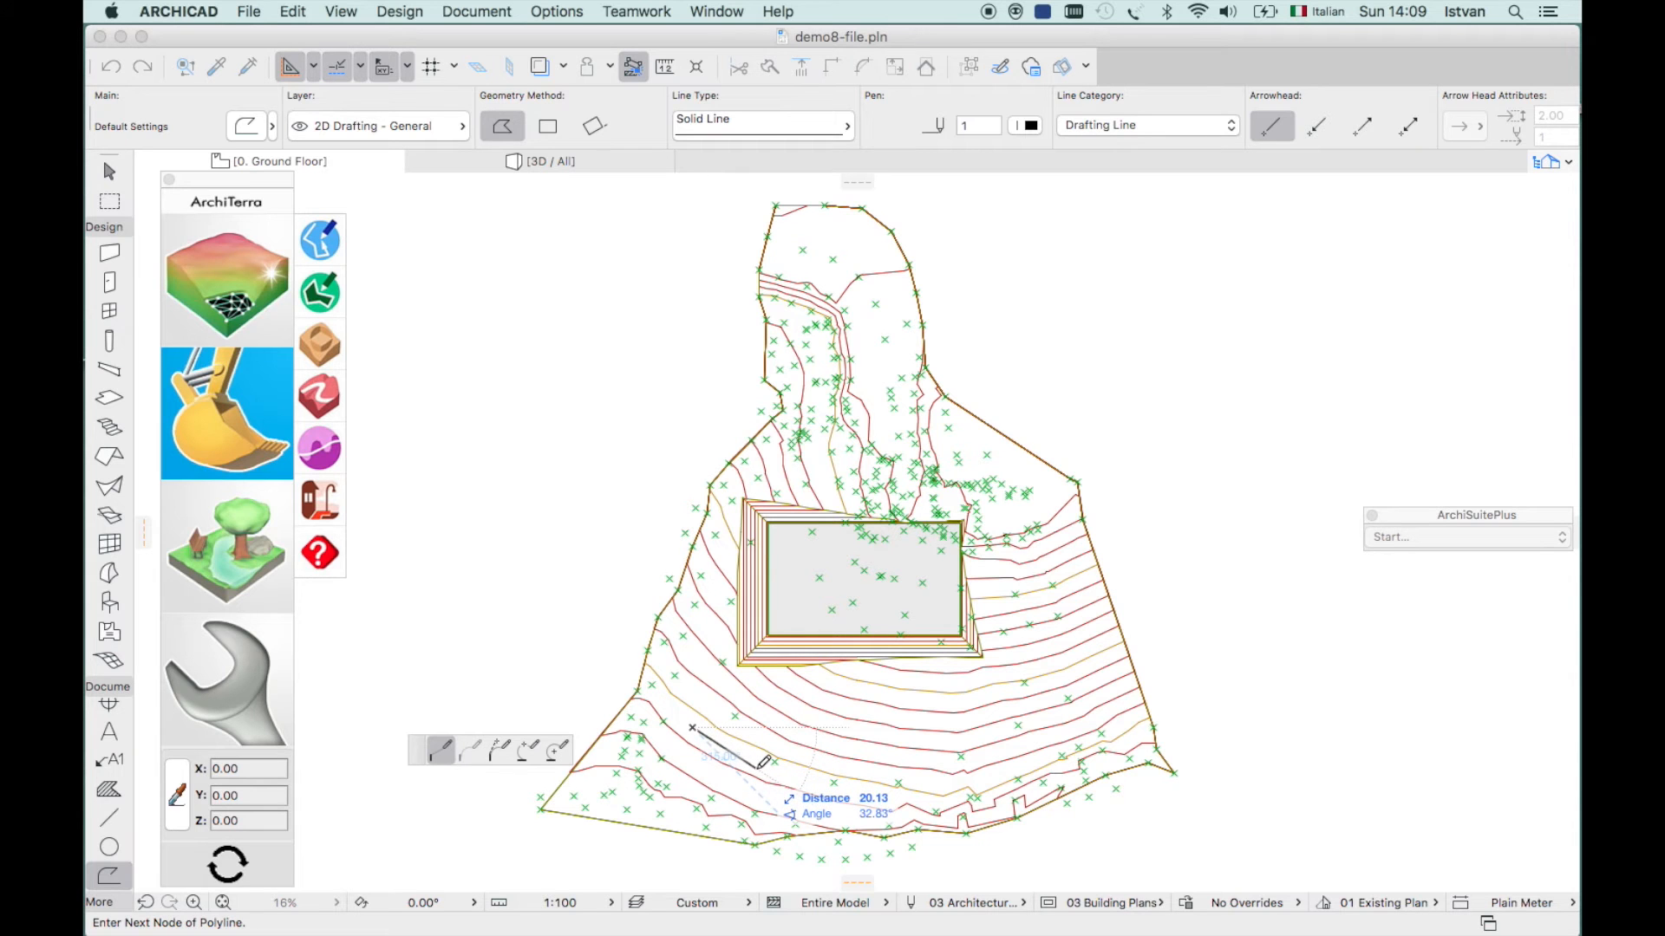
click(756, 768)
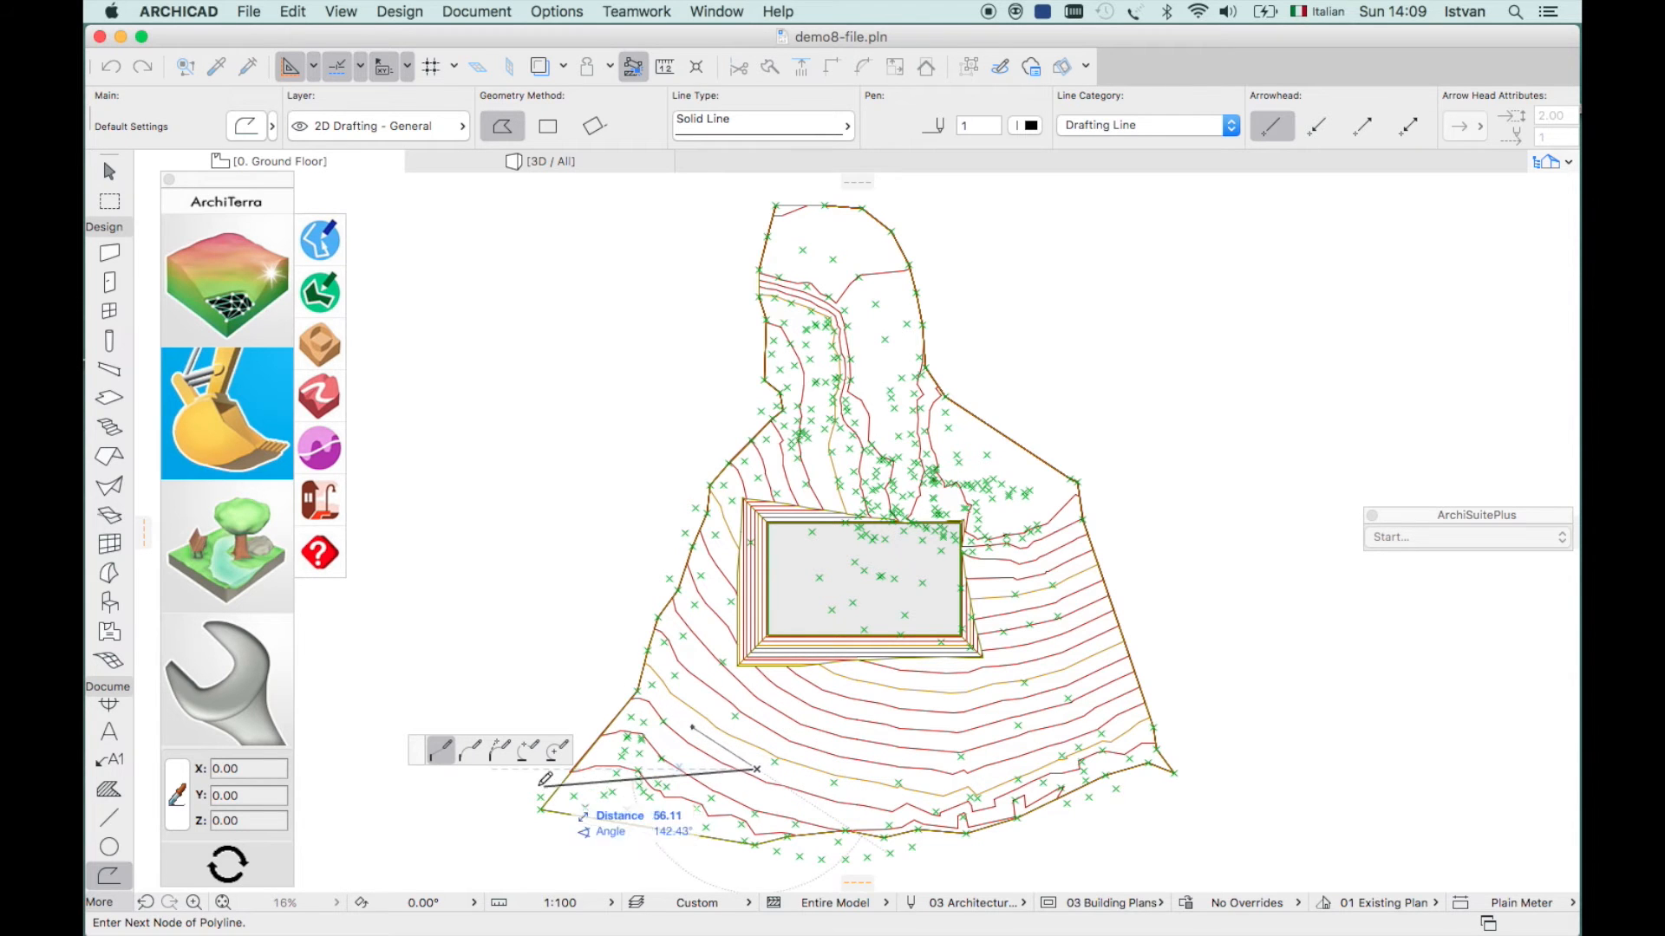
click(470, 750)
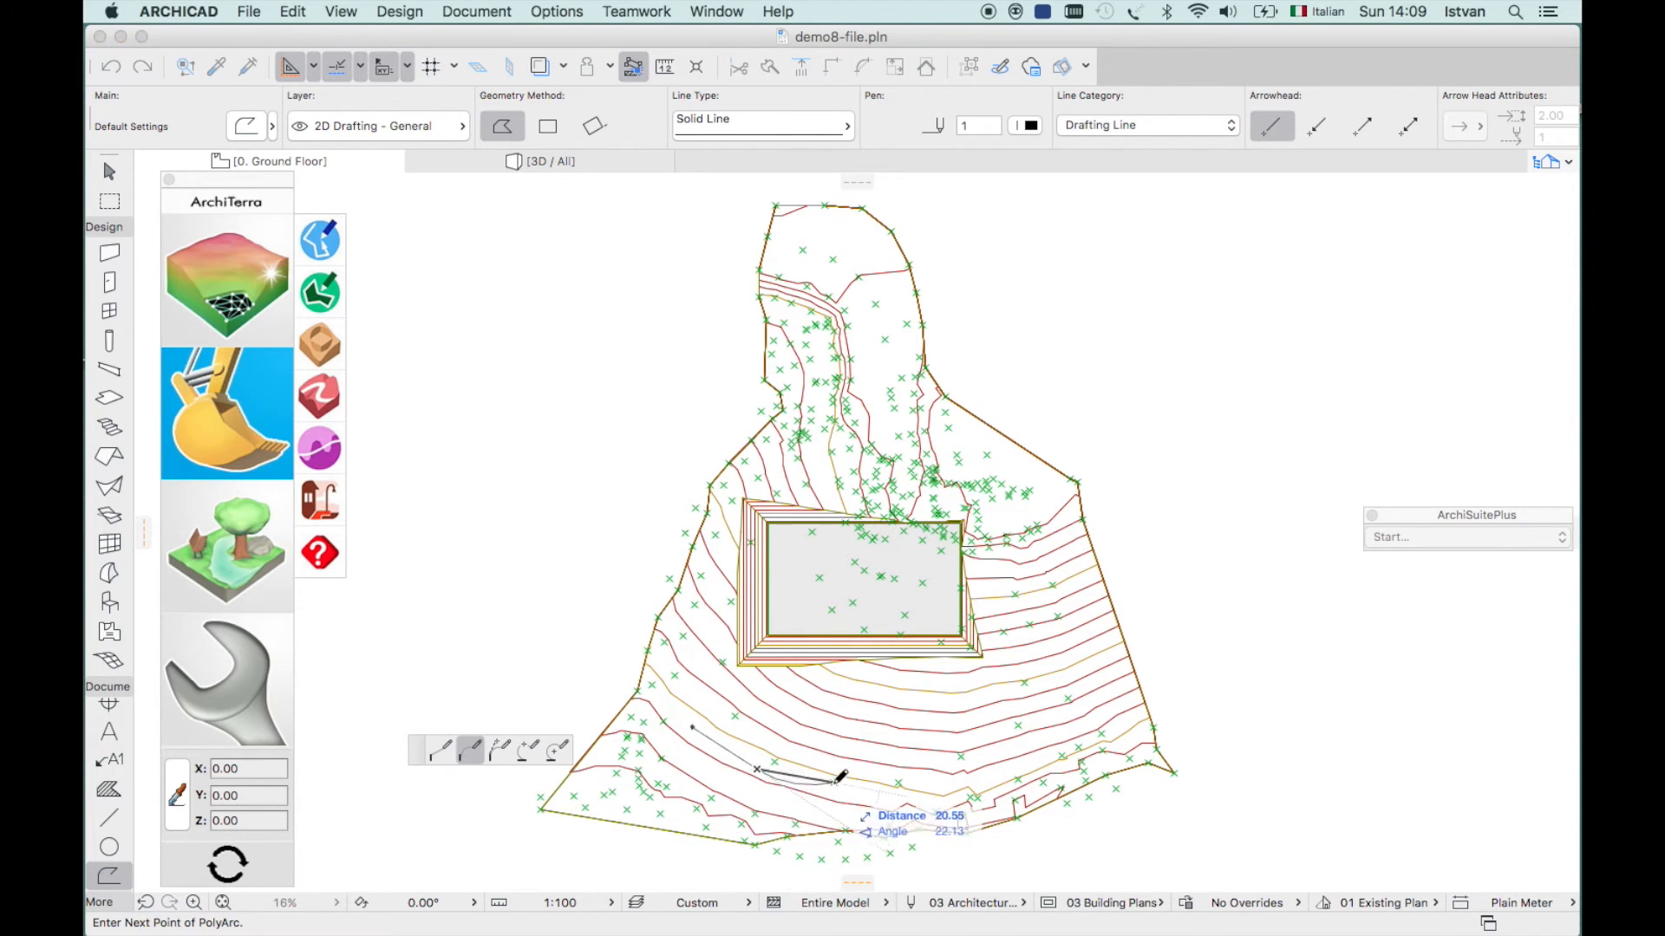
click(839, 790)
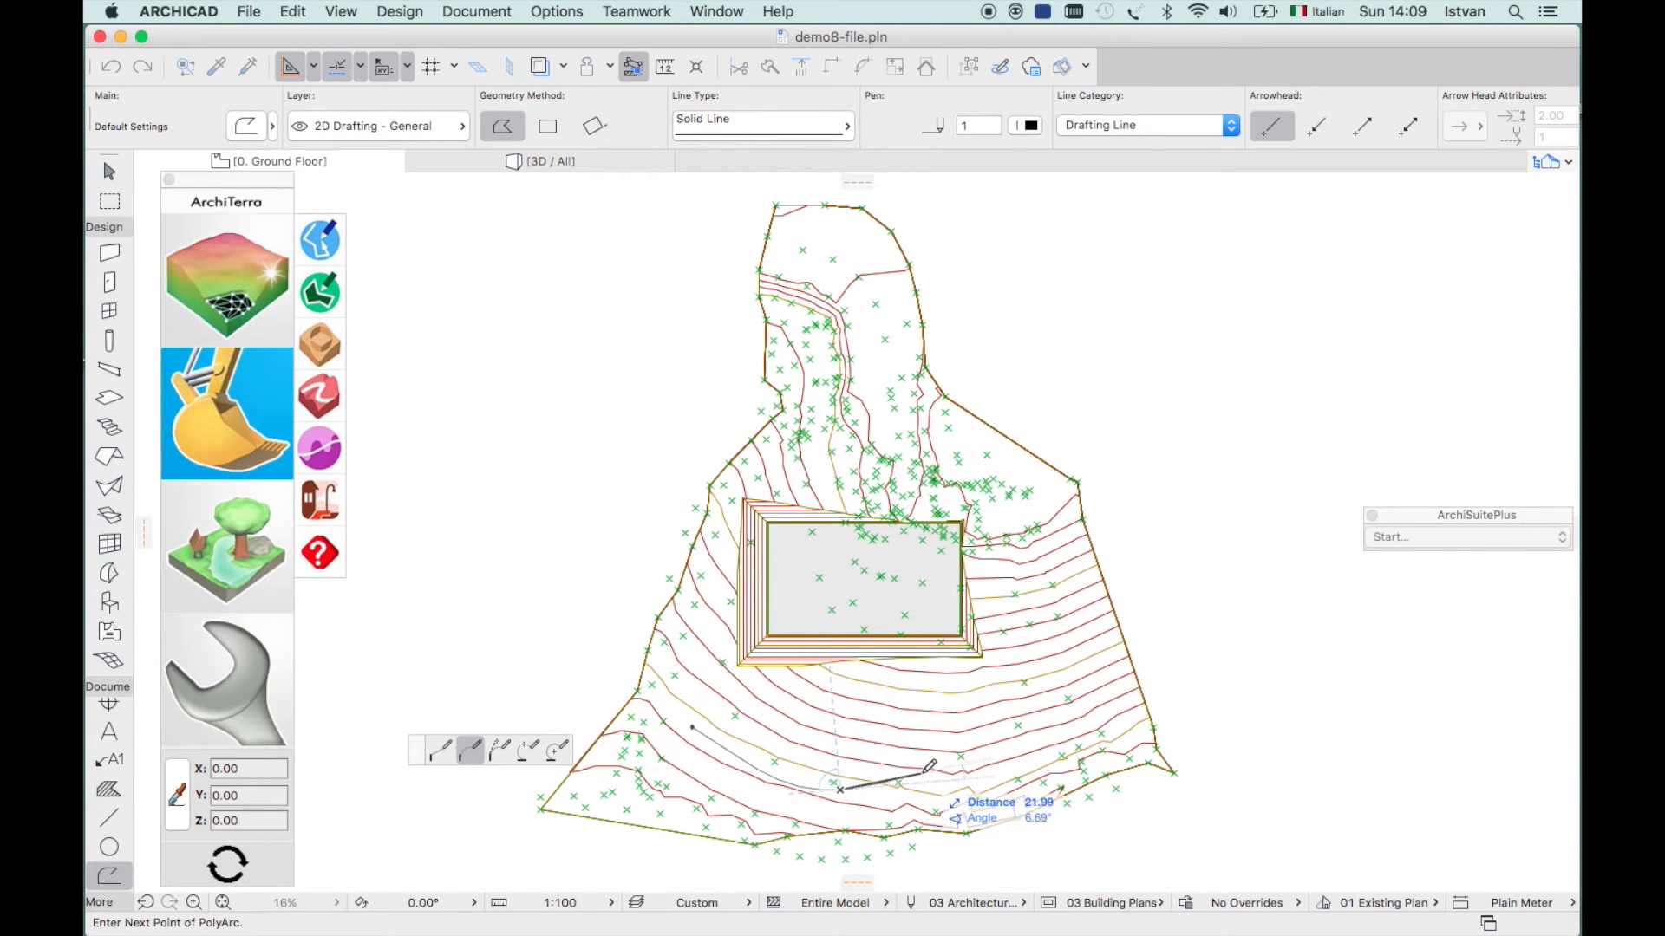
click(925, 772)
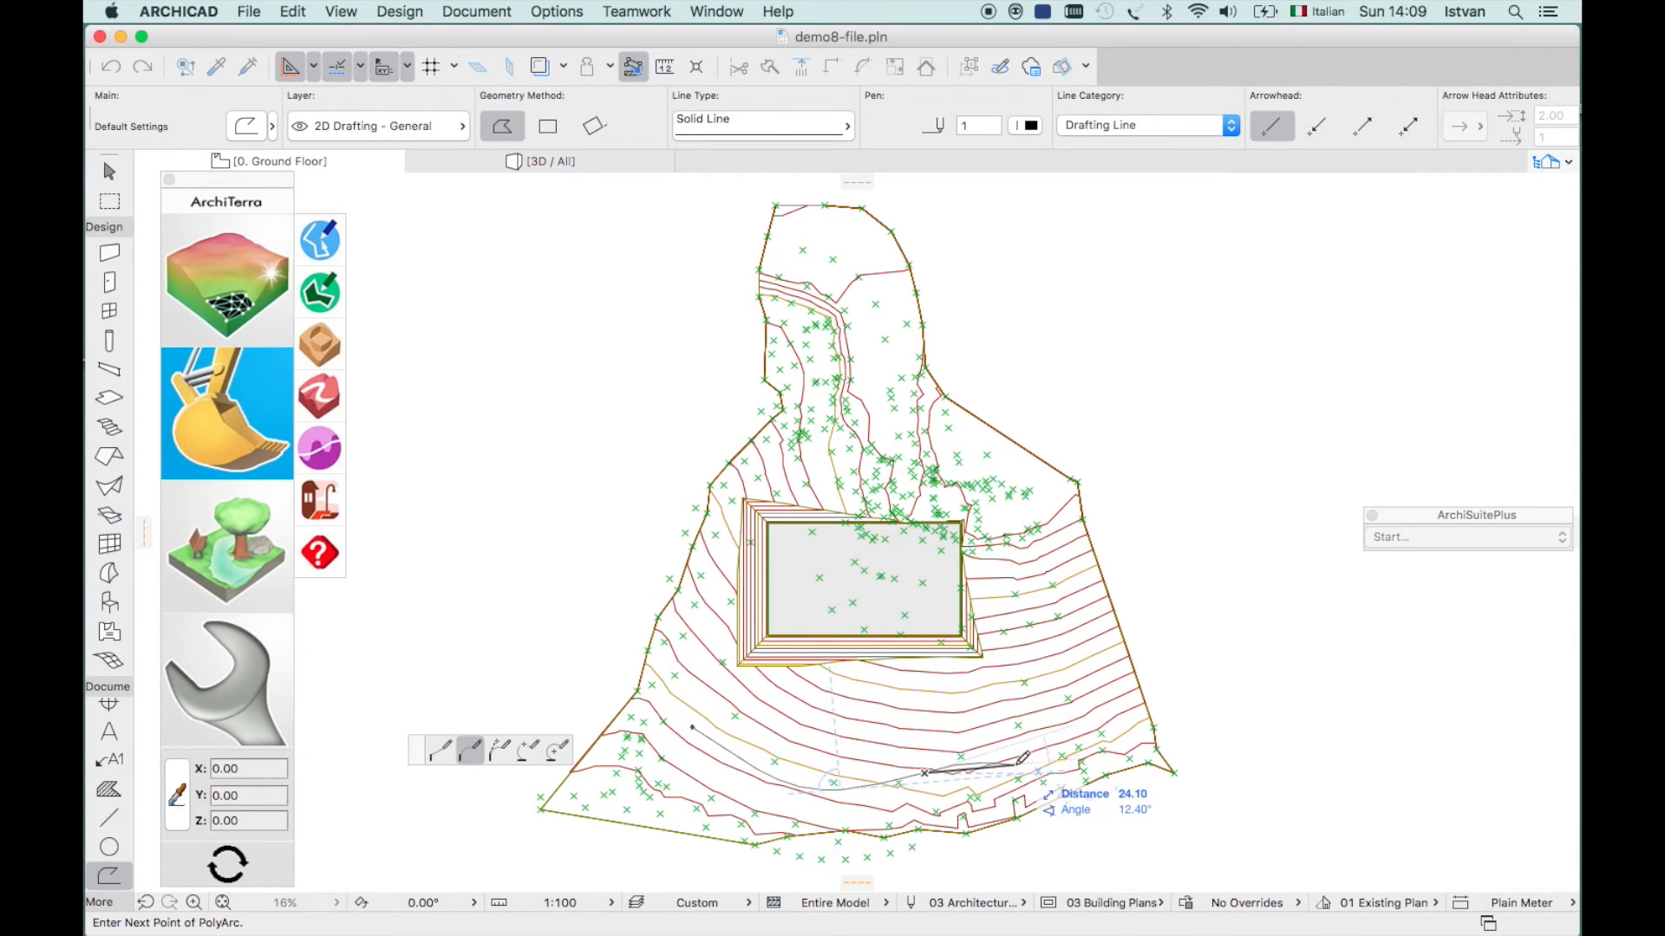
double_click(1019, 763)
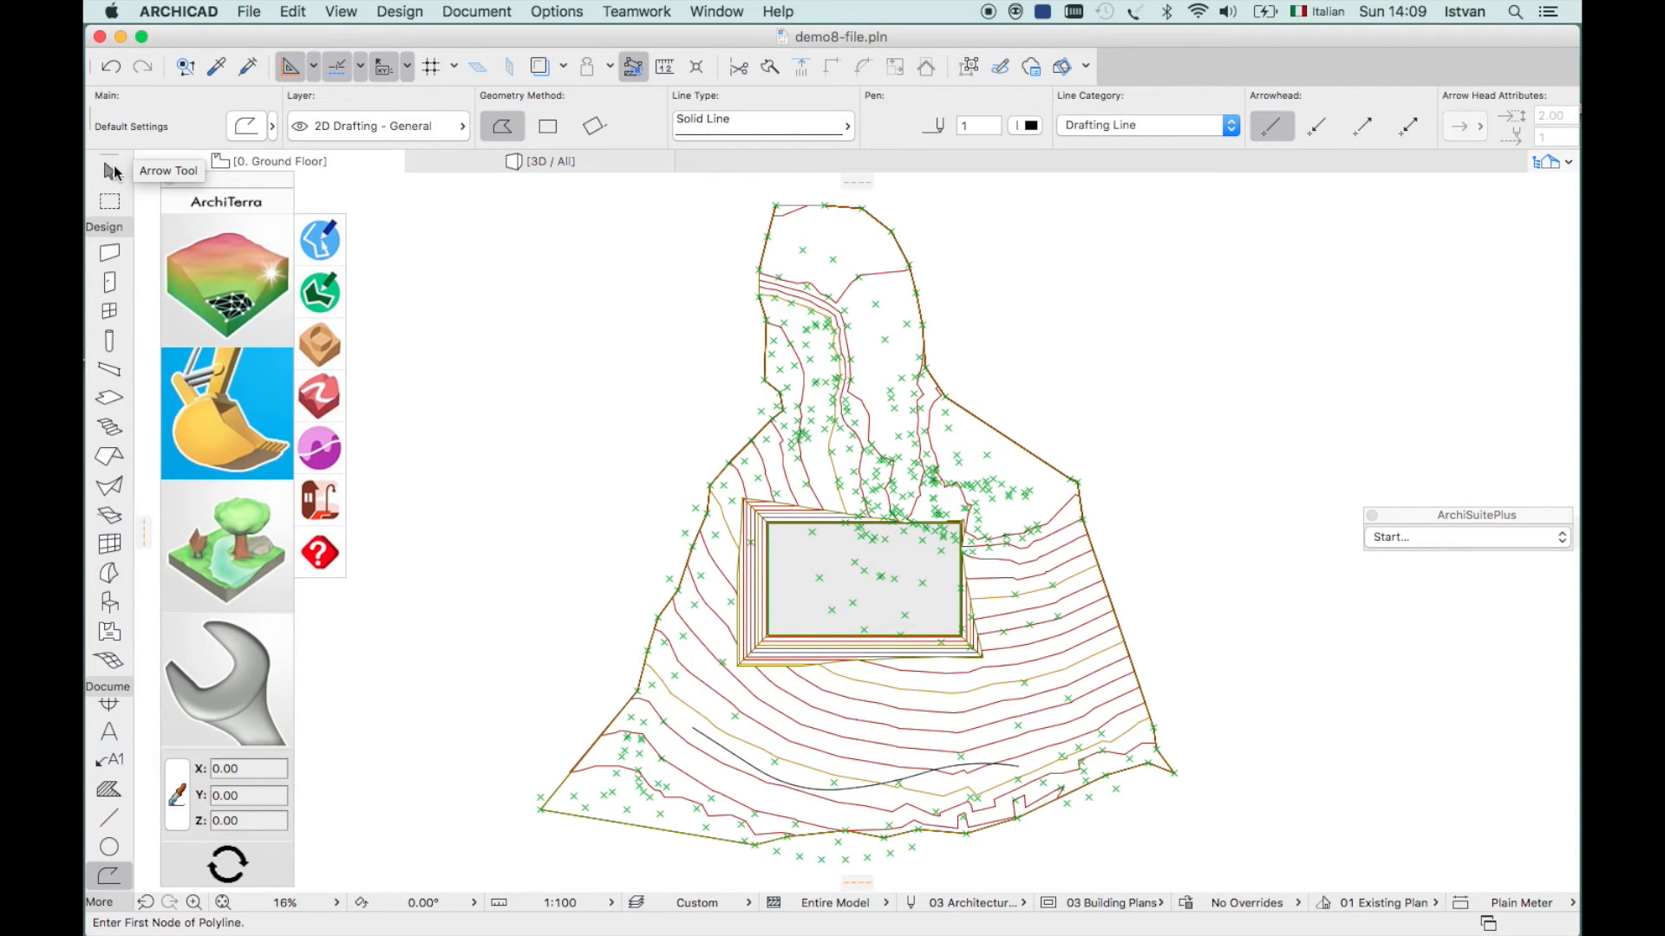
- Build a 6.00-wide road with side slopes, ID ROAD, along the selected green polyline
click(114, 172)
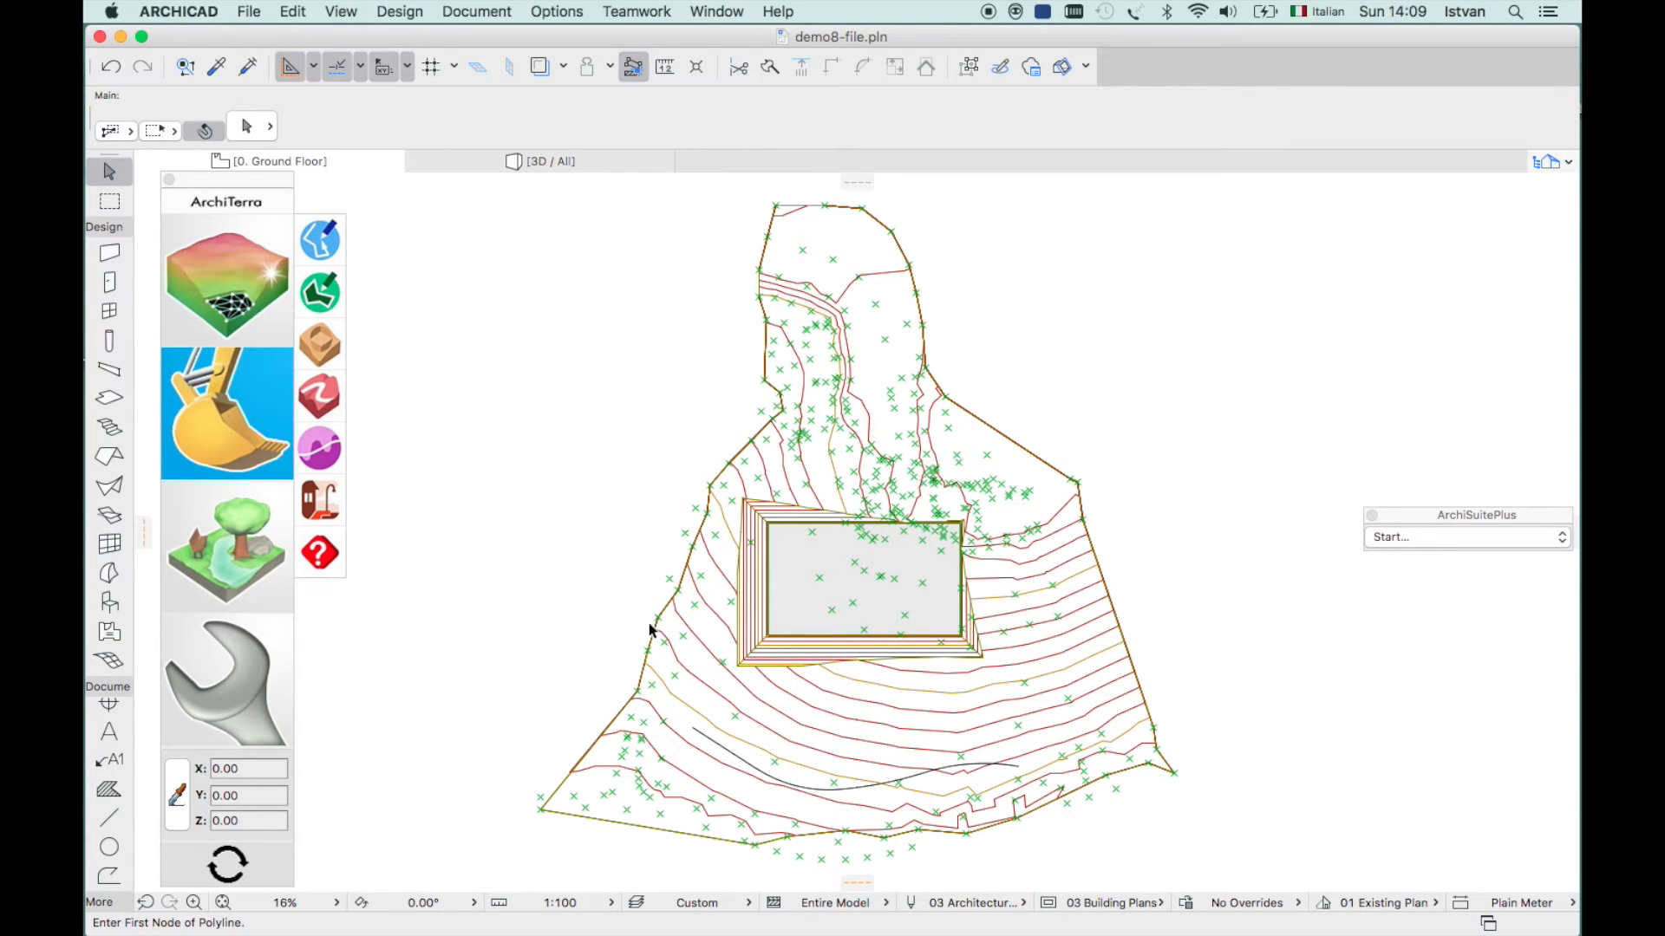
click(694, 731)
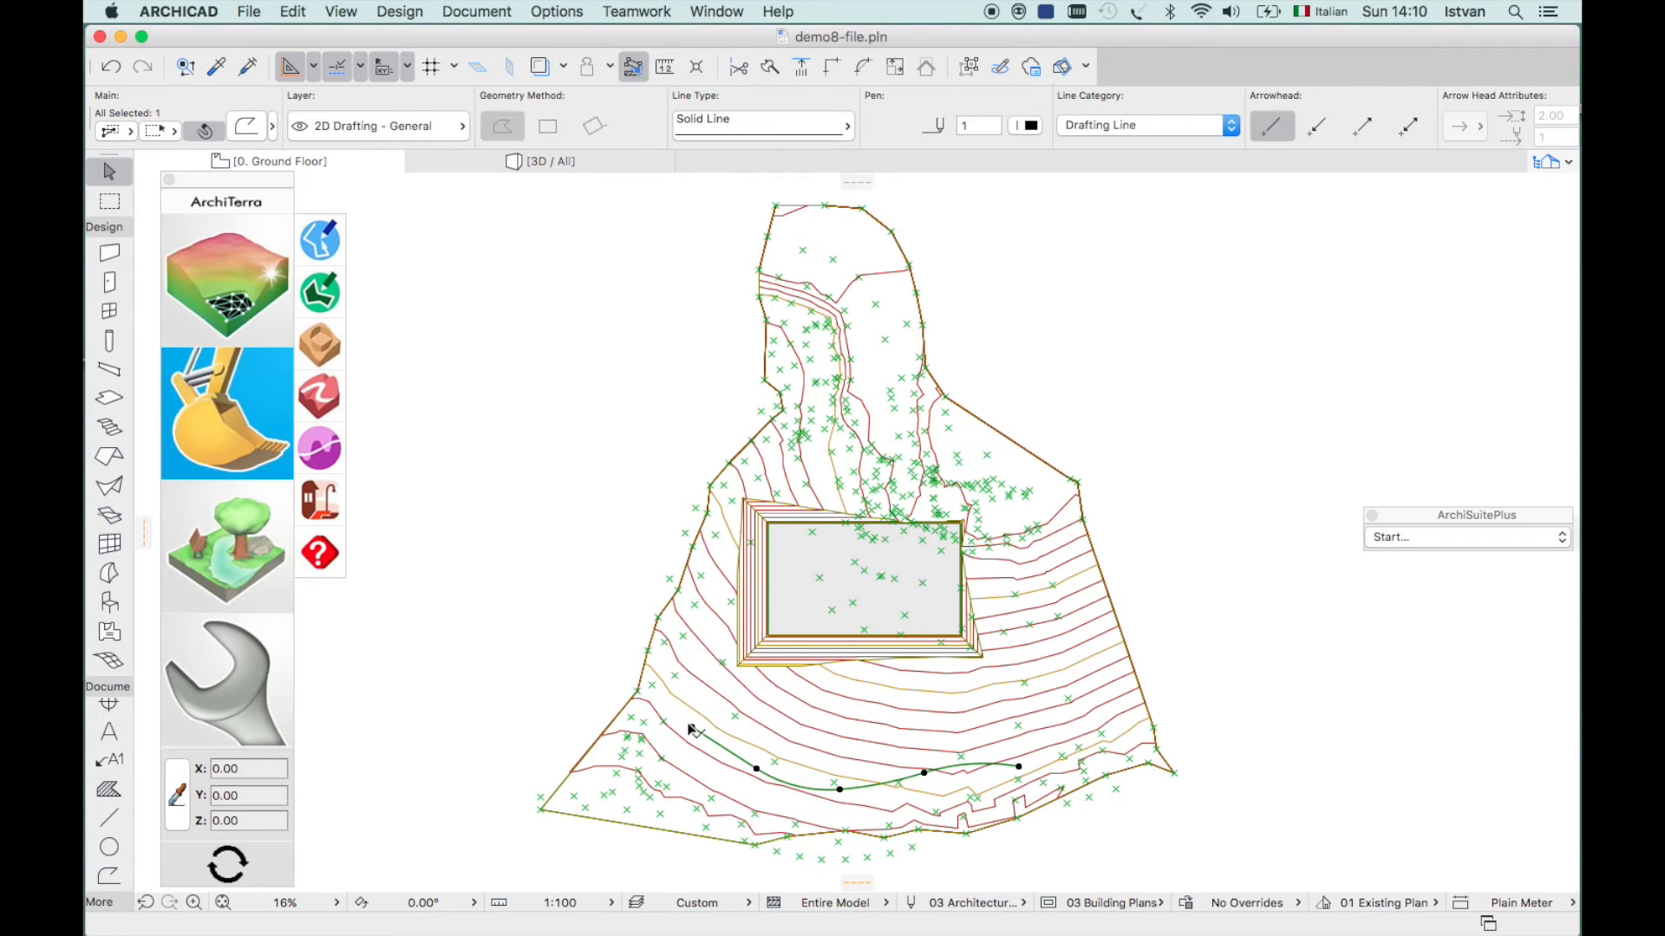
click(319, 393)
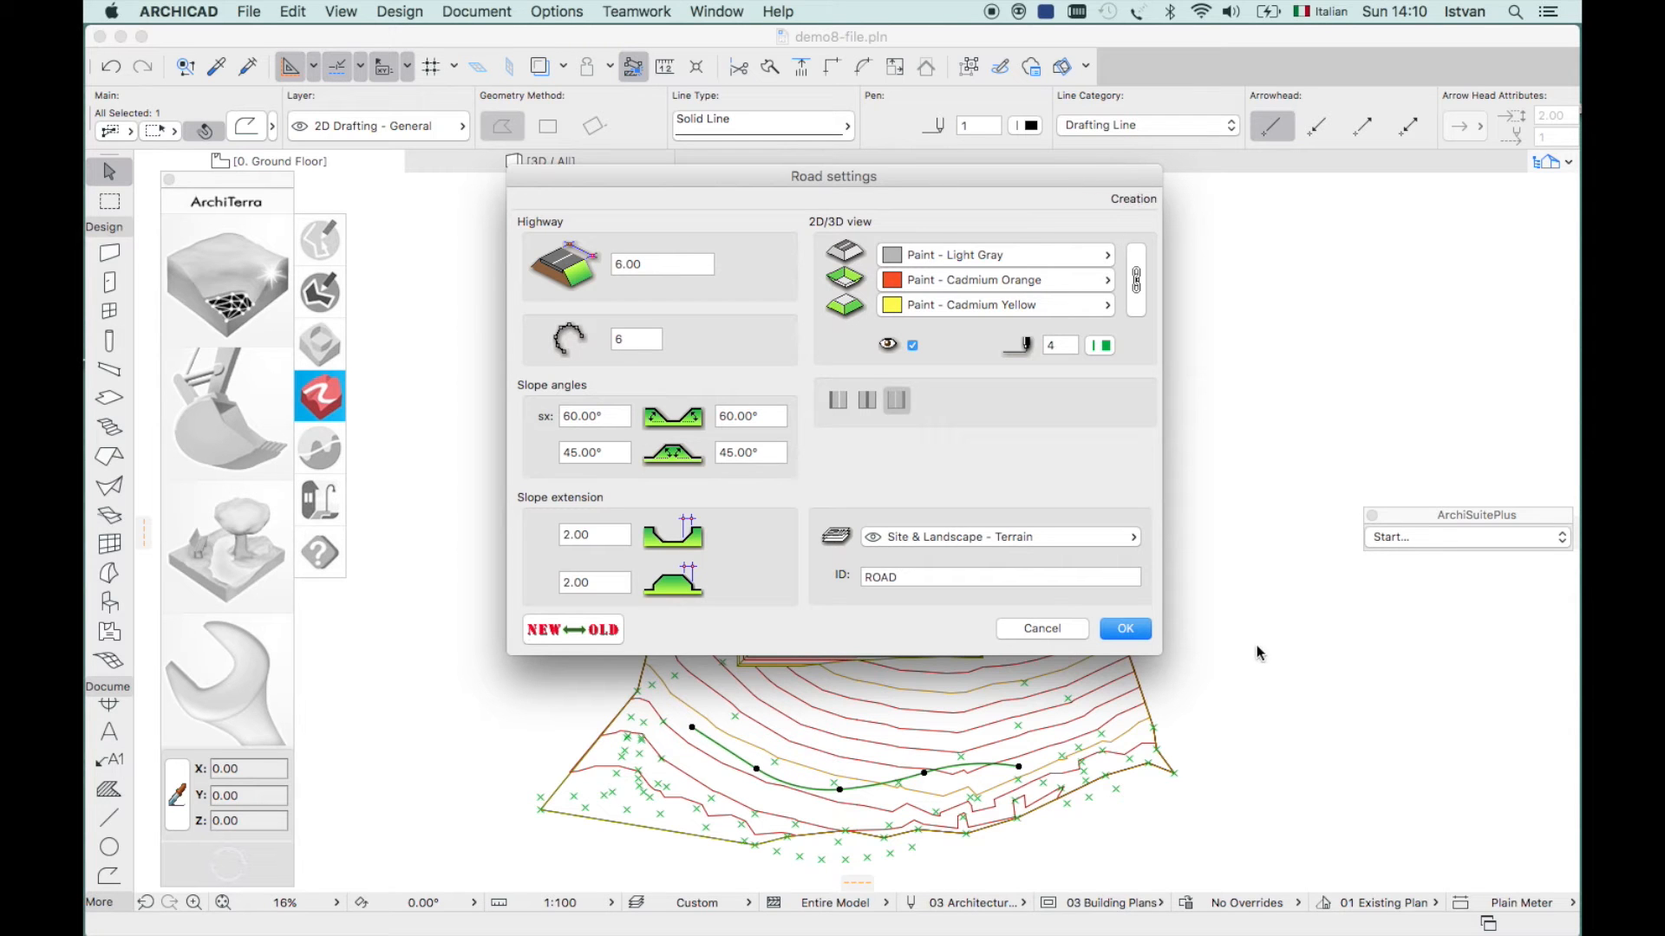
click(1130, 630)
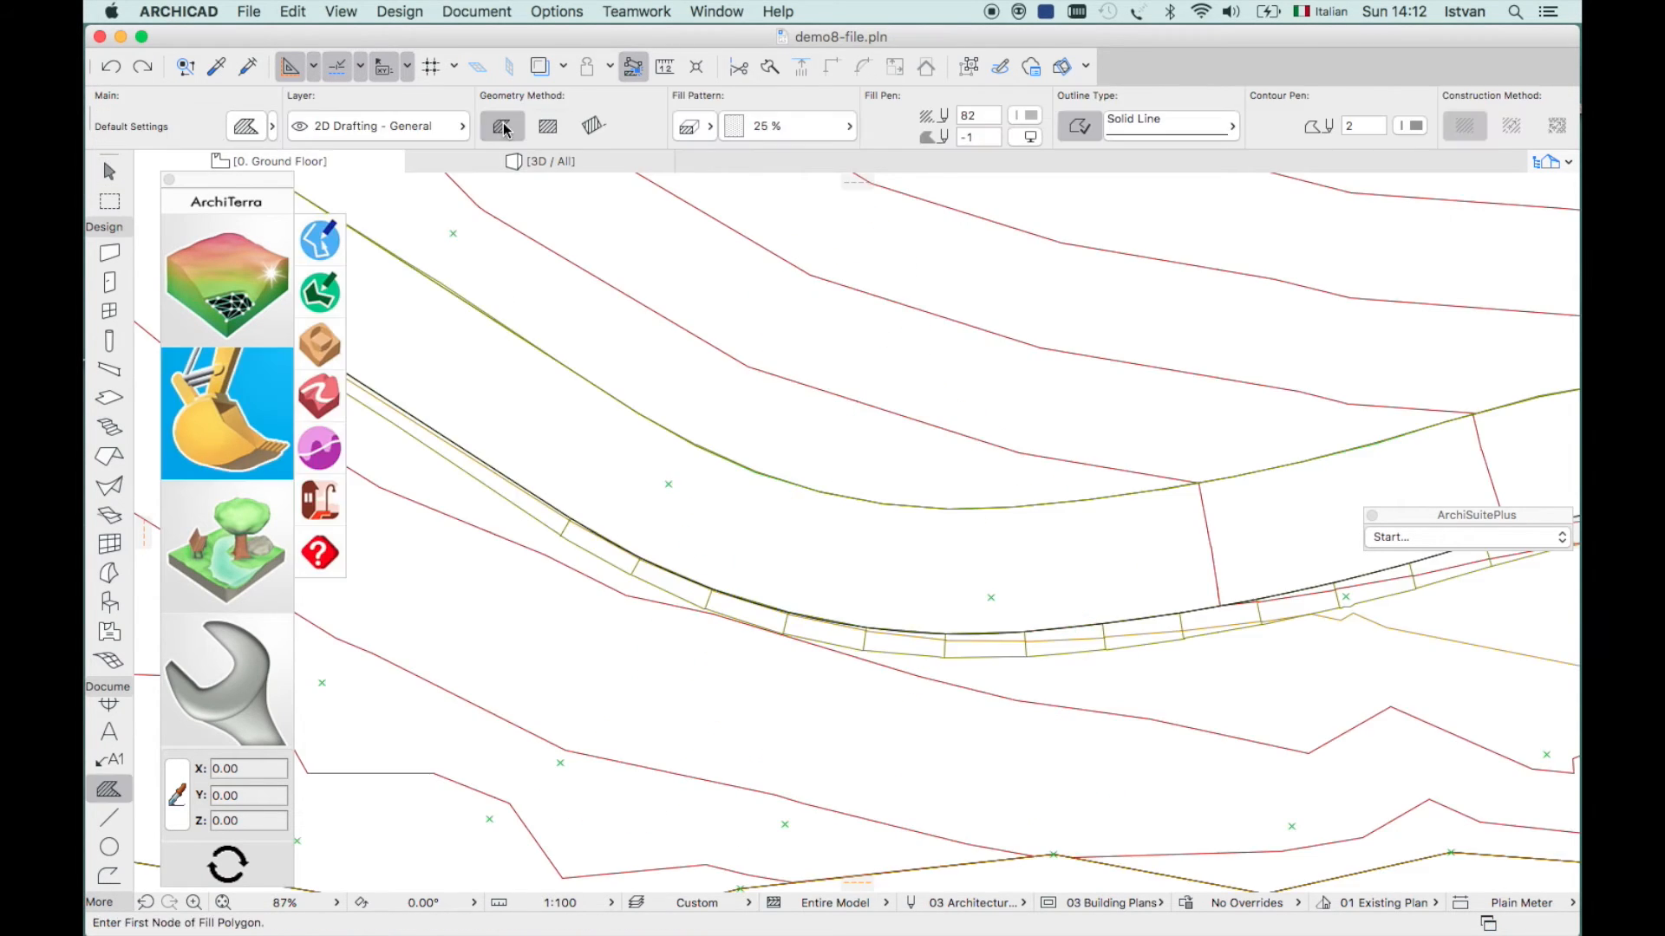
- Outline a narrow grey fill strip along the road's upper edge and select it
click(570, 518)
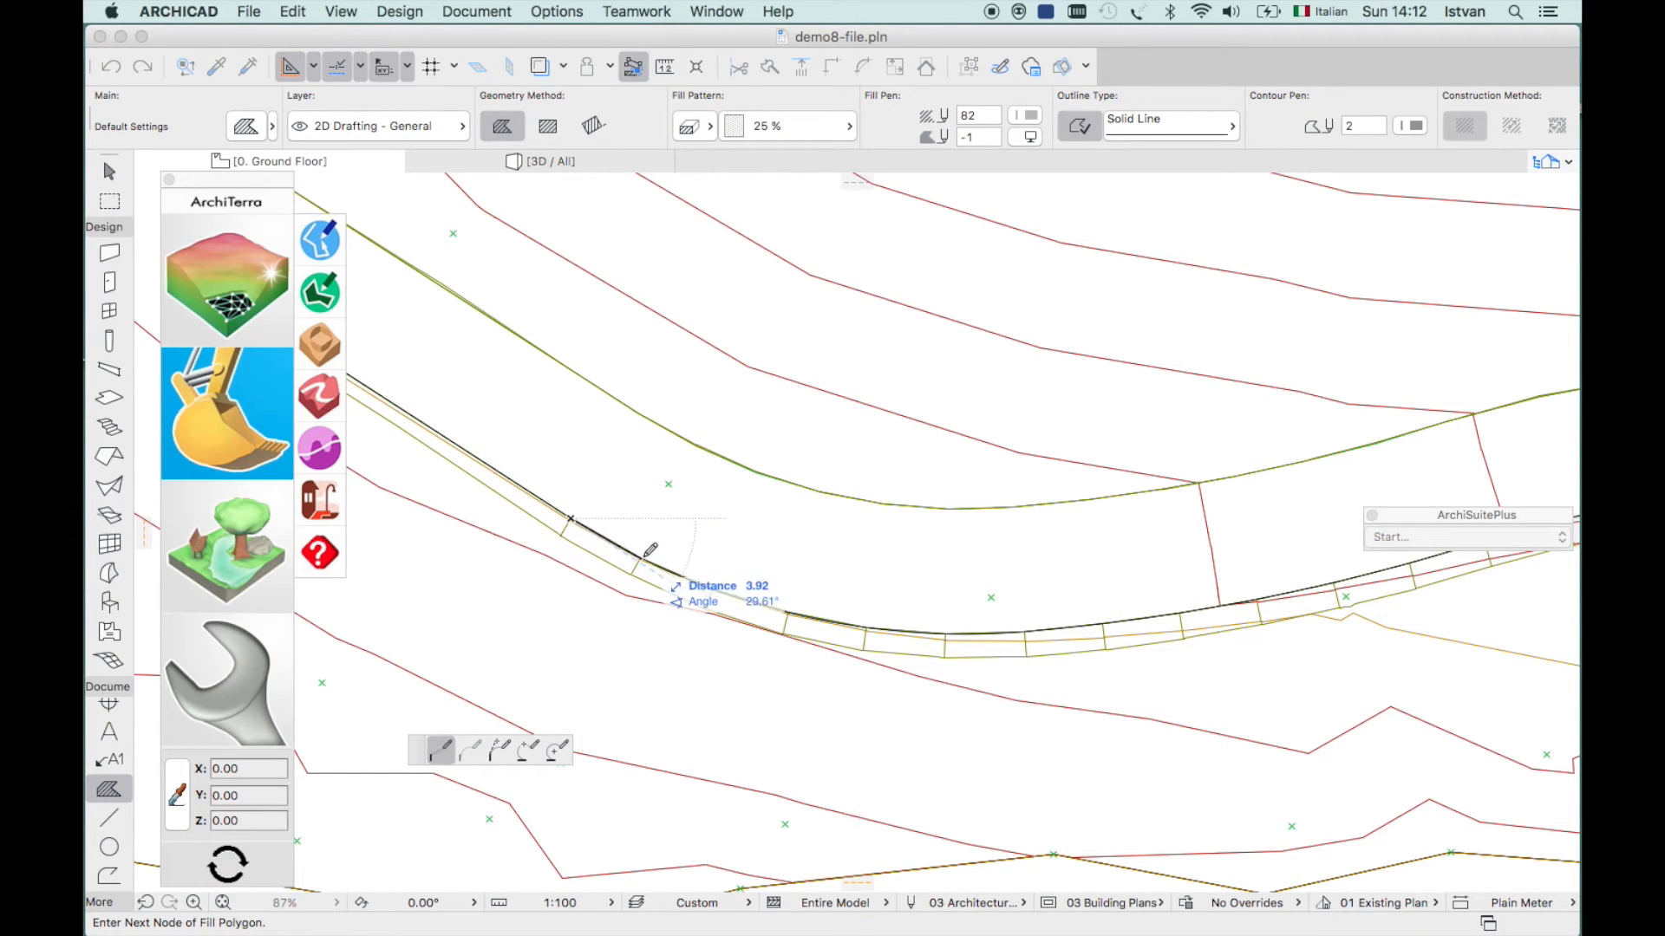
click(641, 560)
click(713, 590)
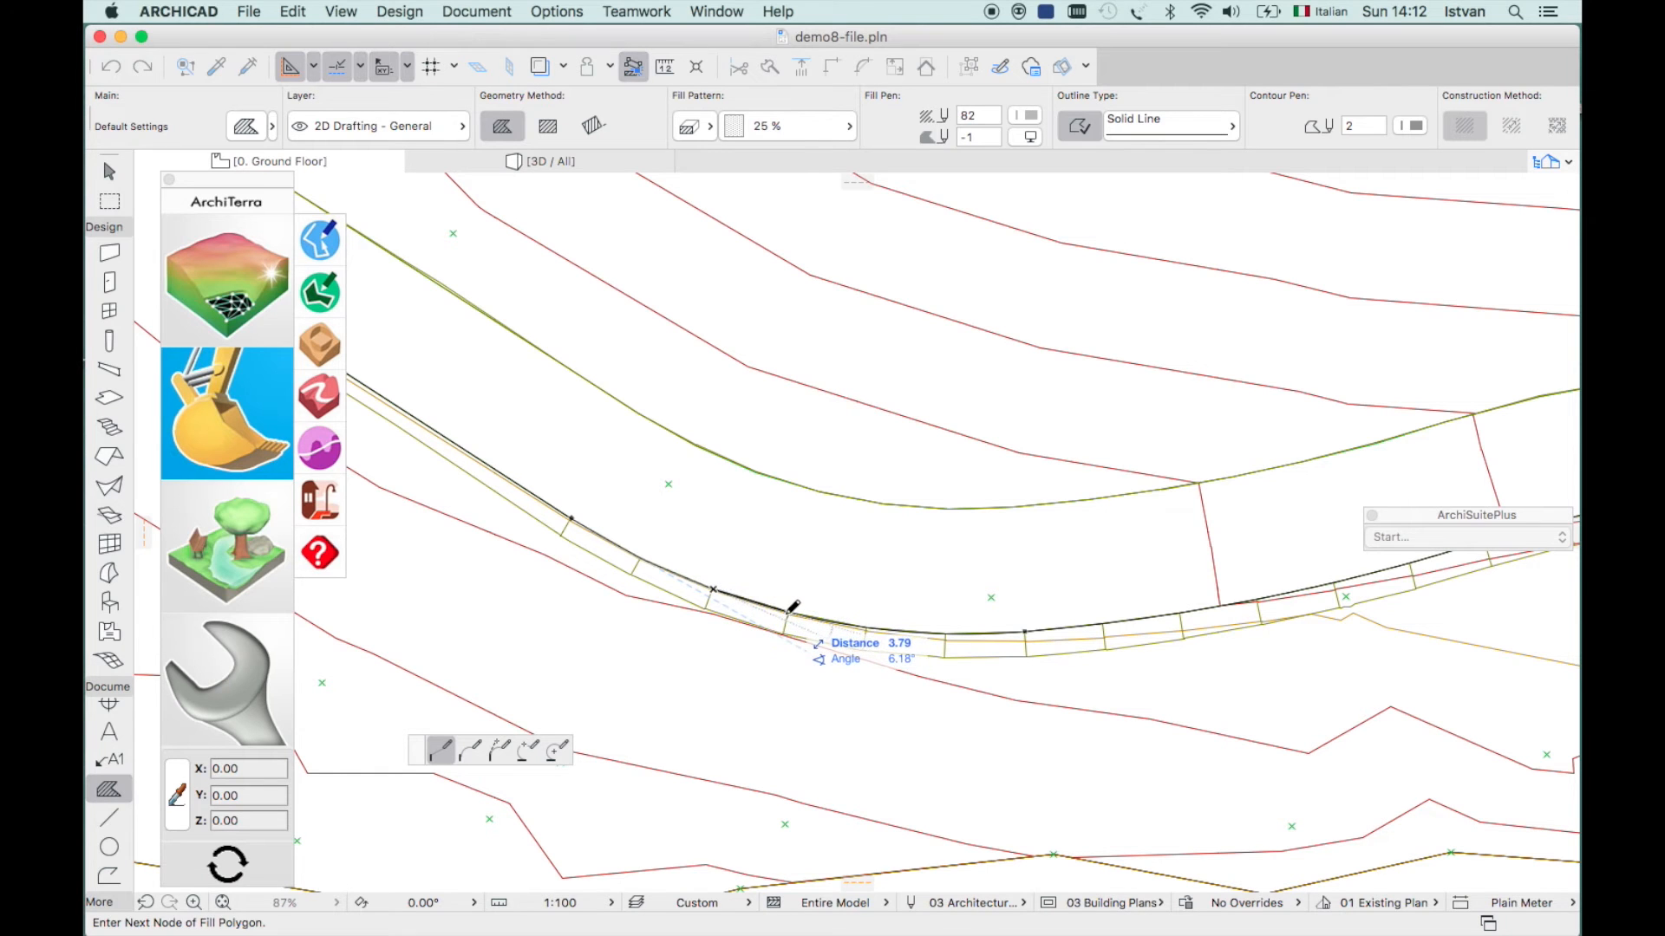
click(789, 611)
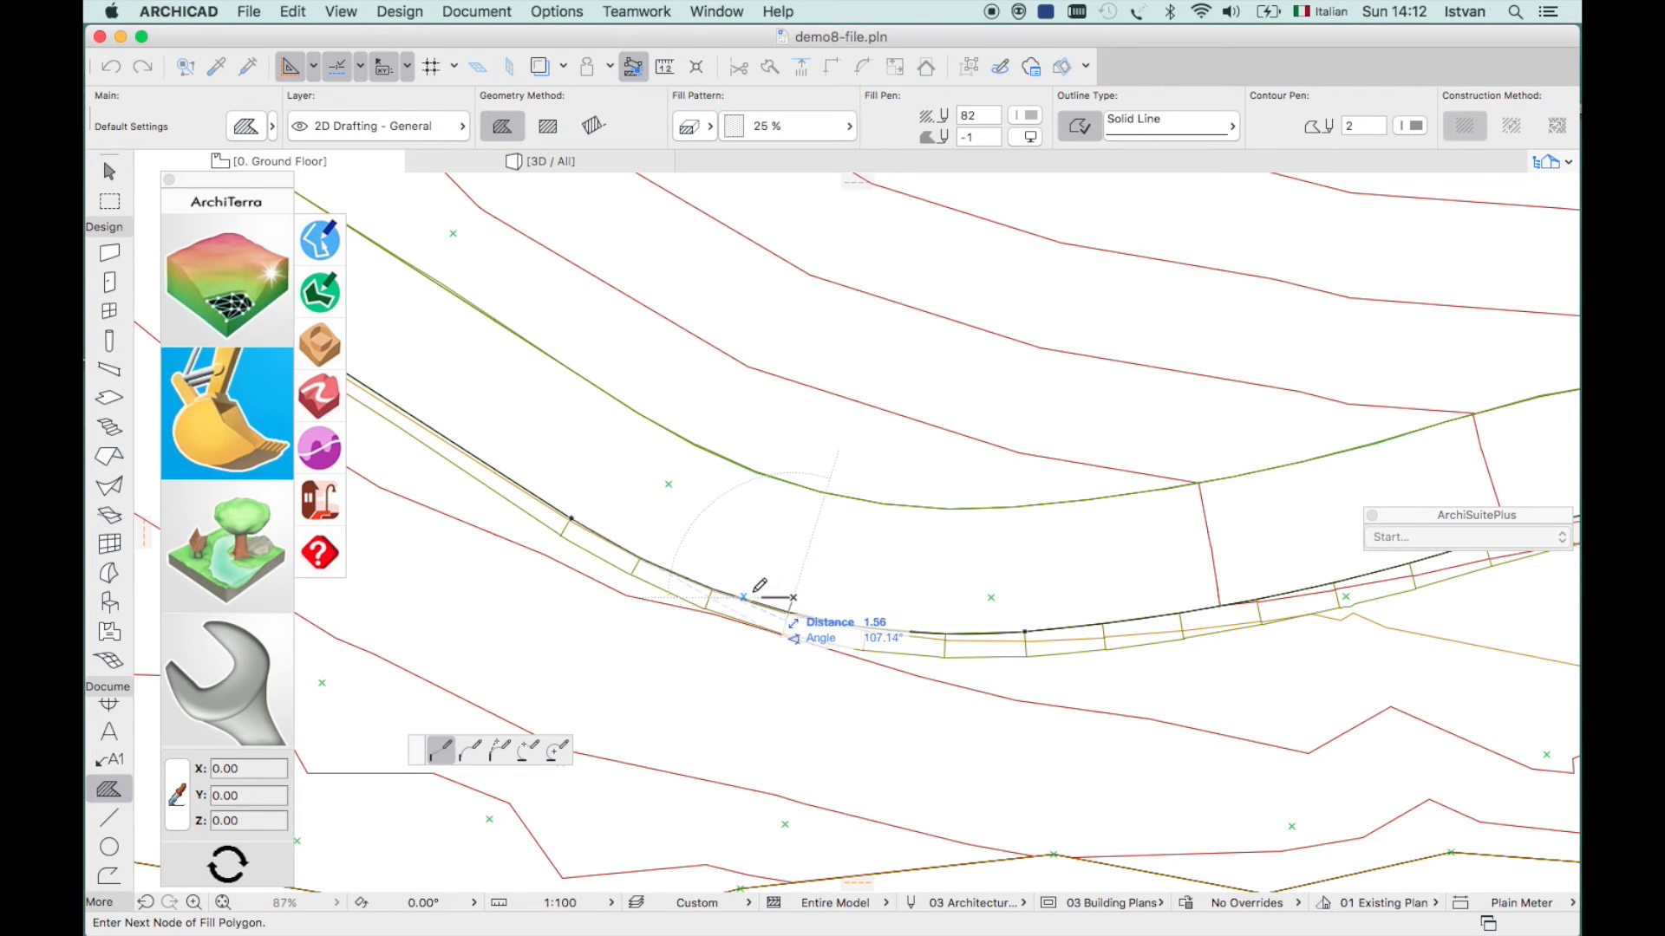
click(720, 573)
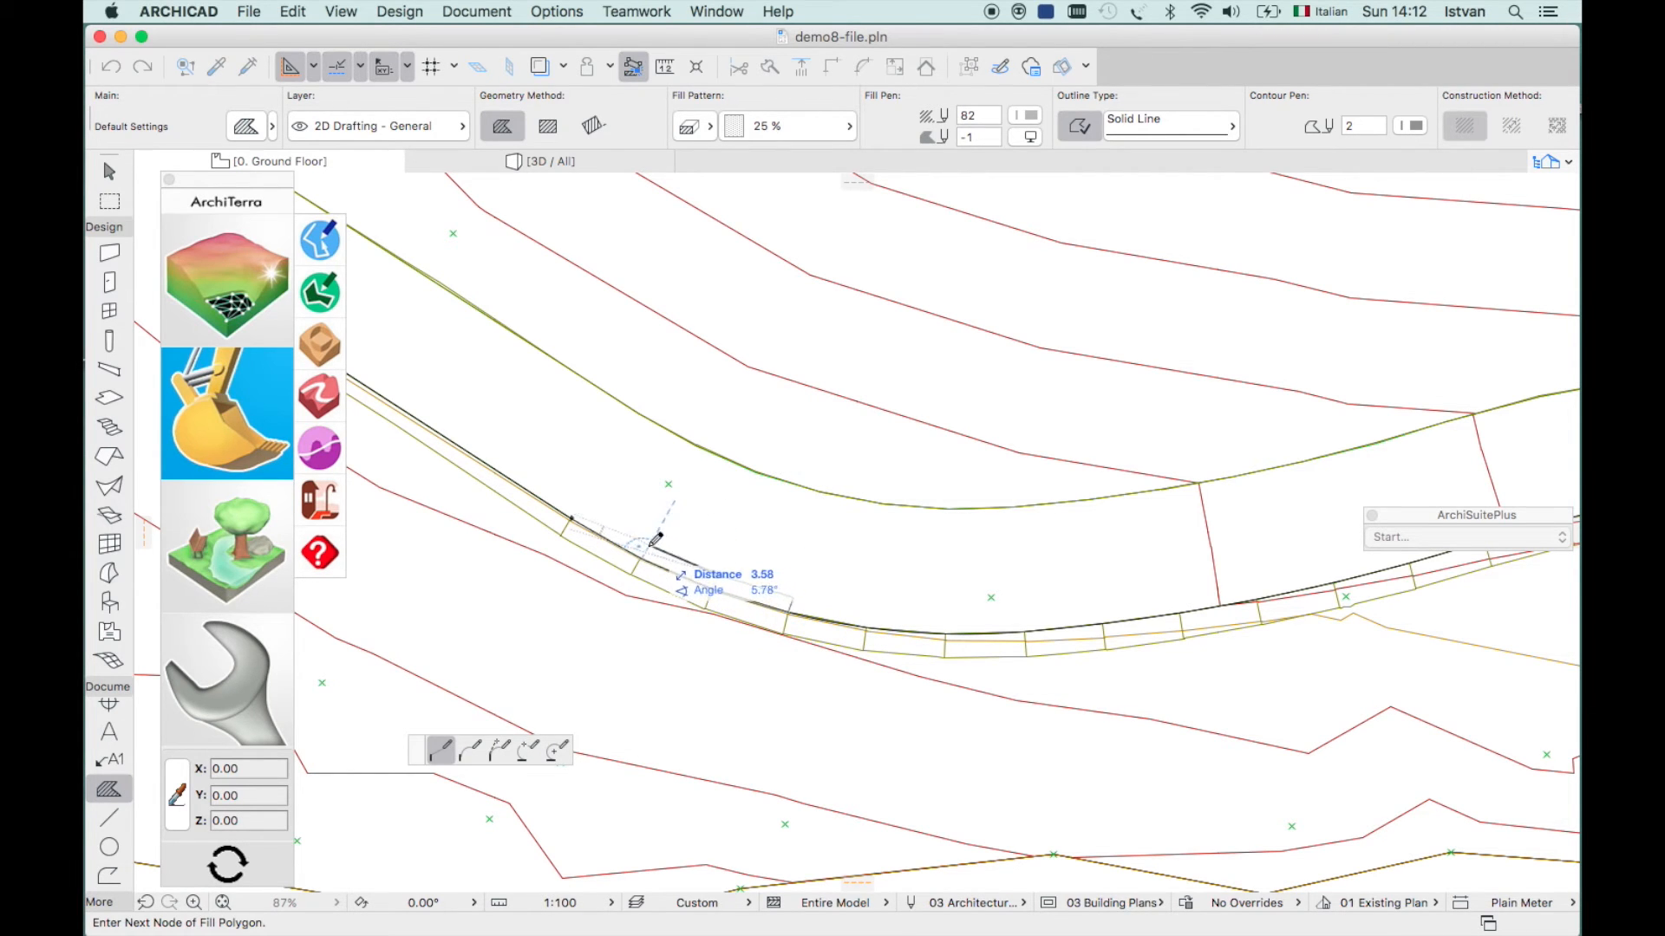
click(657, 539)
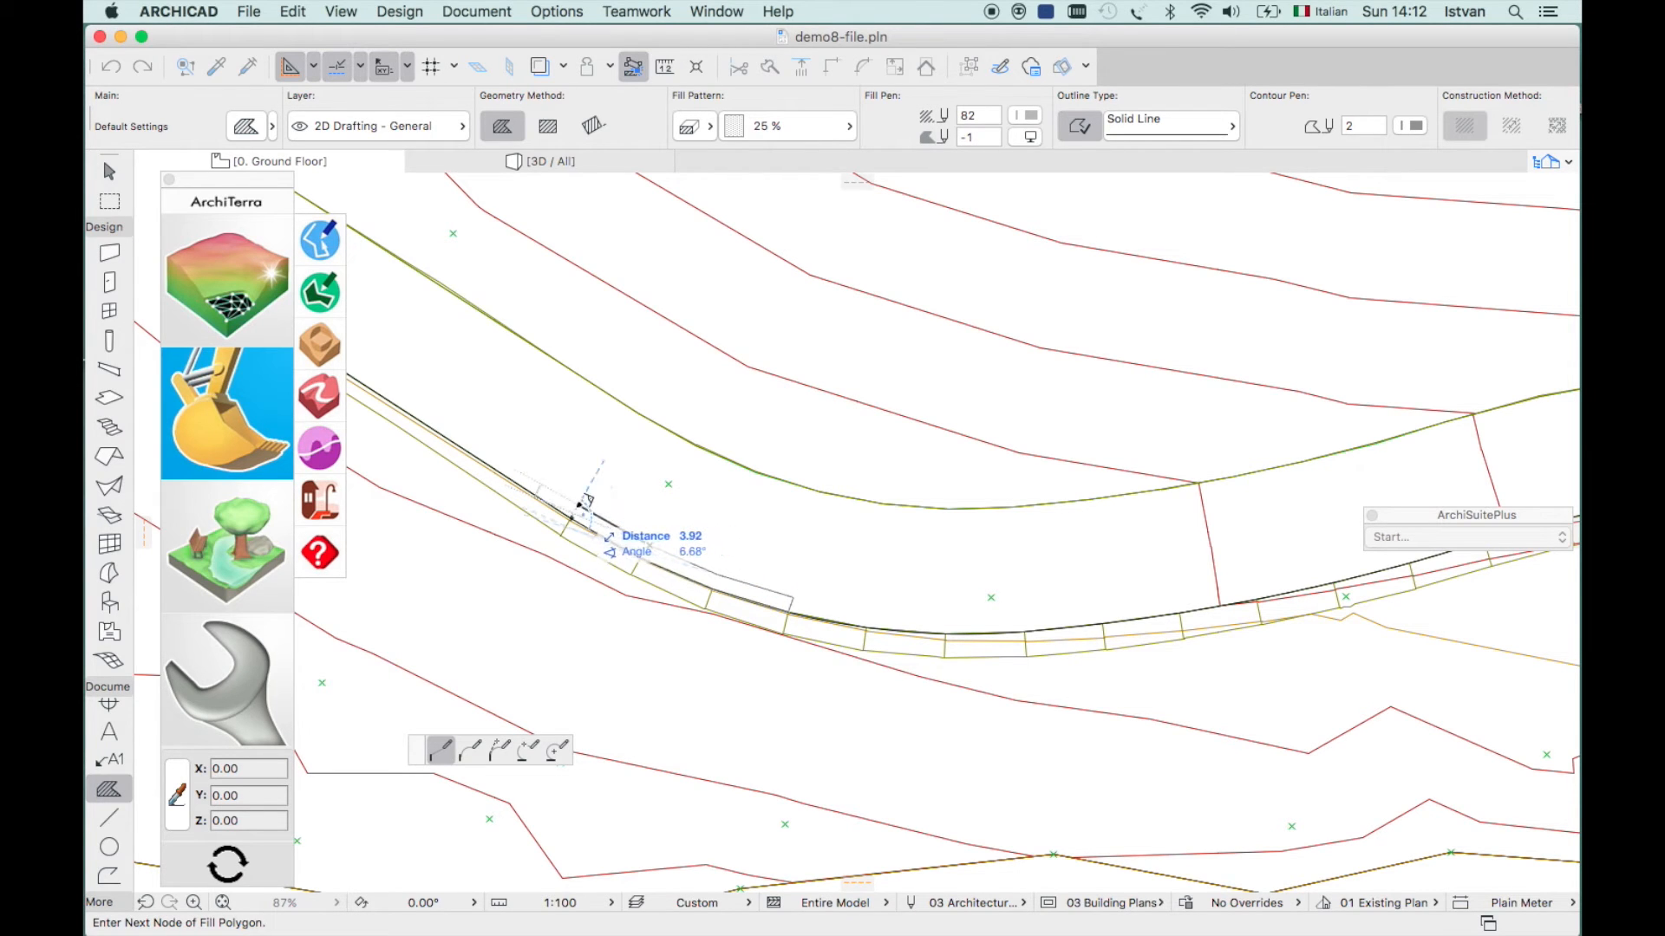
click(577, 512)
click(577, 512)
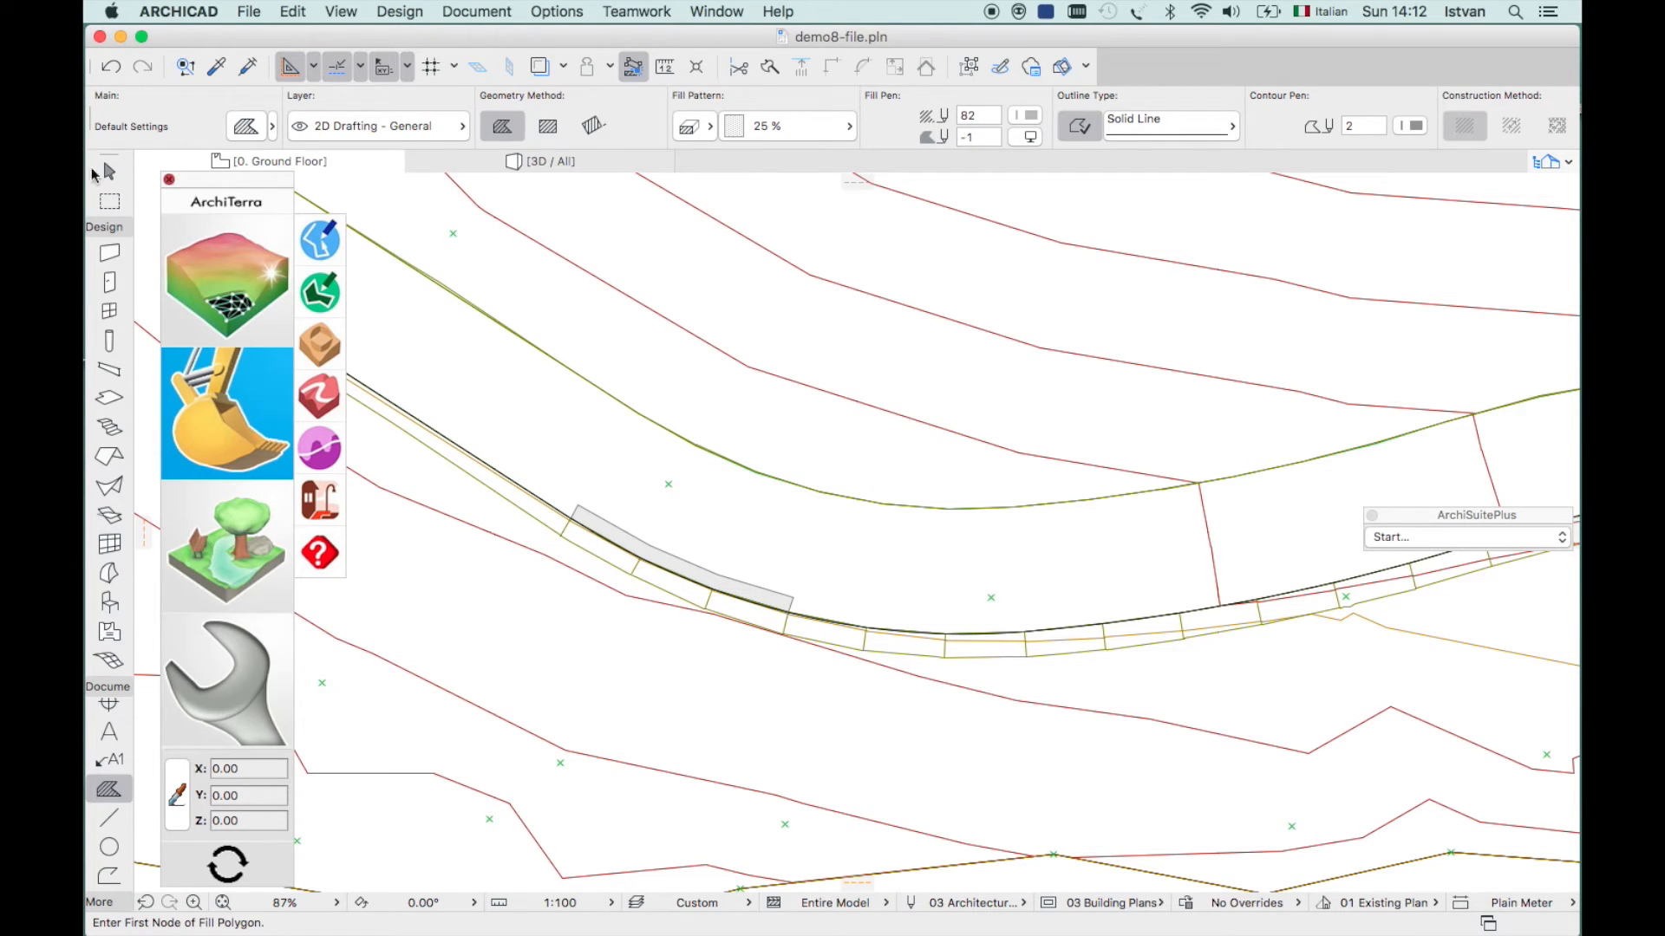
click(122, 171)
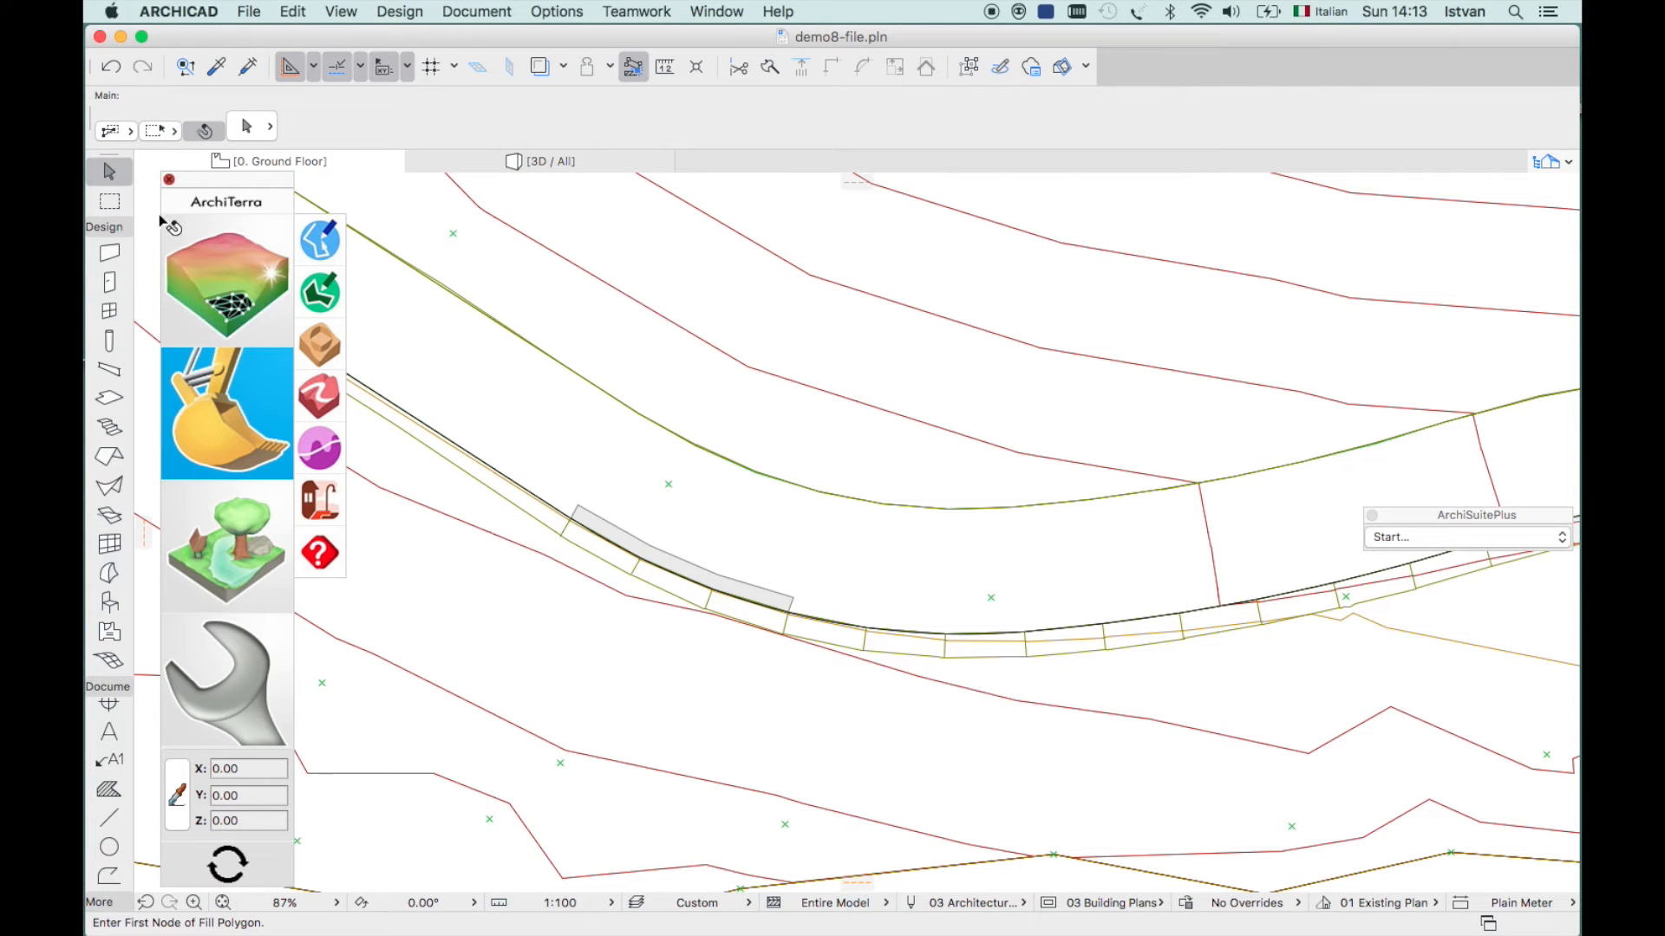
click(578, 511)
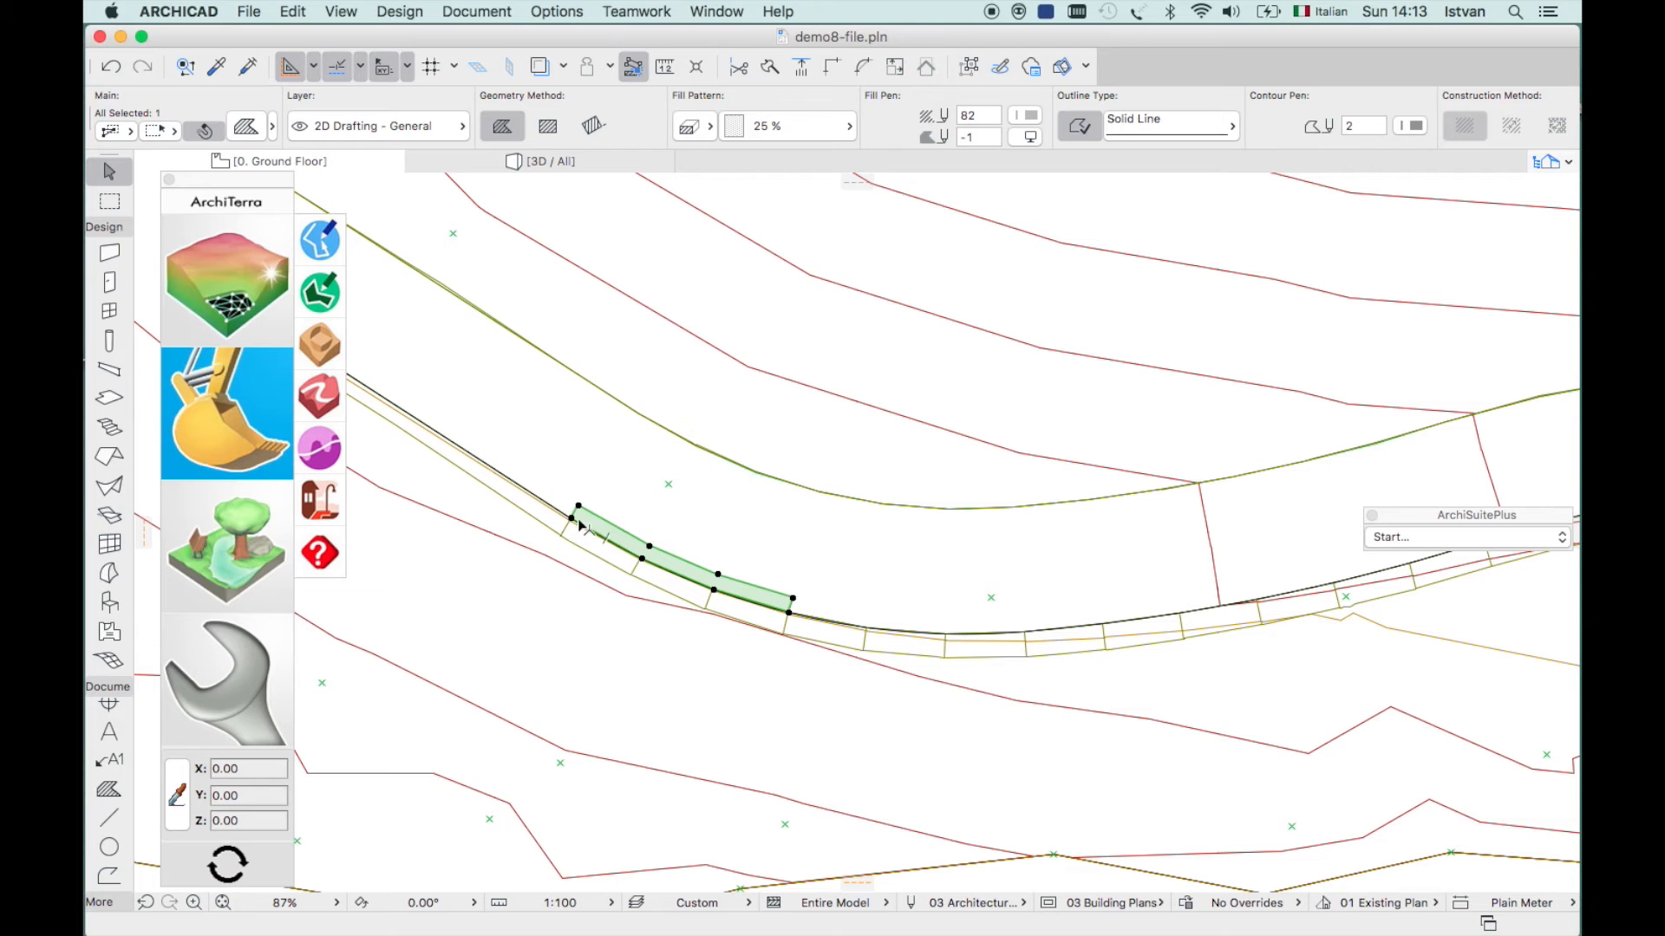
- Turn the grey strip into a 0.15 concrete and granite sidewalk from its first to last side
click(317, 504)
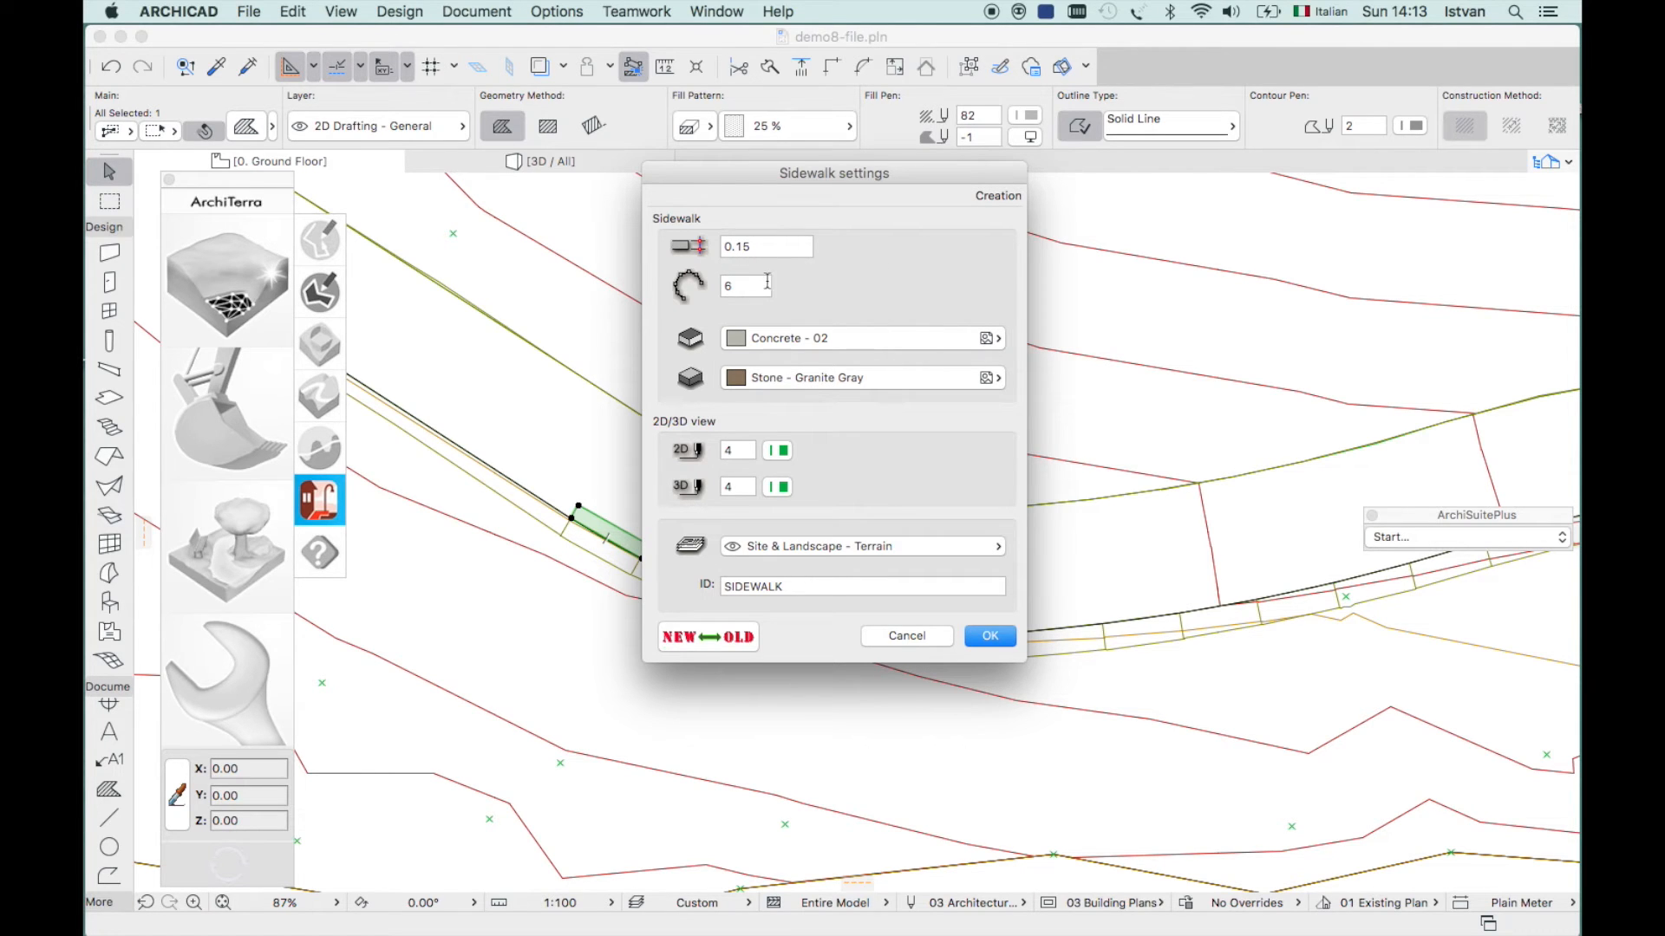
click(989, 639)
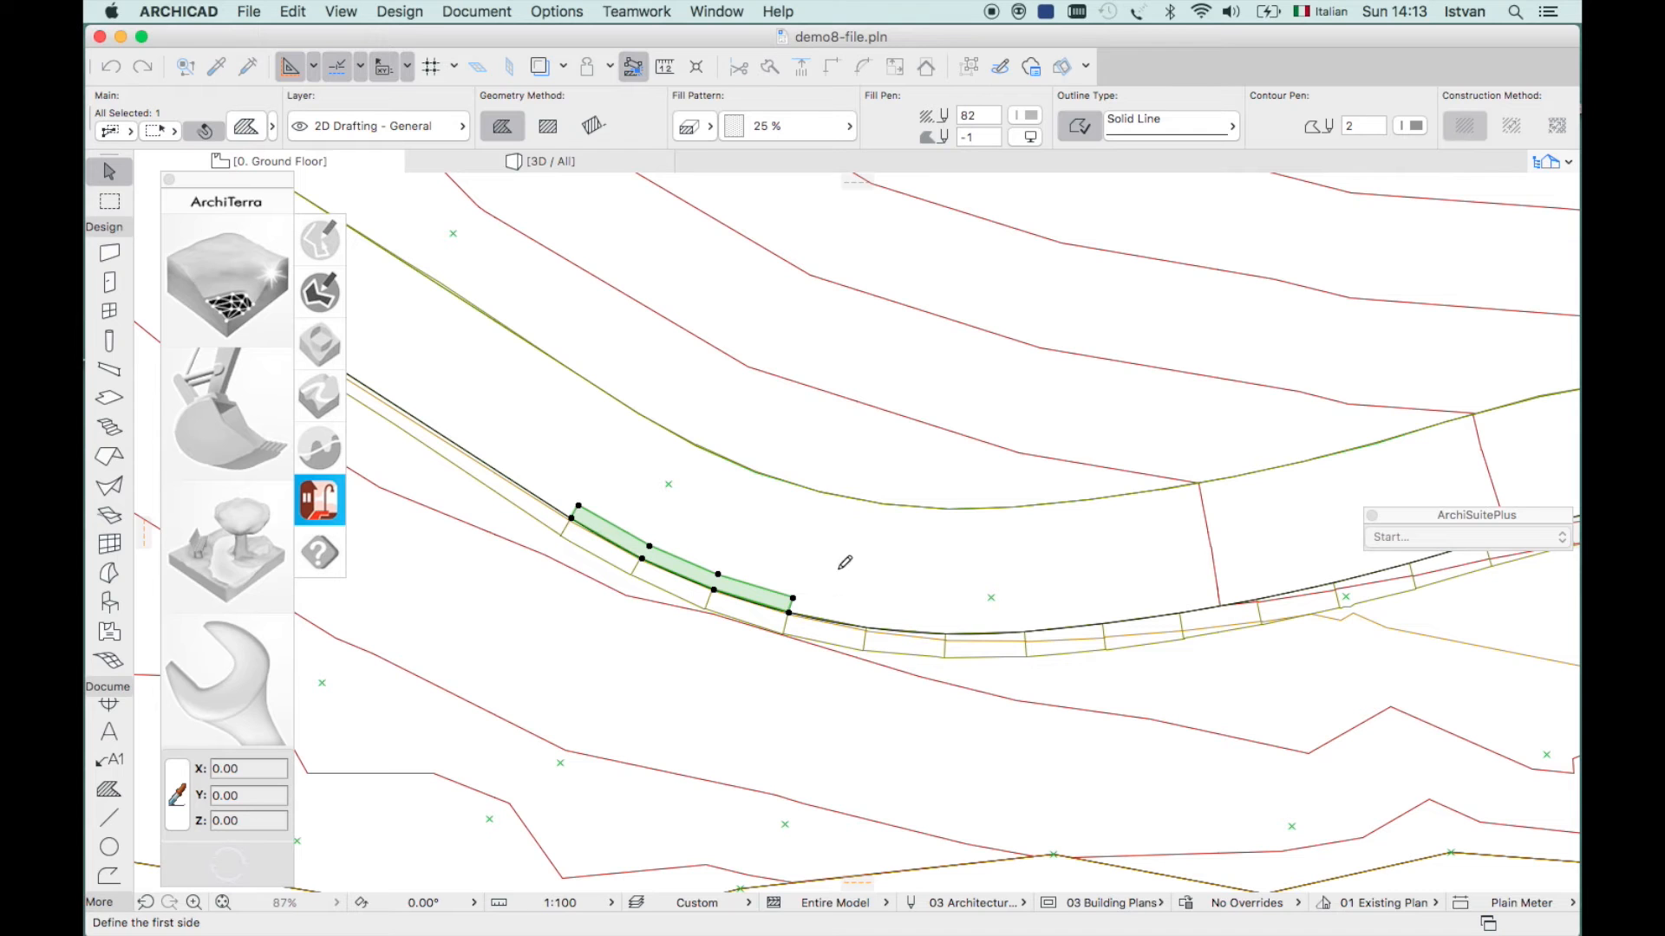
click(572, 516)
click(794, 604)
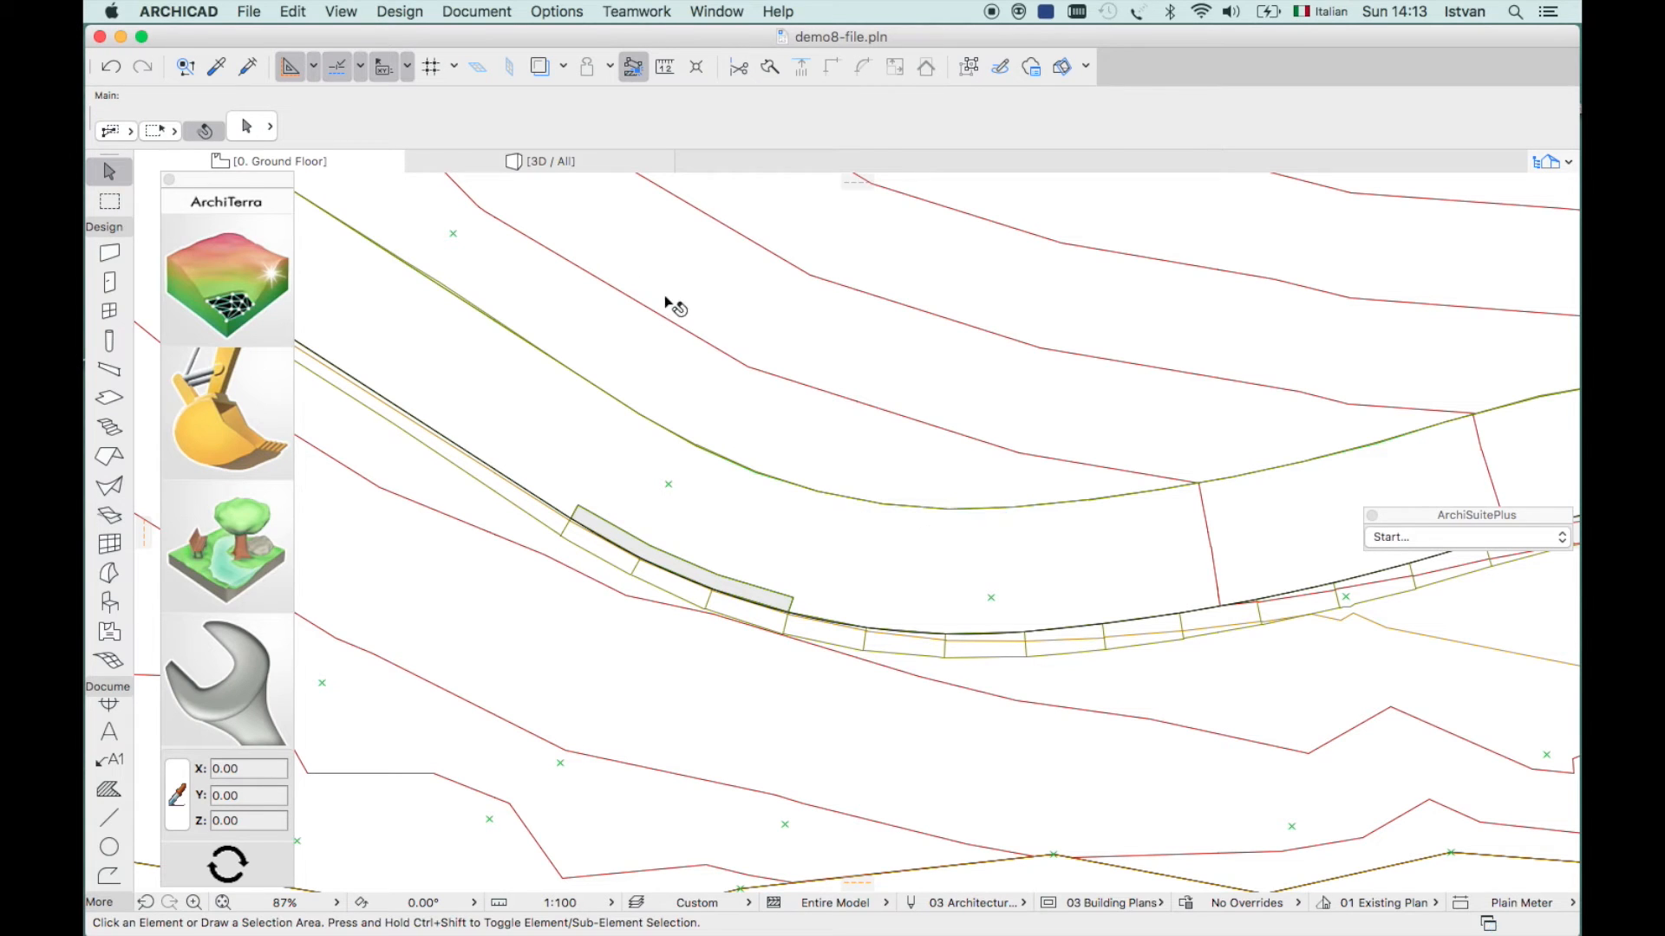
click(505, 160)
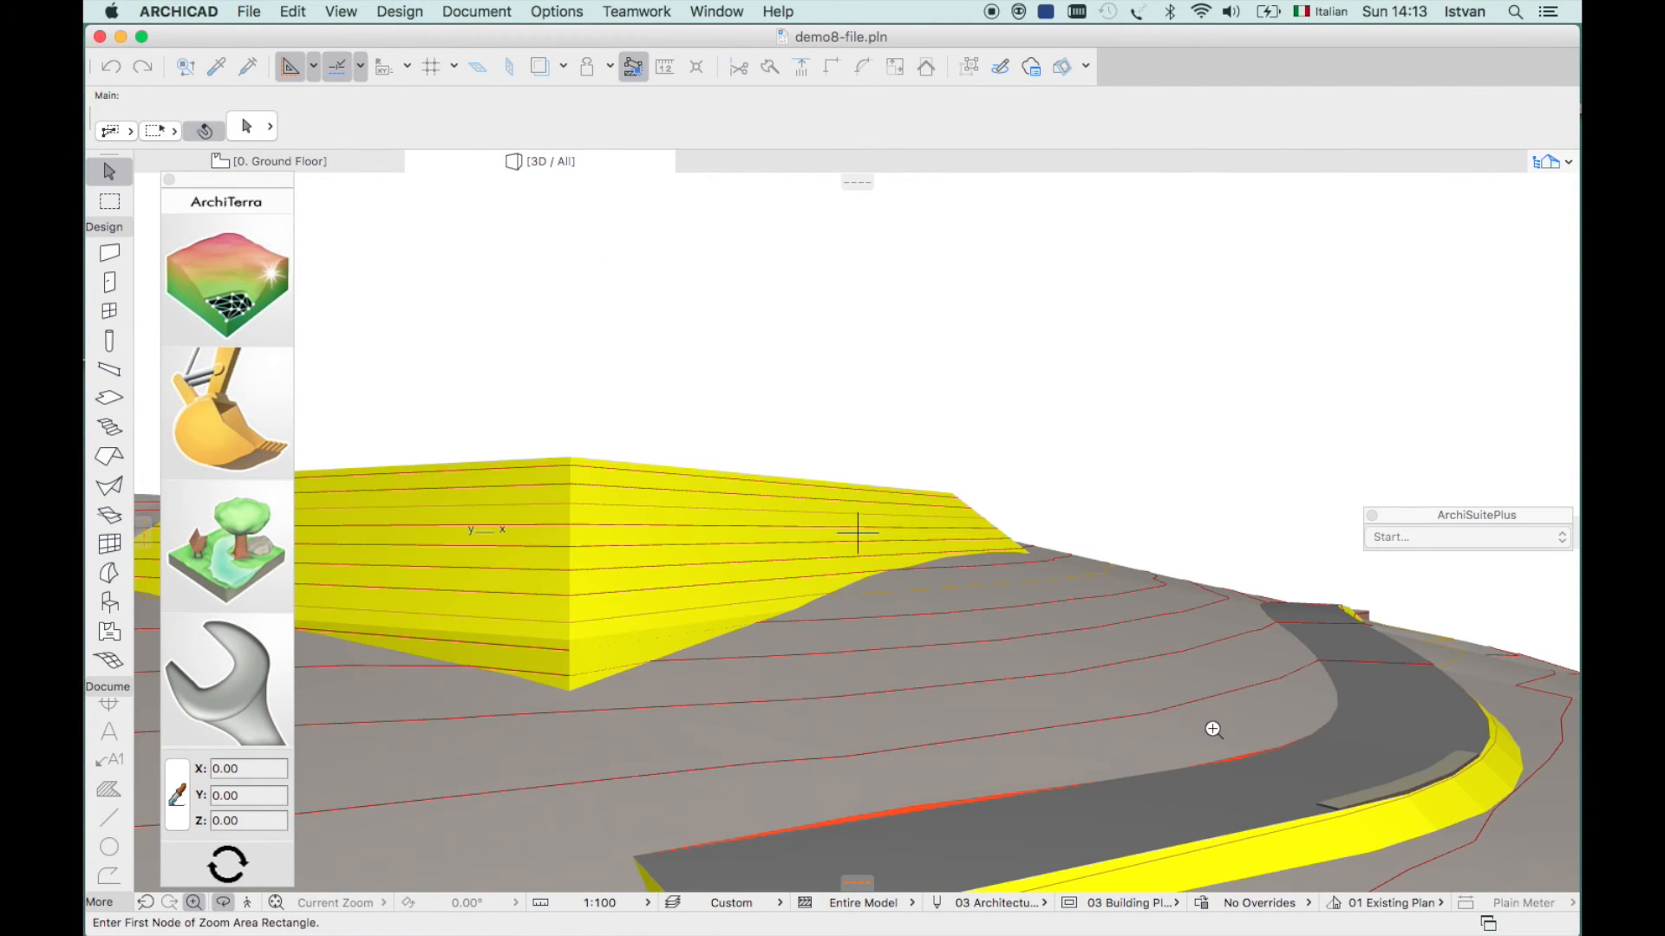
click(1212, 728)
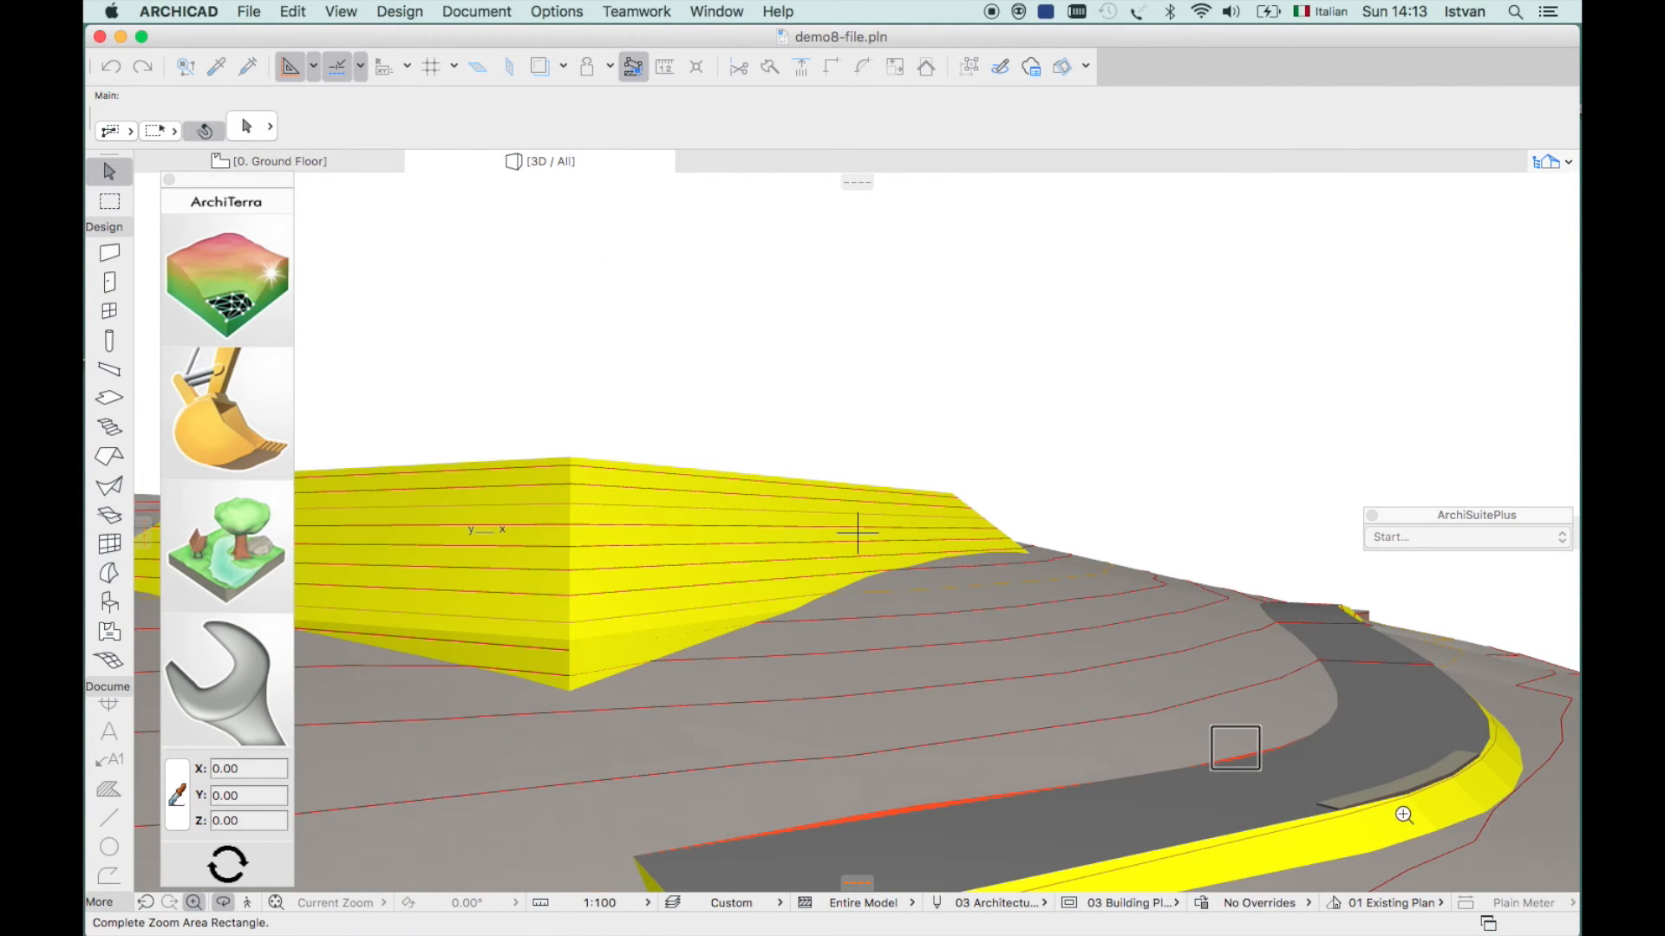
click(1517, 847)
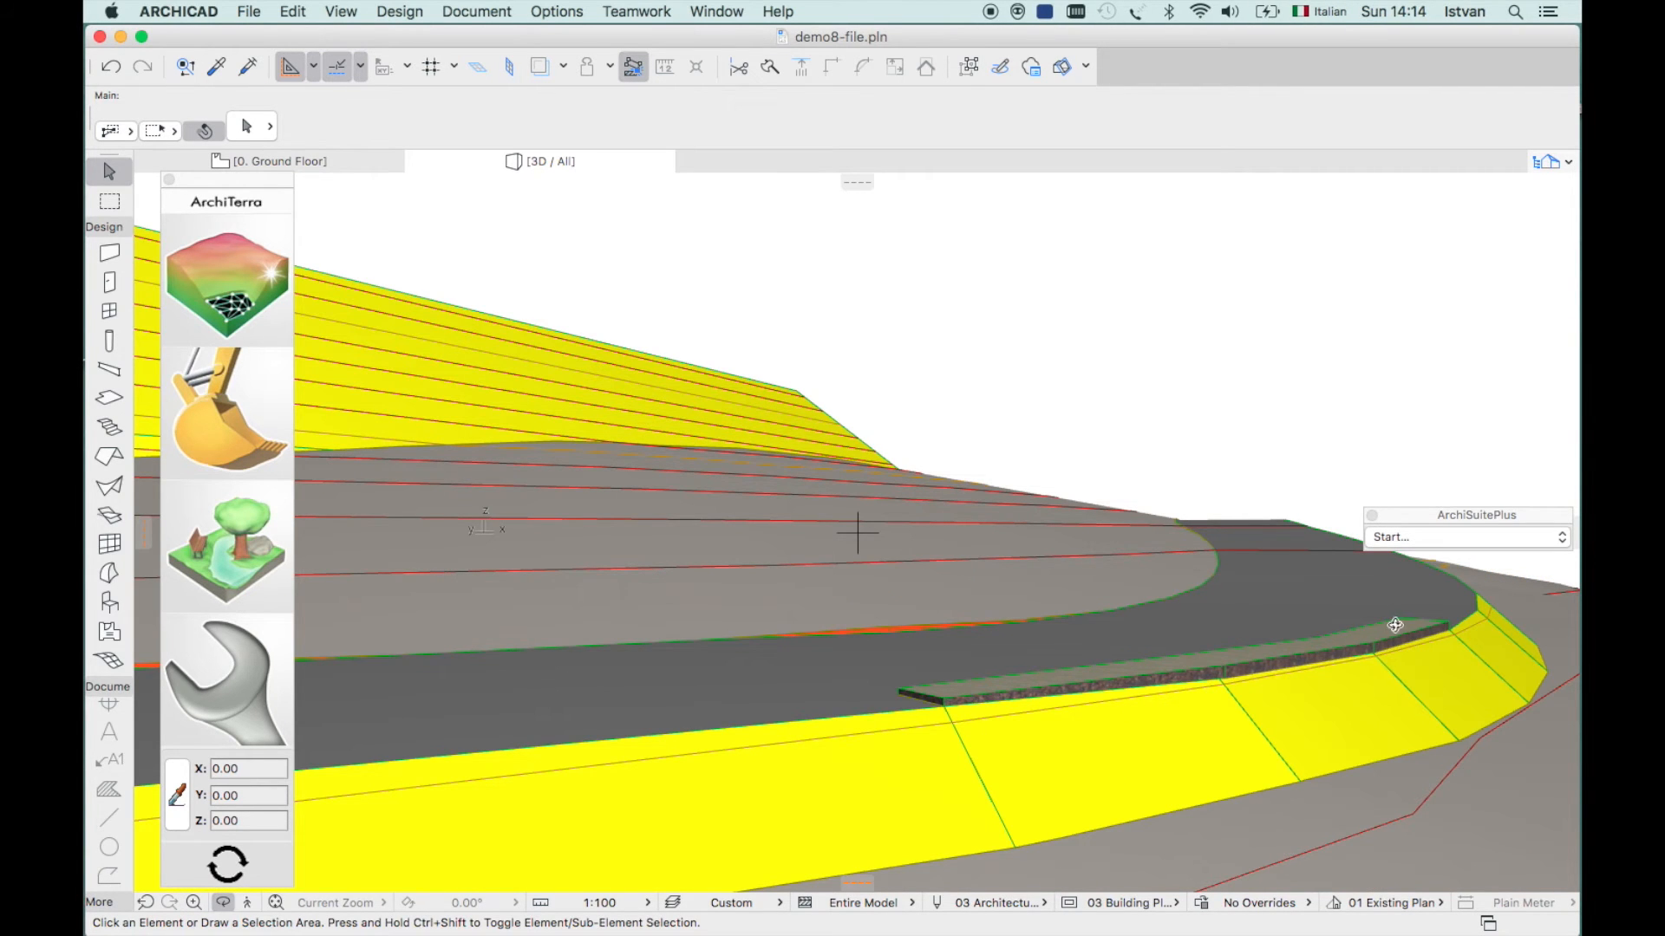
shift+middle_drag(1321, 681, 1391, 735)
key(F2)
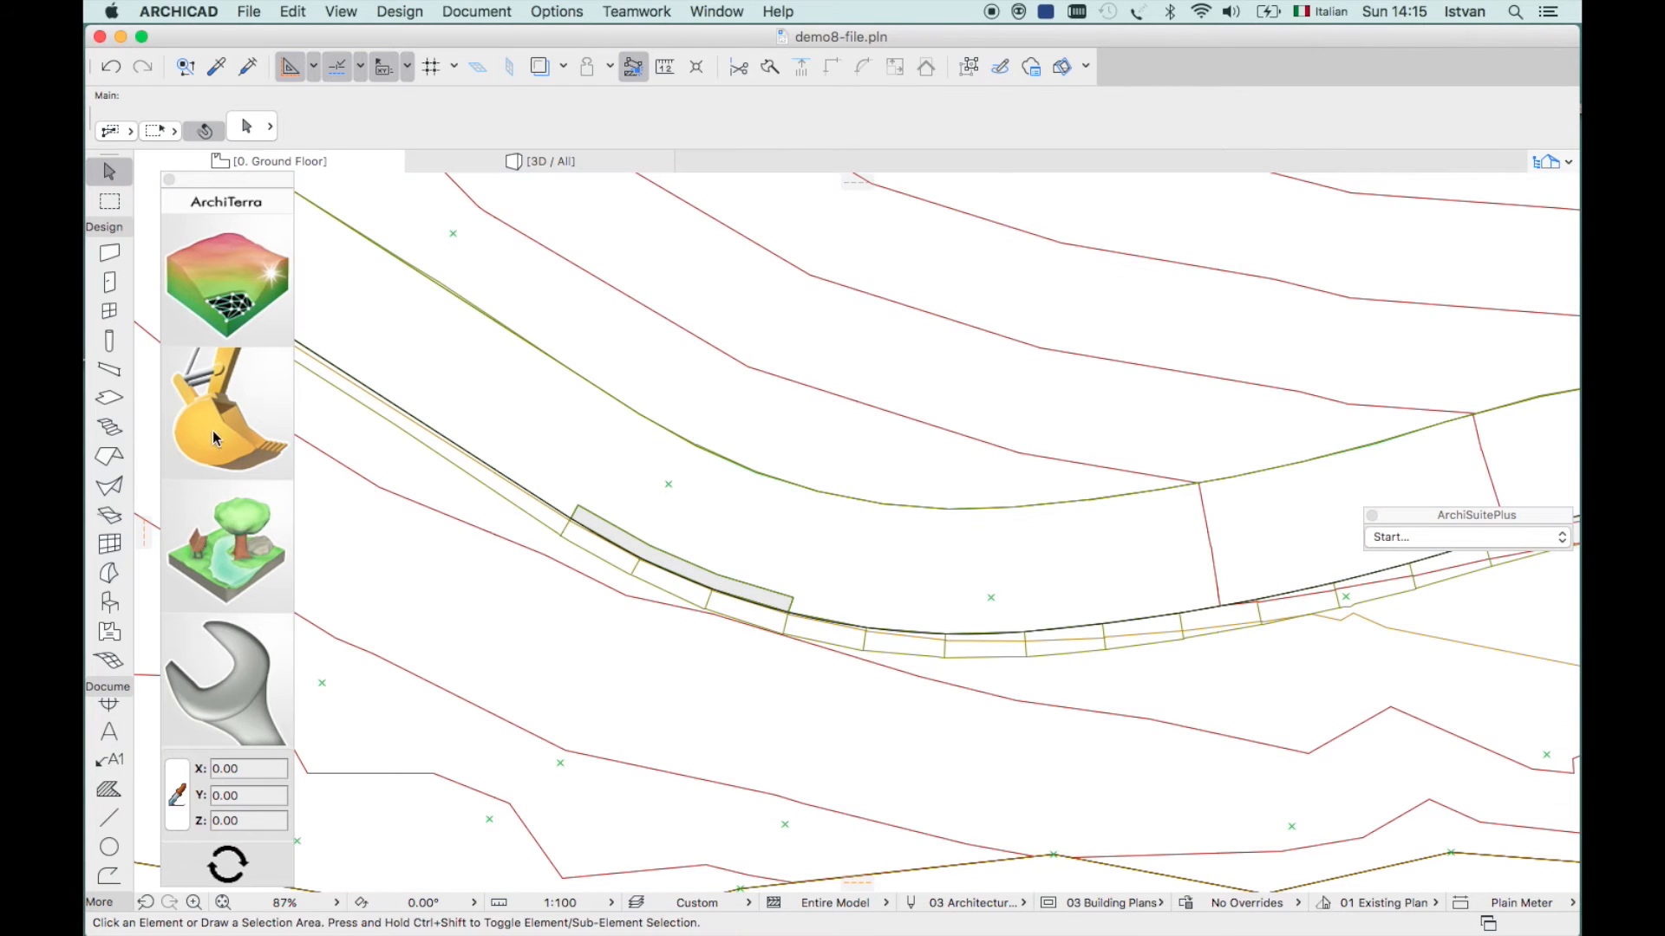
- Expand the excavator tile to reveal the earthworks tools, including road and sidewalk
click(215, 430)
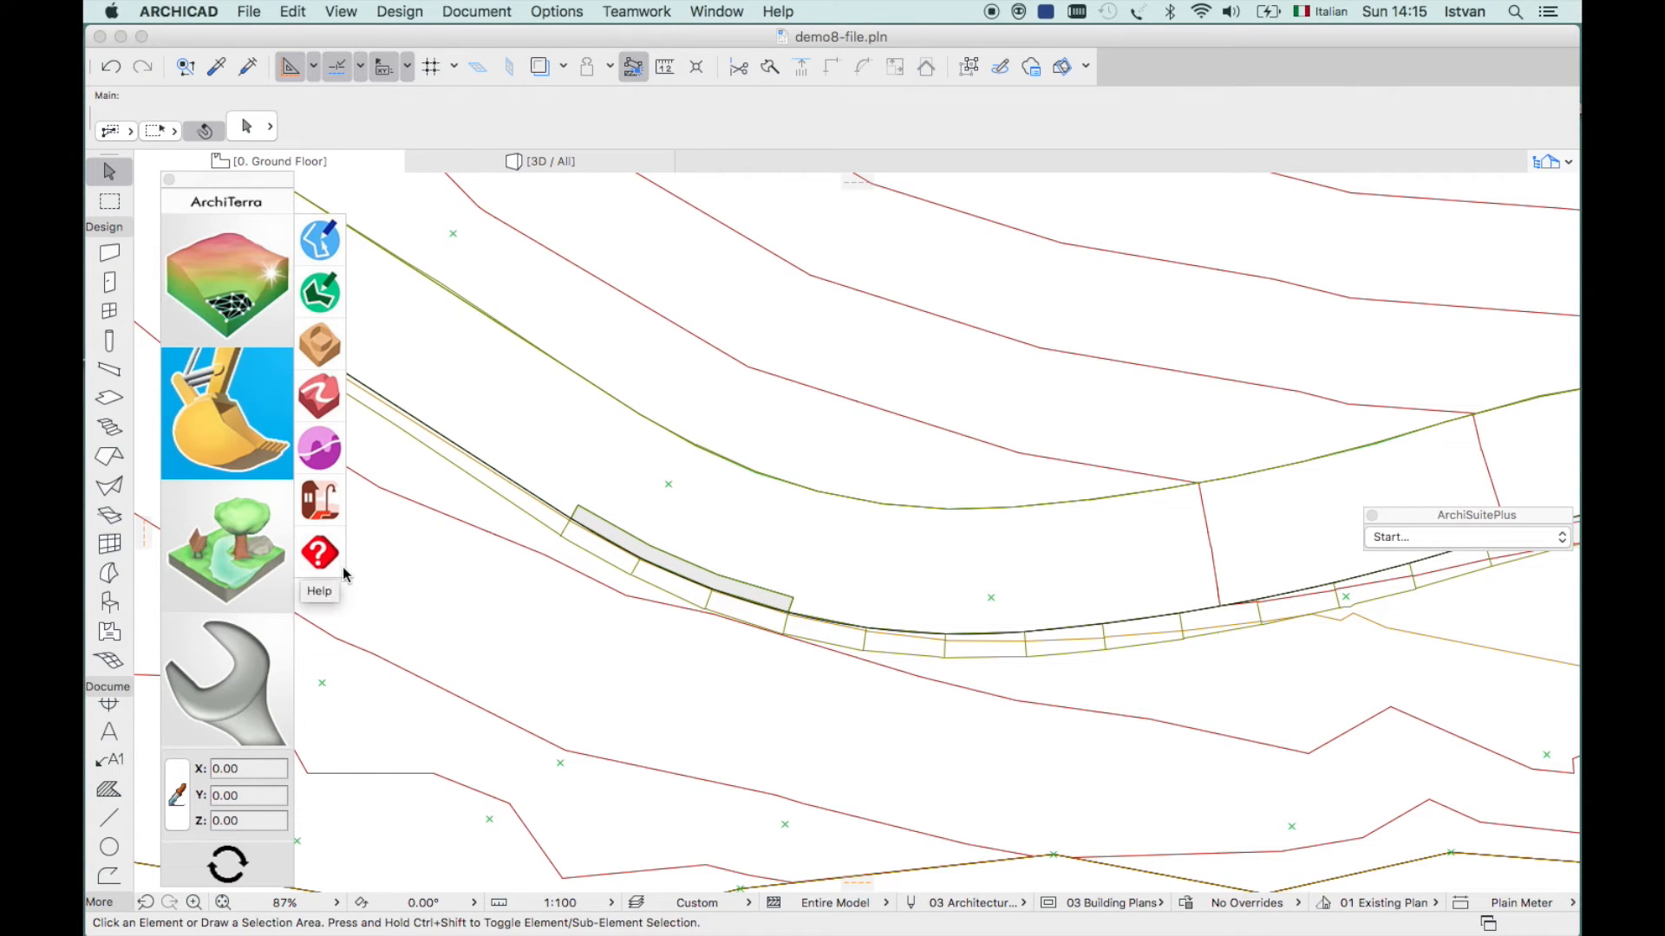
- Show the landscape tool column with the trees, dam and basin tools
click(248, 543)
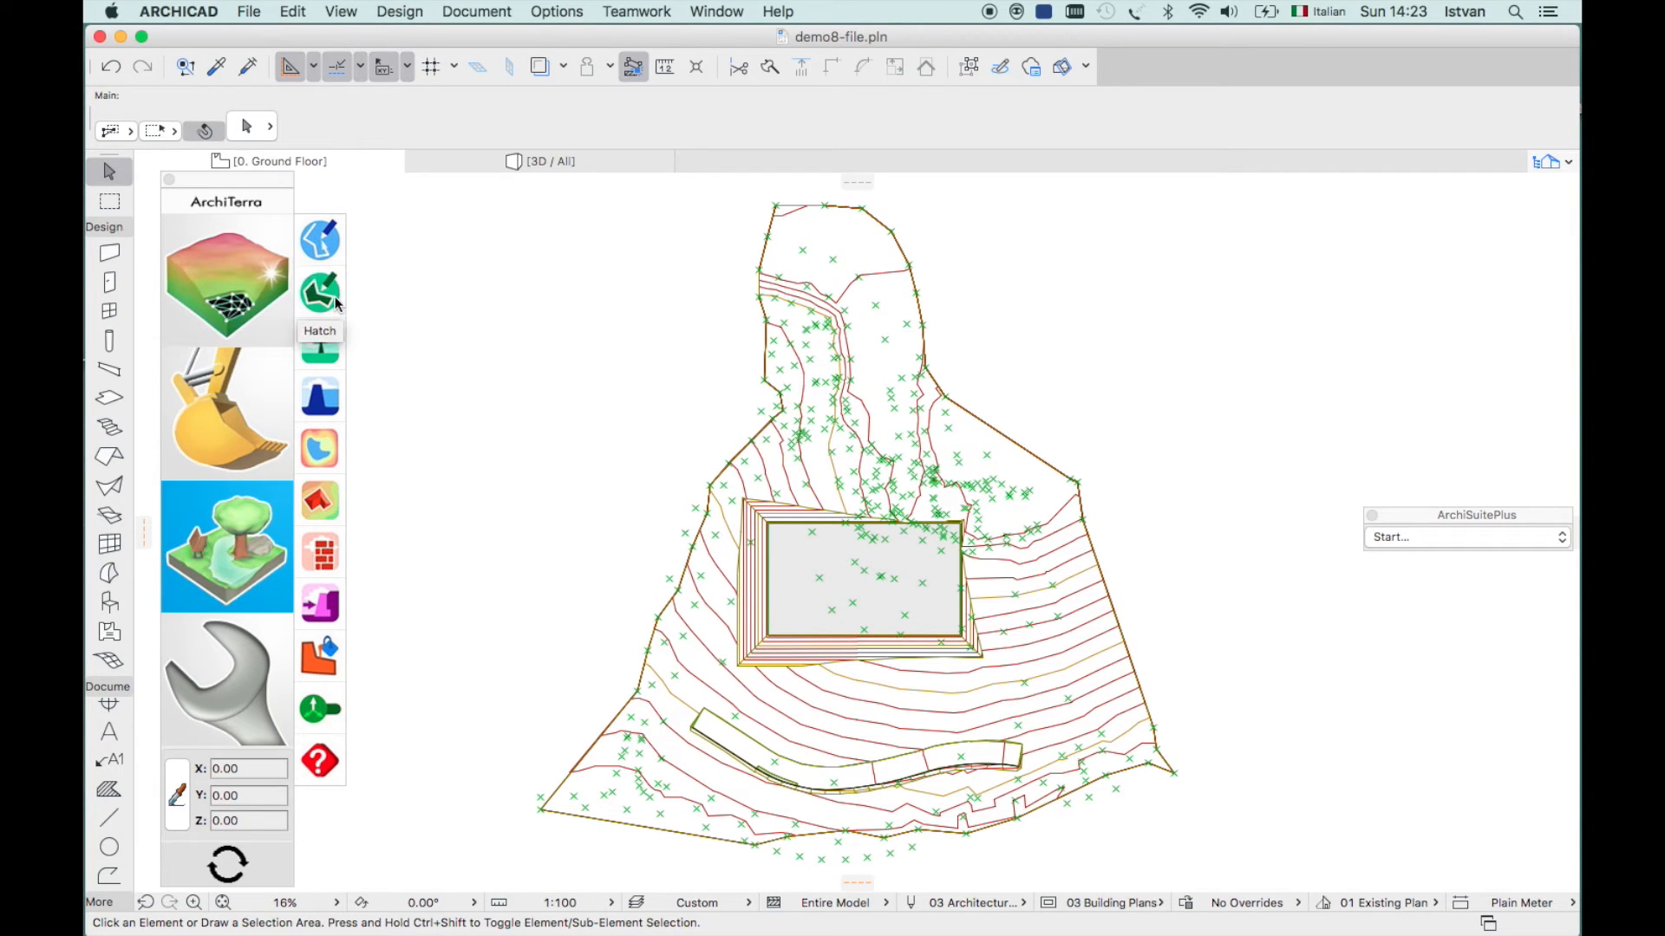
- Place four 8.00-high trees on the excavated rectangular platform
click(320, 347)
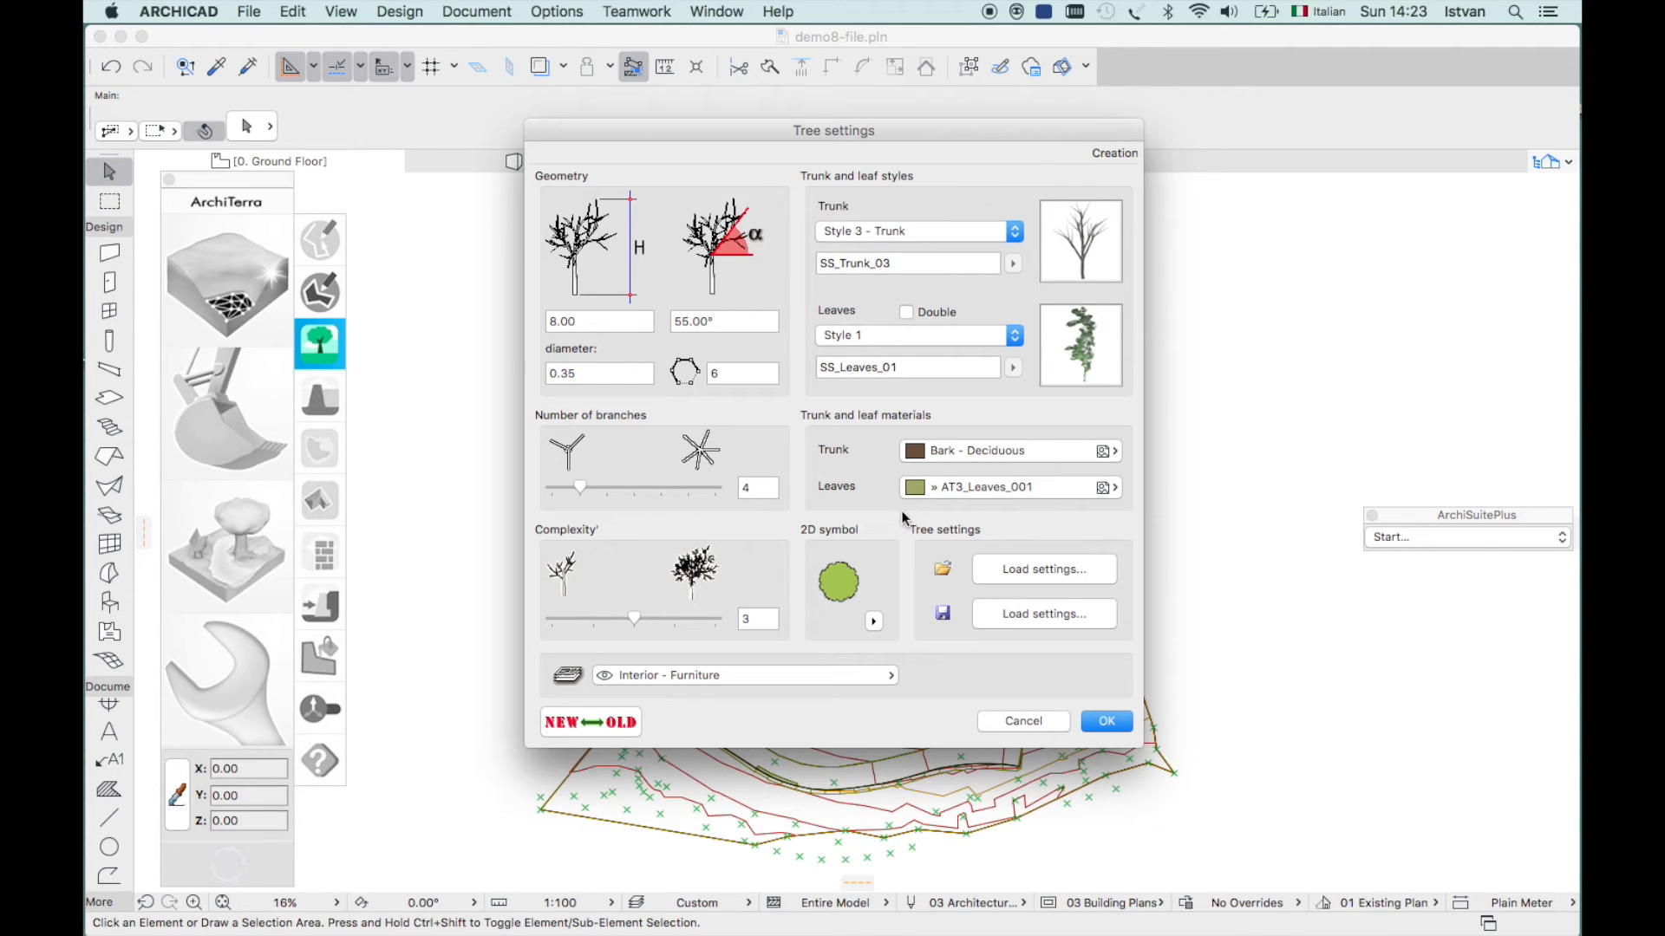
click(1105, 723)
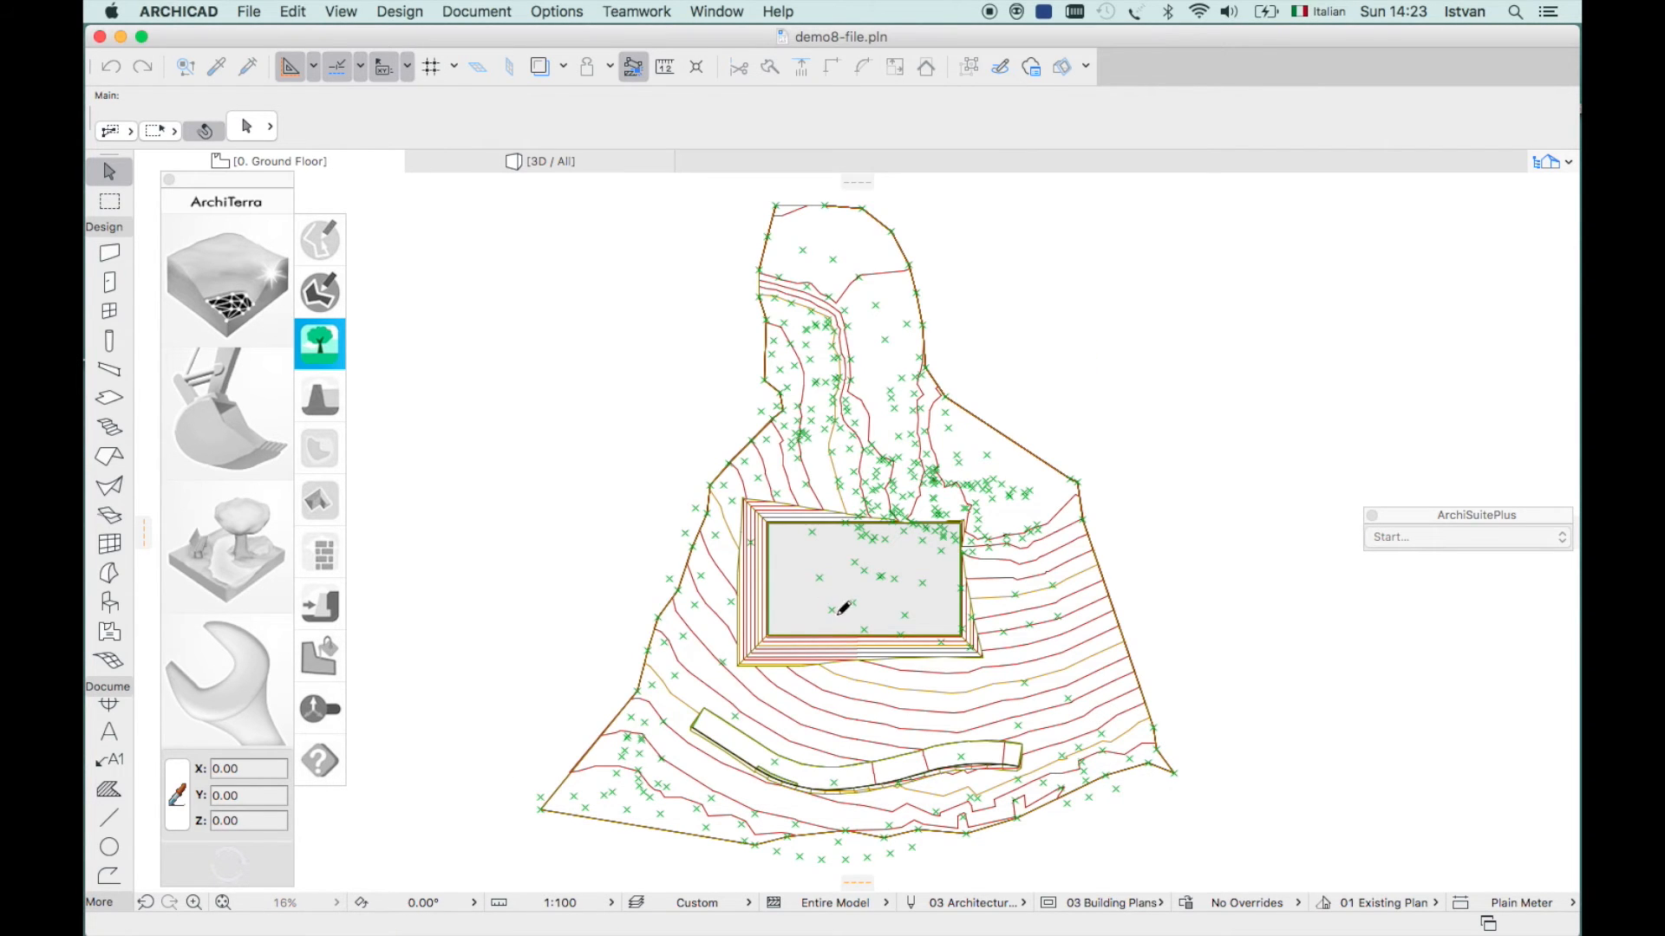
click(812, 609)
click(819, 591)
click(852, 591)
click(914, 595)
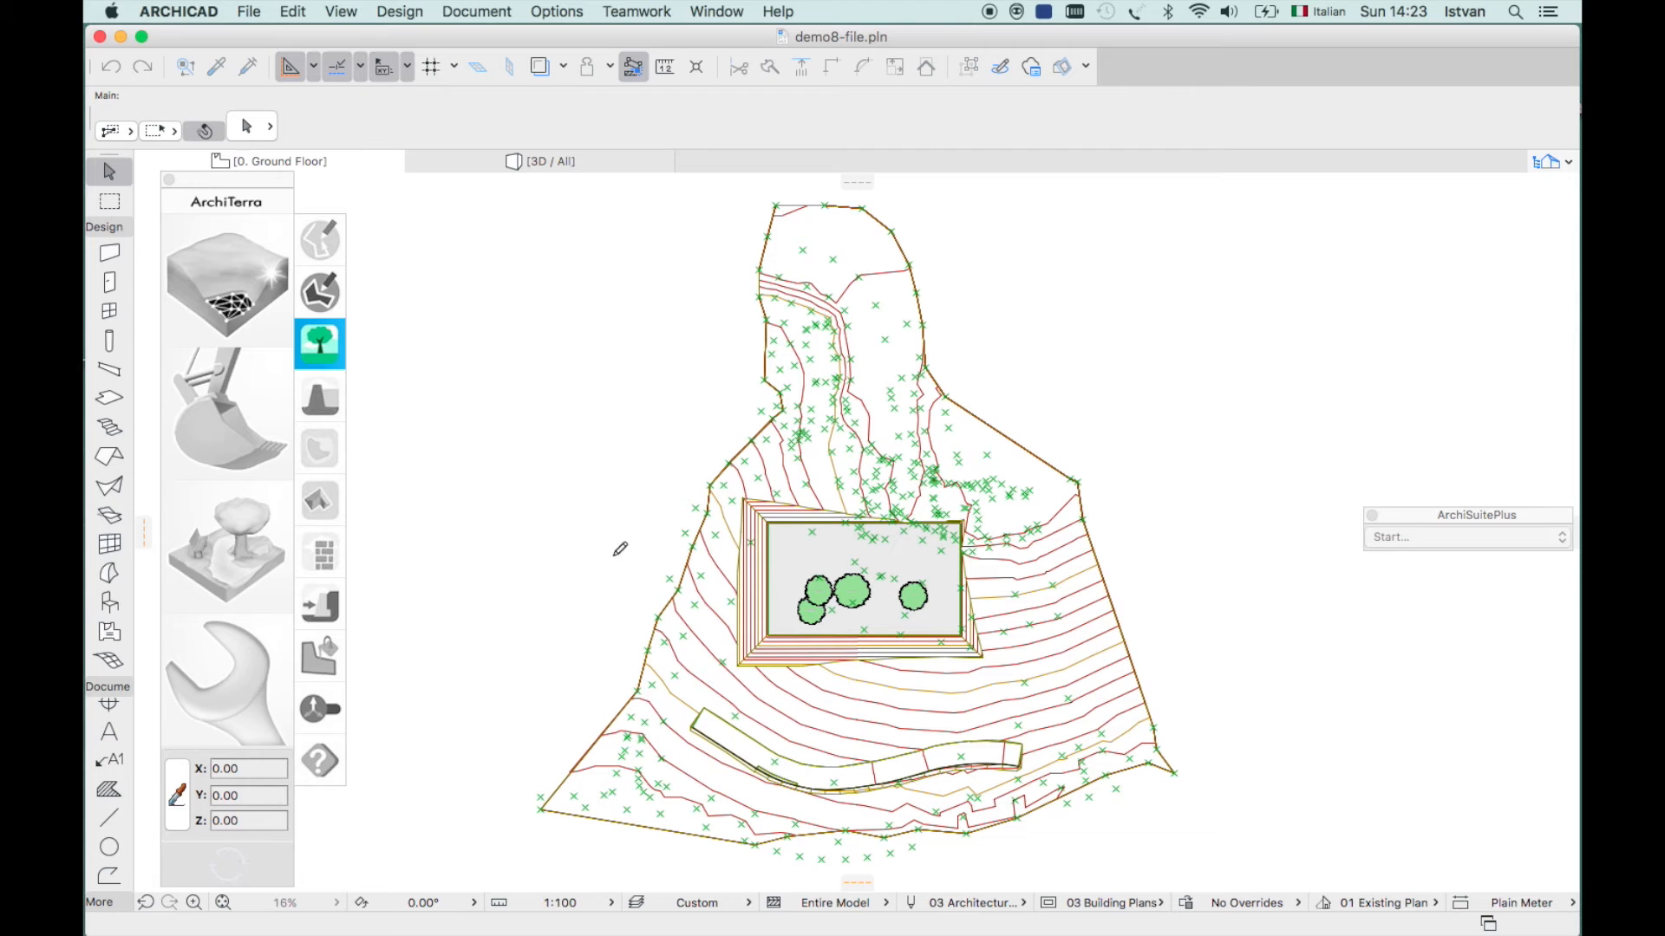
key(Escape)
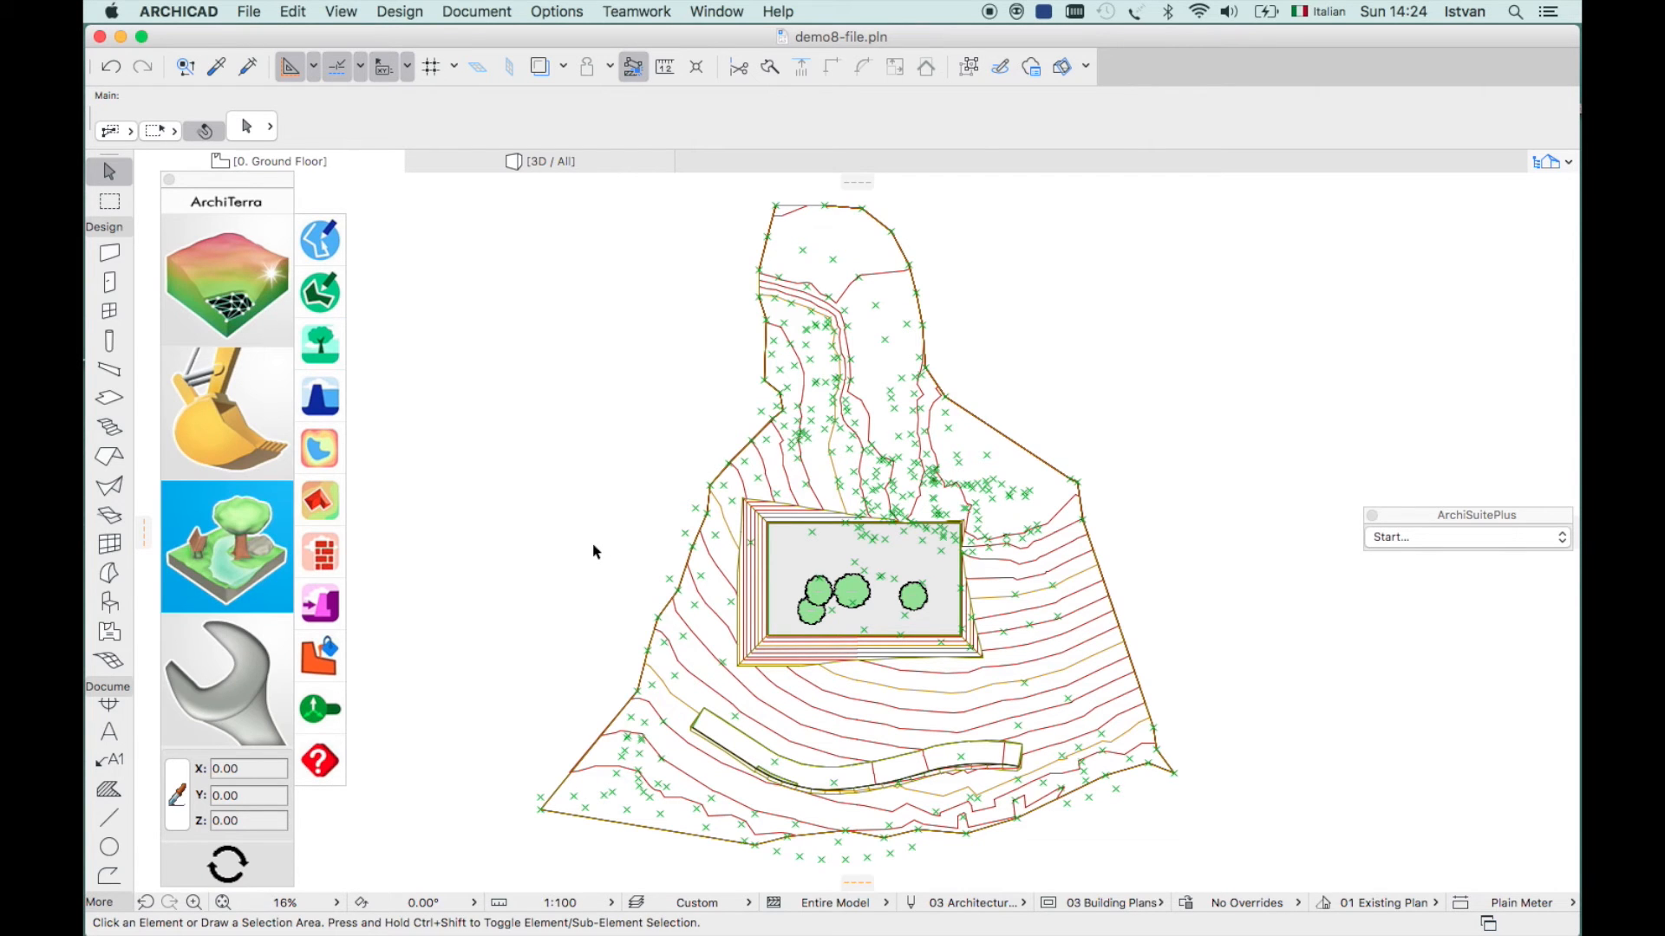
click(322, 401)
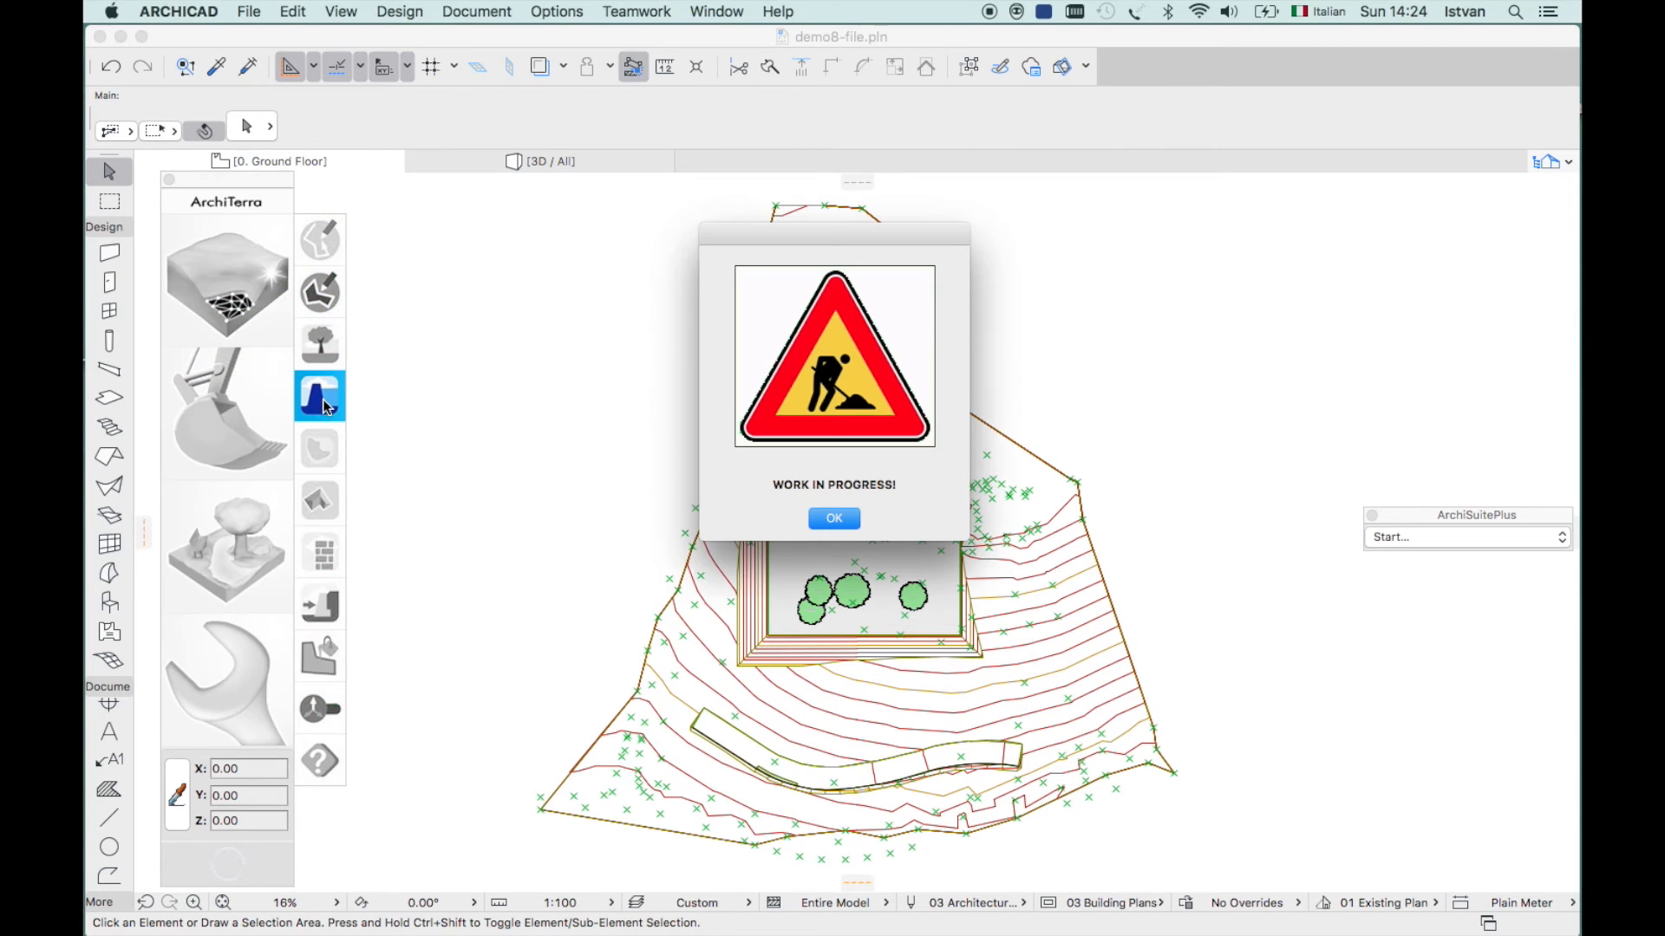
click(834, 518)
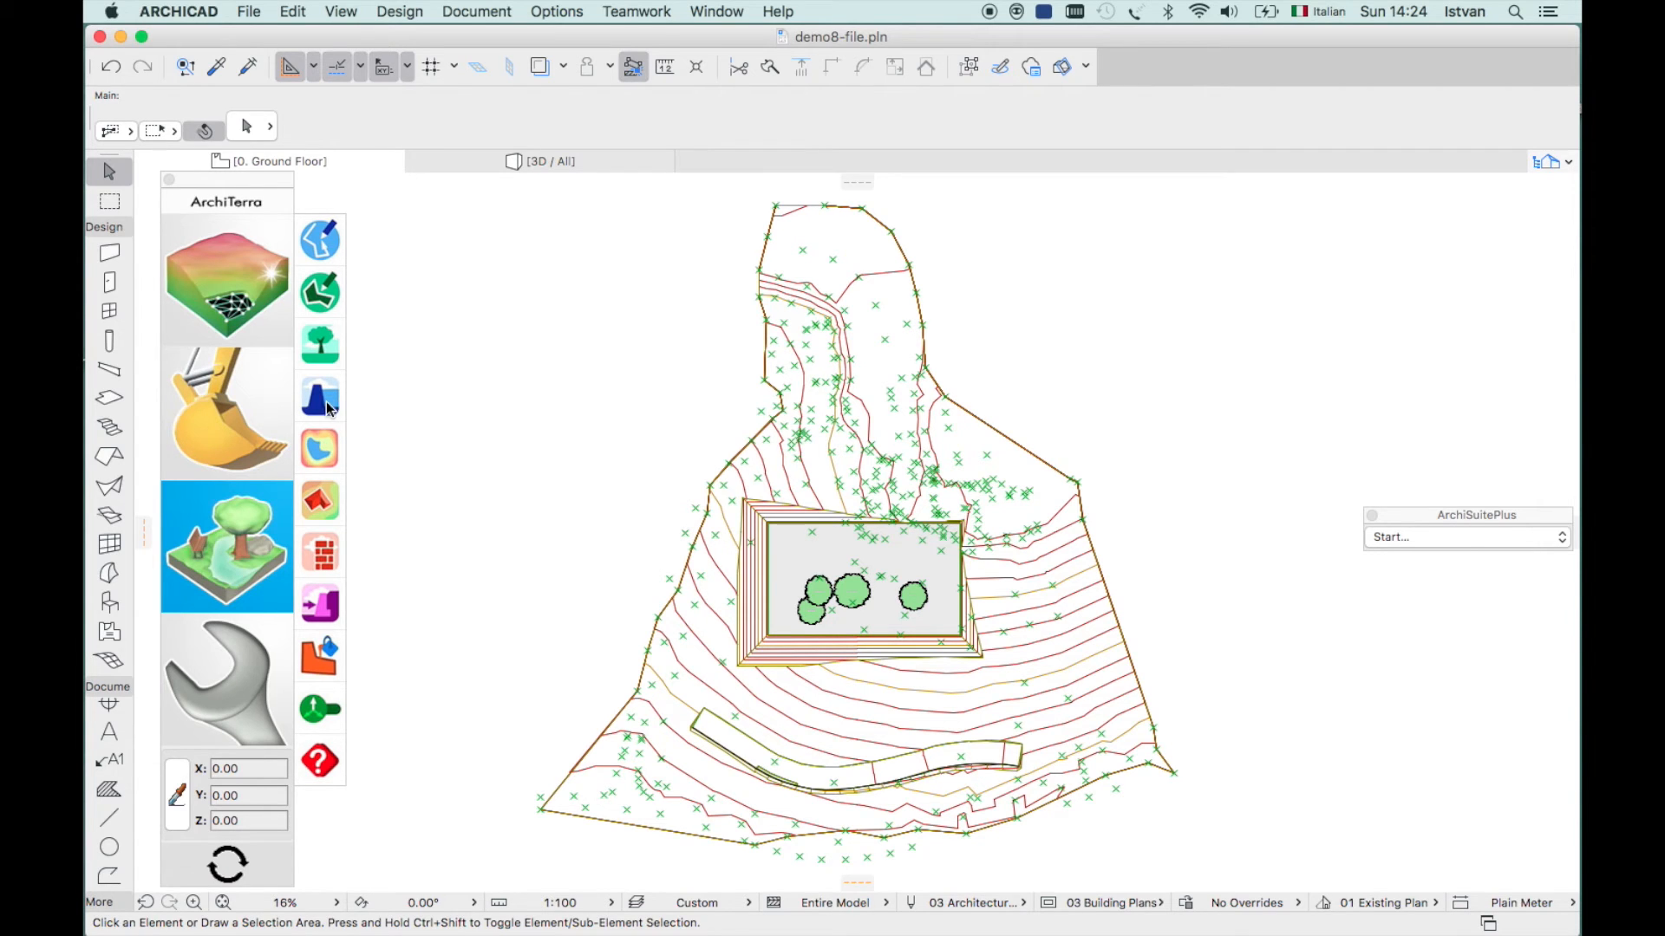
- Open the Basin and Building settings and cancel both without creating anything
click(320, 448)
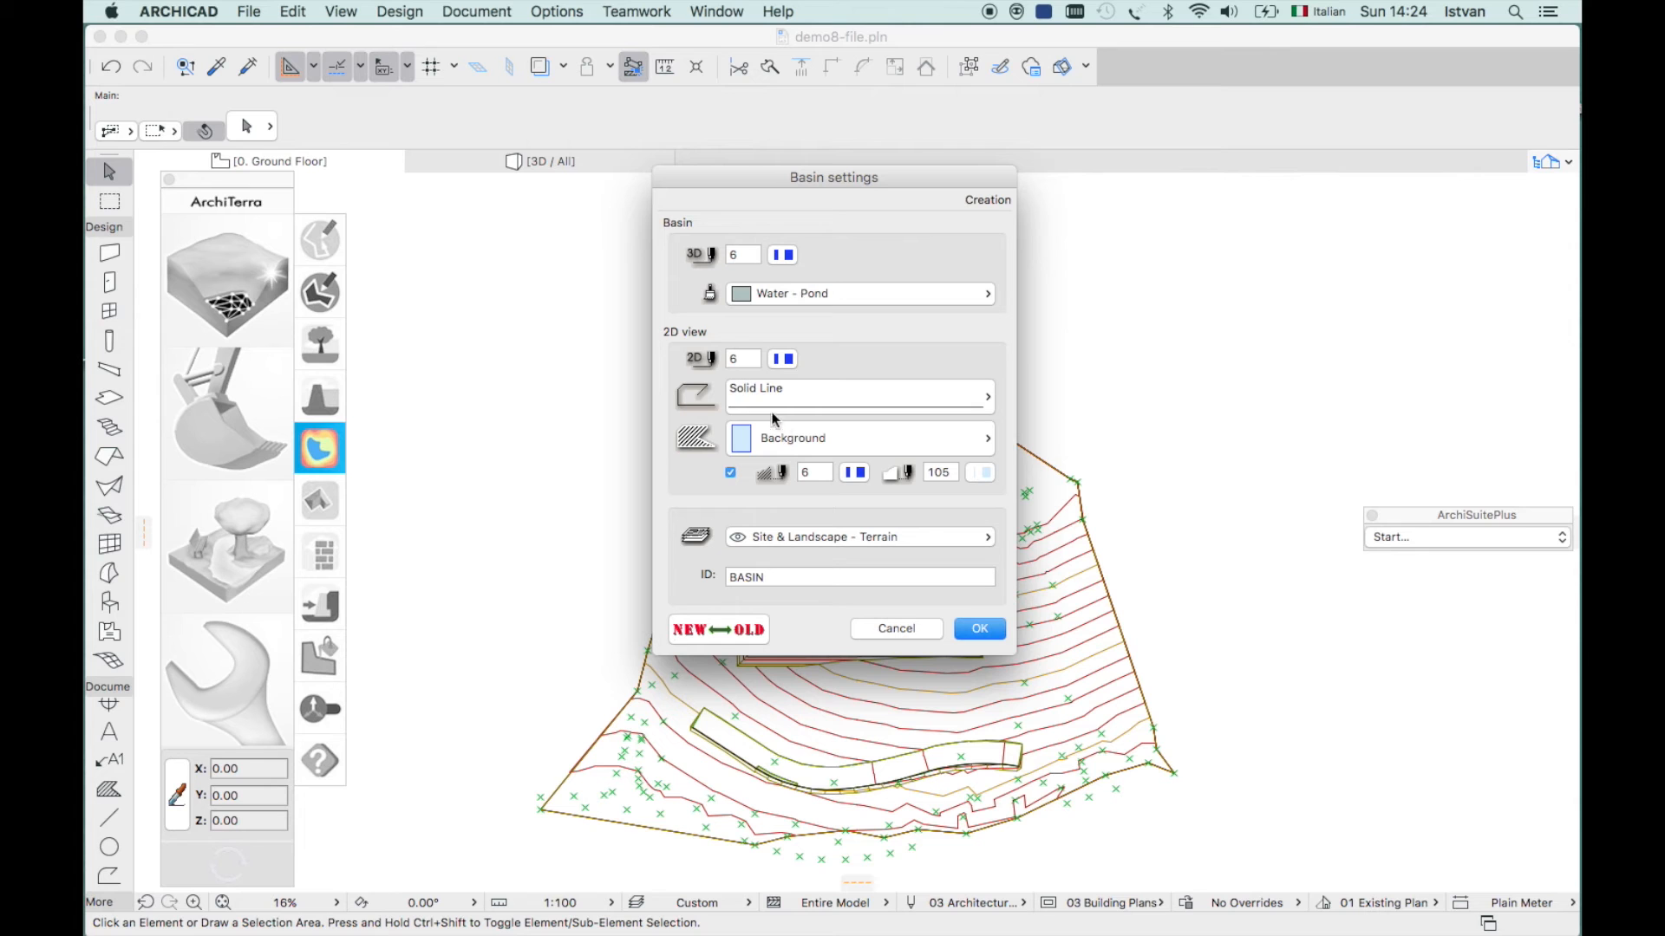
click(896, 629)
click(309, 503)
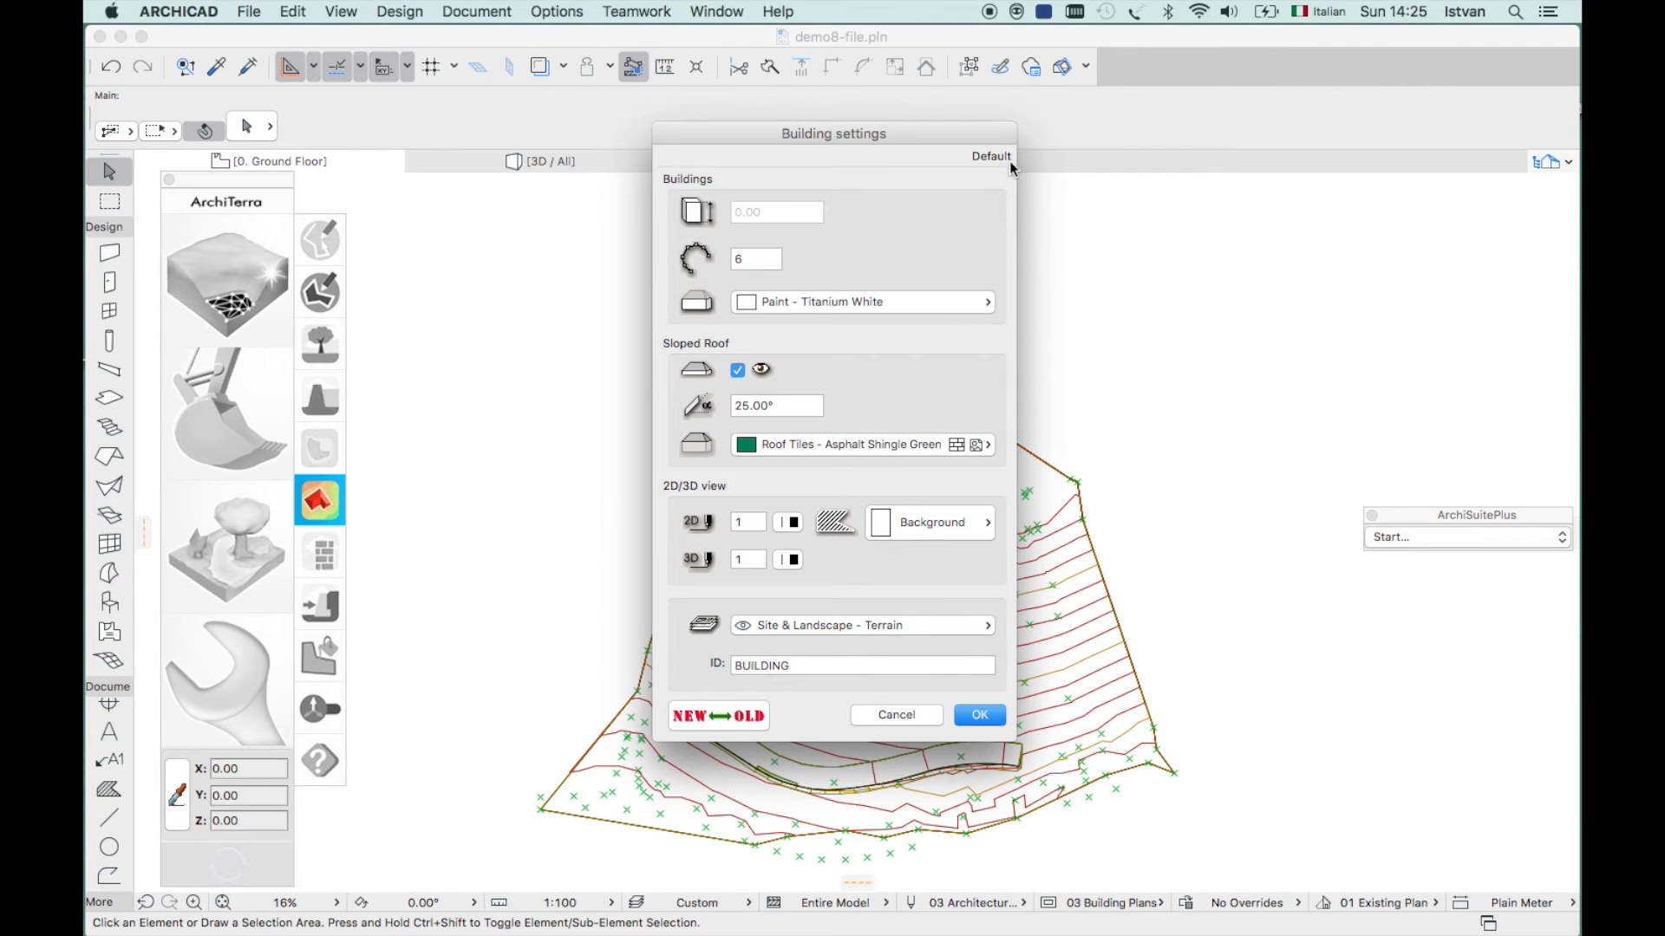
click(896, 715)
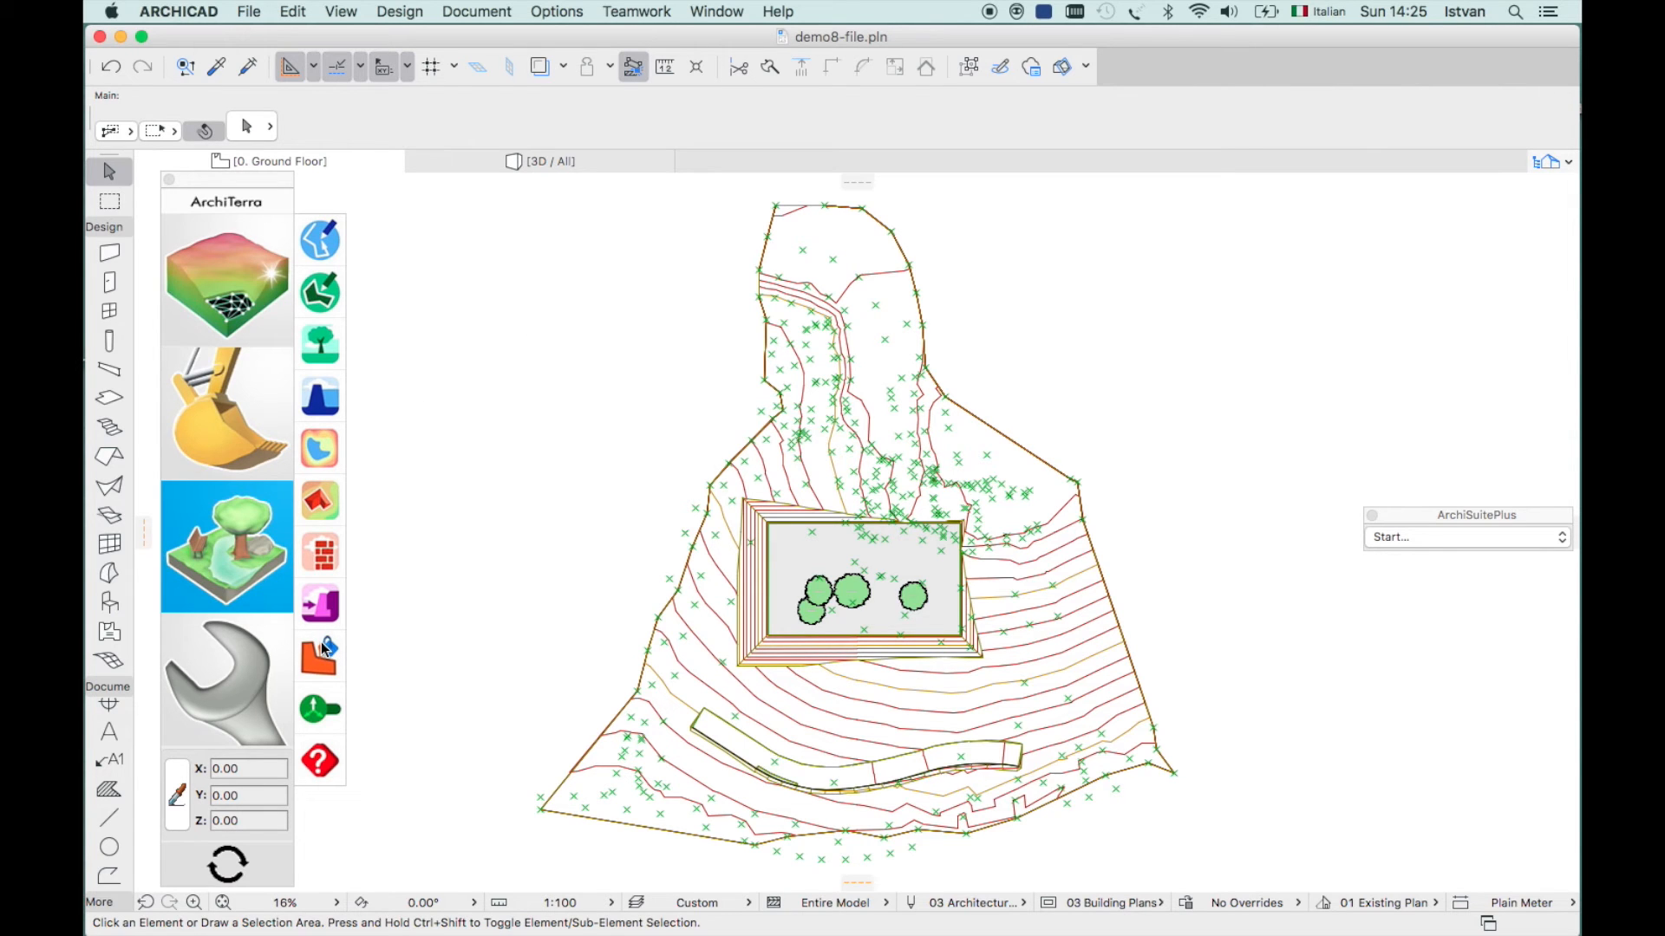
- Draw three rectangle fills below the road: a first footprint, a narrow one and a square one
click(321, 302)
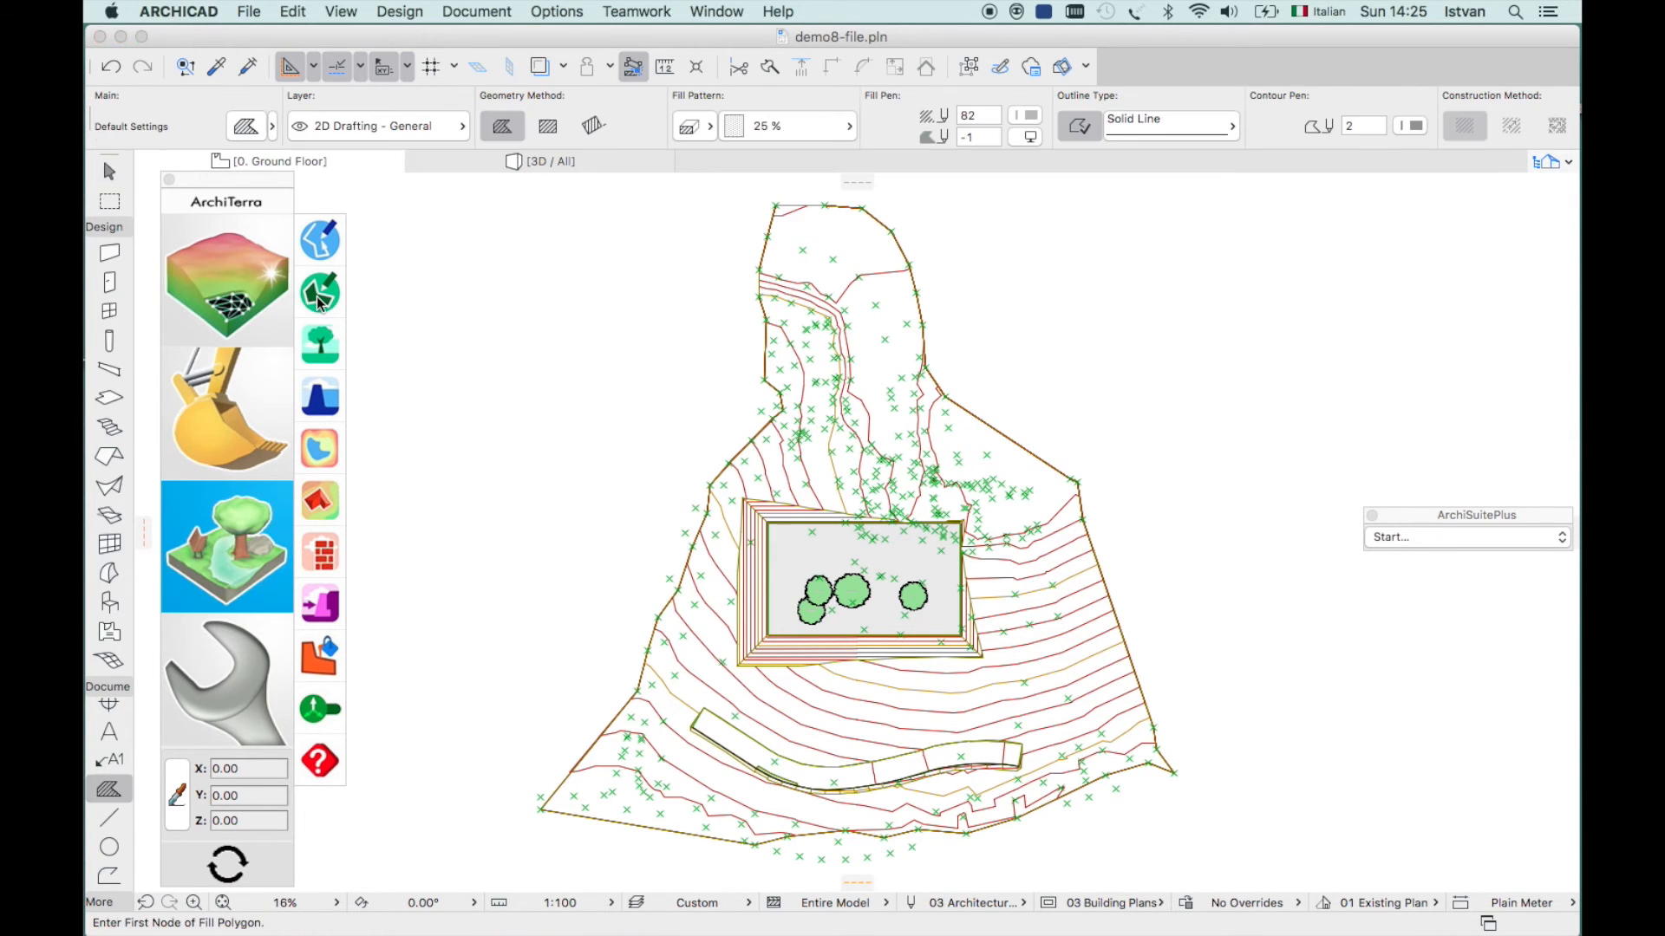
click(548, 126)
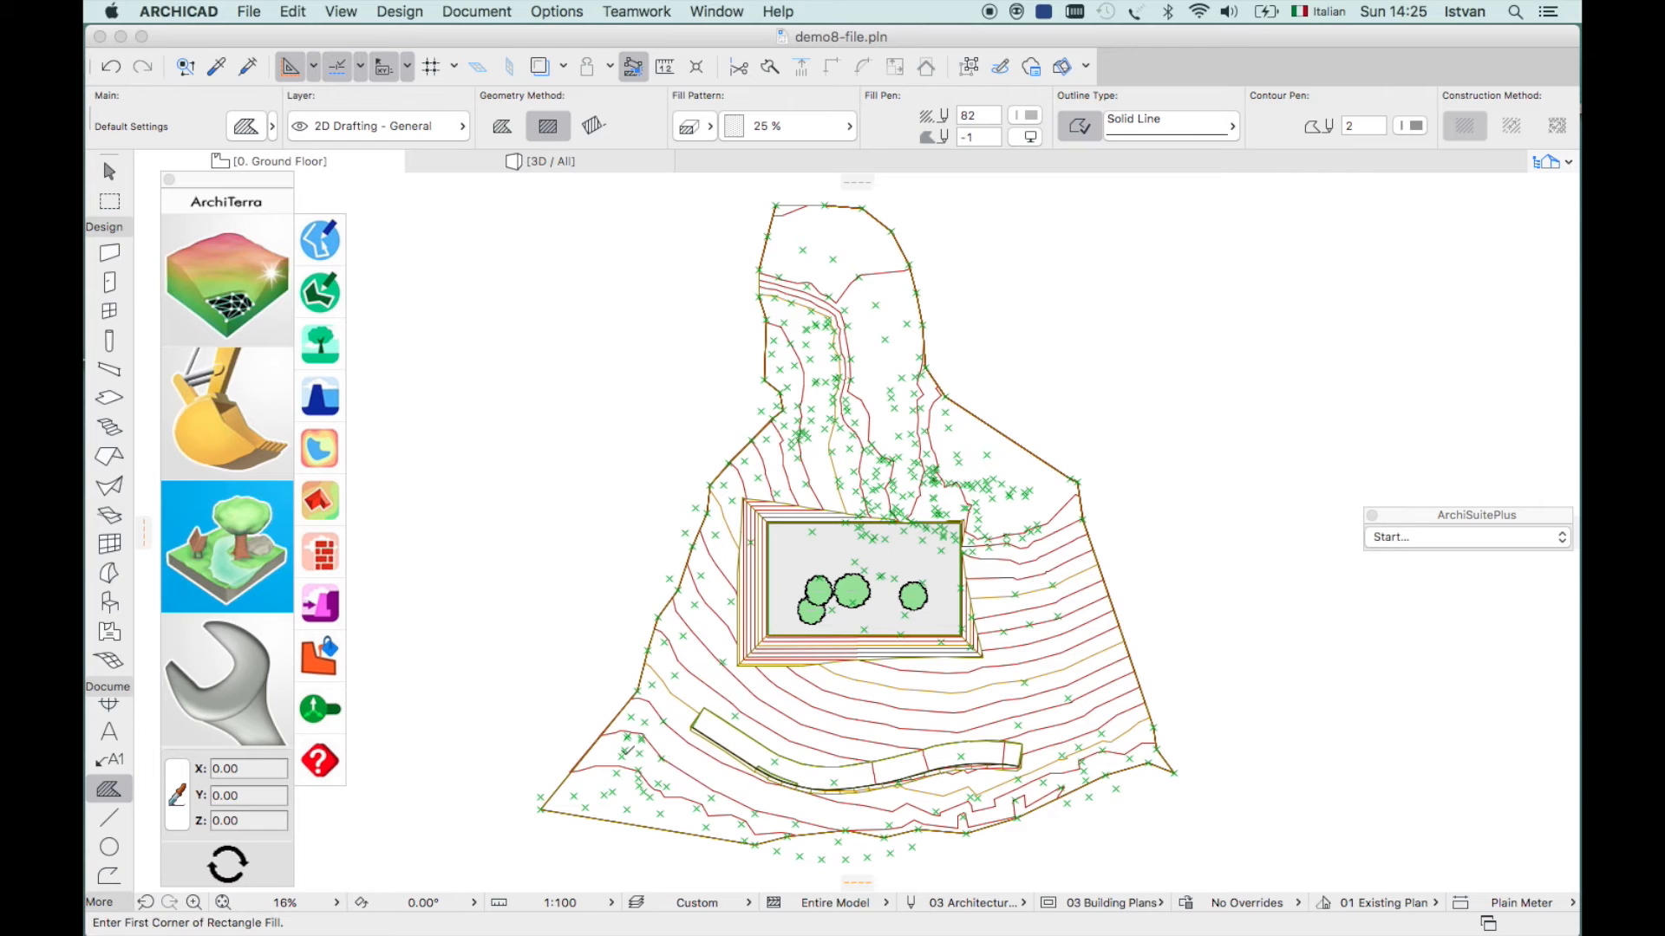
click(625, 751)
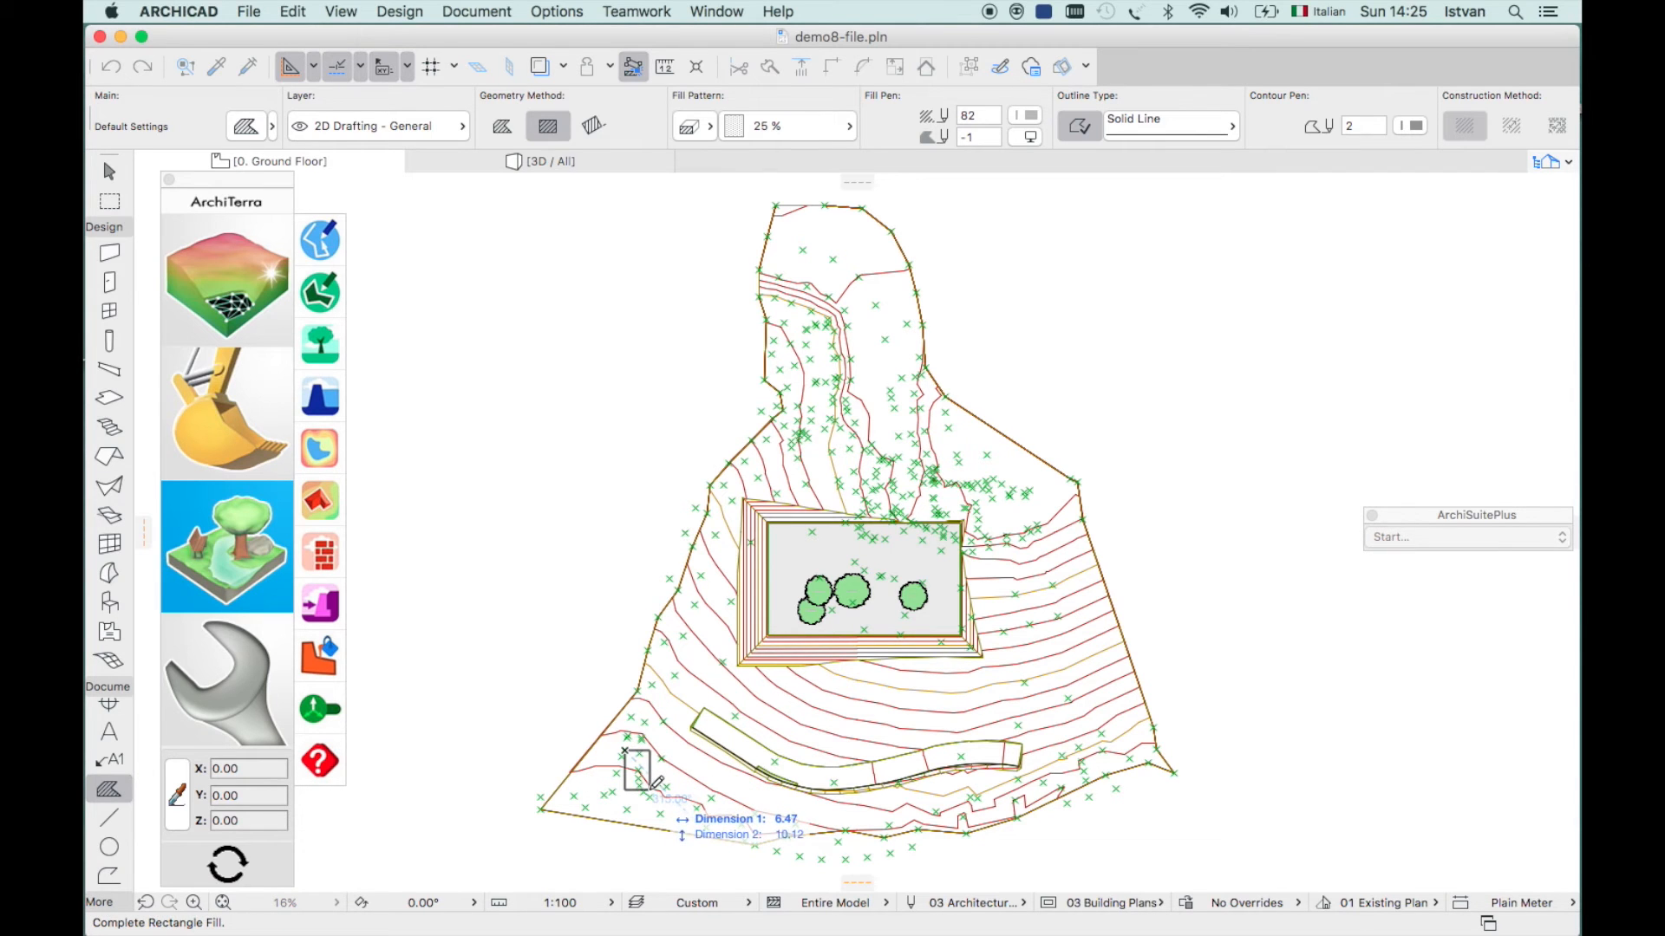
click(650, 788)
click(683, 768)
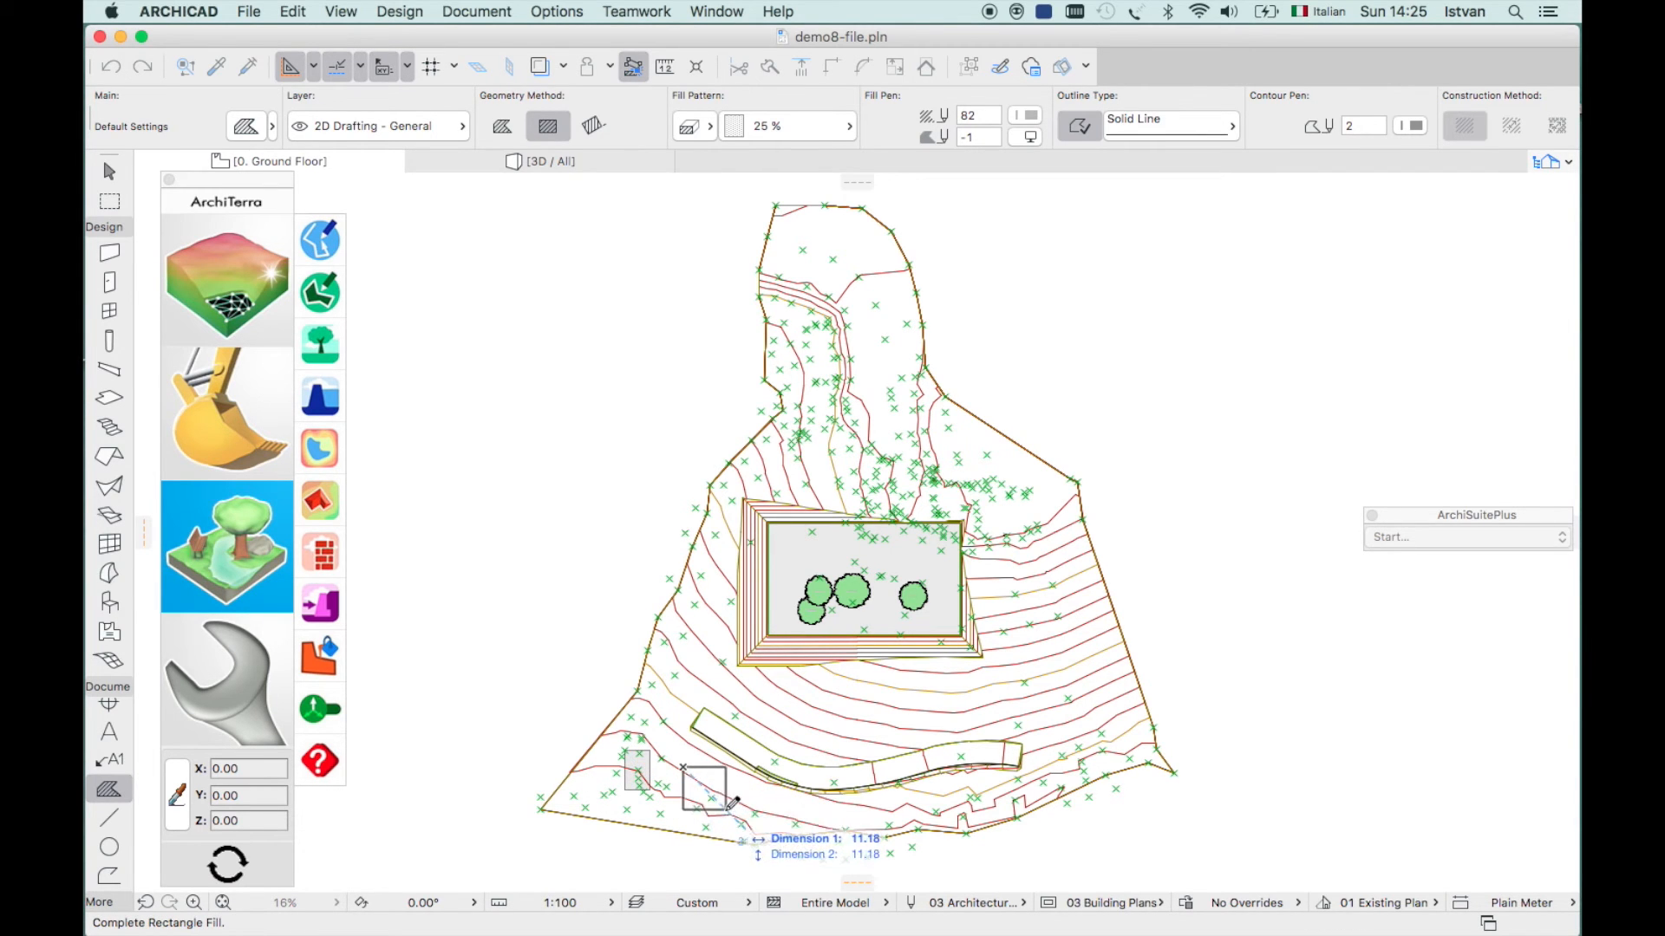
click(698, 808)
click(729, 789)
click(761, 821)
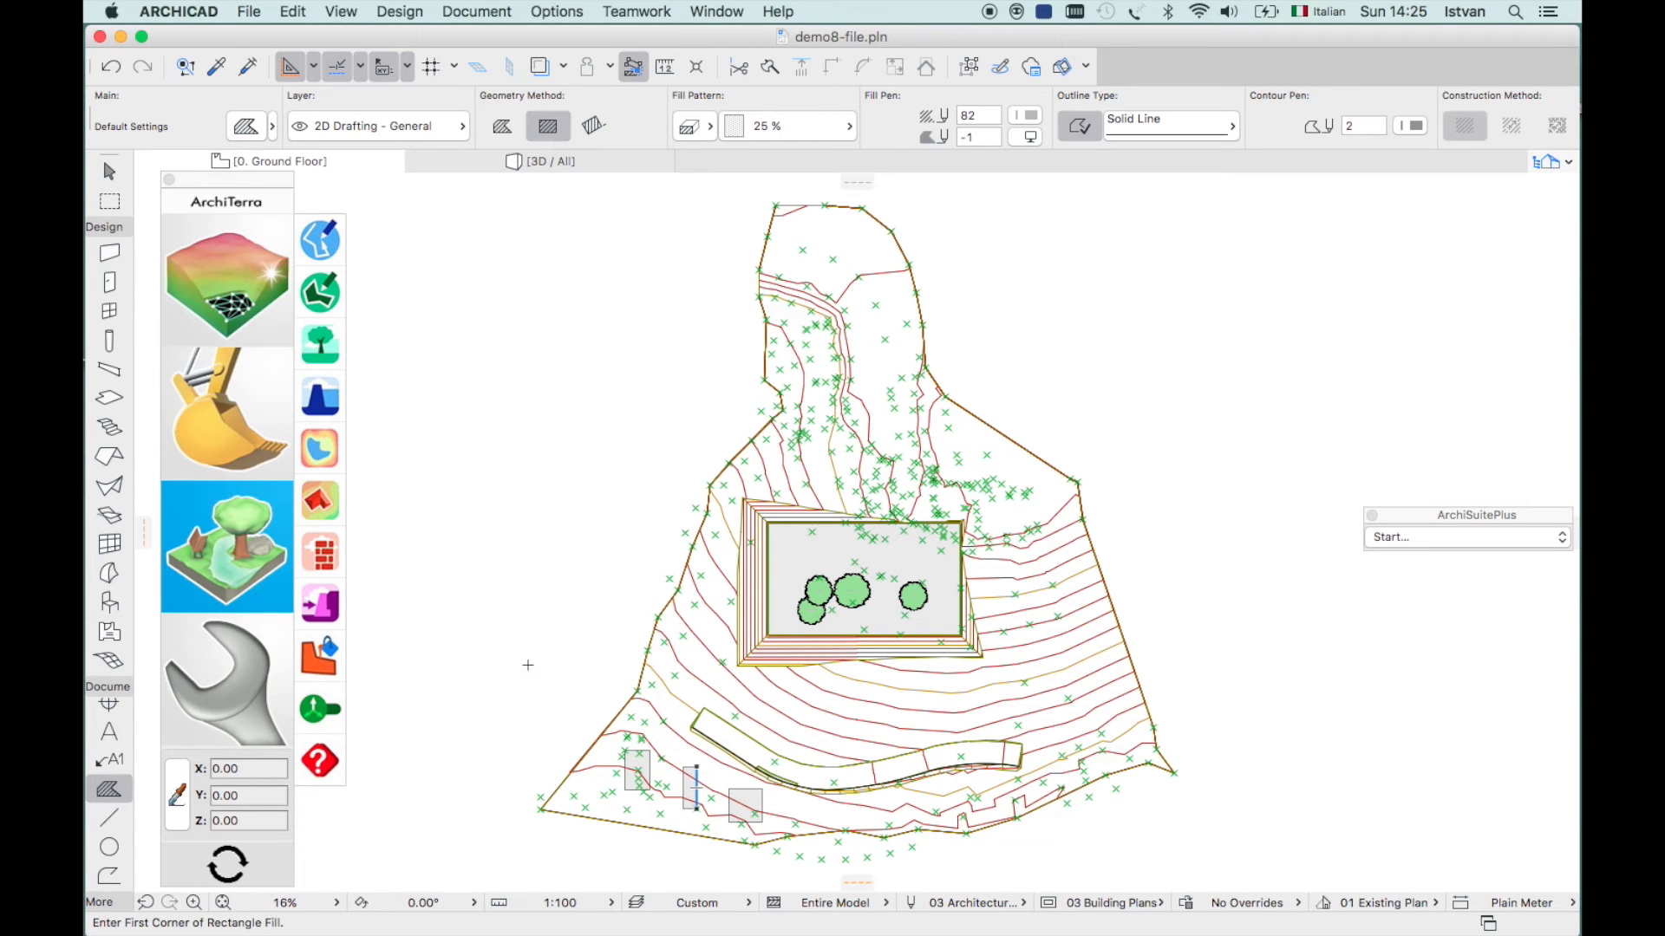
key(Escape)
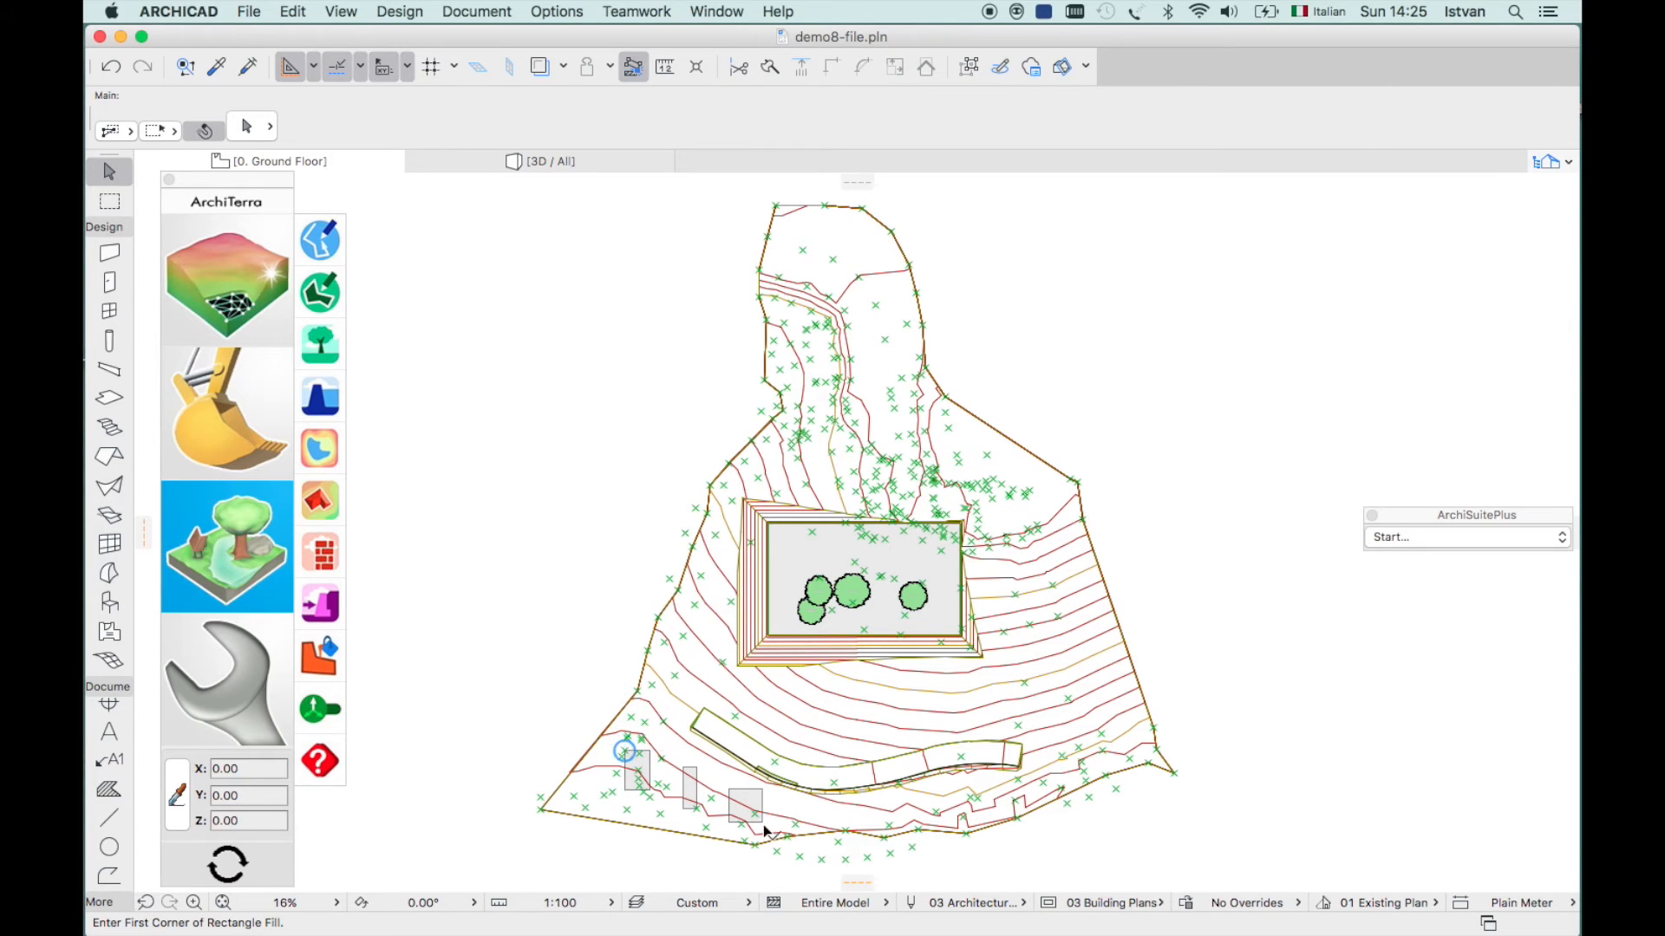
key(Escape)
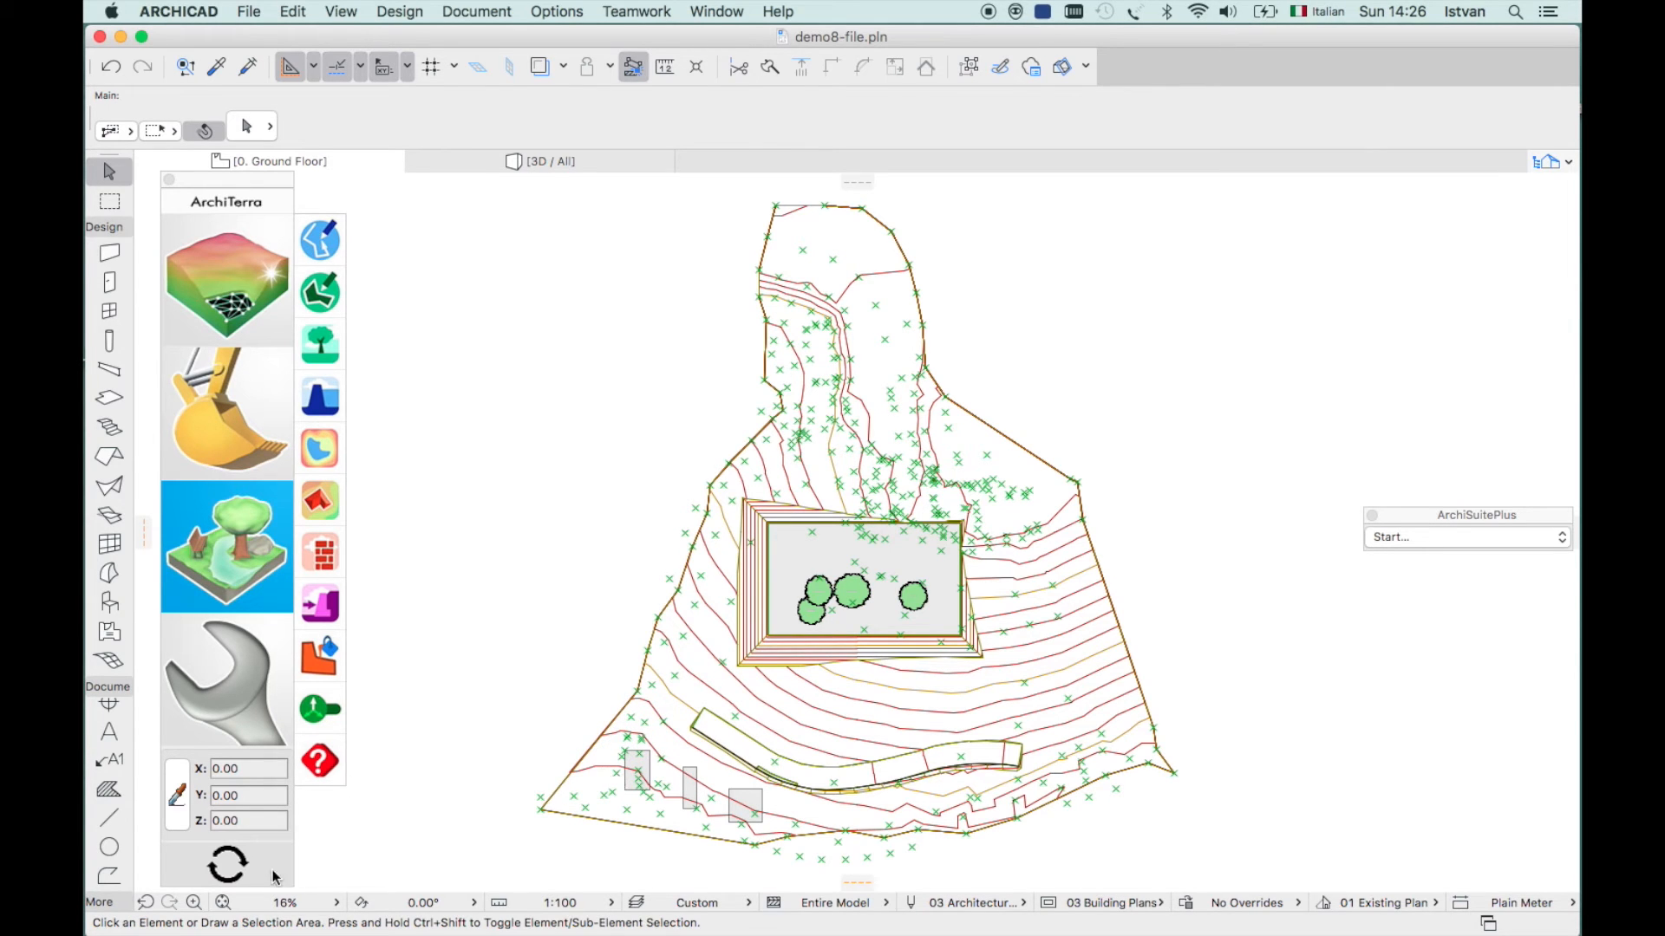
- Zoom in on the footprints and select all three rectangular fills
click(194, 902)
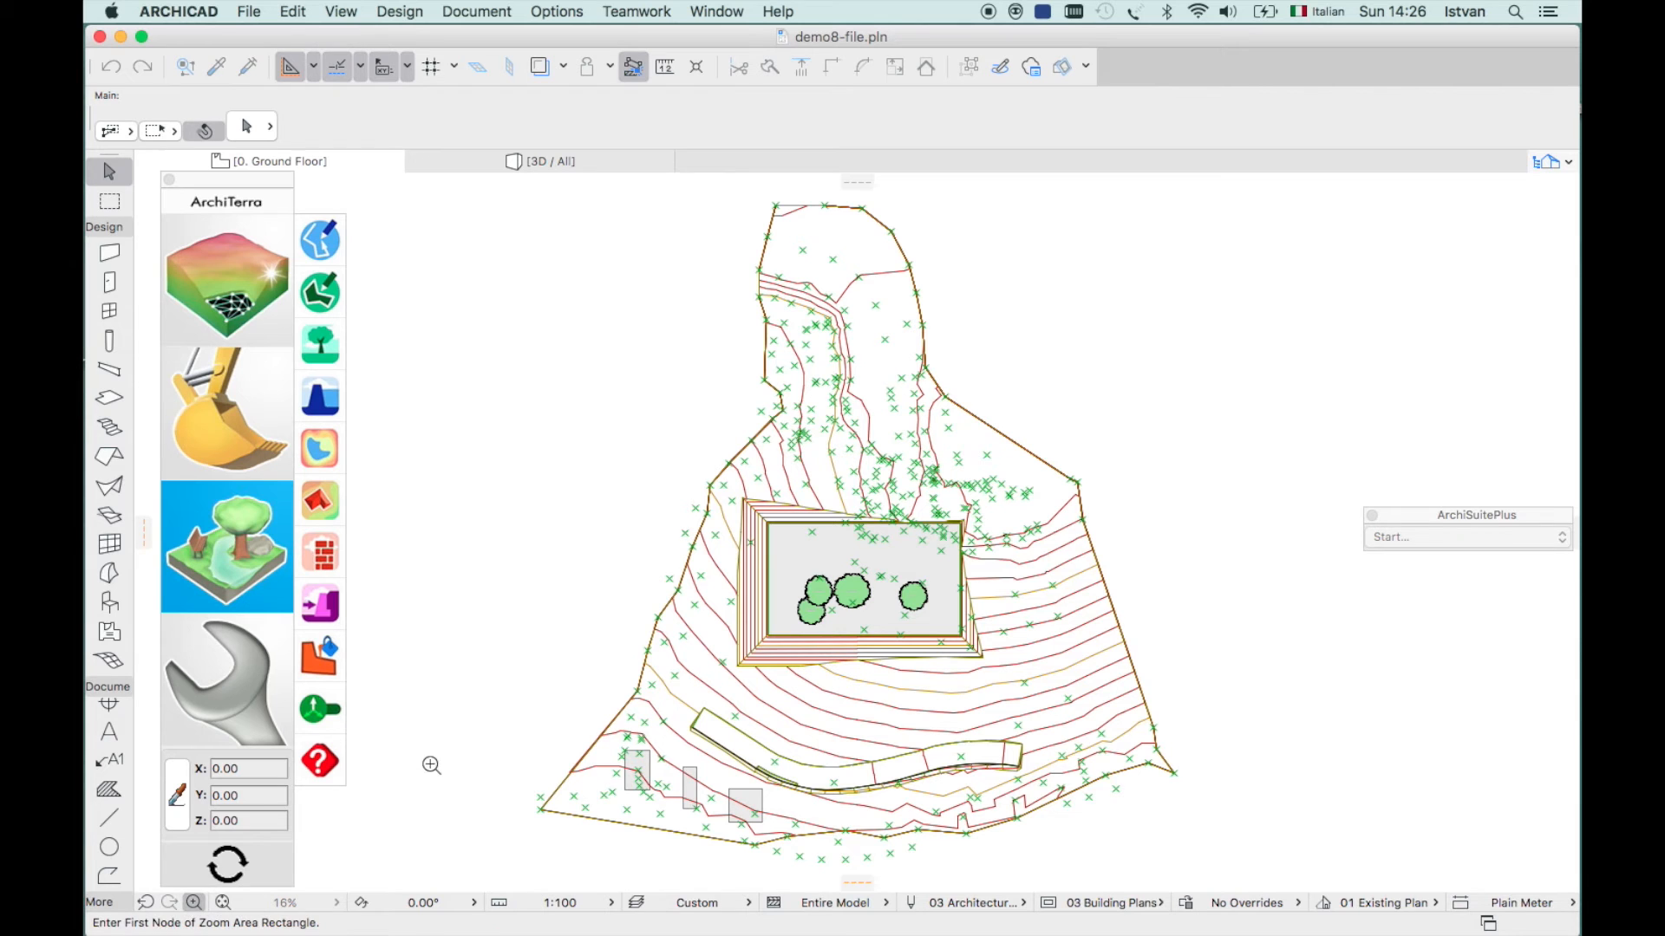
click(550, 715)
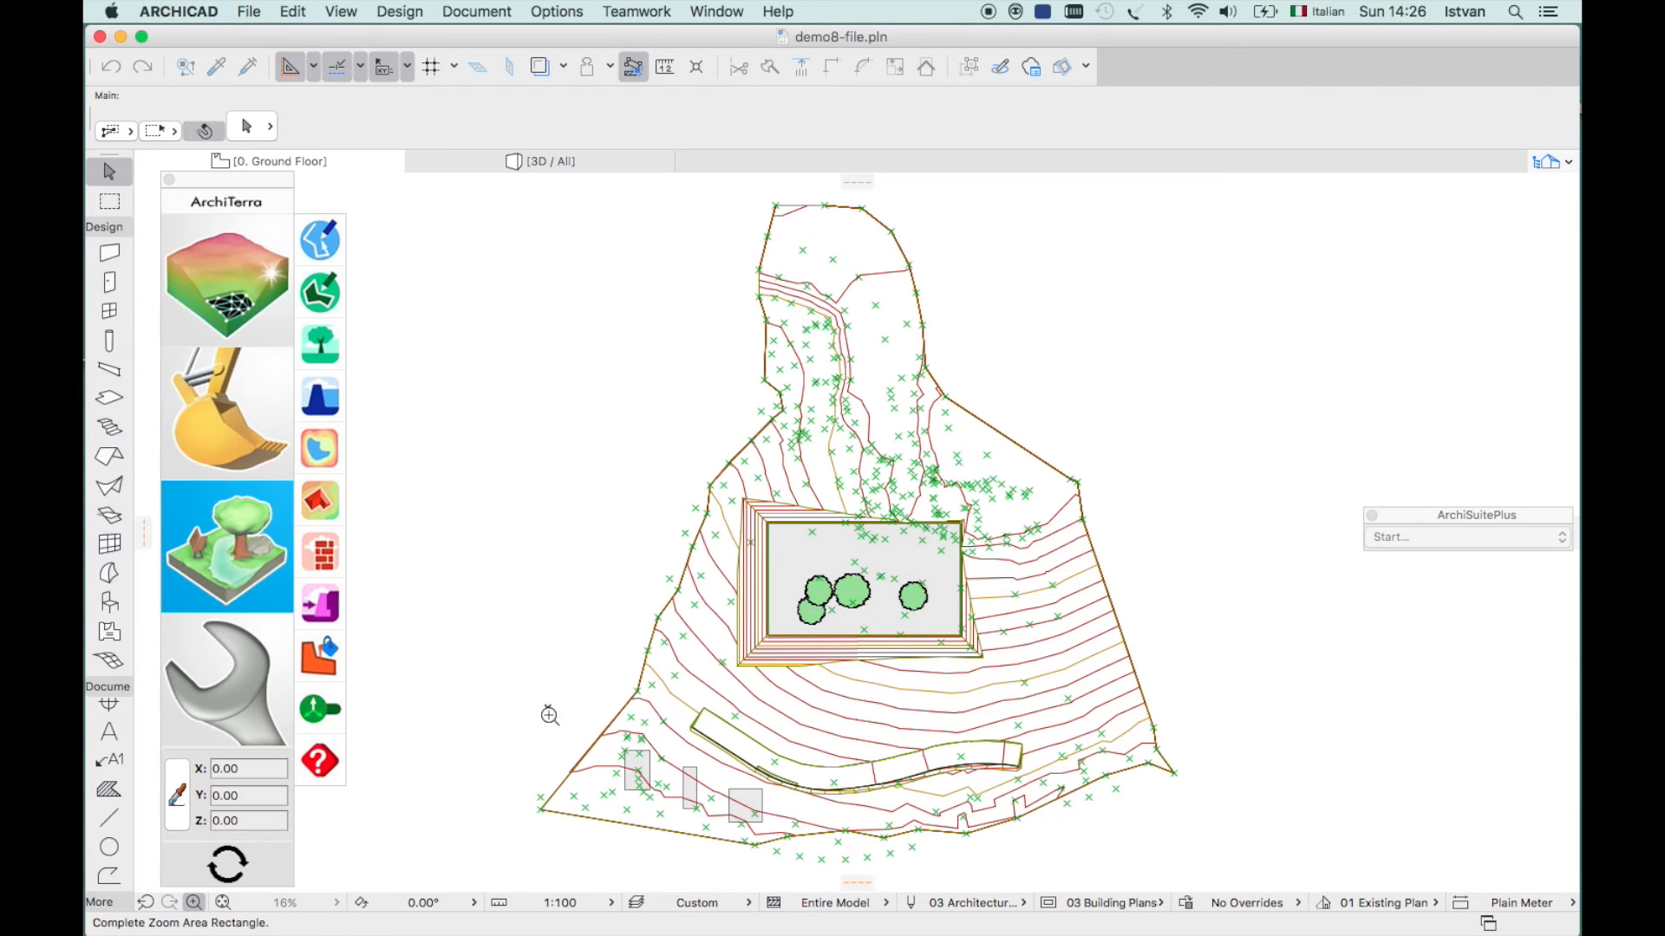
click(819, 870)
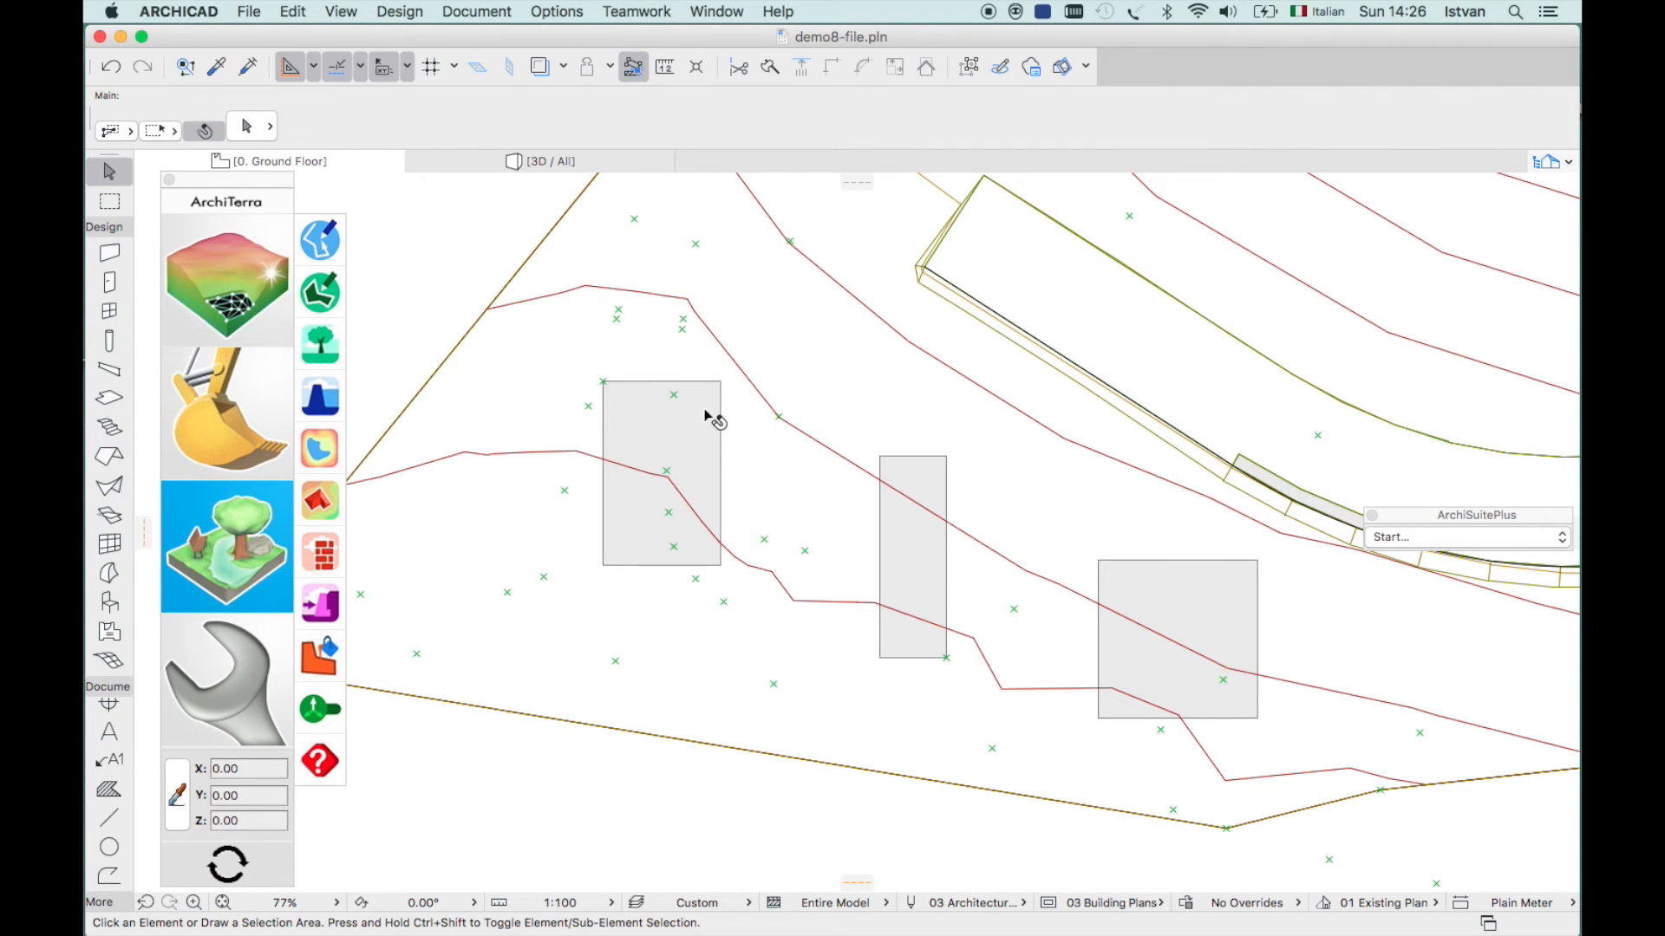
click(723, 383)
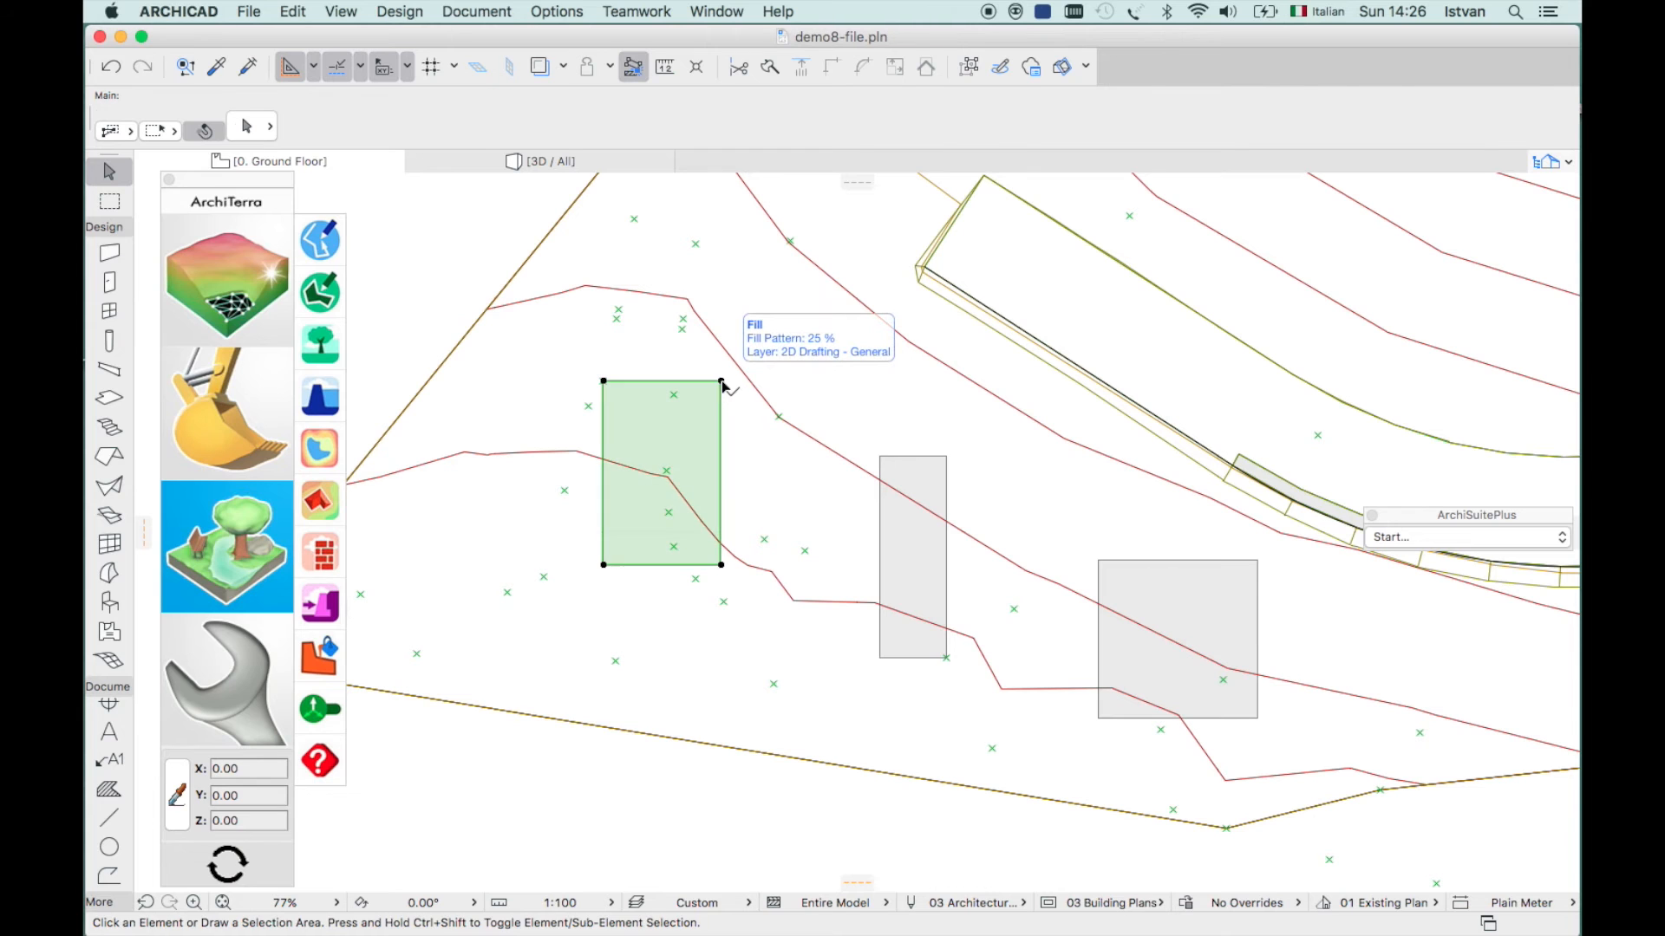
shift+click(948, 463)
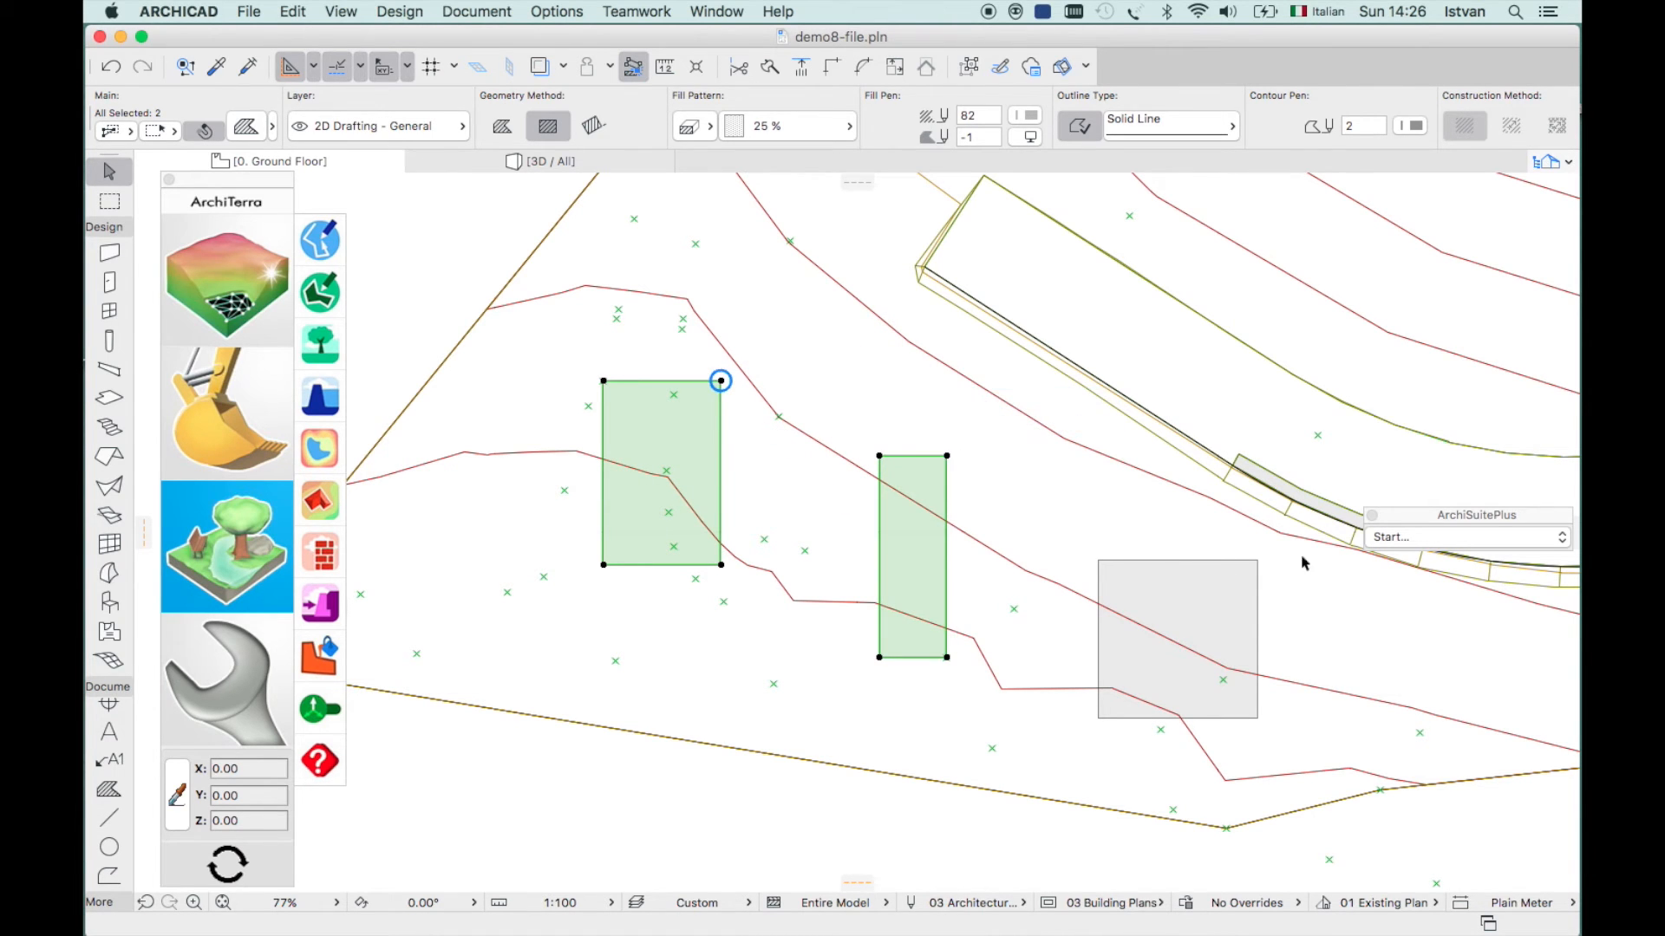
shift+click(1257, 565)
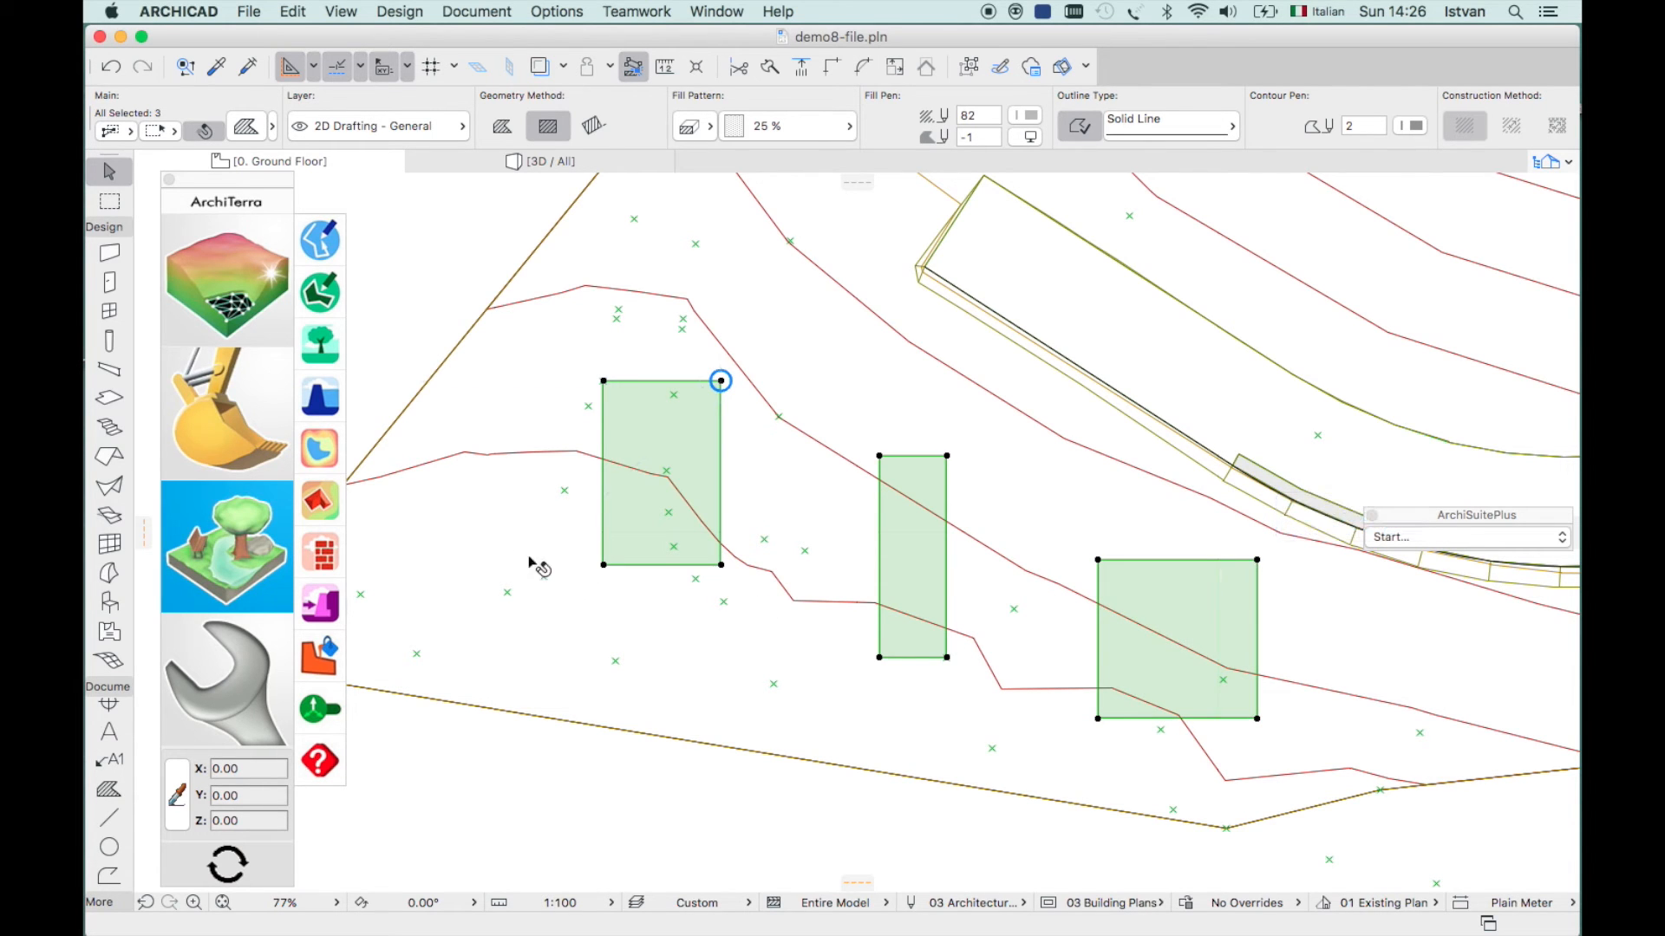
- Turn the selected fills into ArchiTerra buildings with height 4 and view them in 3D
click(320, 506)
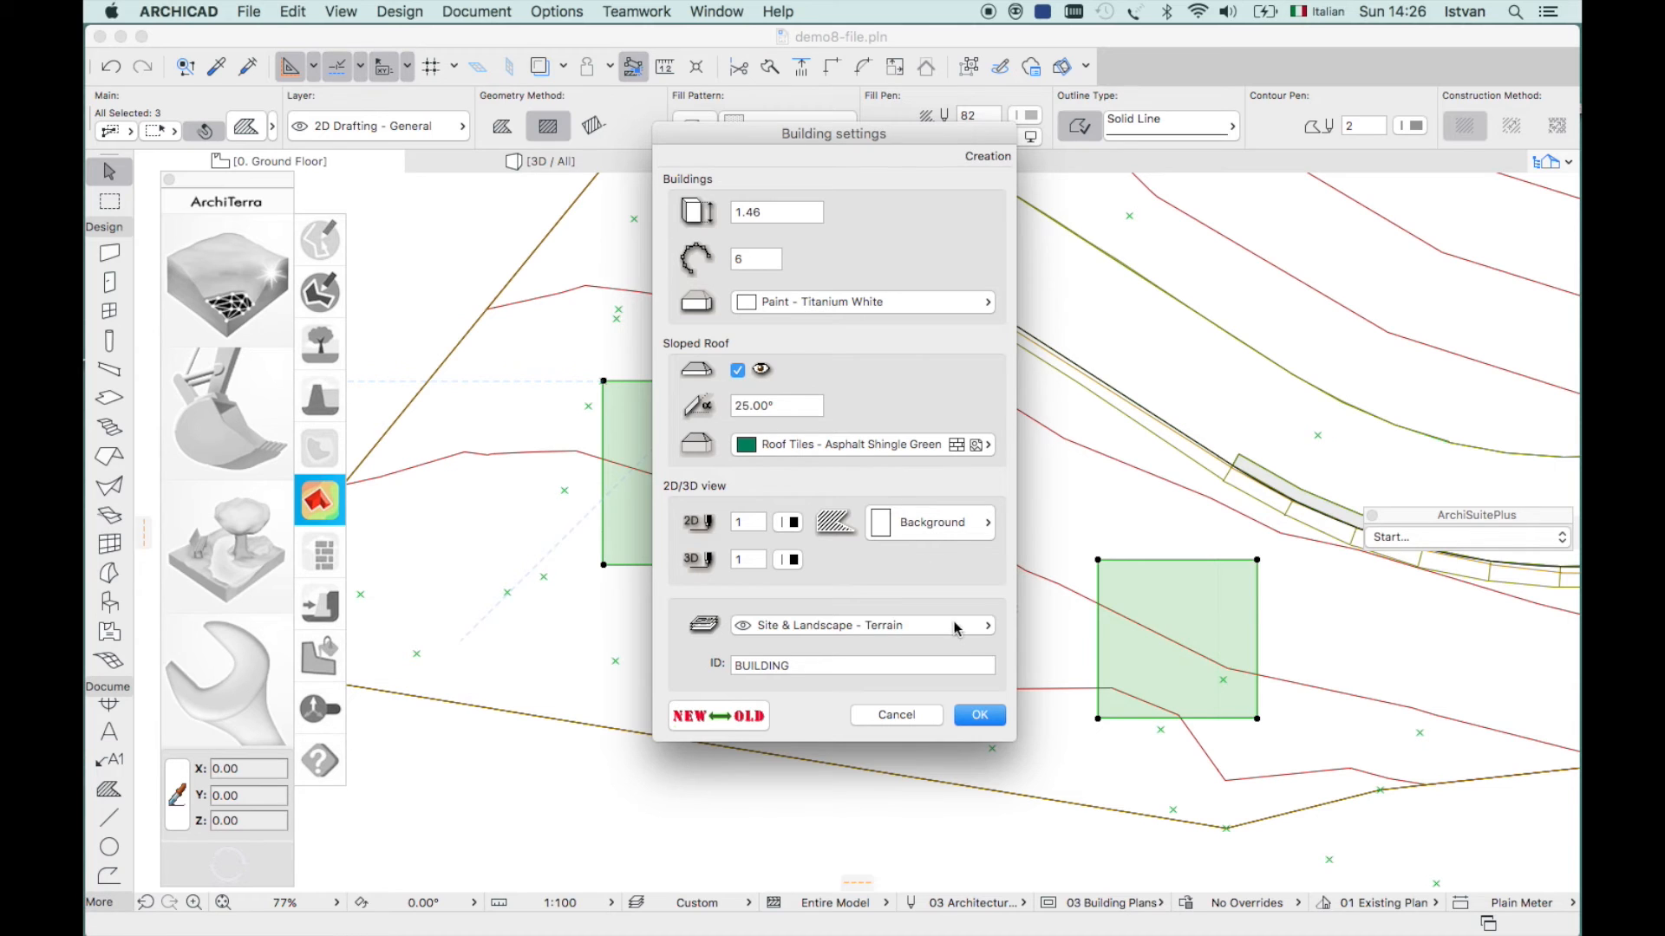
drag(769, 215, 691, 209)
text(4)
key(Return)
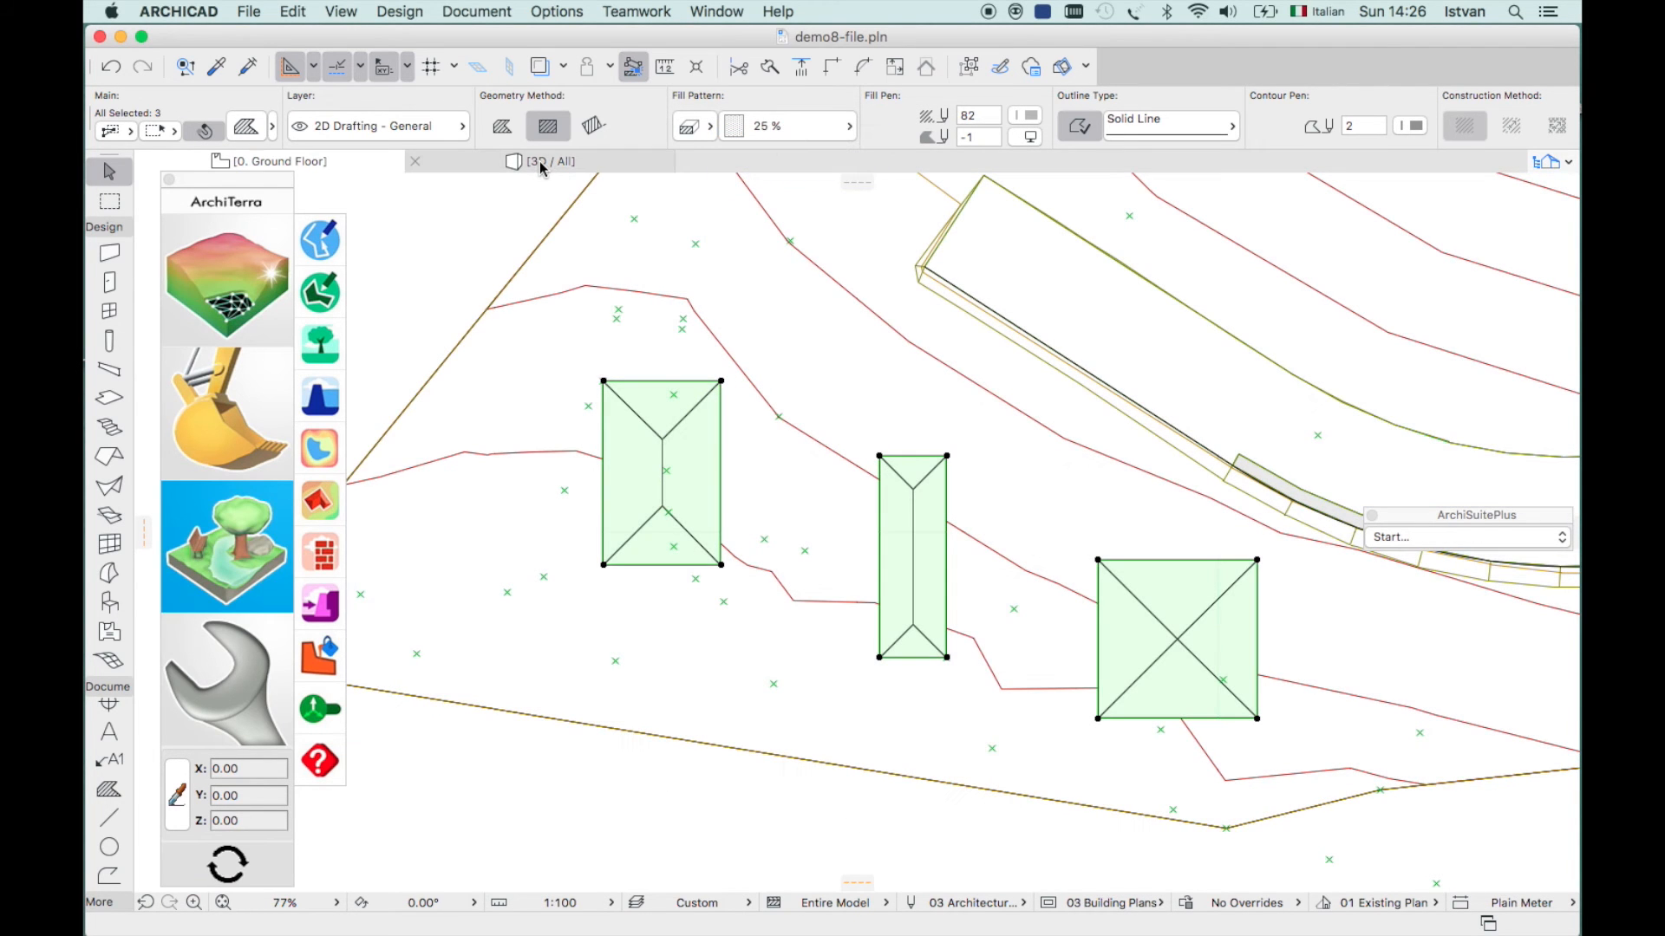
click(539, 163)
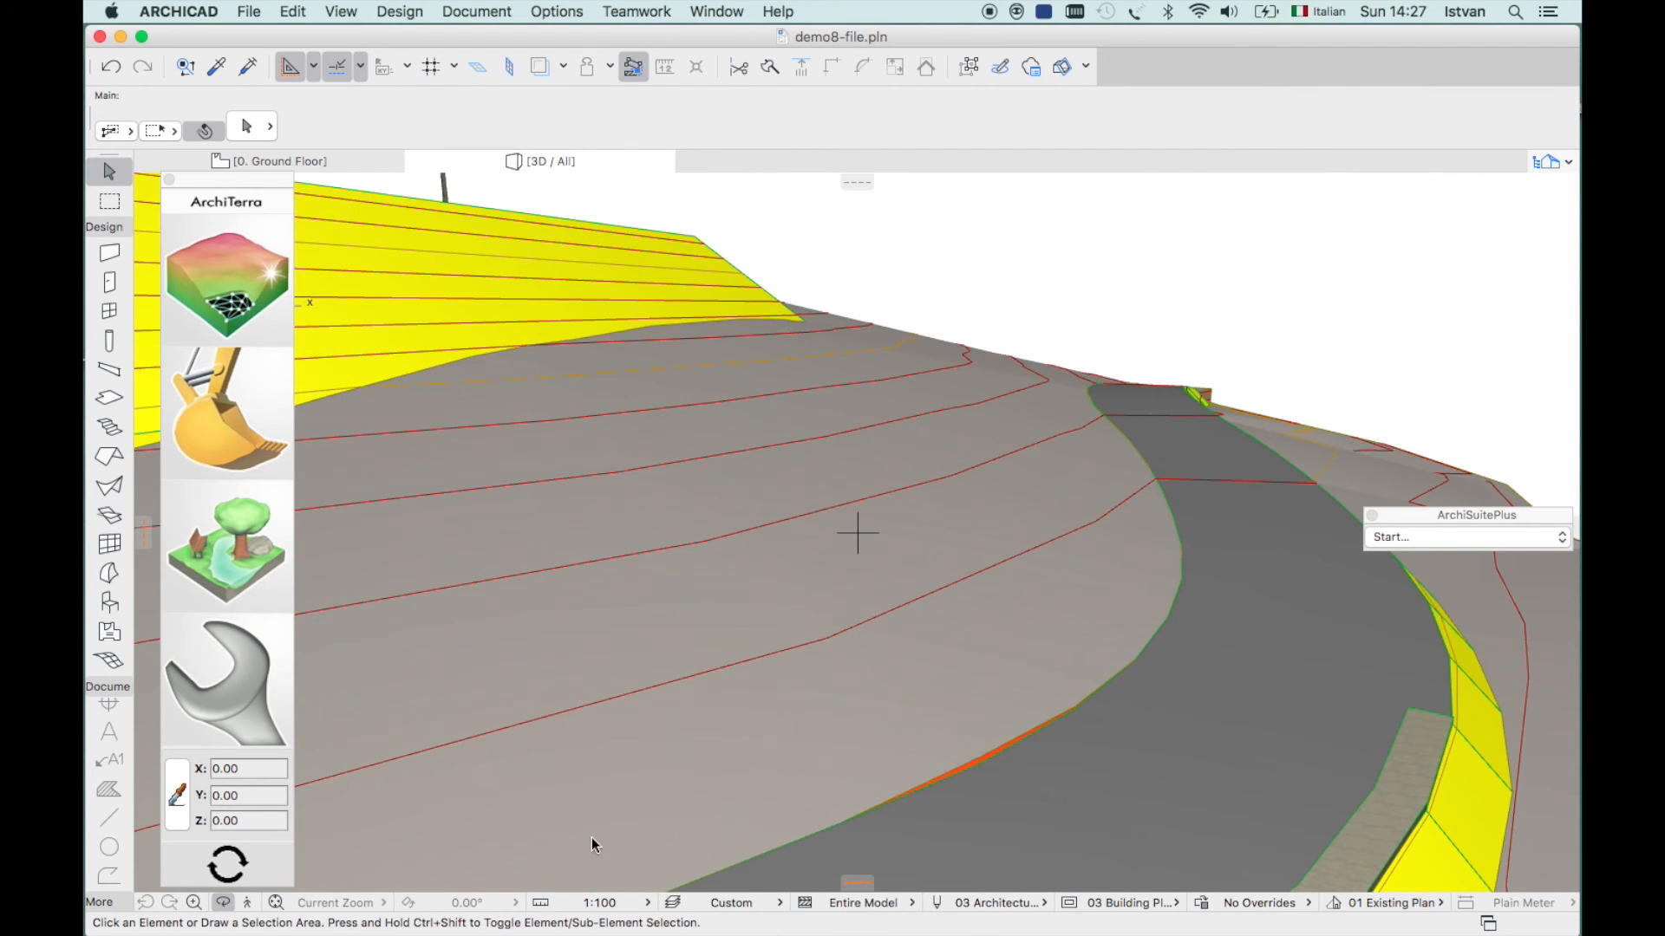
- Fit the terrain in the 3D window, orbit to an oblique angle, and zoom onto the three houses
click(275, 905)
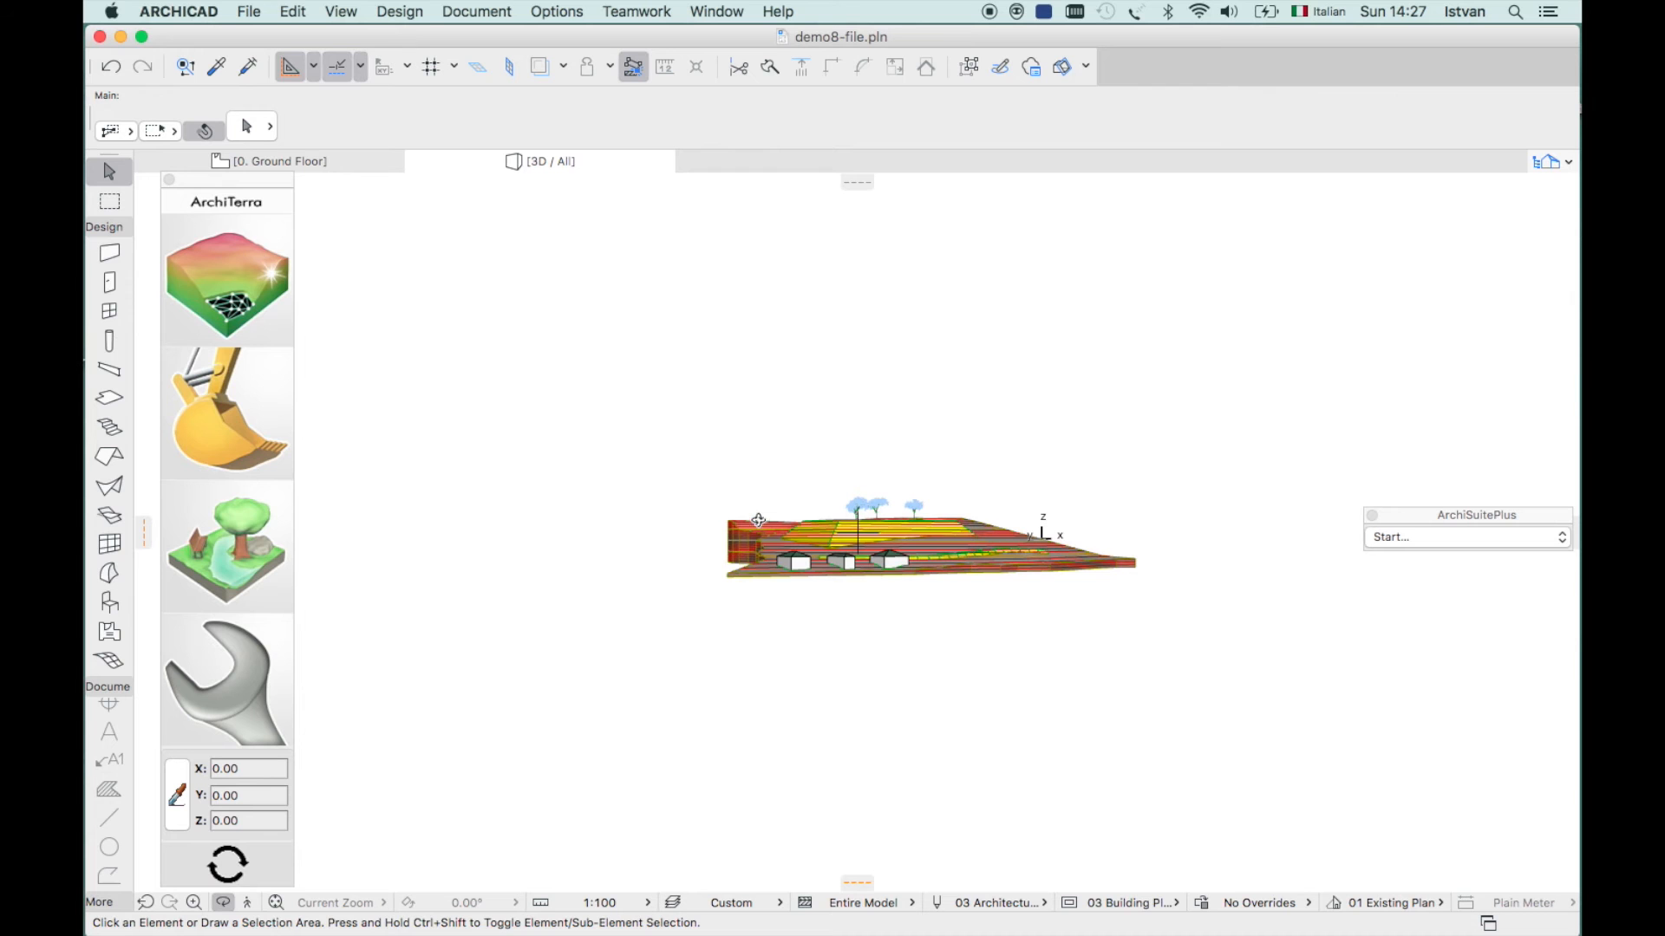
drag(781, 524, 604, 615)
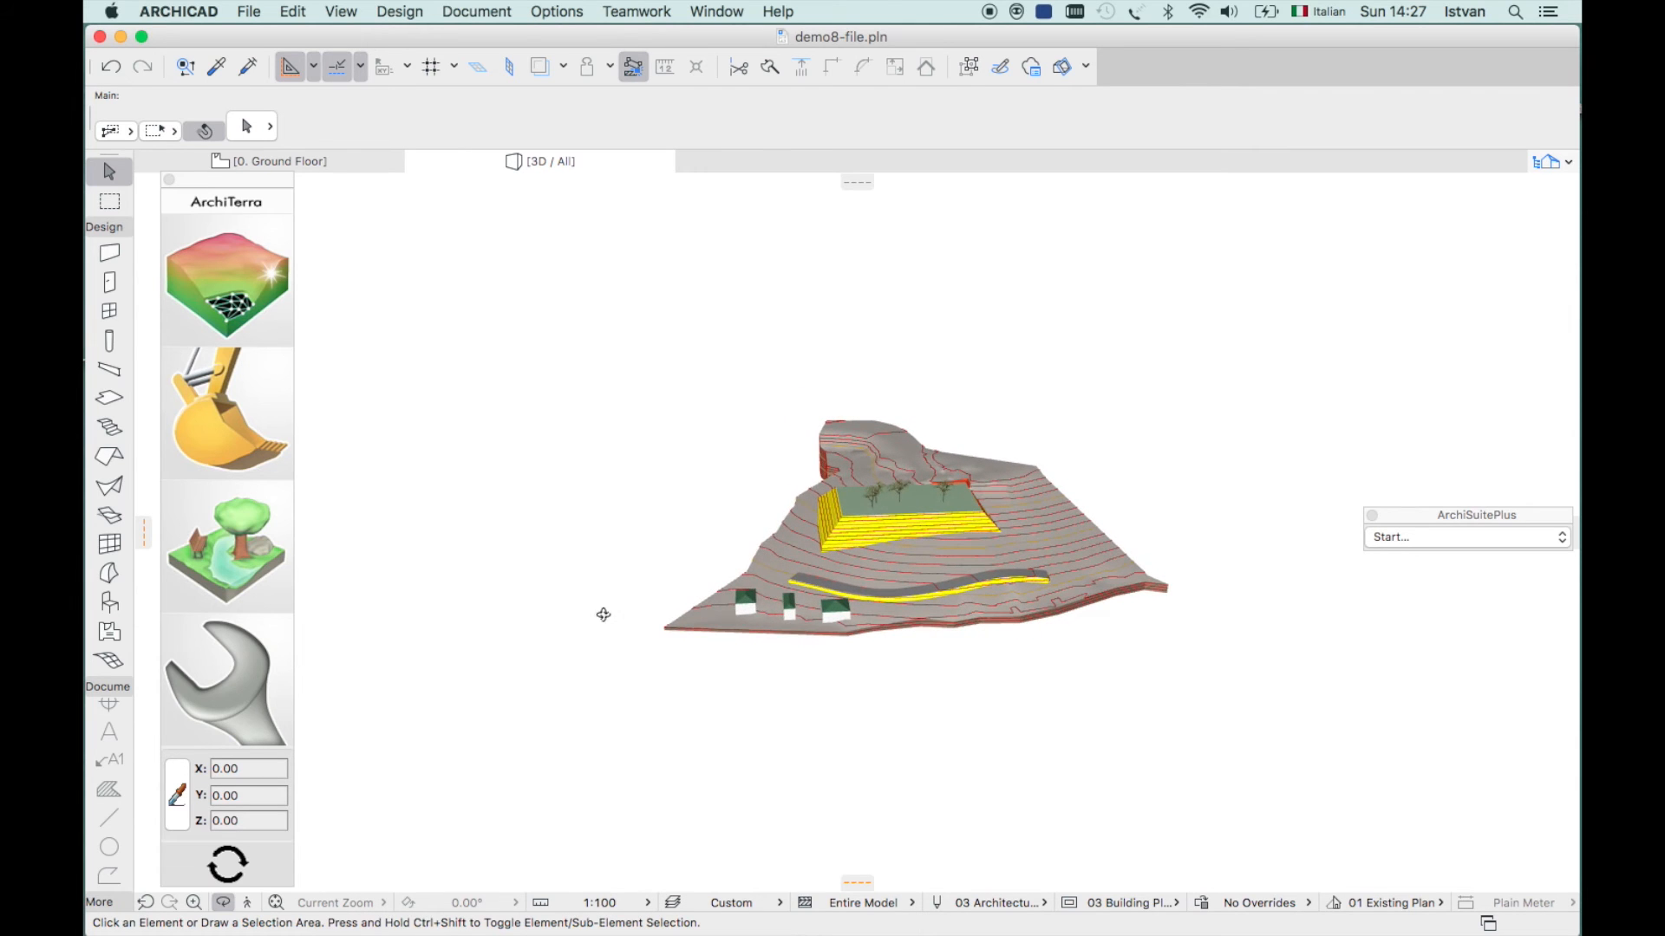
click(192, 904)
click(717, 574)
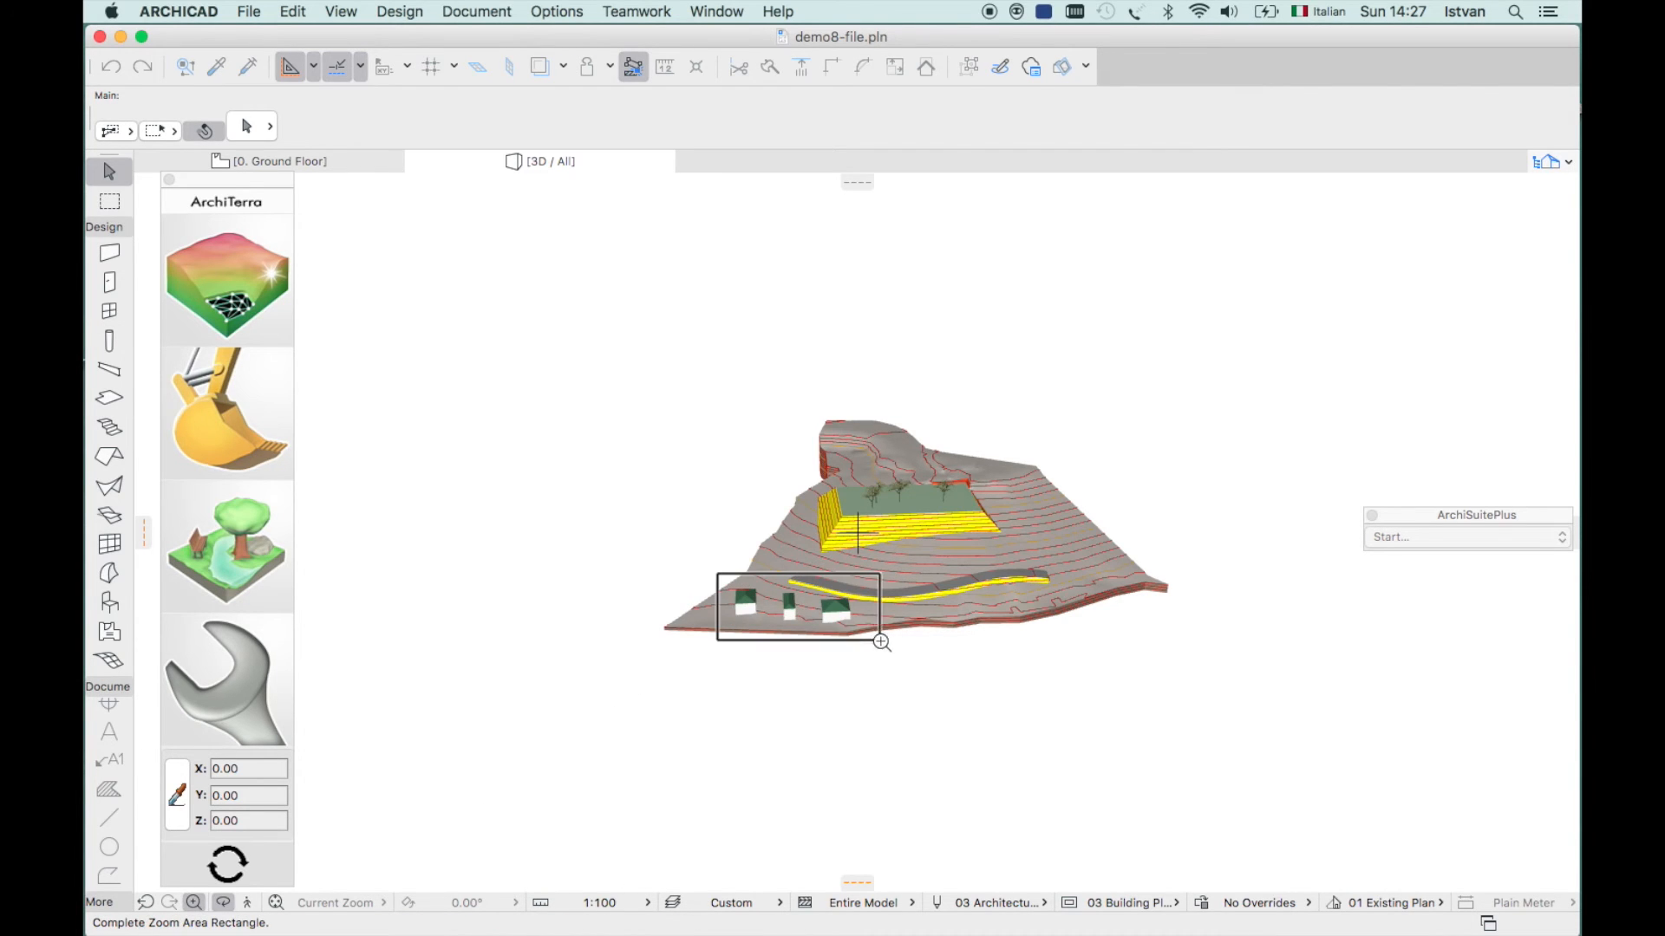
click(881, 644)
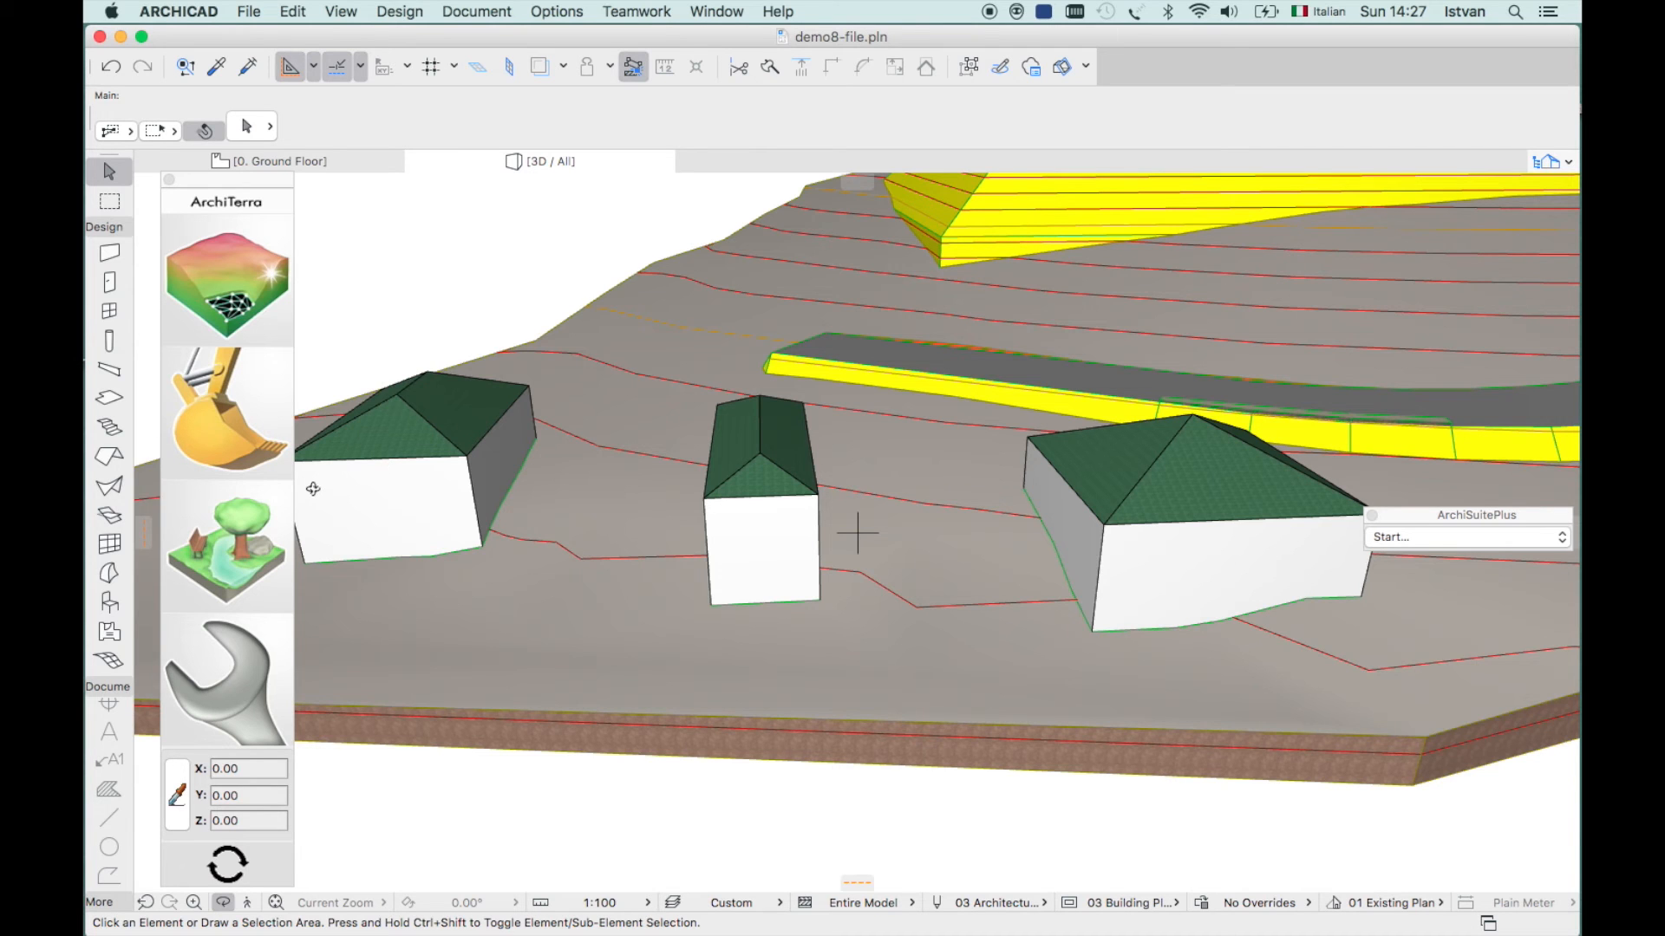
click(244, 559)
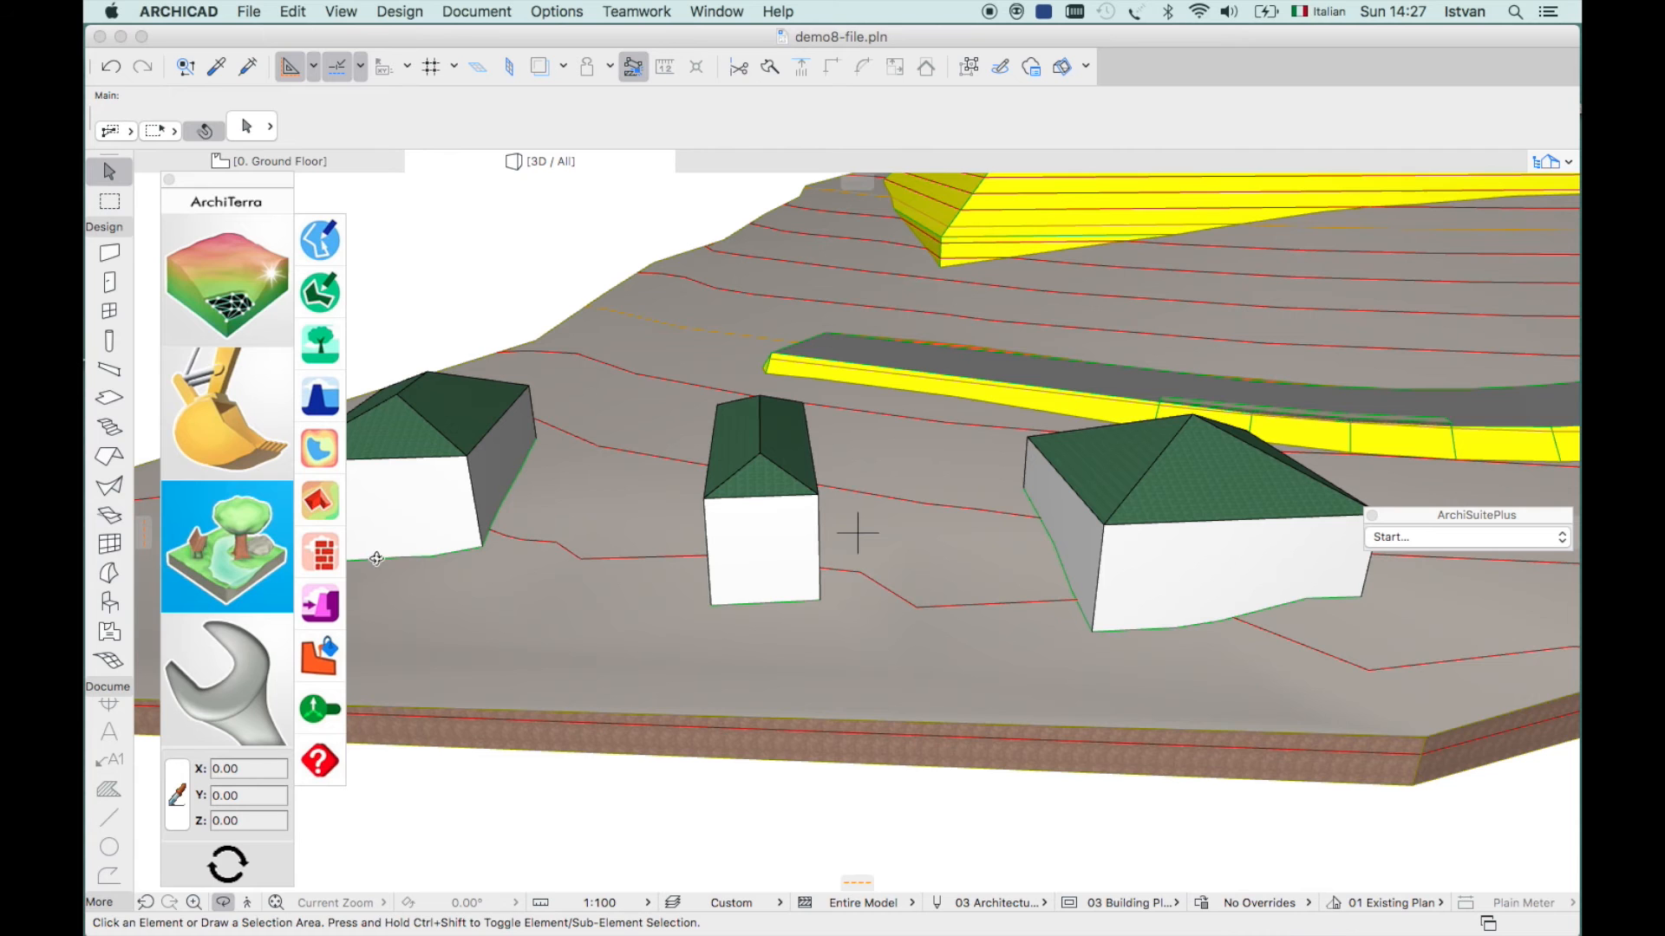
click(321, 499)
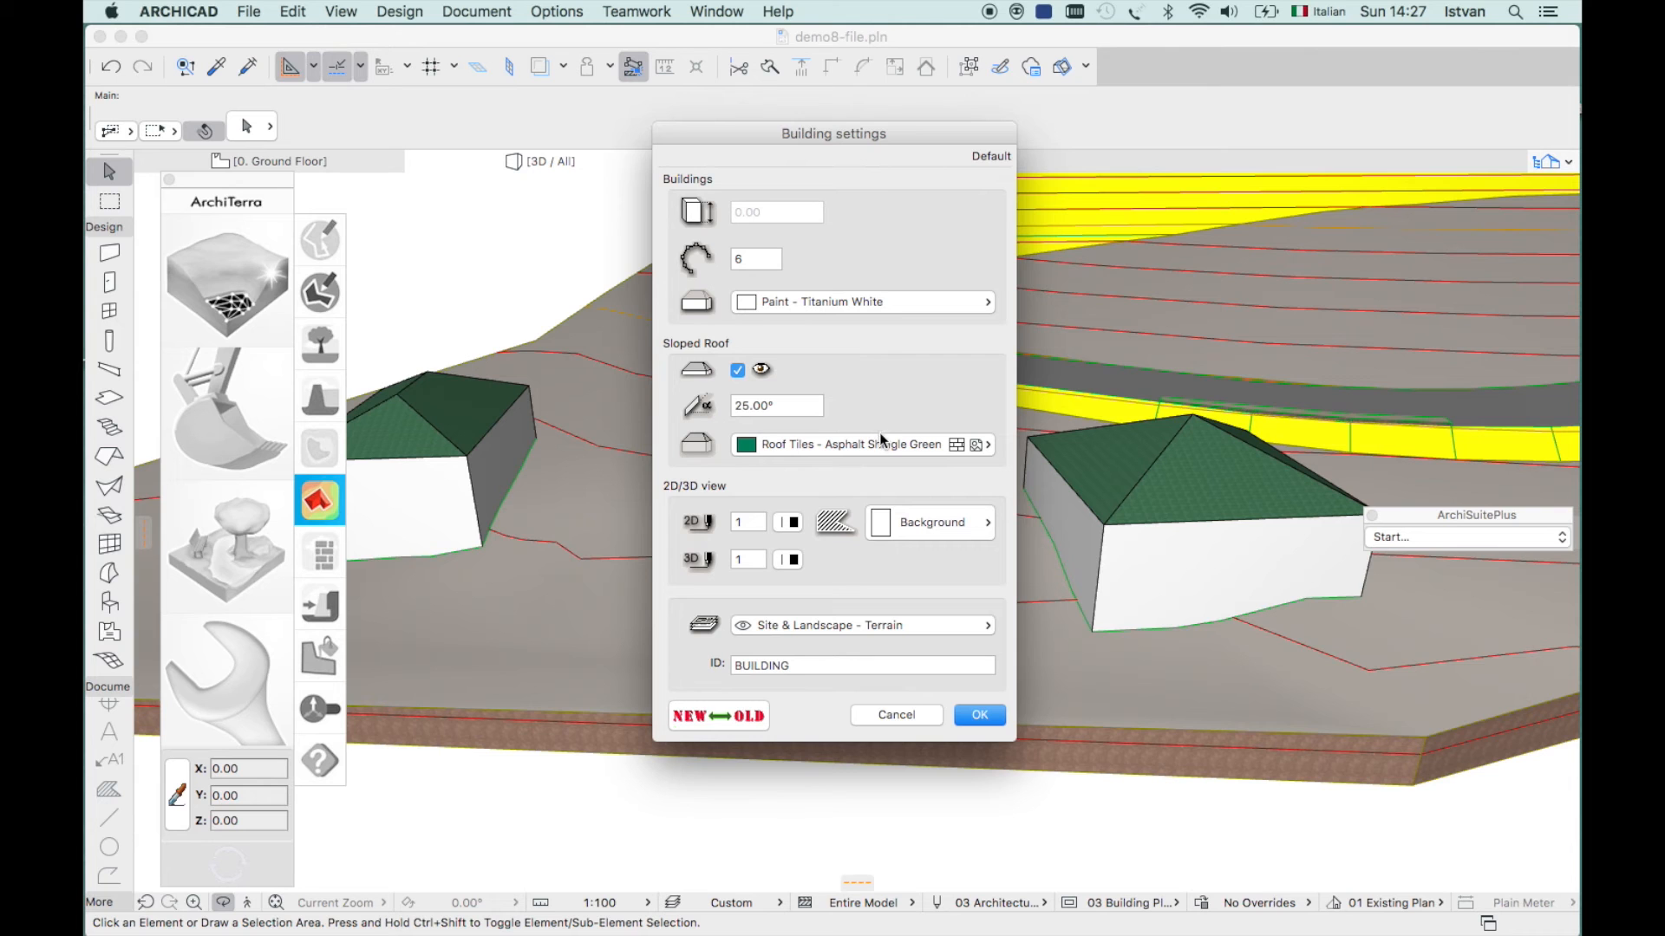
click(893, 714)
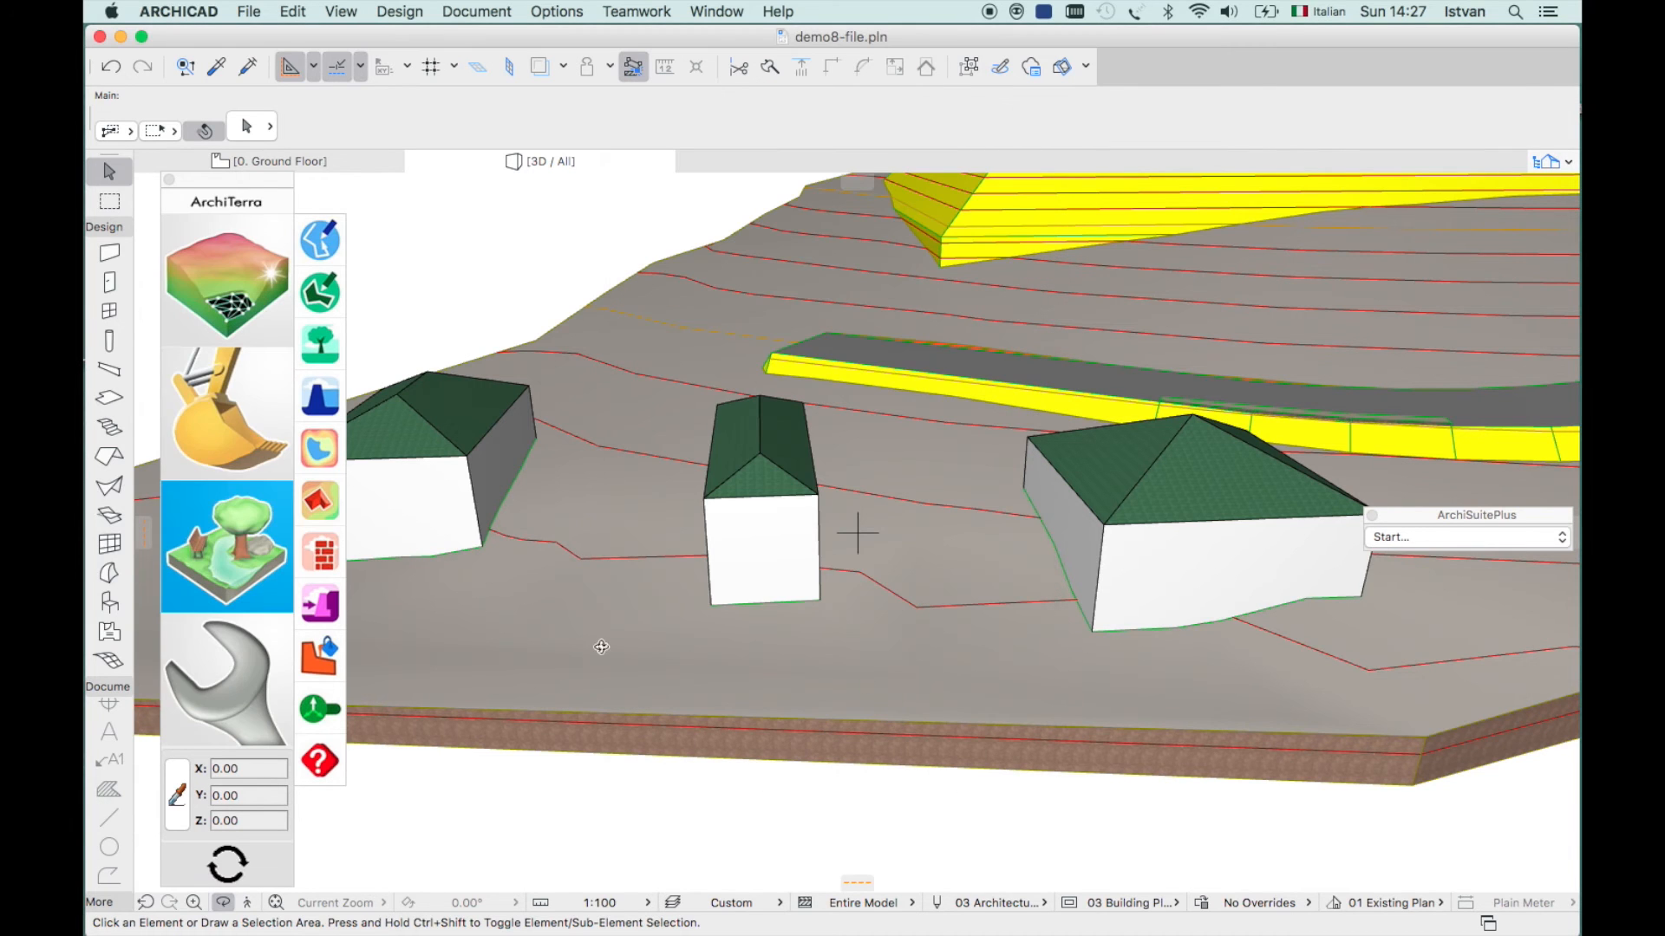
click(317, 554)
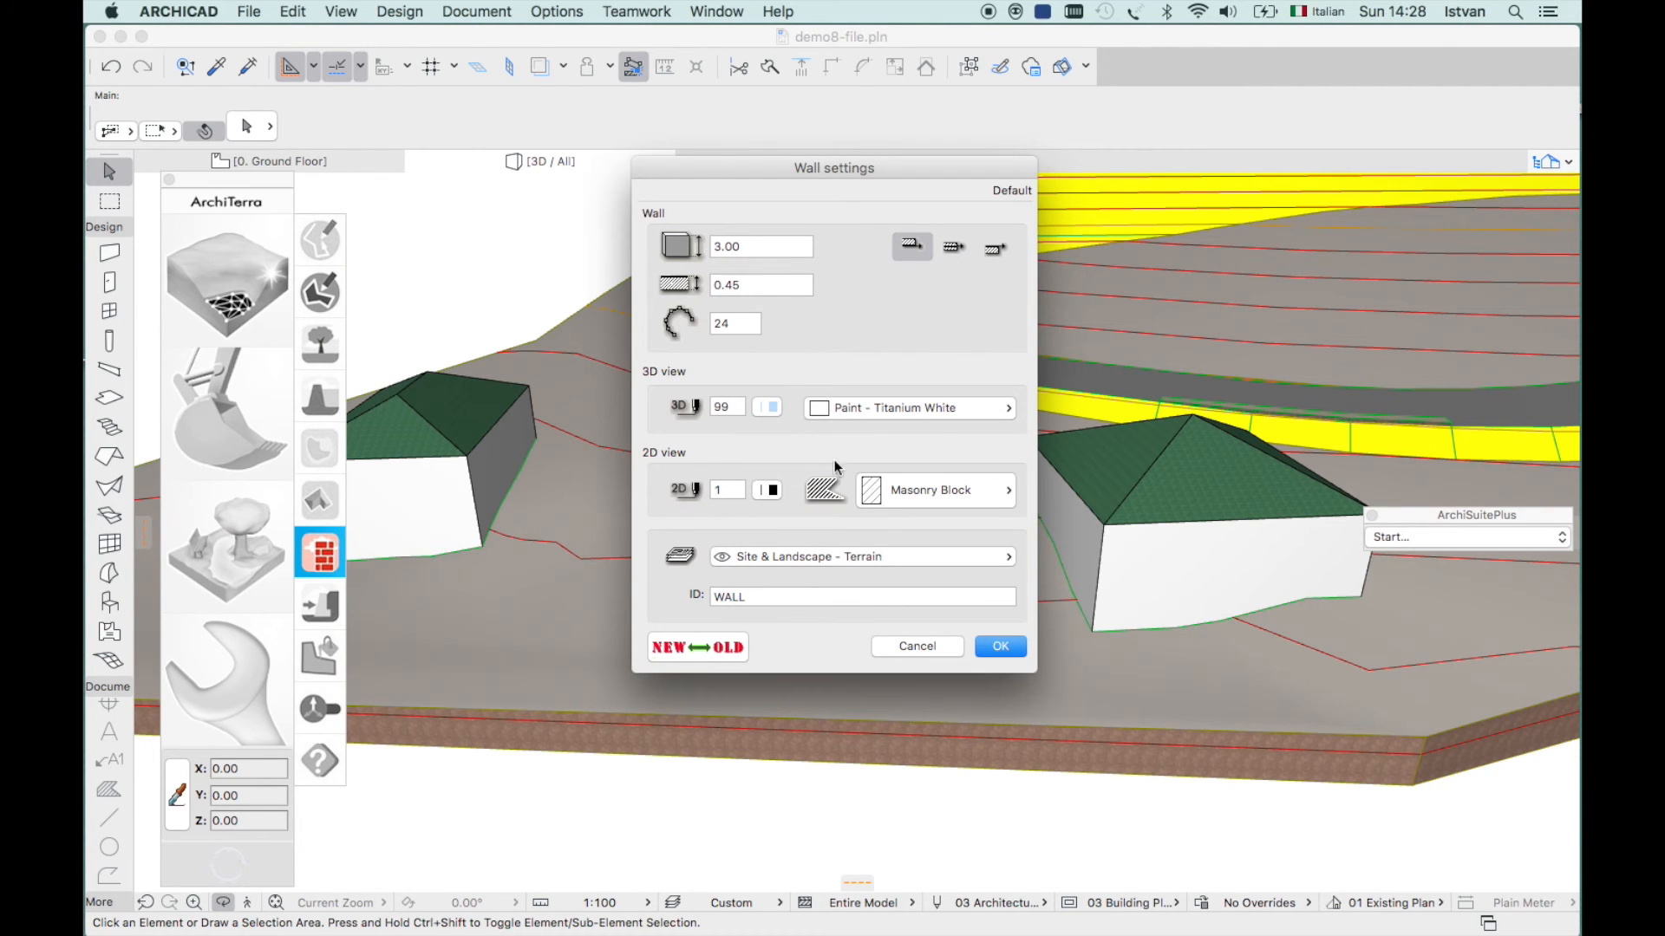
click(914, 645)
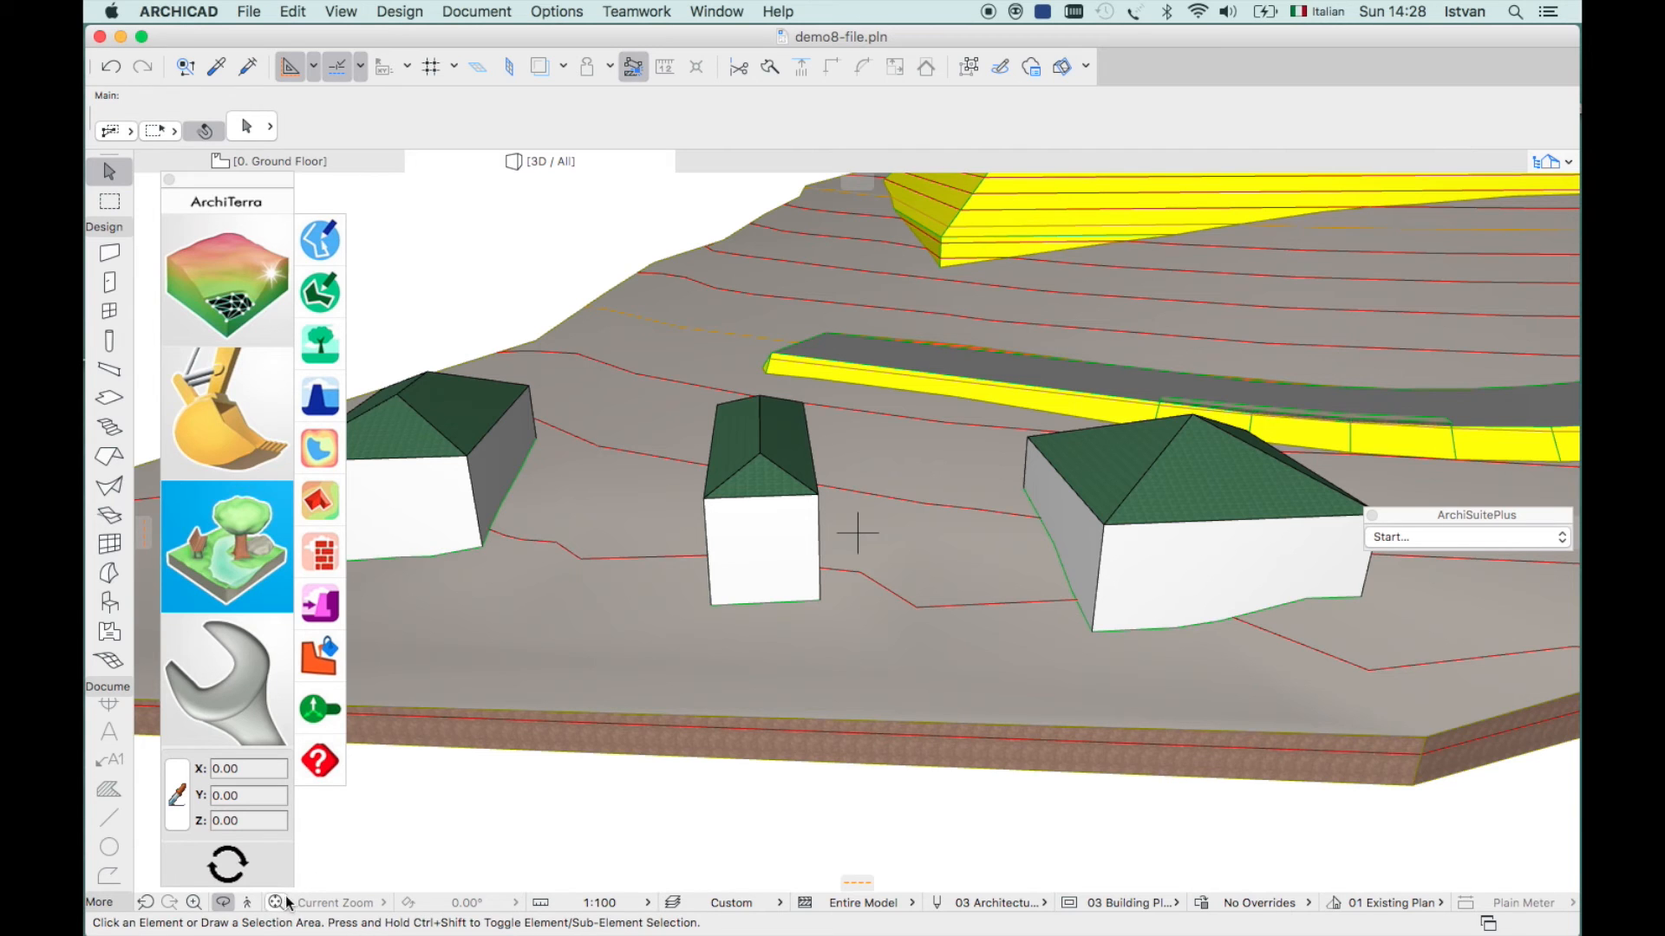
- Return to the Ground Floor plan and zoom into the upper road stretch
click(363, 156)
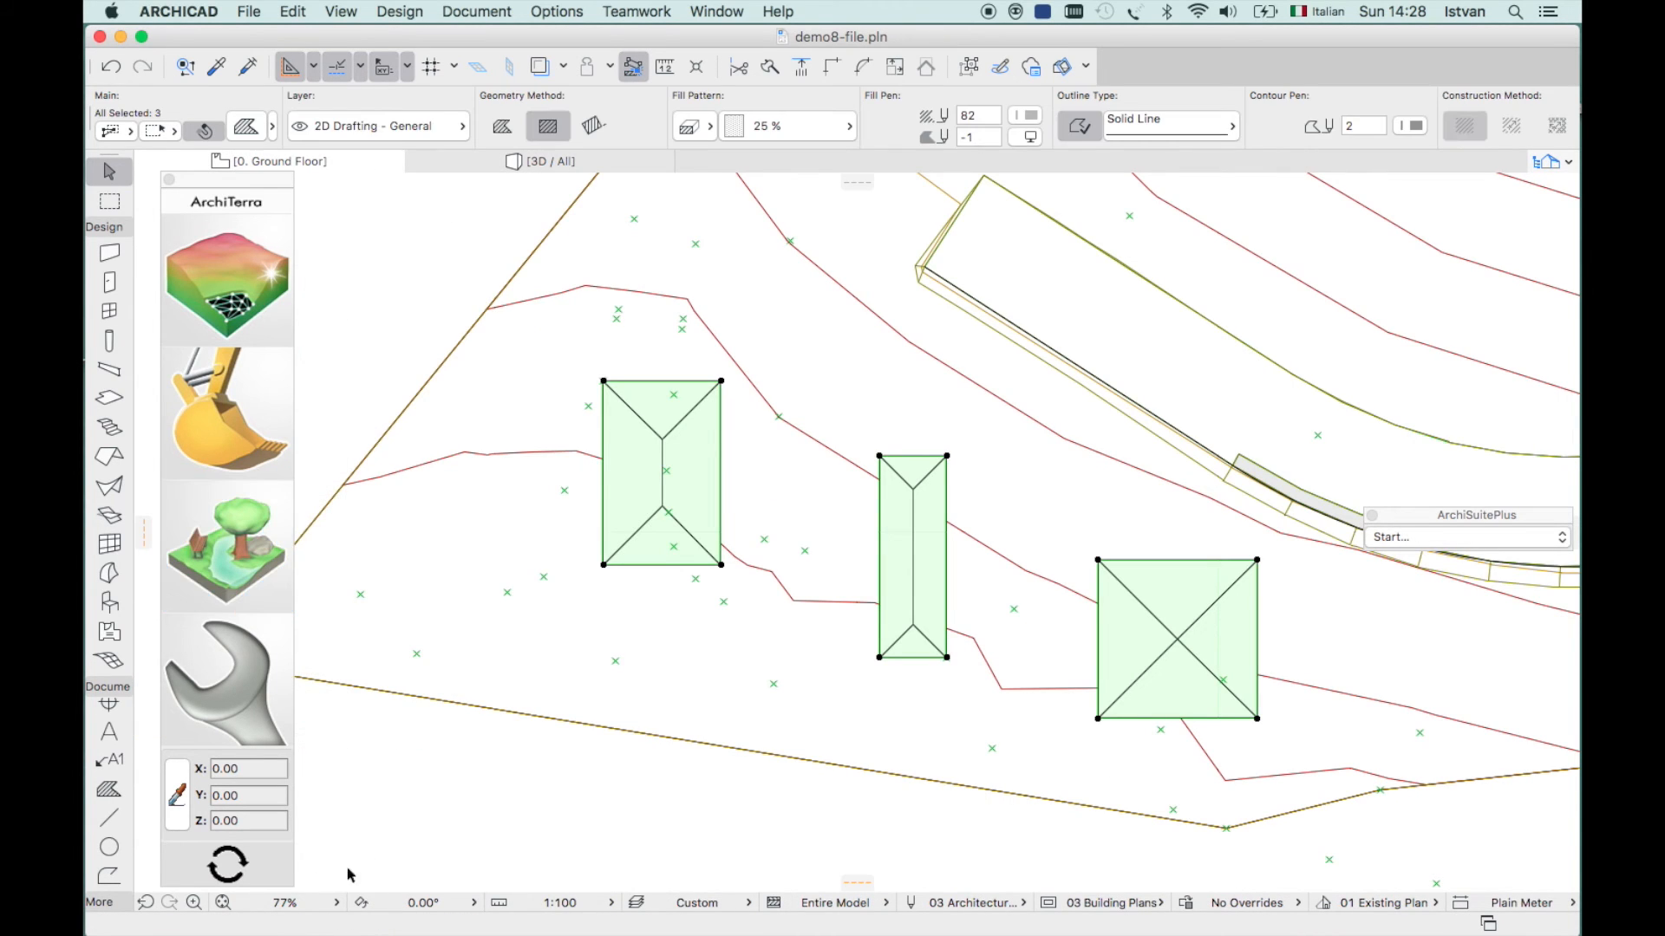
click(223, 903)
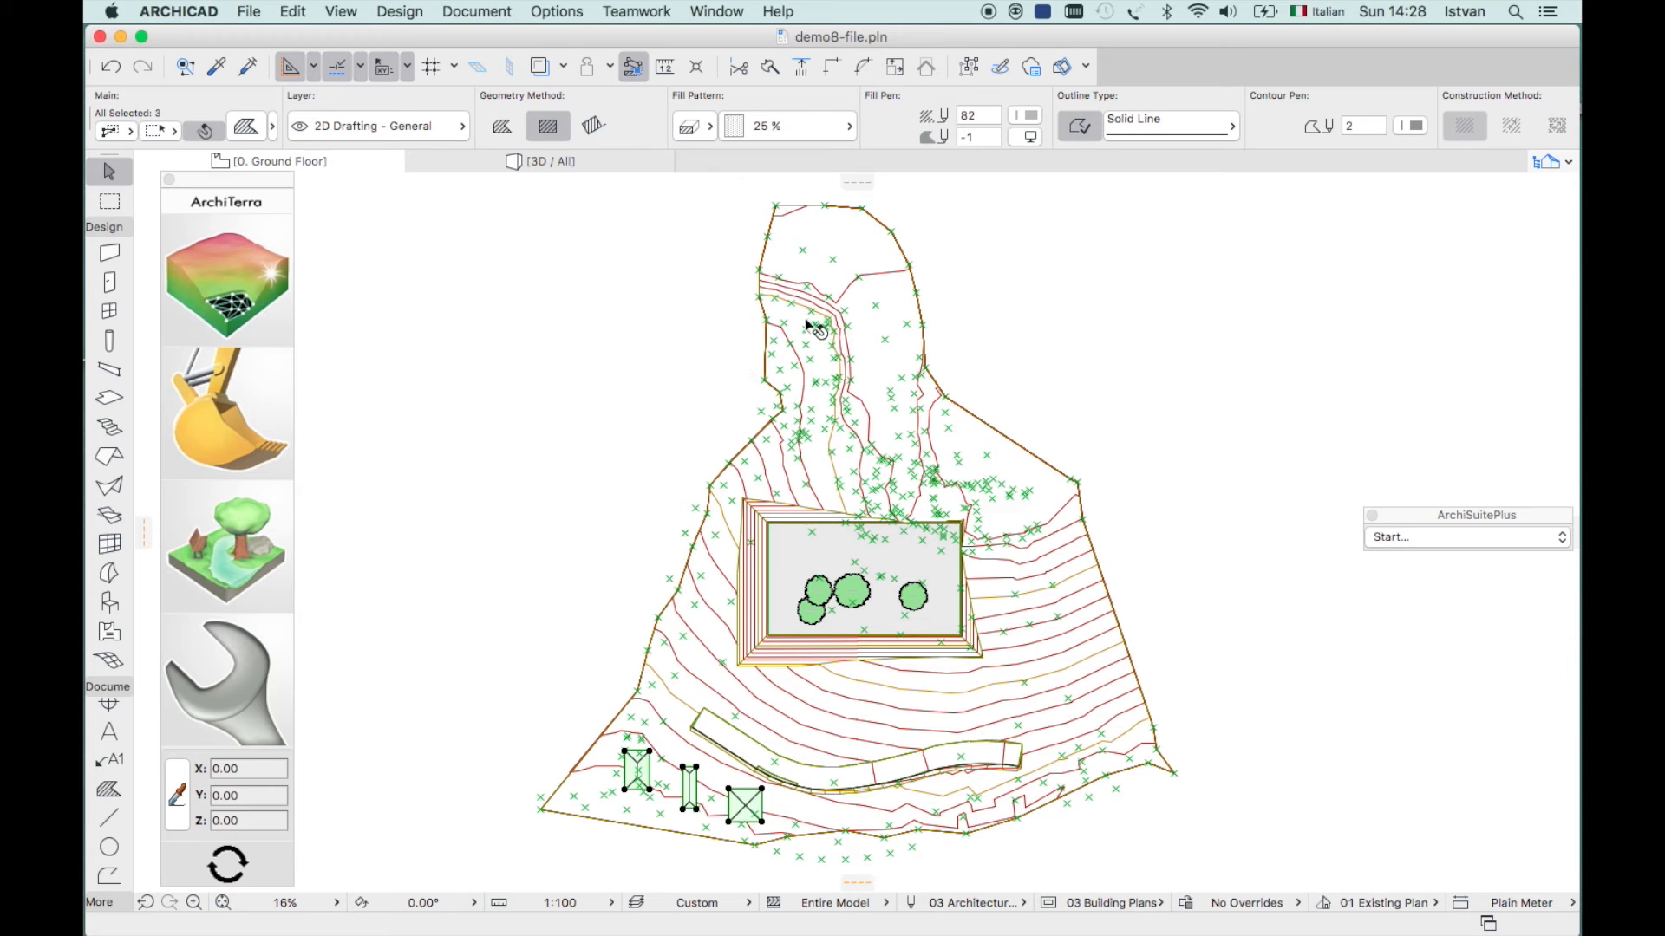
click(192, 903)
click(714, 252)
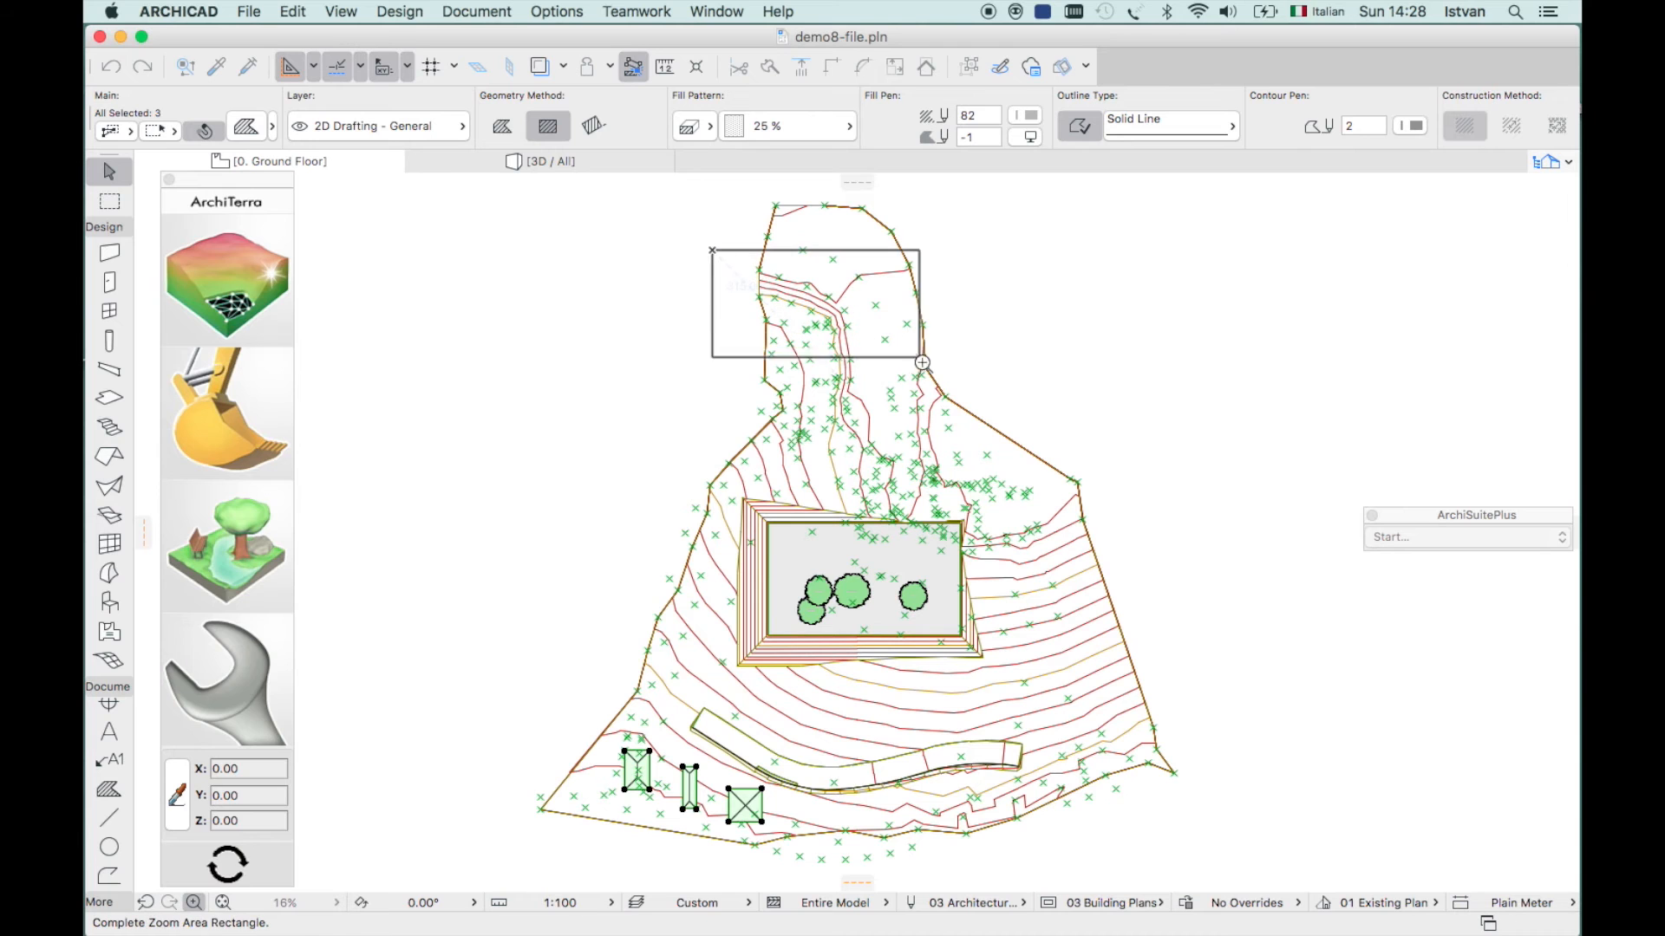
click(983, 400)
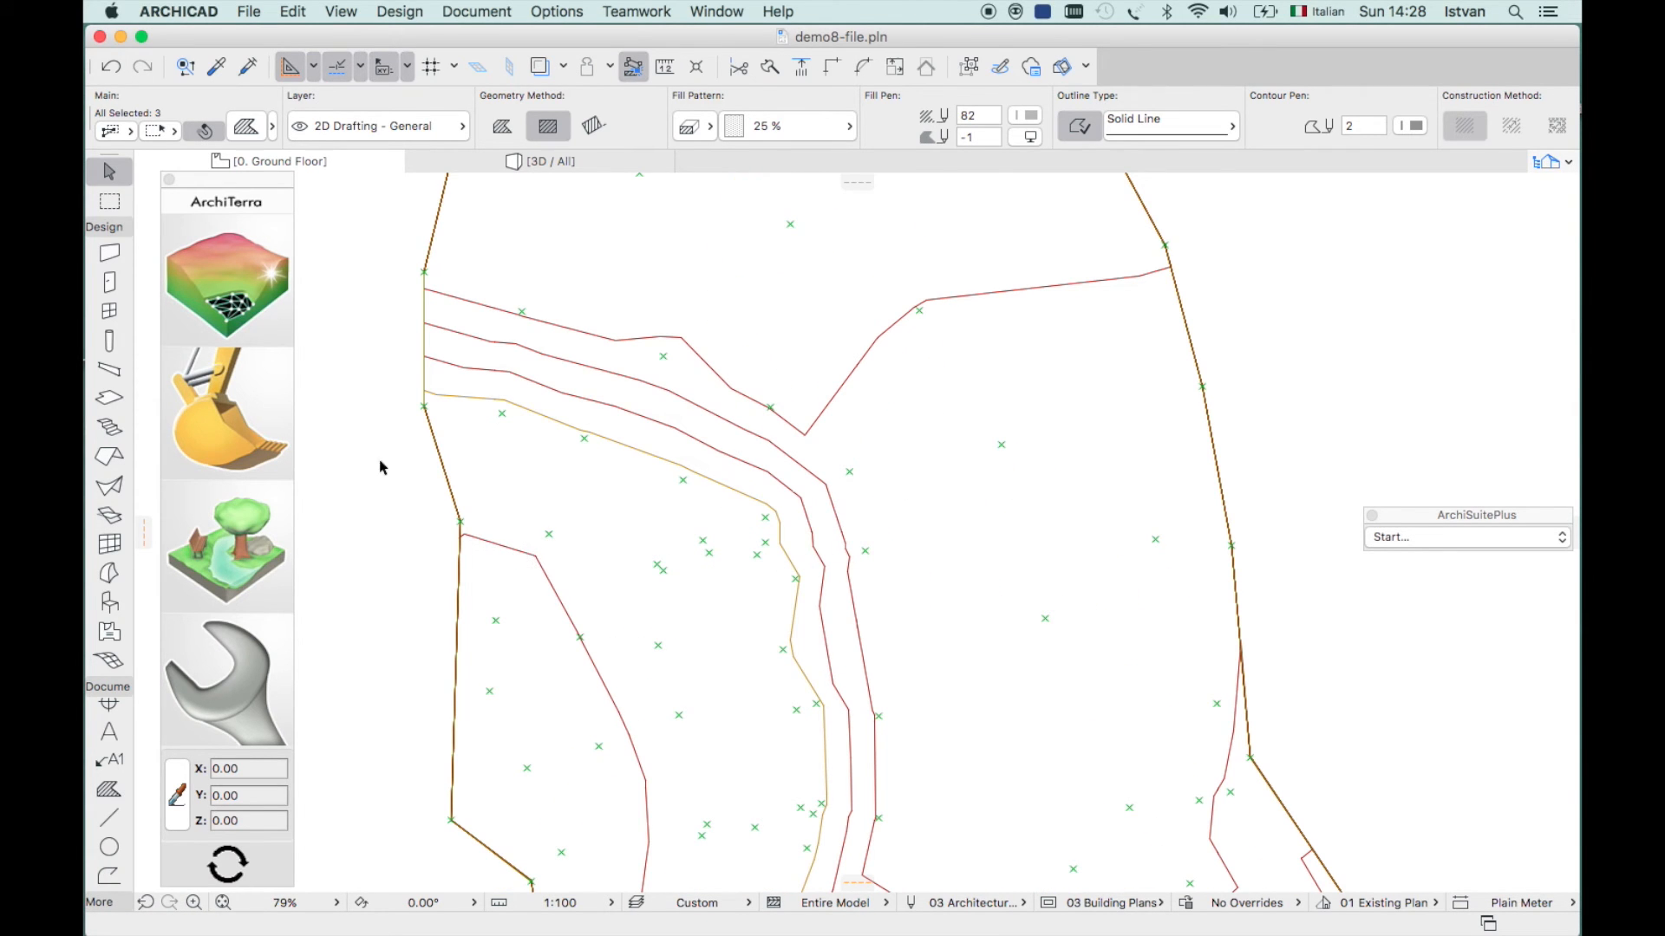
- Draw a three-node polyline across the upper road with the Landscape Polyline tool
click(255, 579)
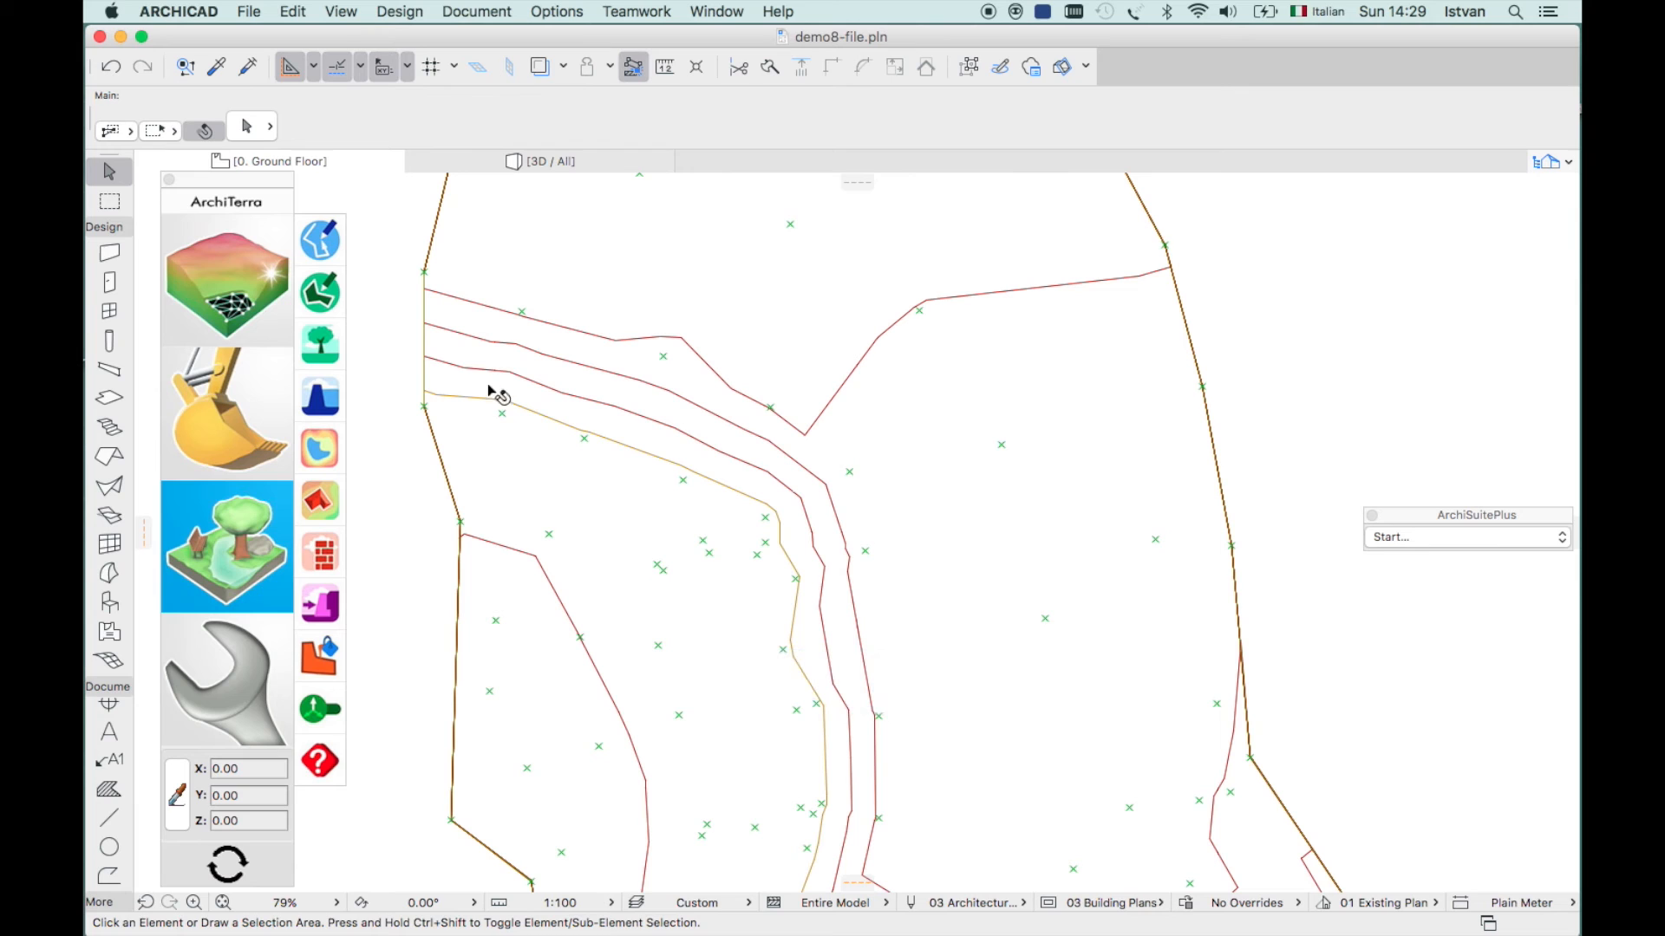
click(321, 248)
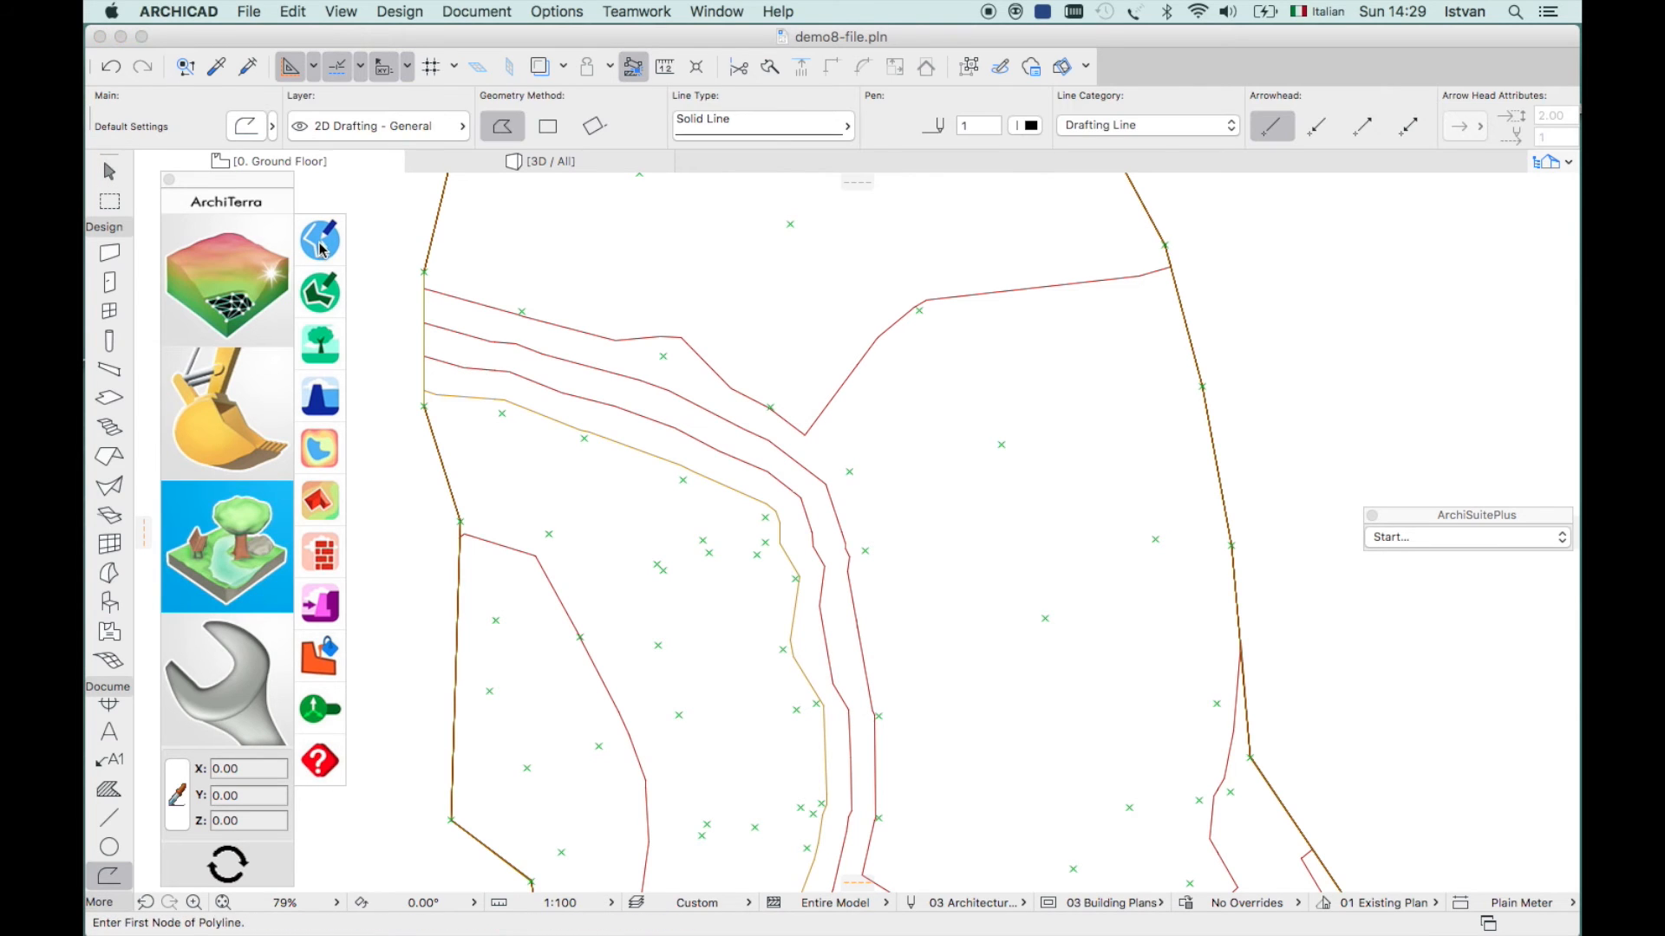
click(684, 593)
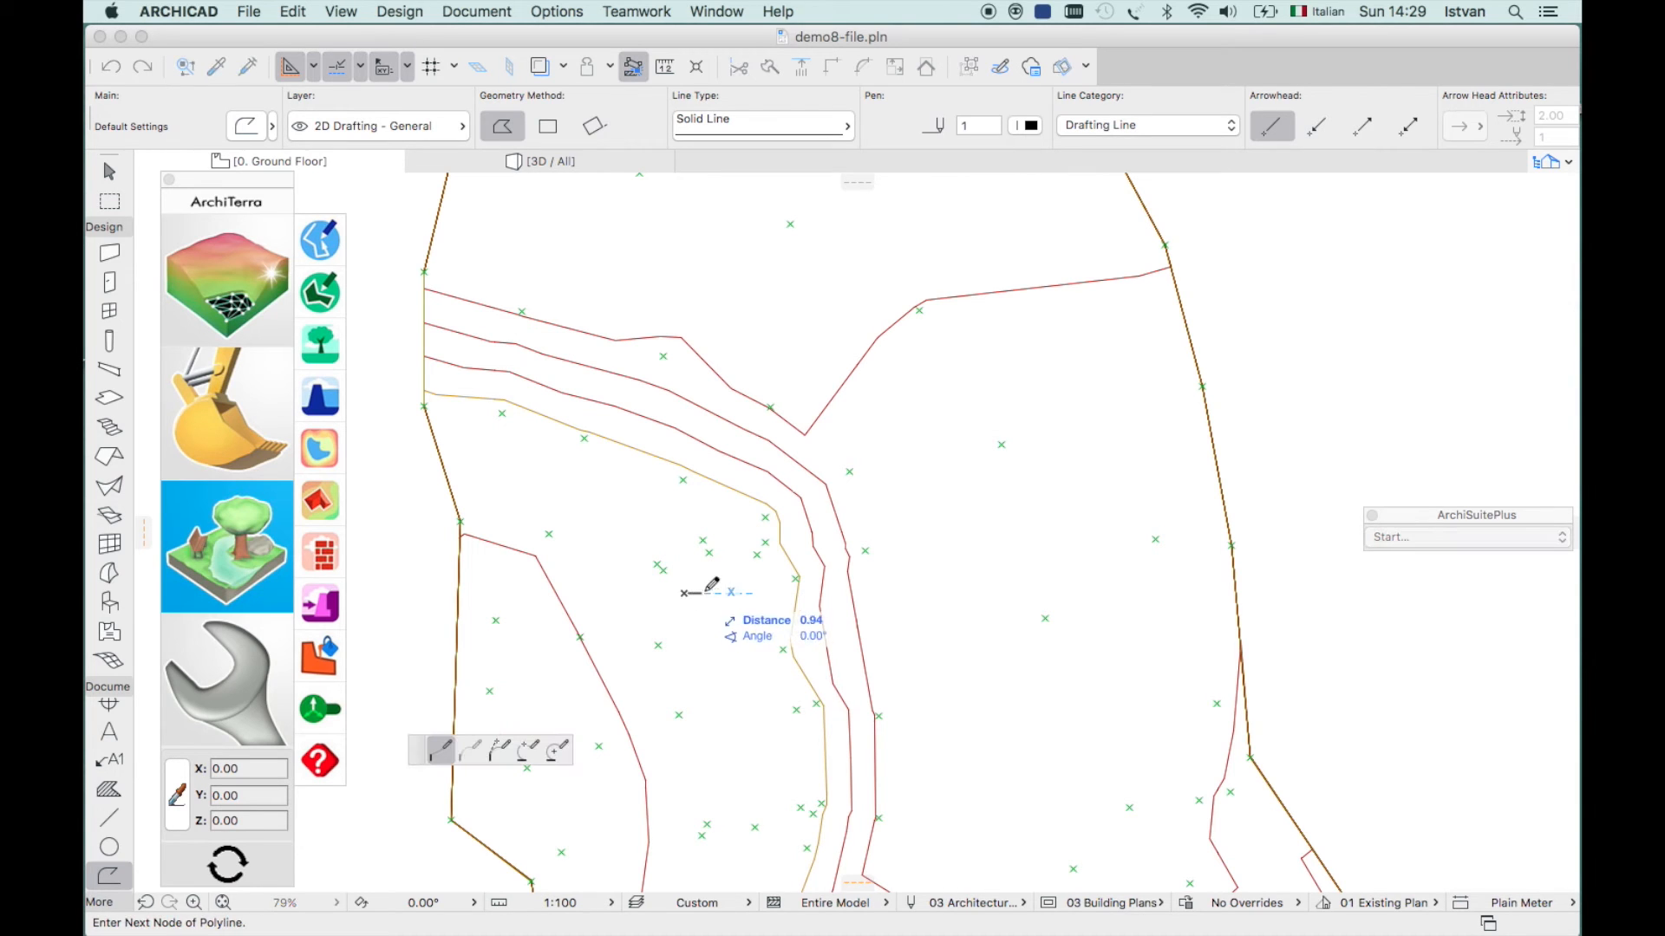
click(768, 576)
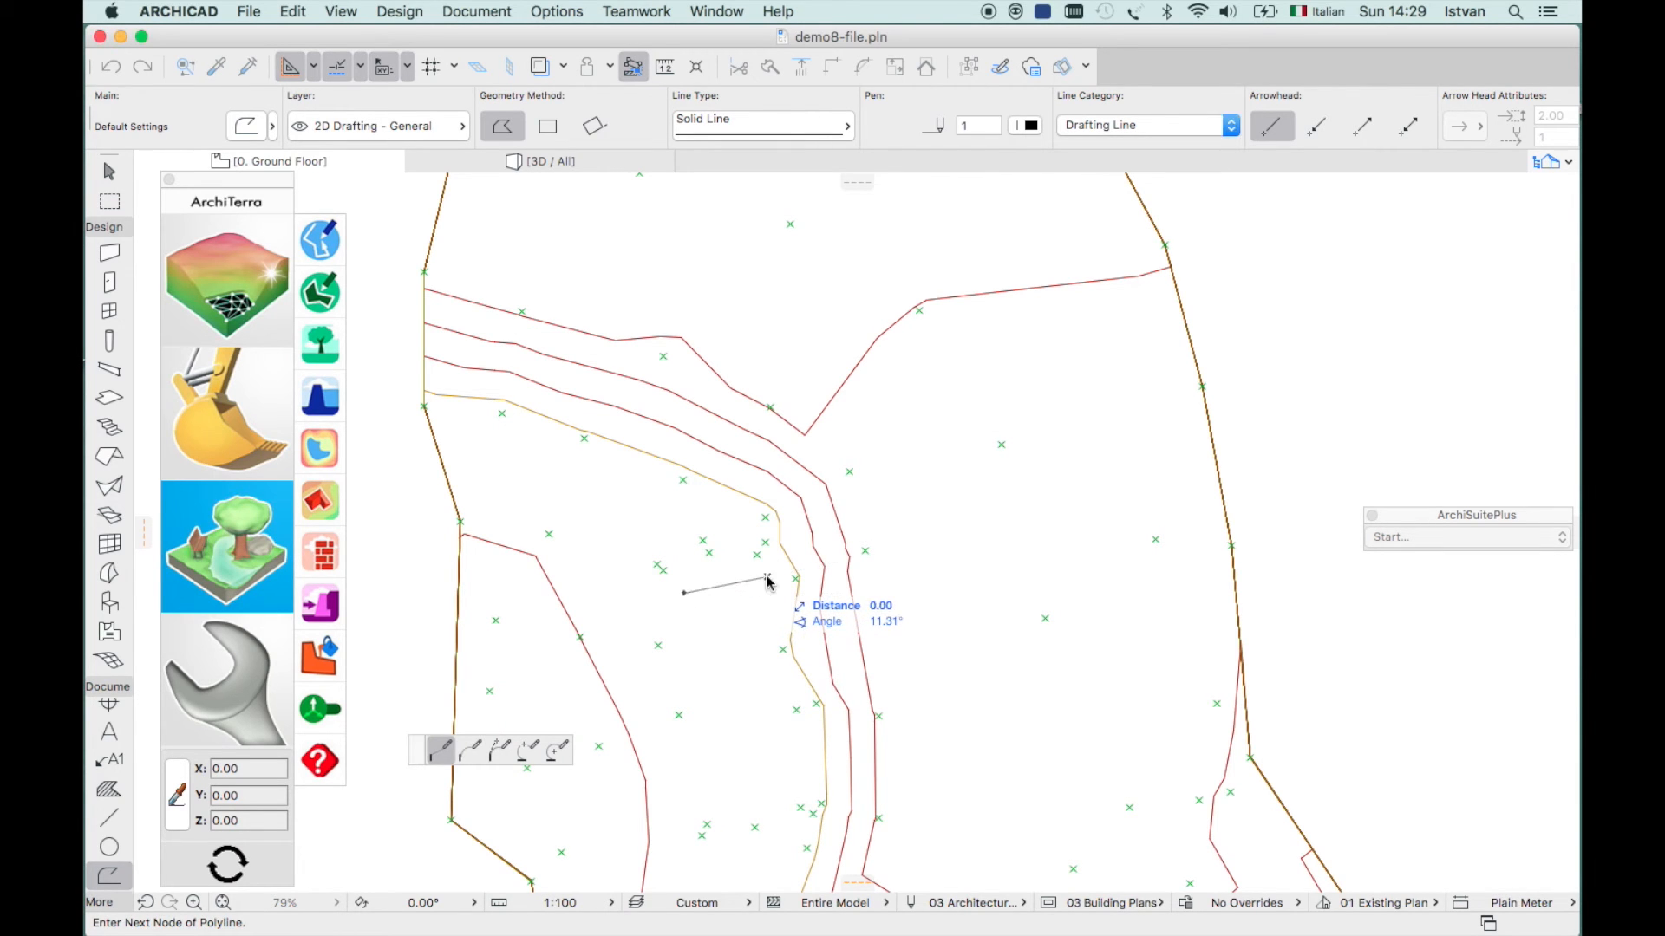
double_click(921, 530)
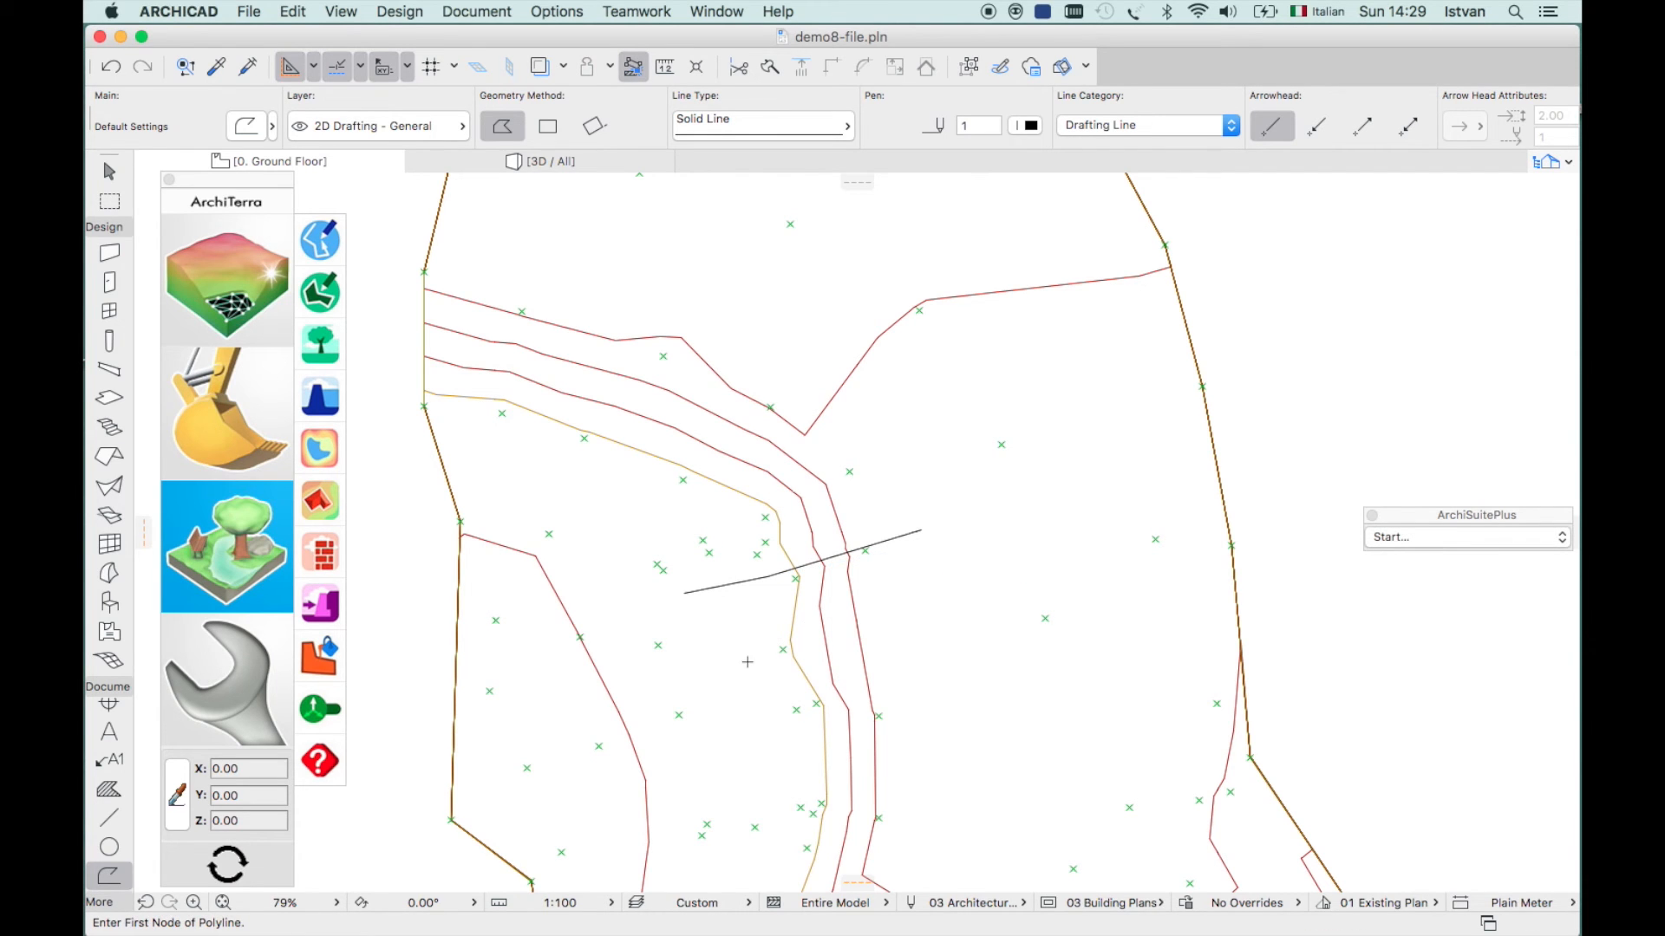
- Draw a second, multi-node polyline across the road just below the first
click(697, 725)
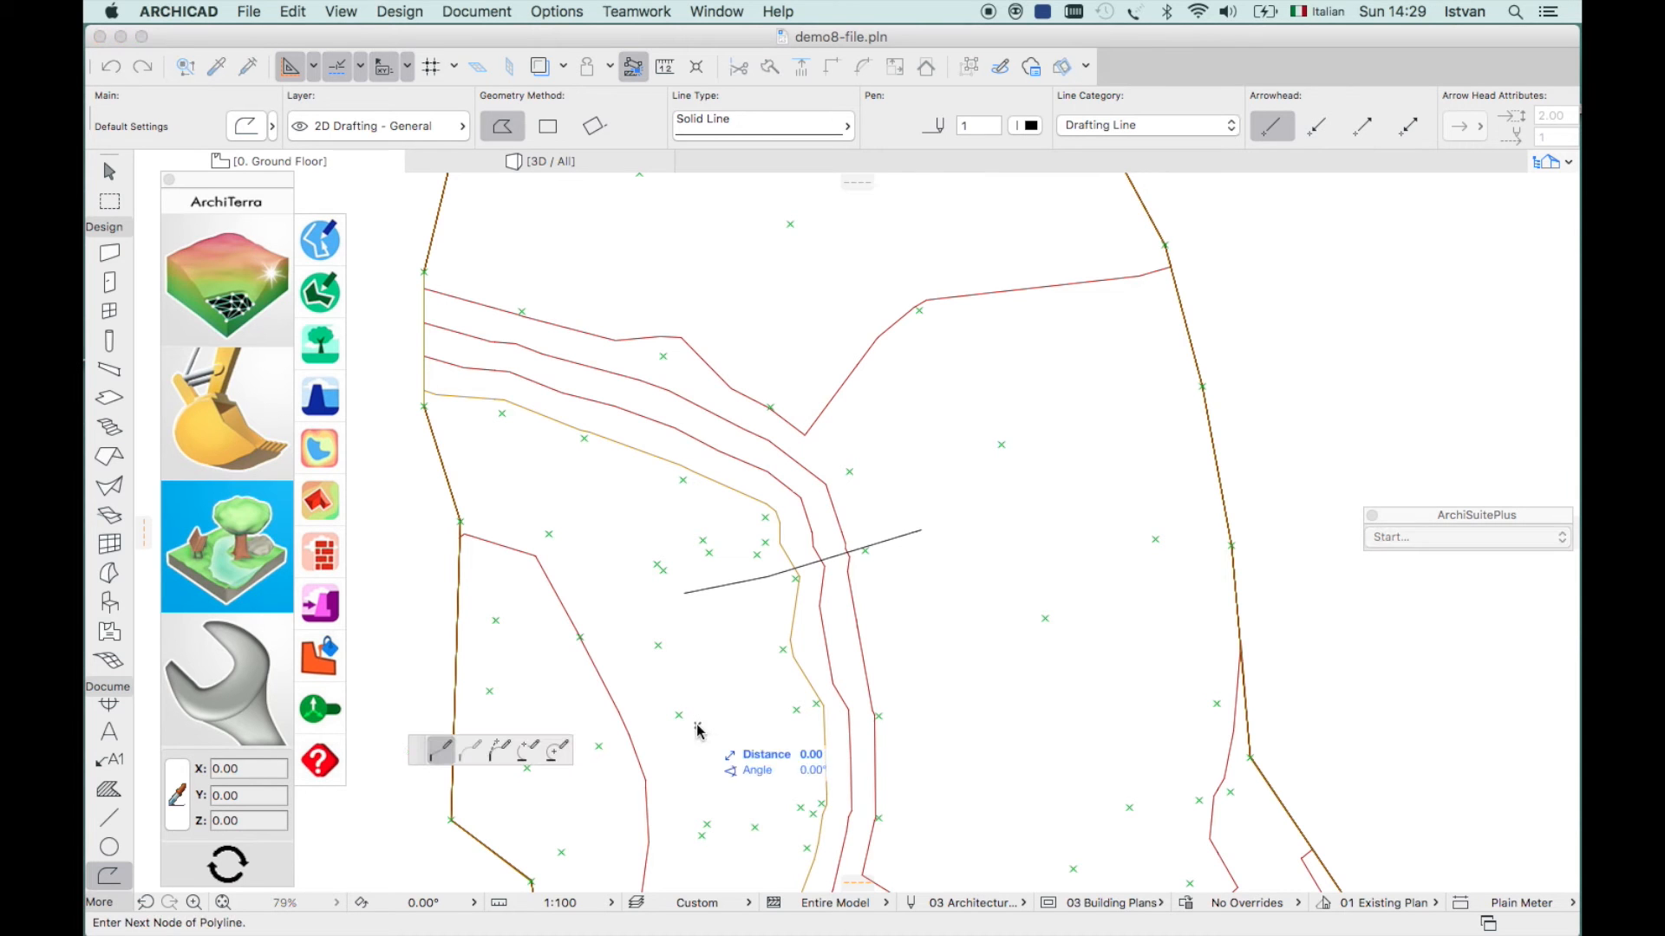
click(812, 695)
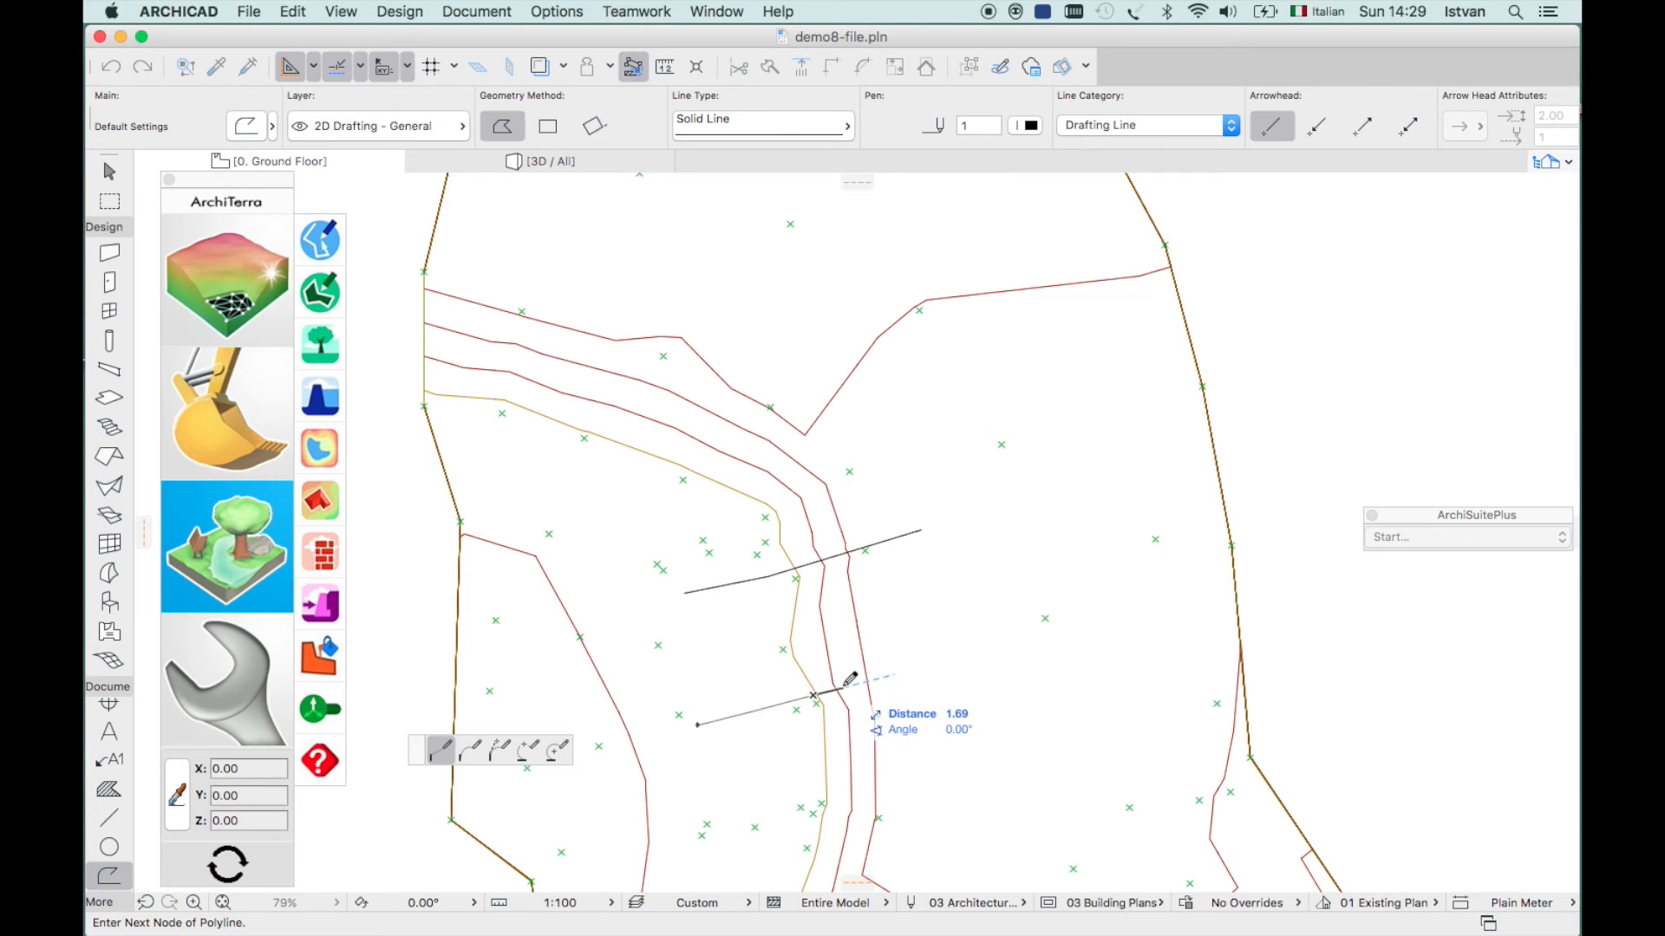
click(846, 687)
click(870, 676)
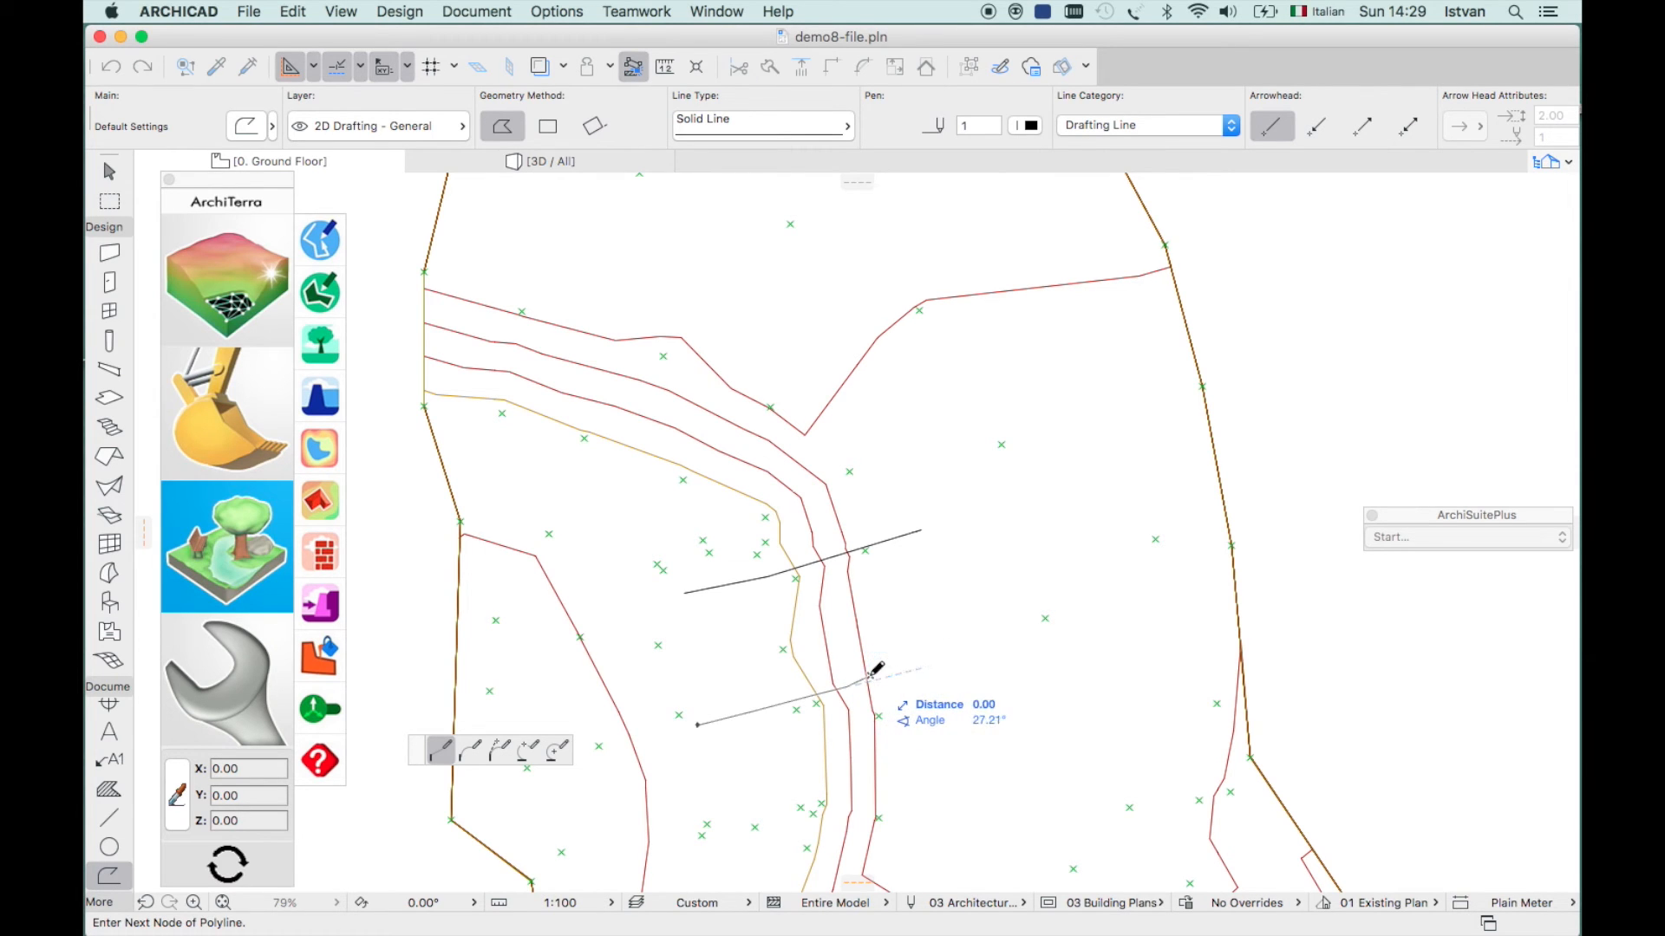
double_click(944, 642)
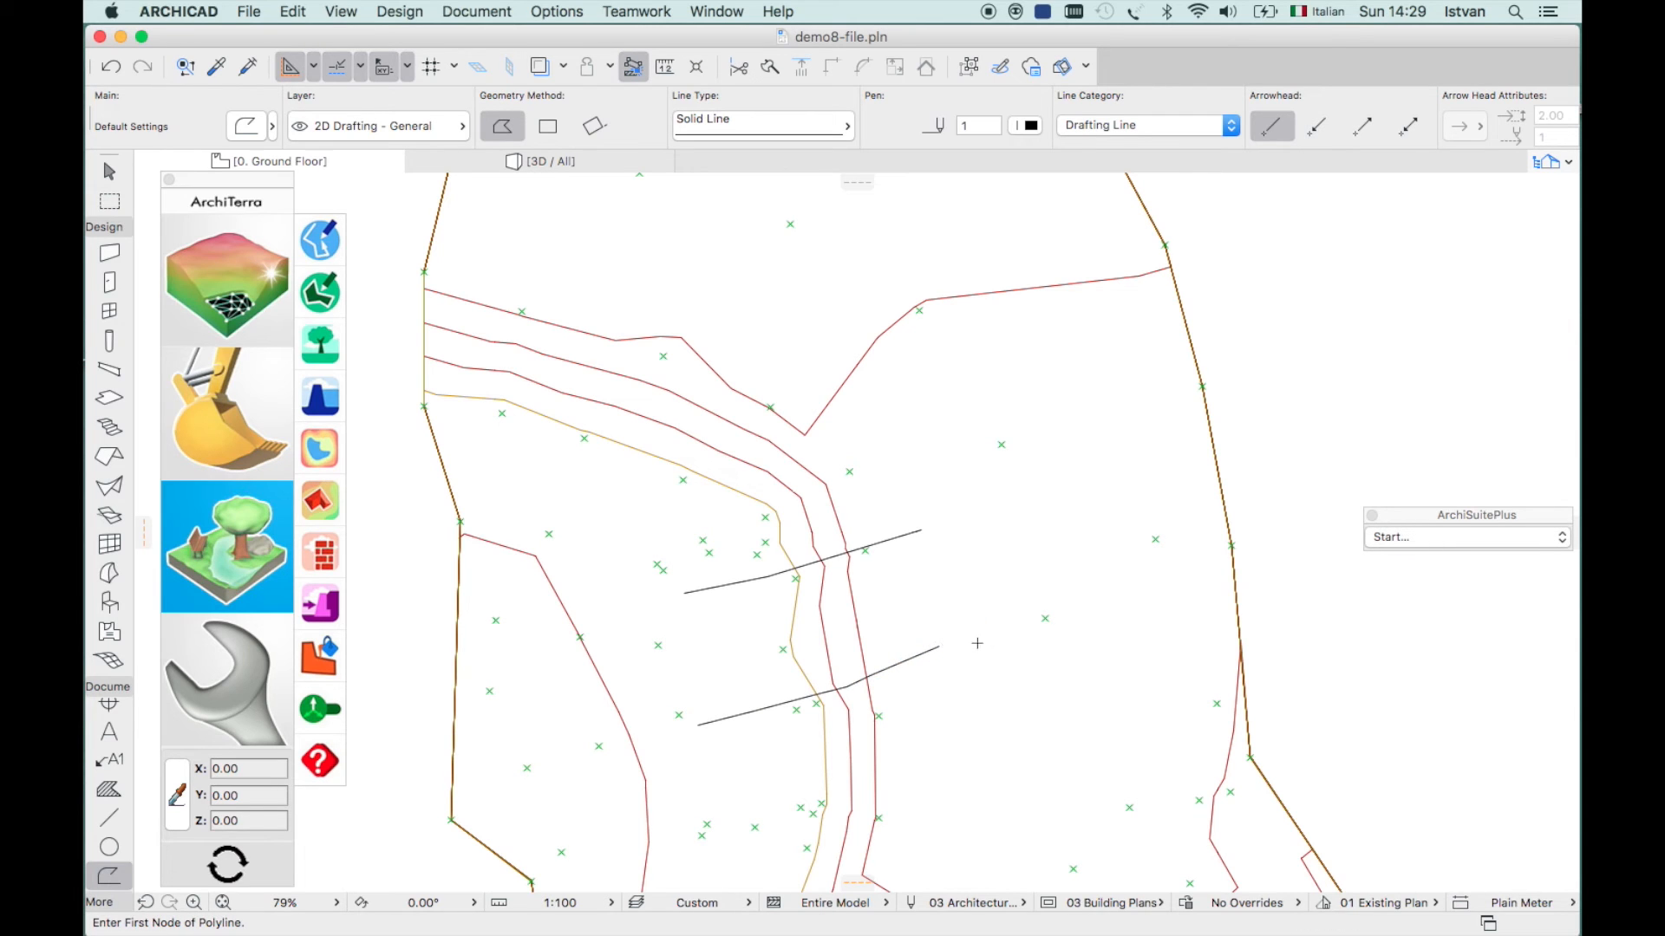
key(Escape)
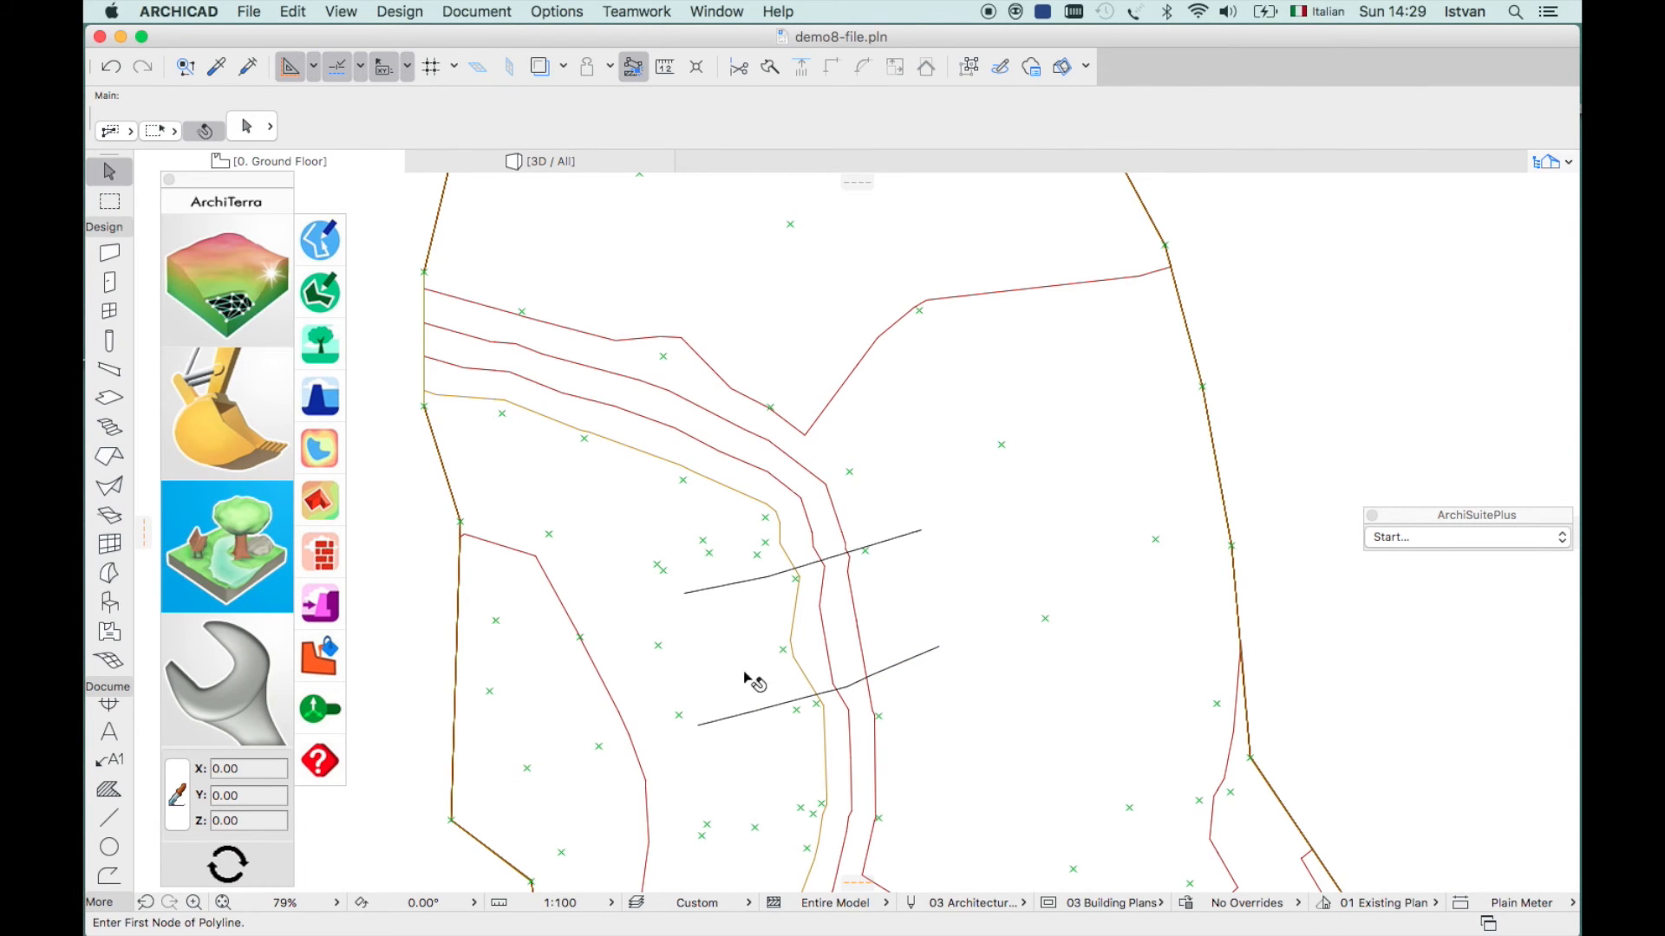
- Turn both polylines across the northern road into 3.00-high, 0.45-thick ArchiTerra masonry walls
click(688, 596)
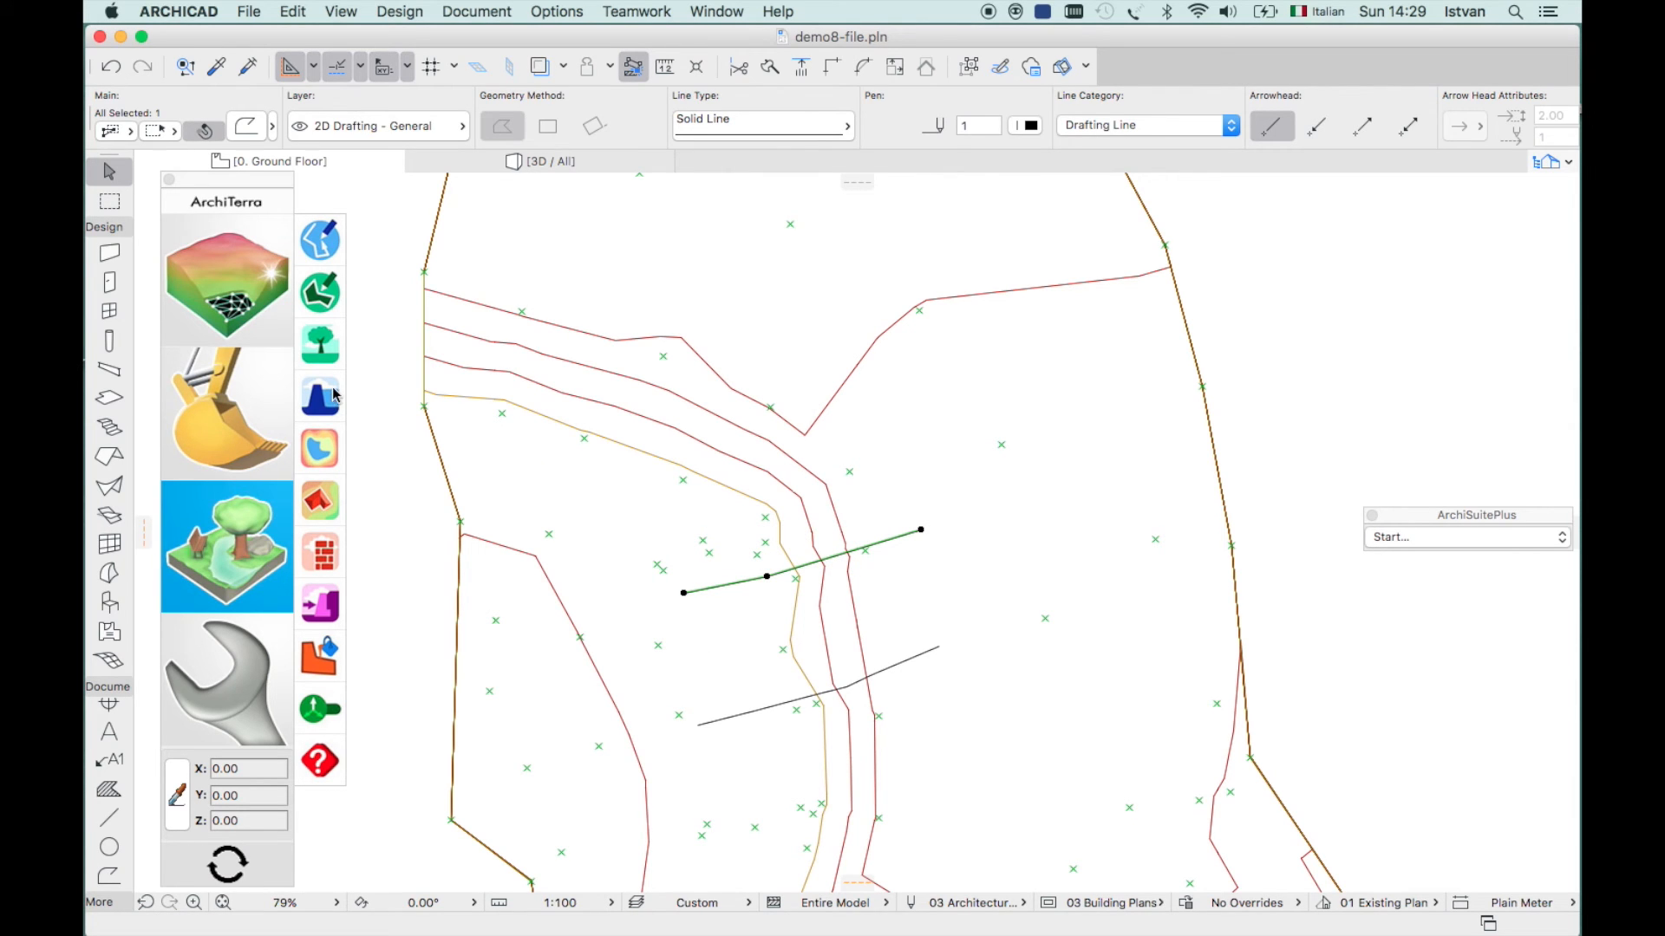
click(322, 556)
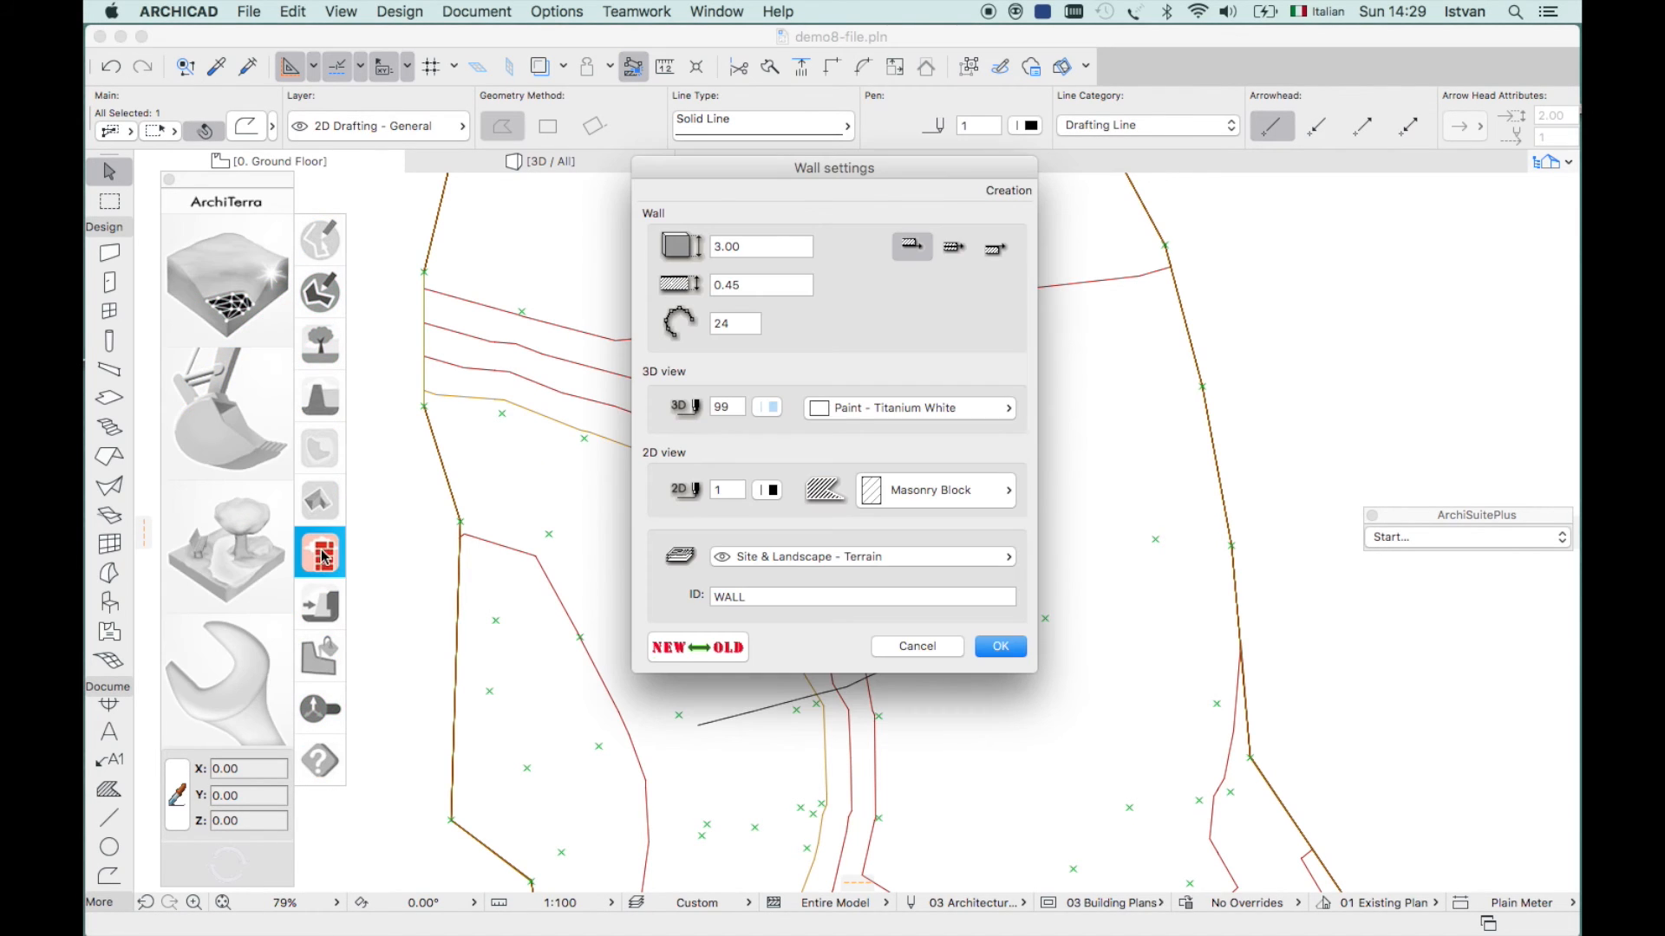
click(999, 649)
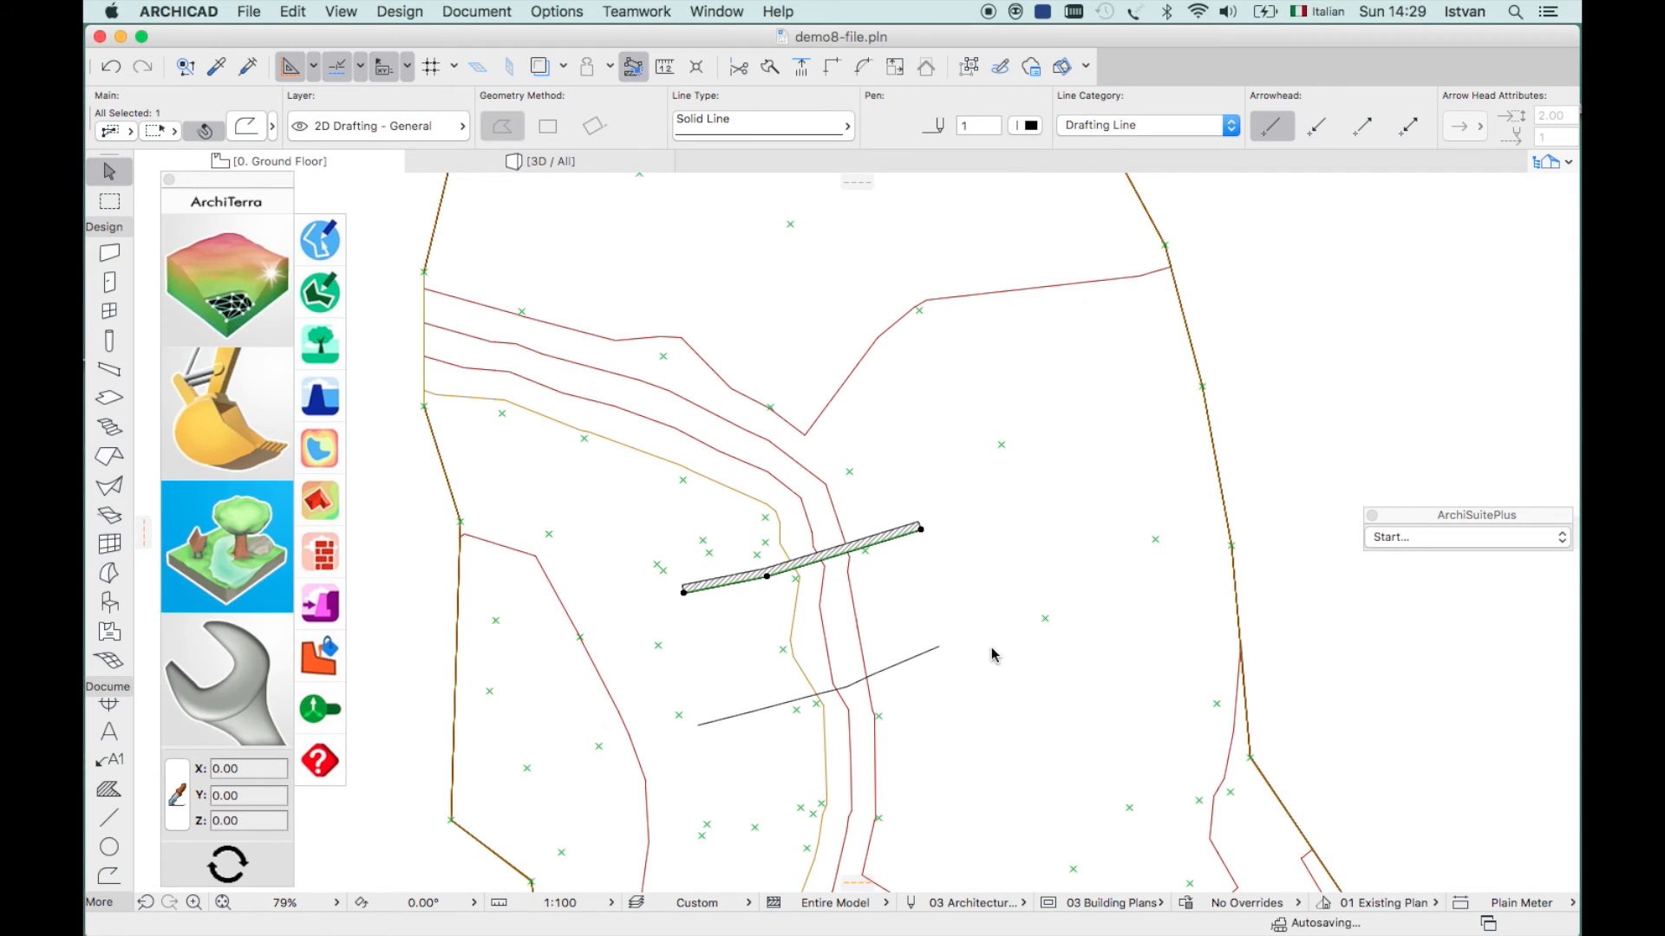
click(701, 728)
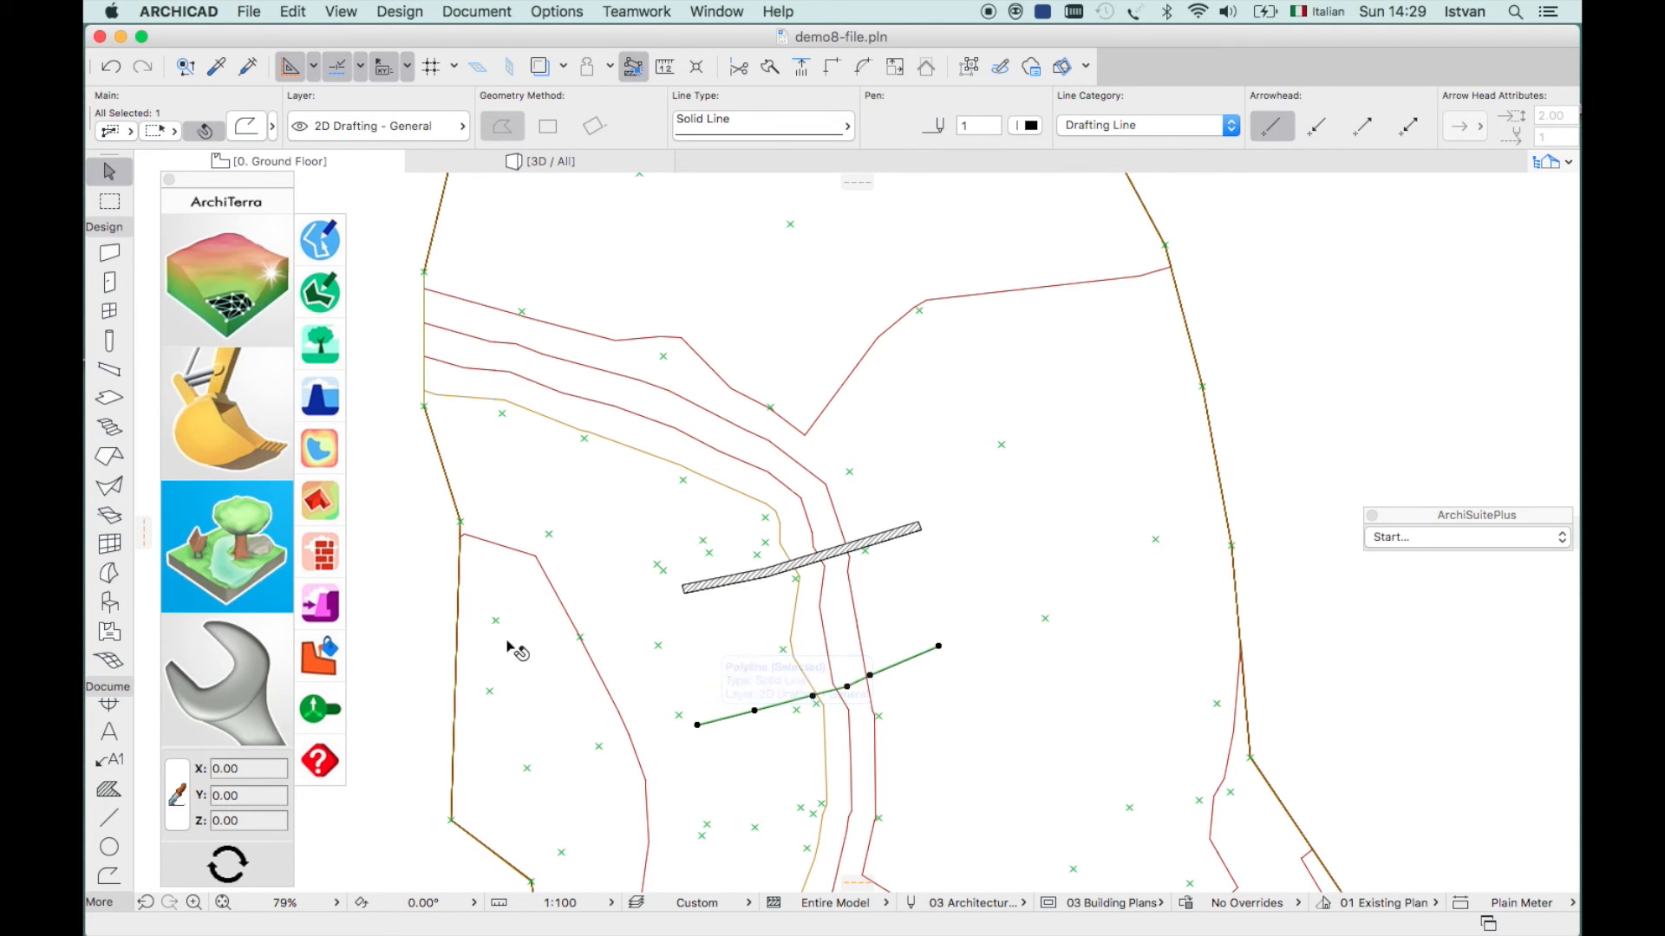
click(321, 556)
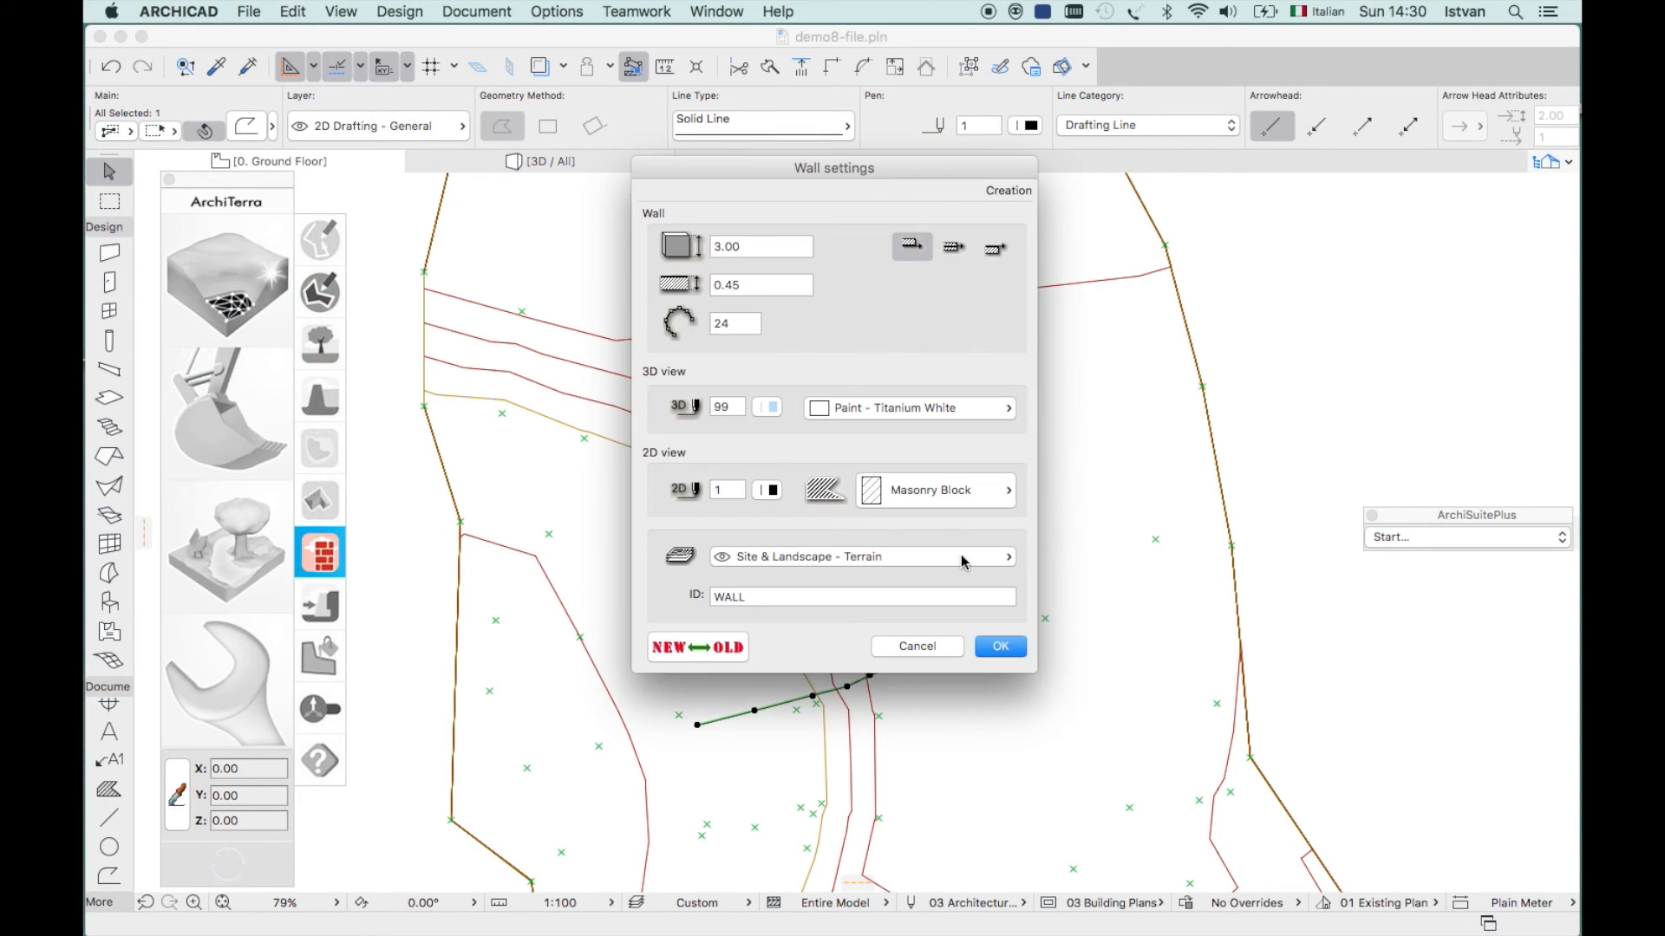
click(999, 648)
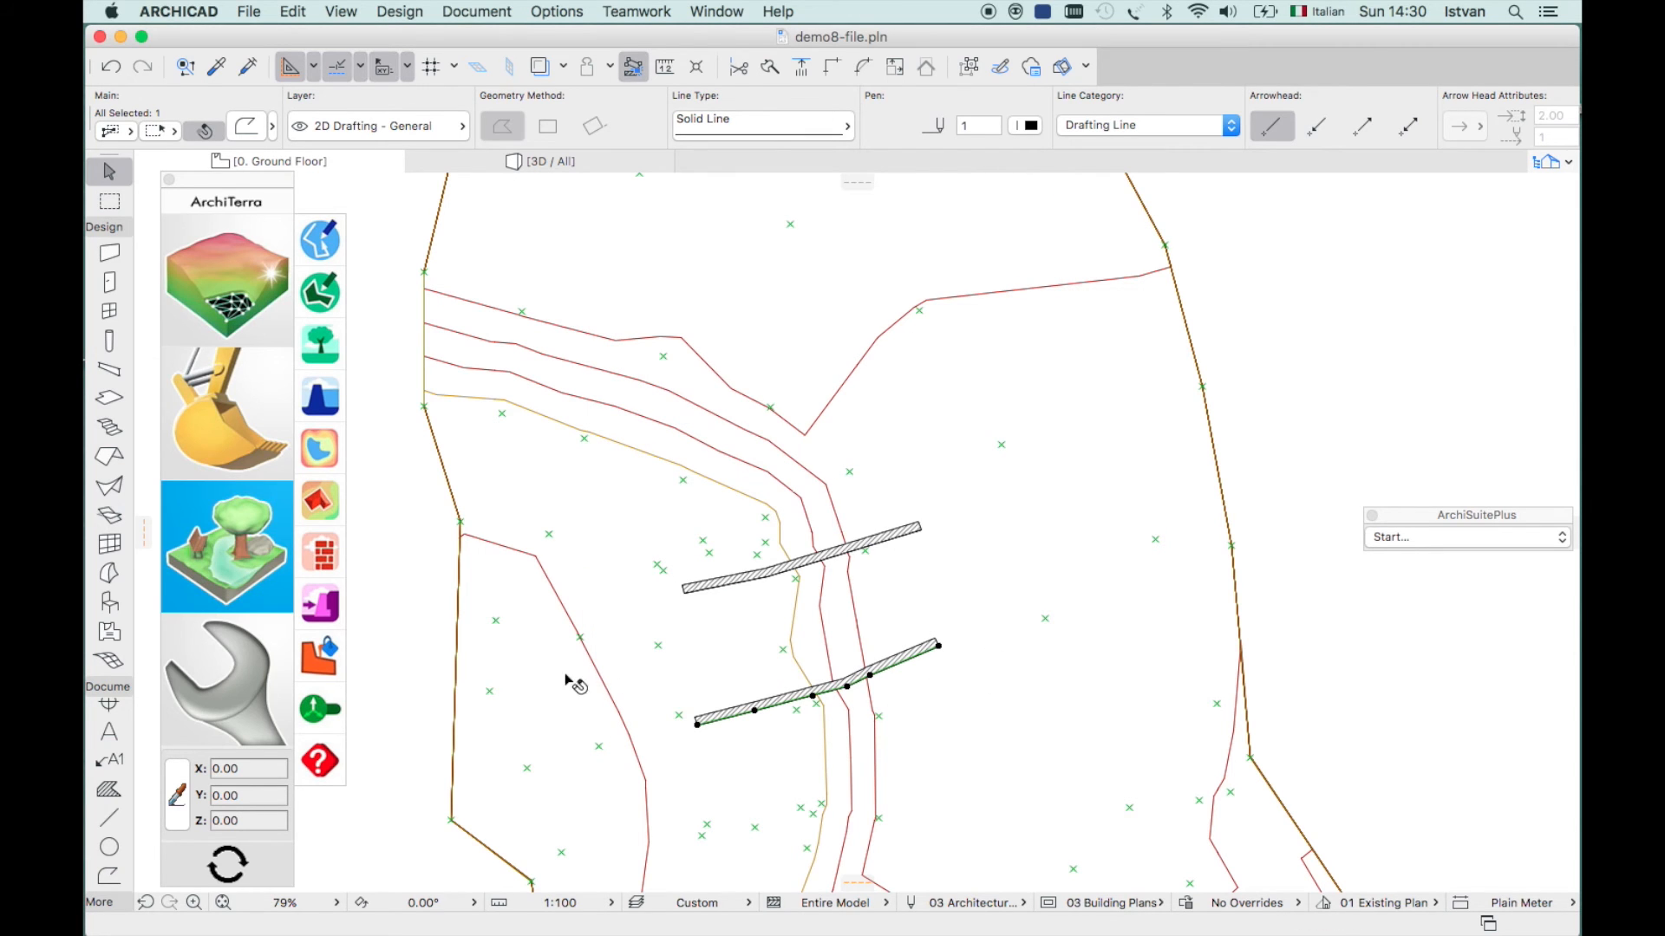
click(559, 163)
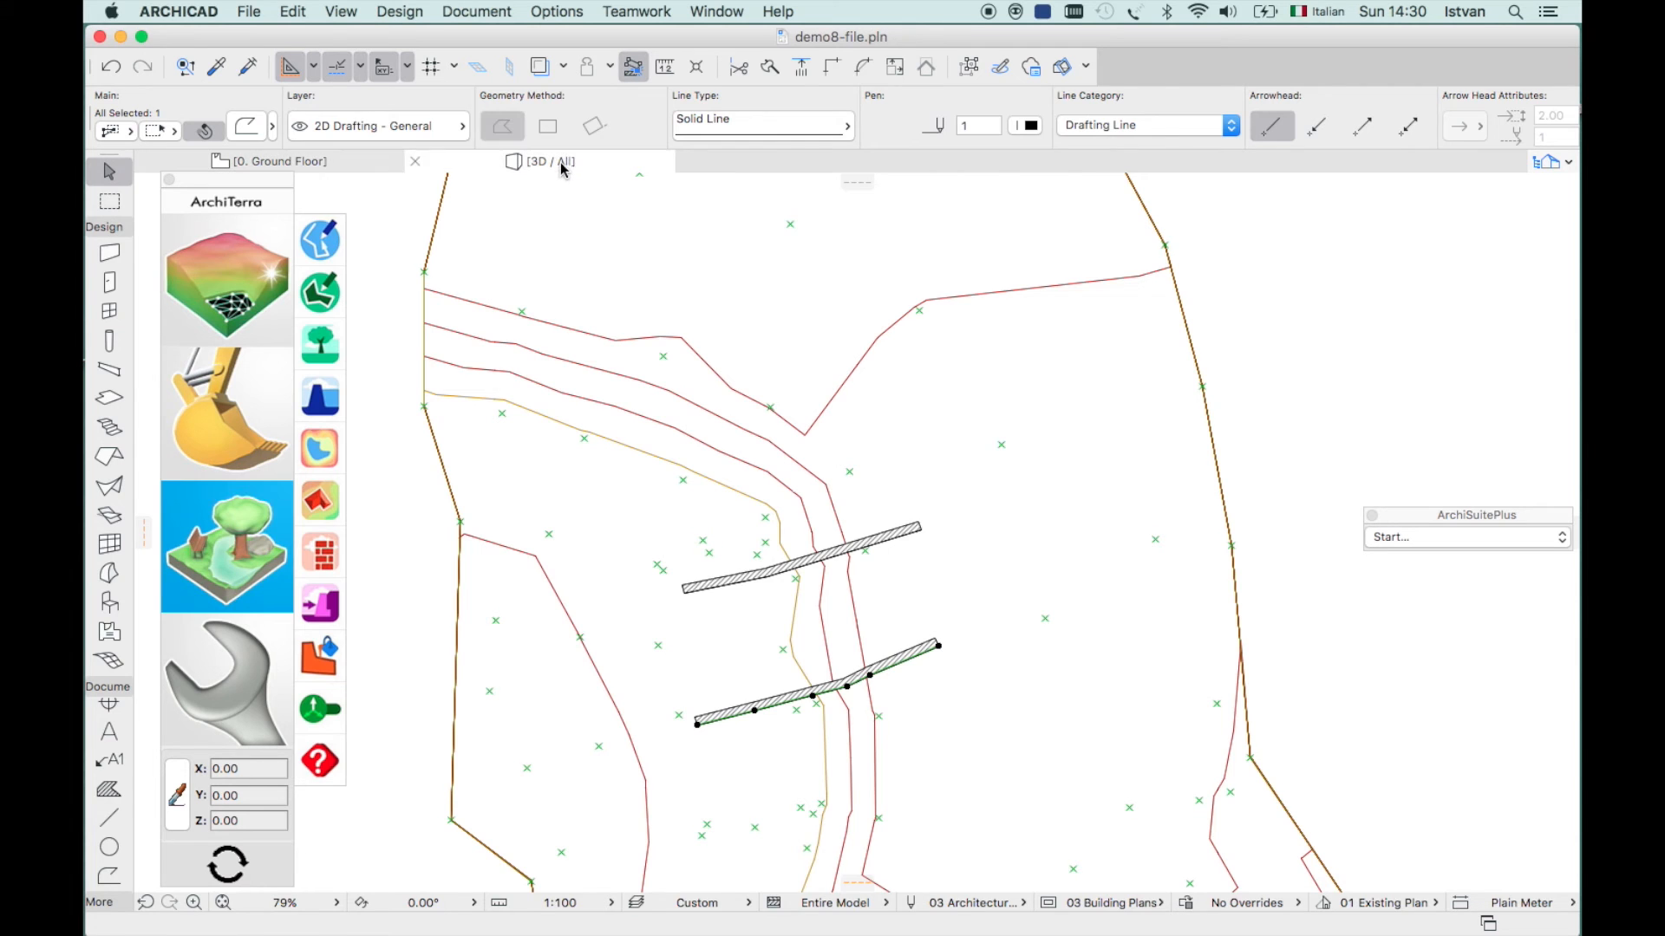
- Orbit the 3D view to inspect the walls side-on, then bring up the landscape tools on the plan
drag(958, 663, 602, 670)
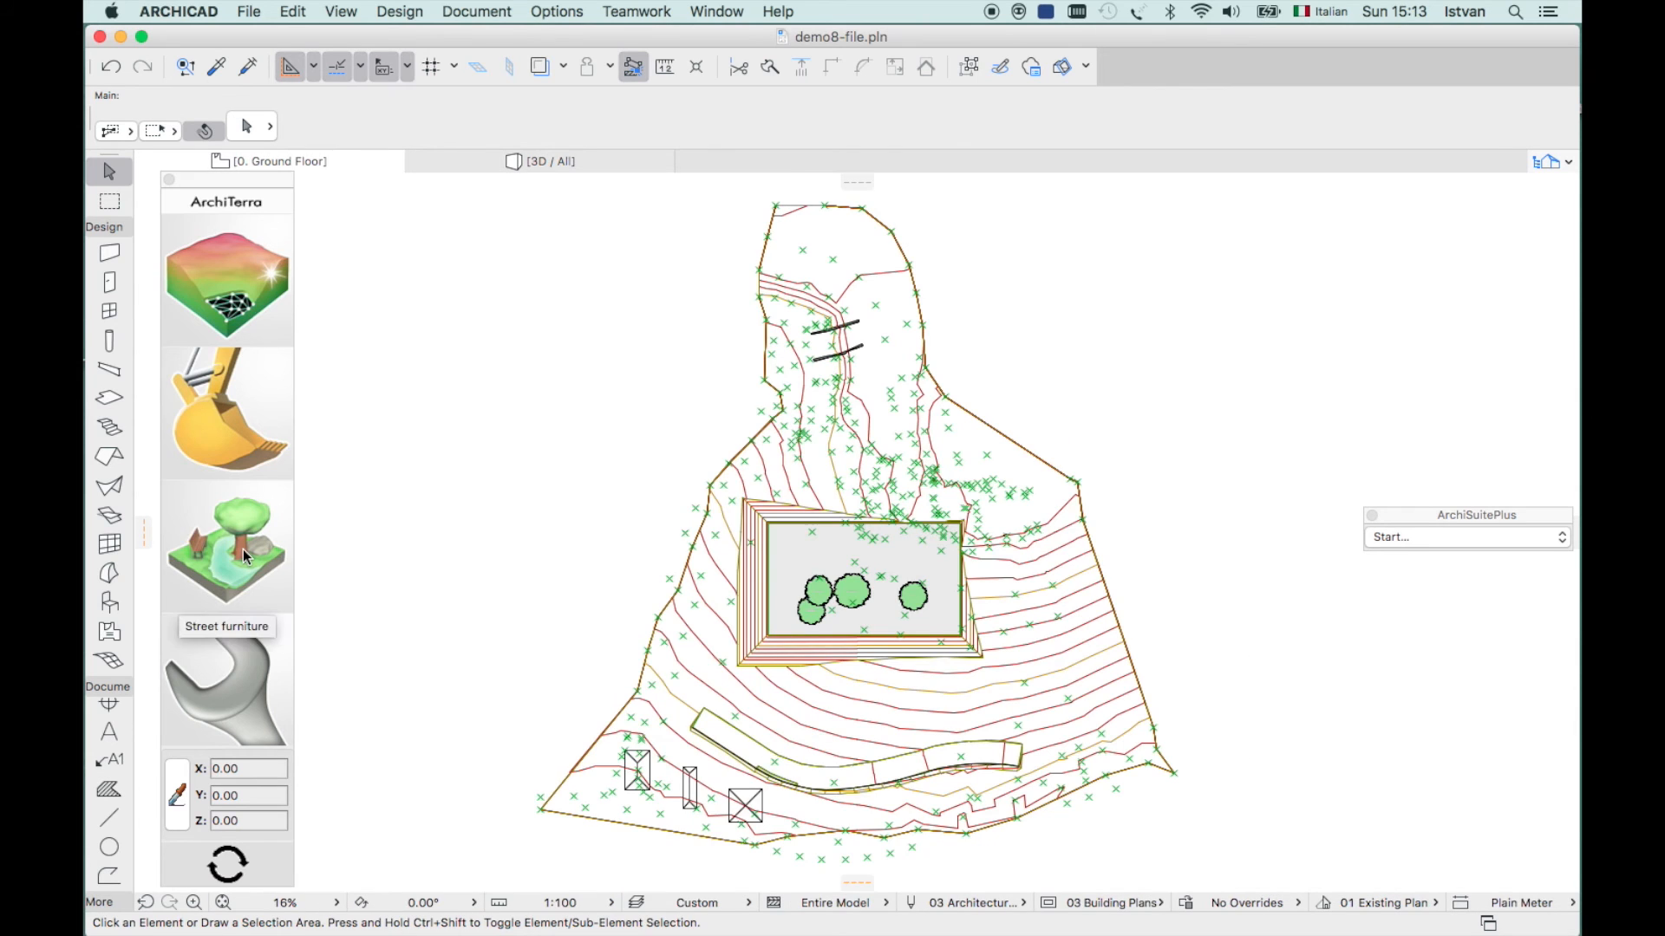
click(243, 548)
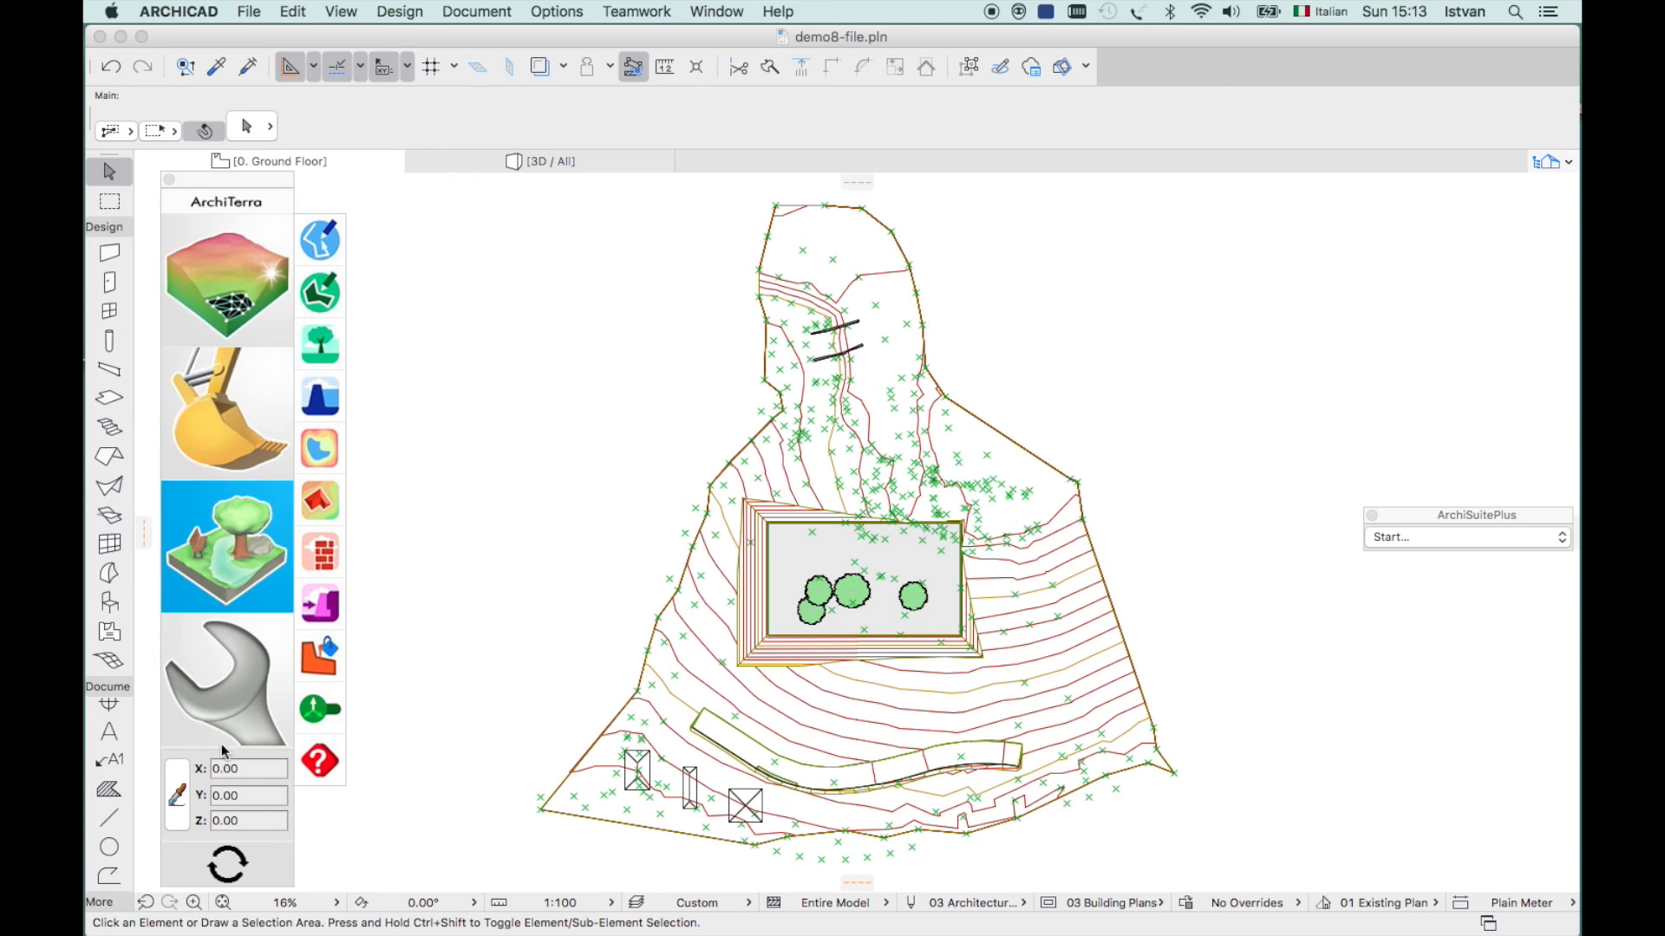
- Zoom into the raised tree platform and review the Plateau settings without changing them
click(186, 905)
click(674, 491)
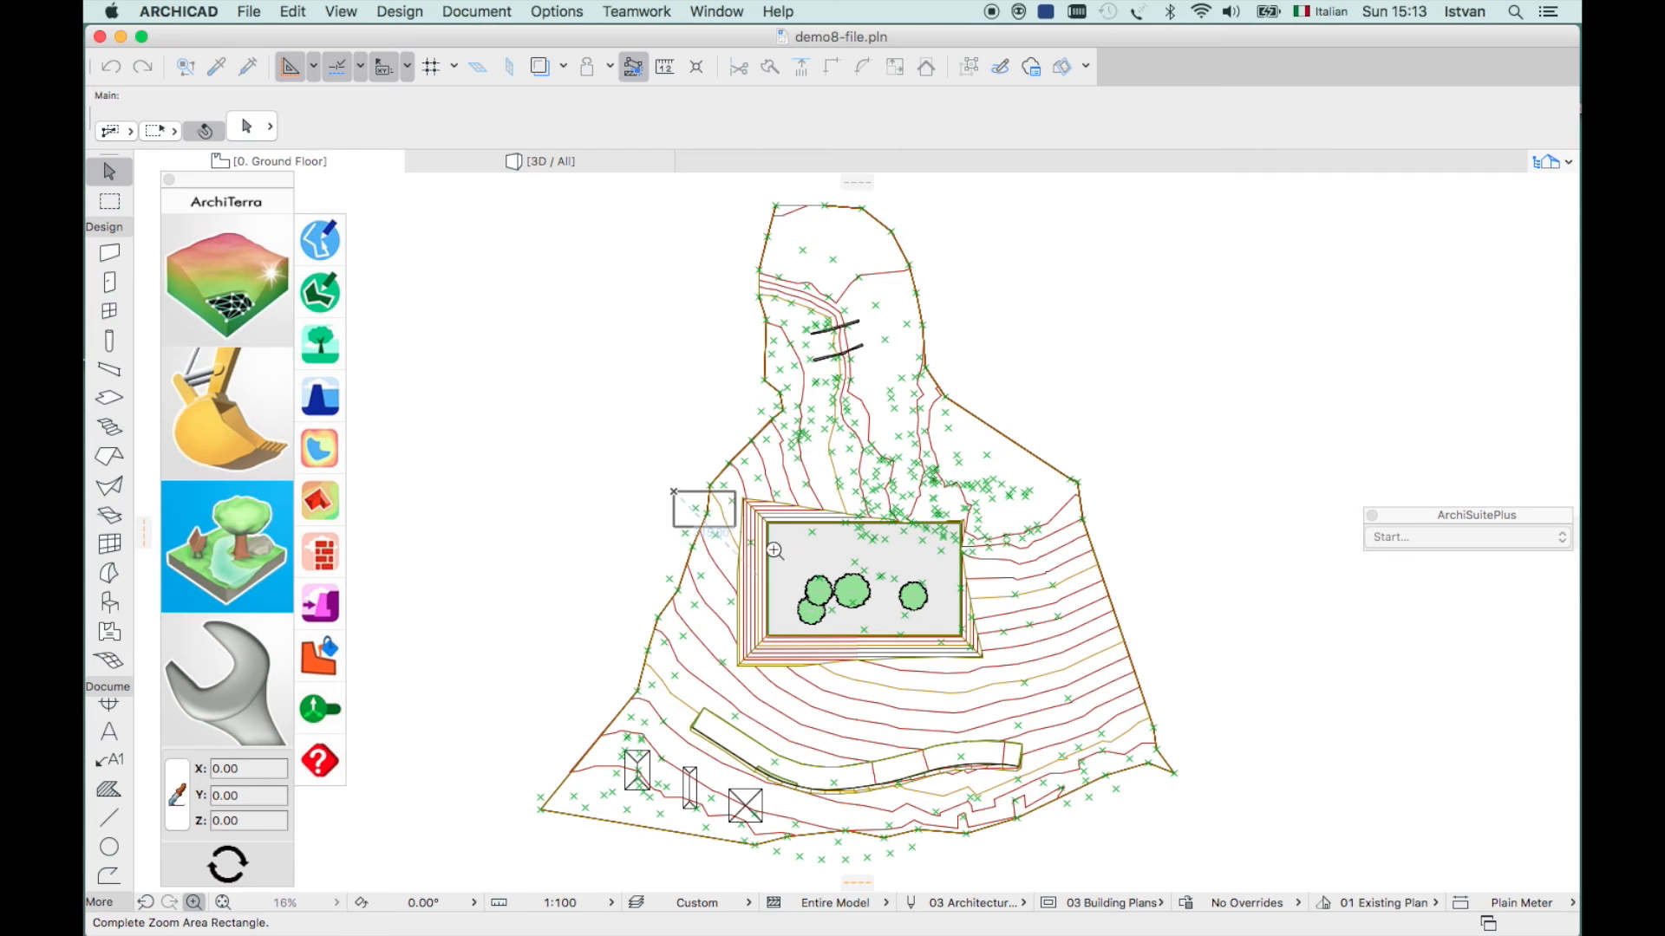
click(1021, 674)
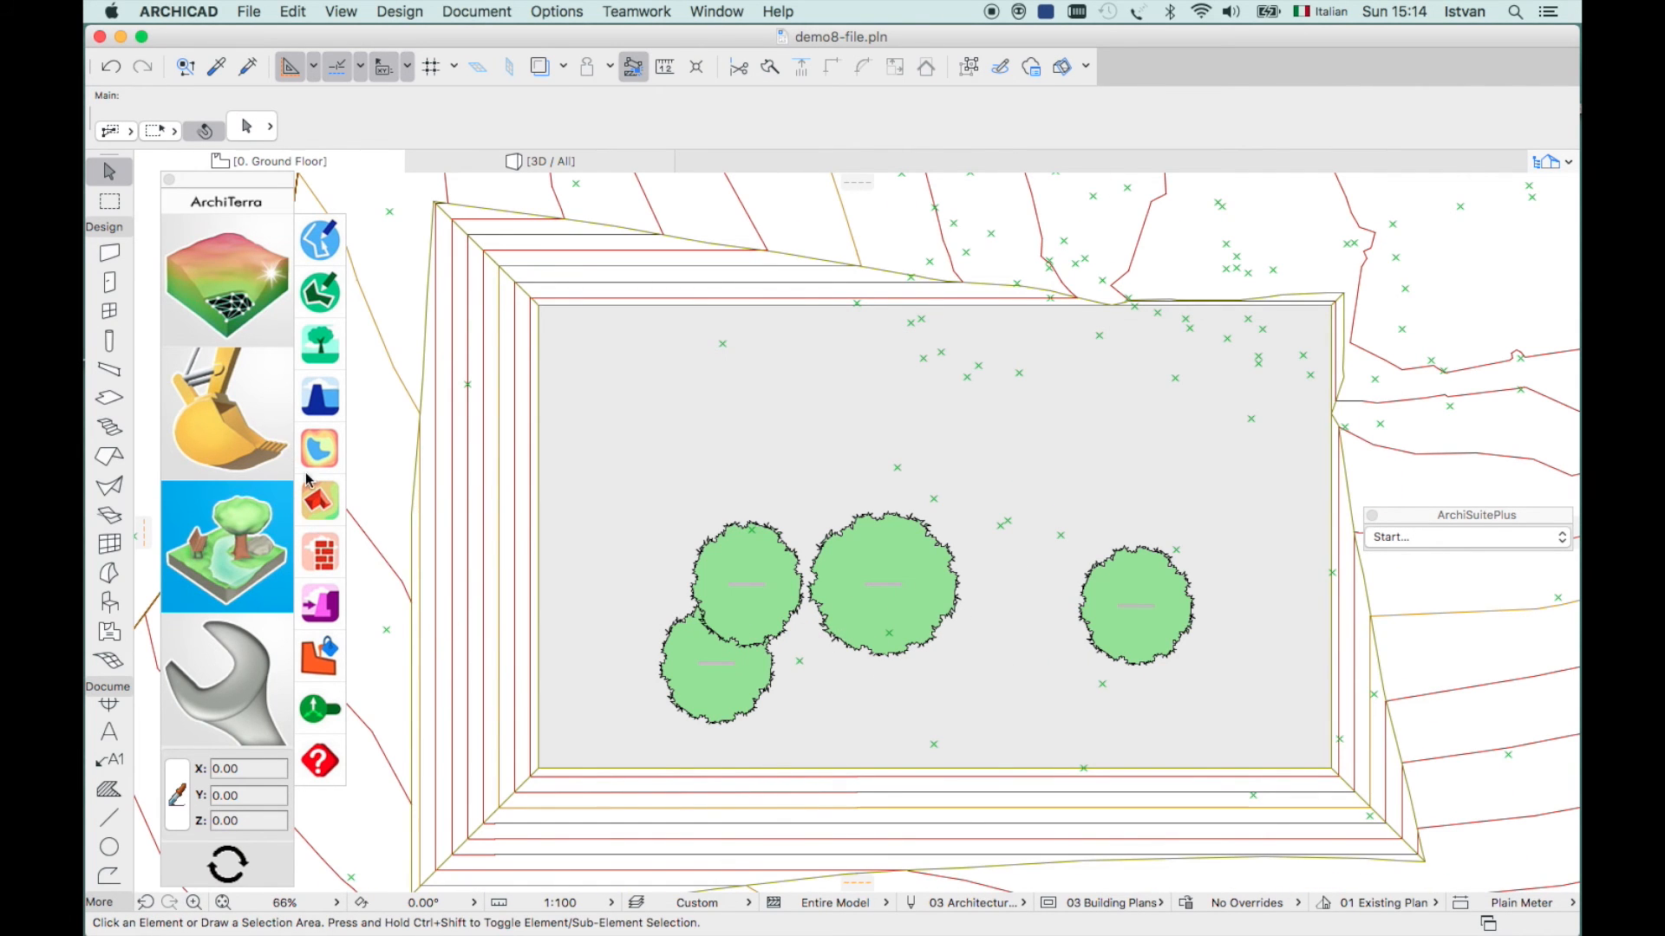
click(216, 432)
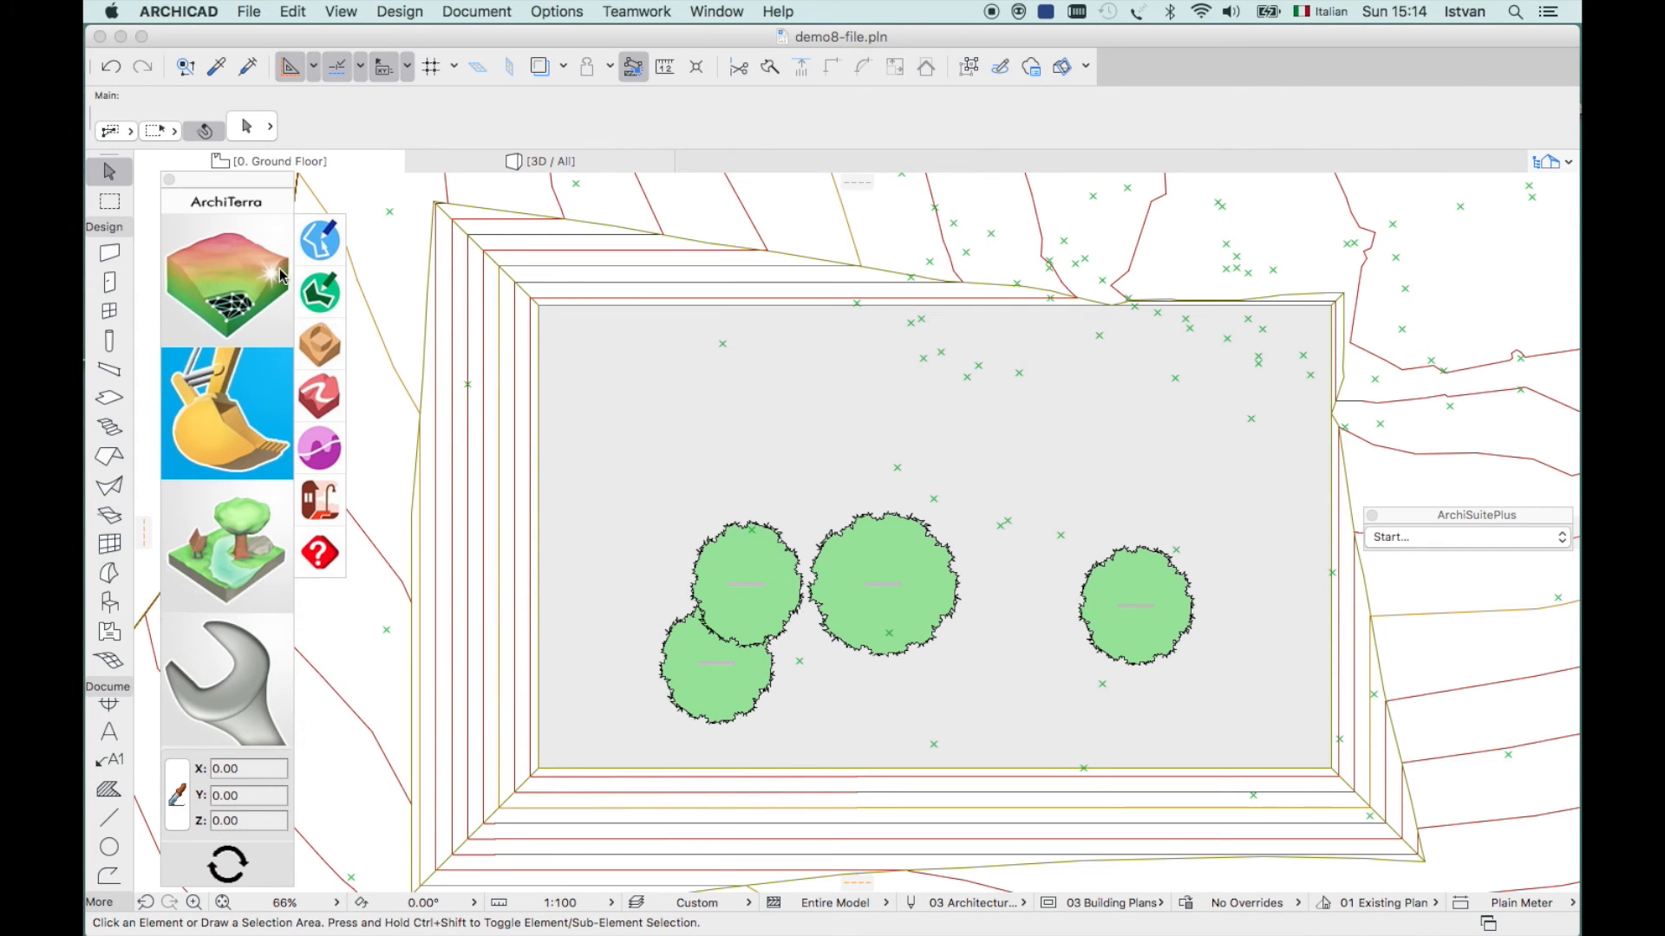
click(320, 348)
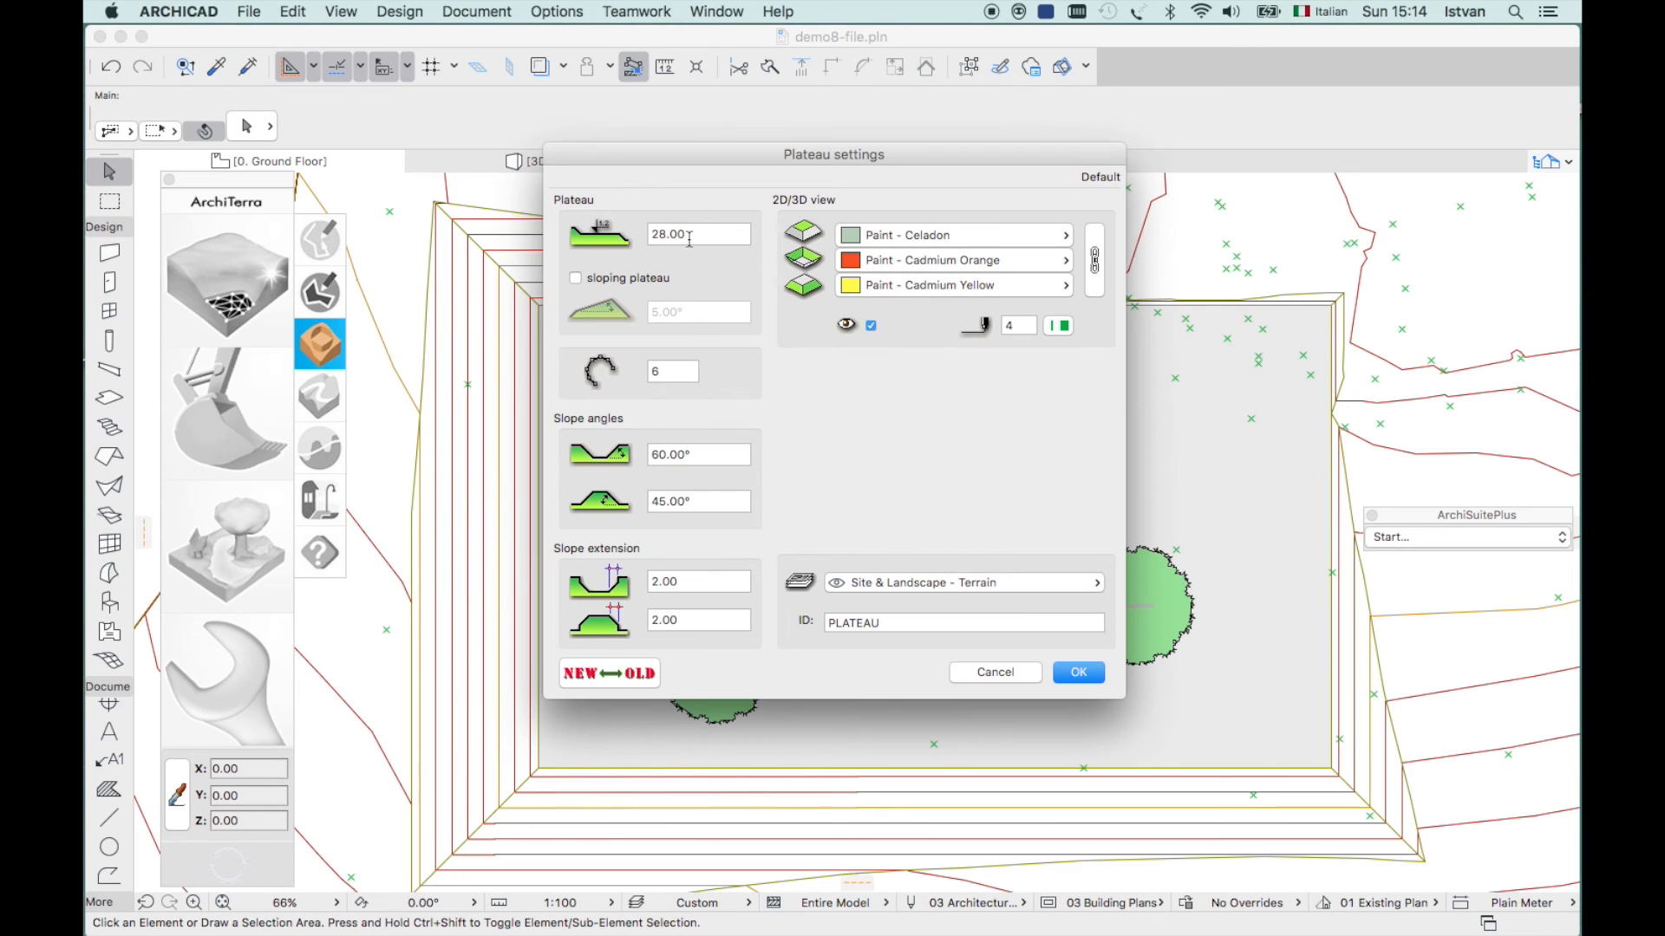
click(984, 675)
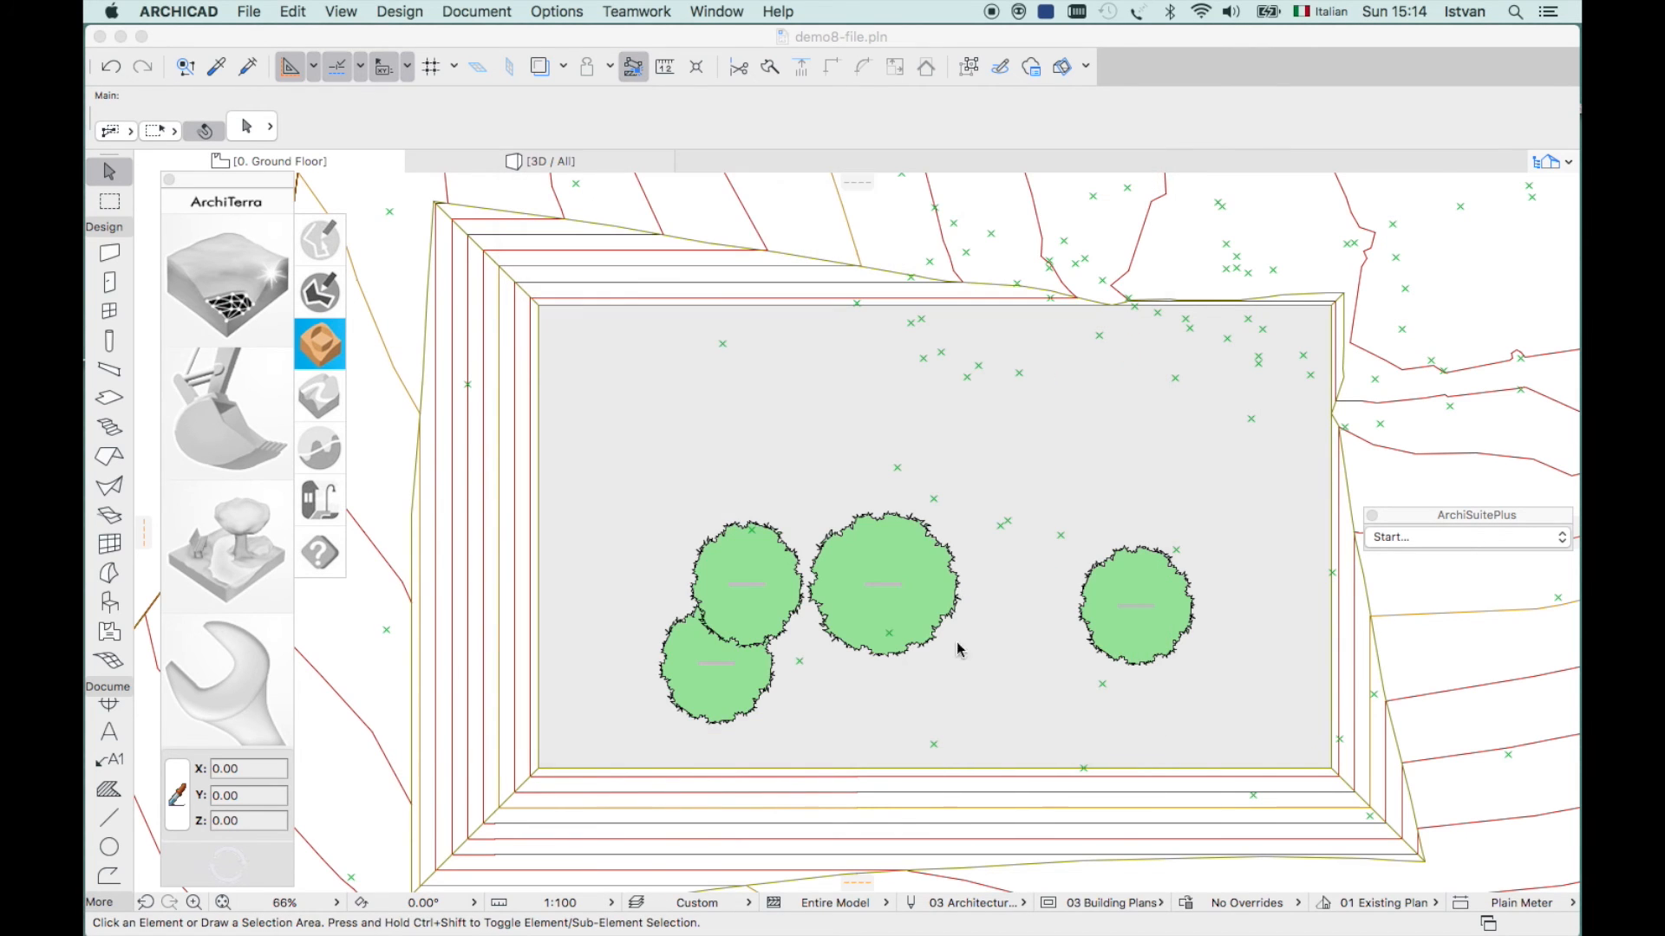
click(318, 292)
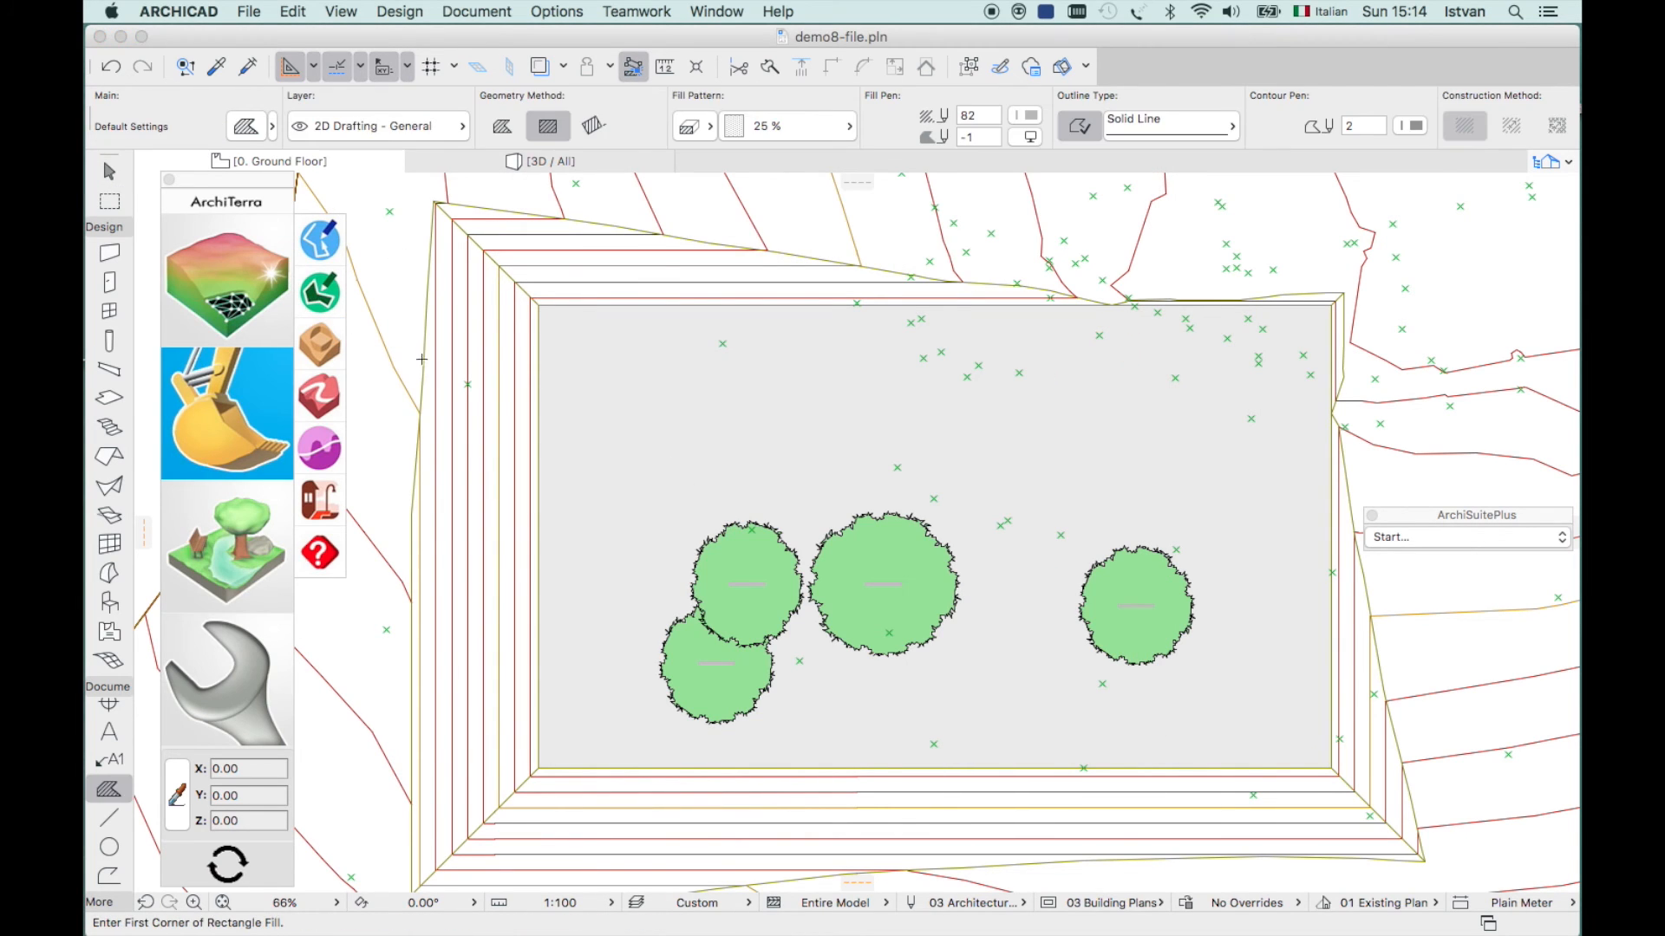
- Draw a rectangle fill on the platform's upper-left area and make it a 28.00-high ArchiTerra plateau
click(666, 562)
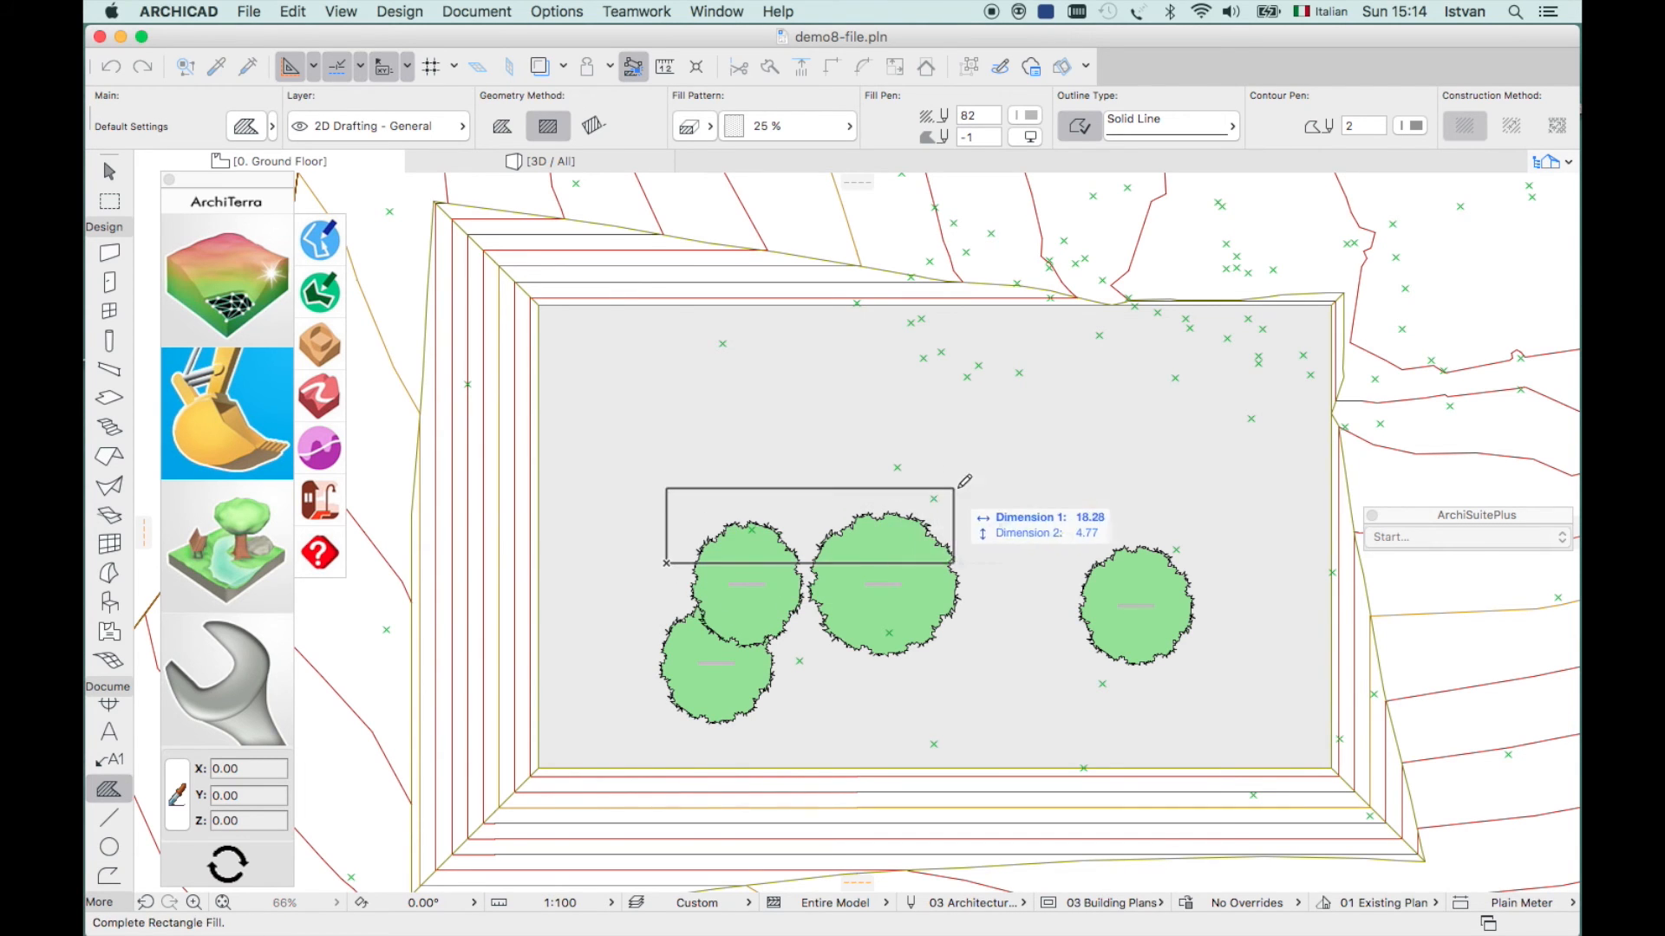
click(939, 388)
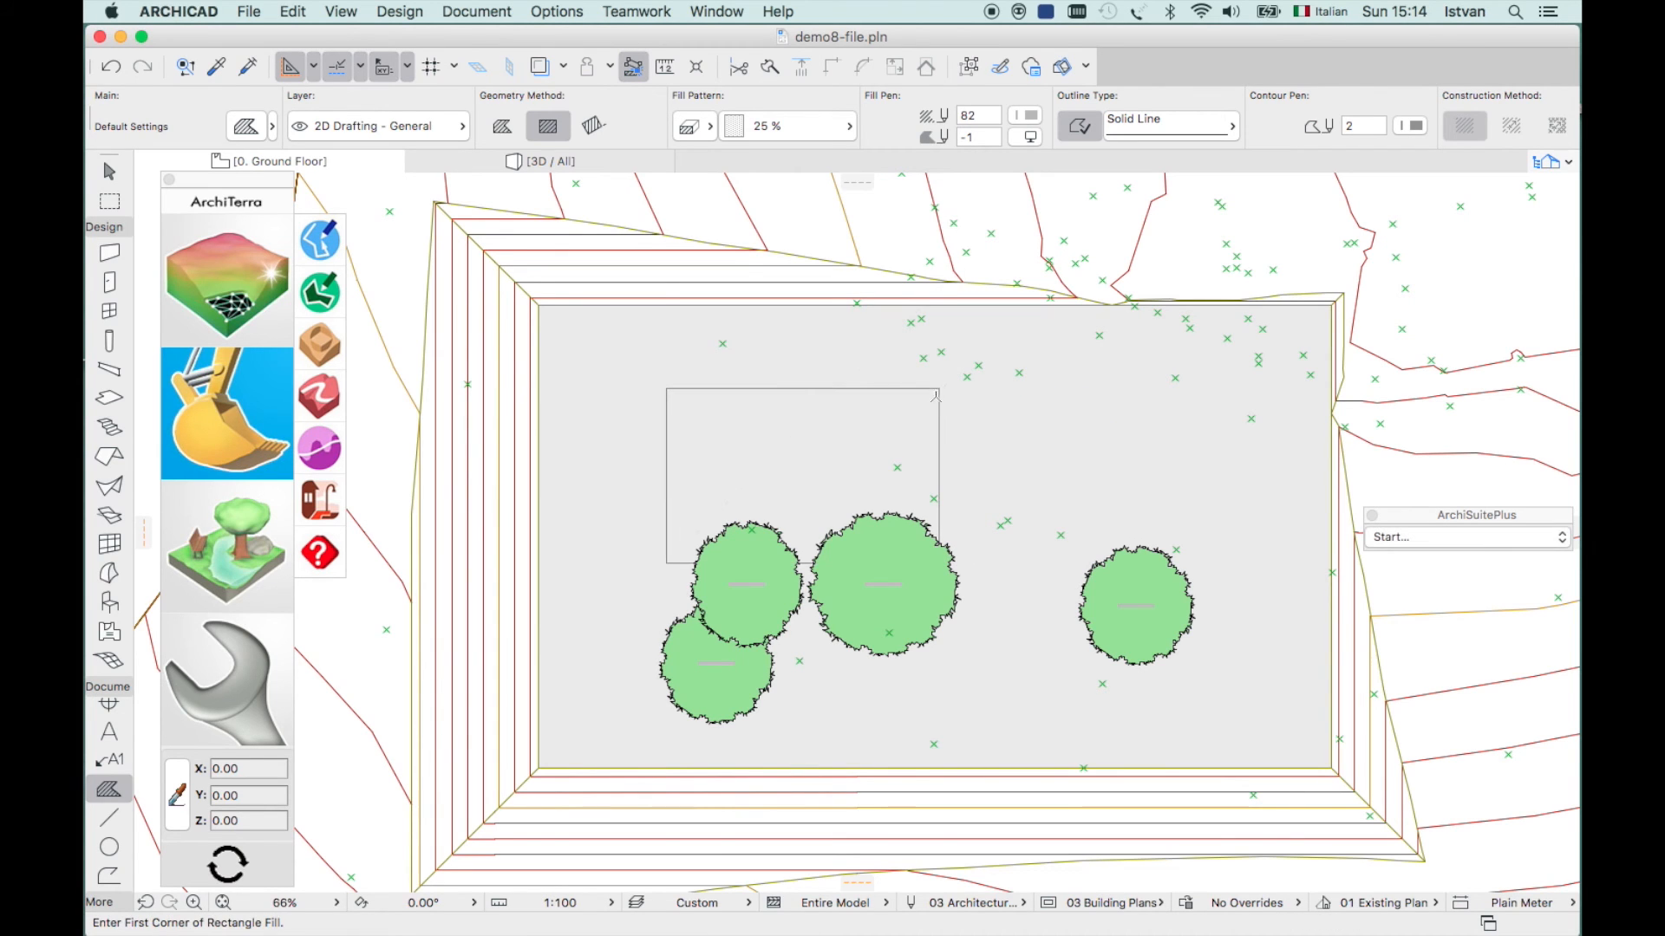
key(Escape)
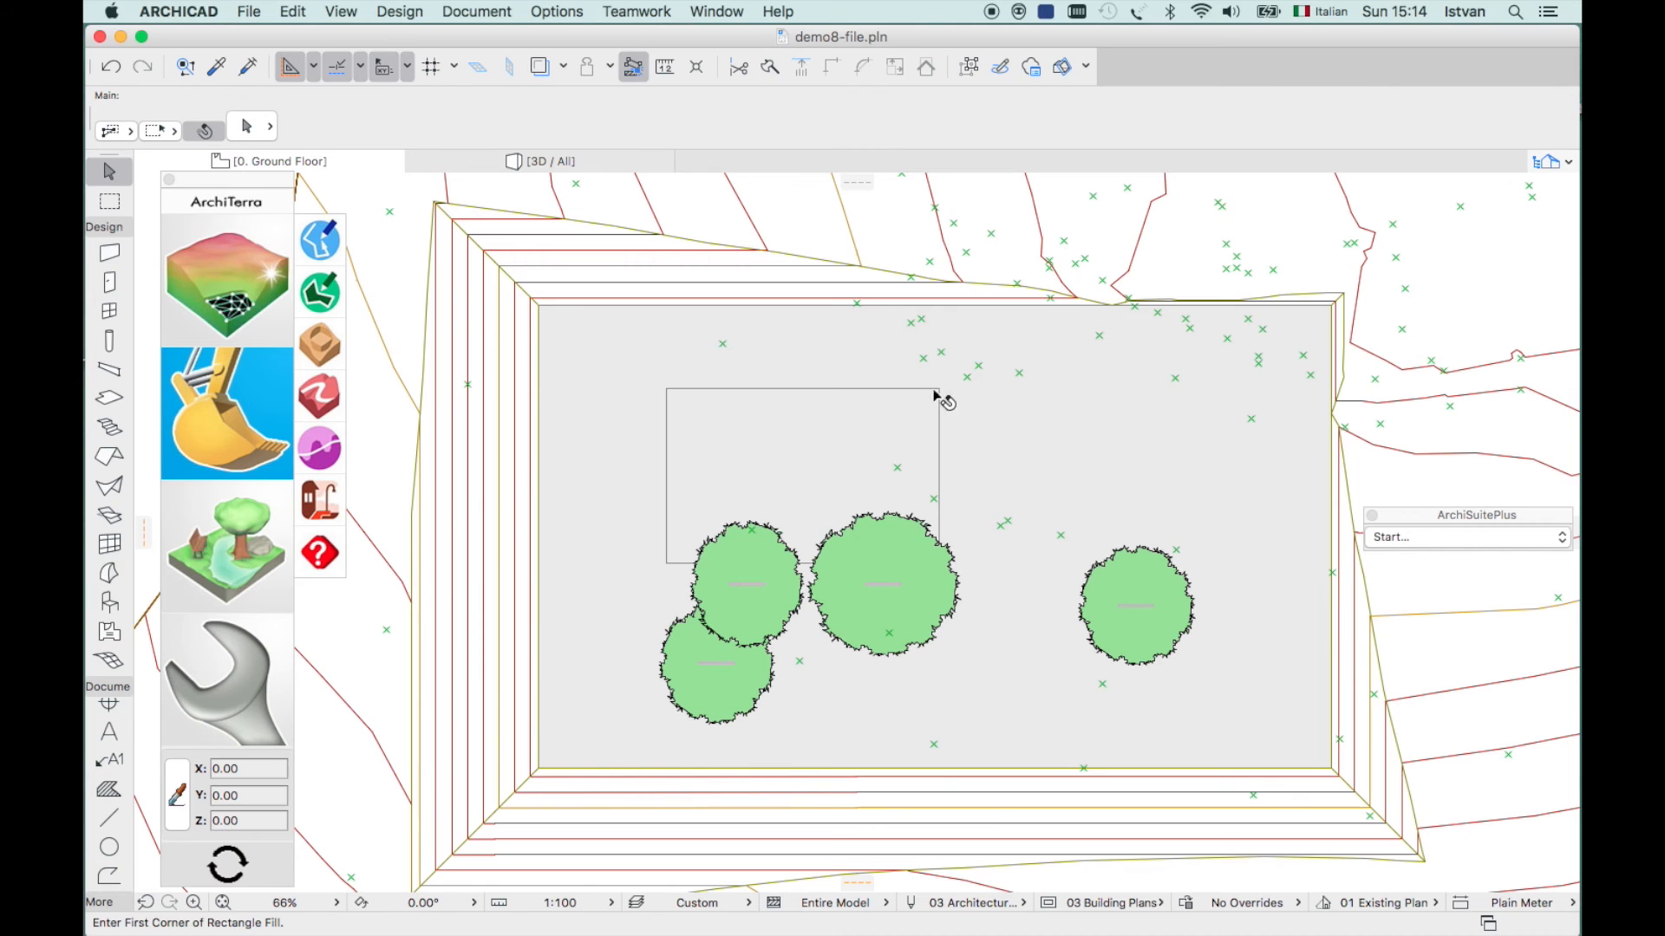
click(667, 390)
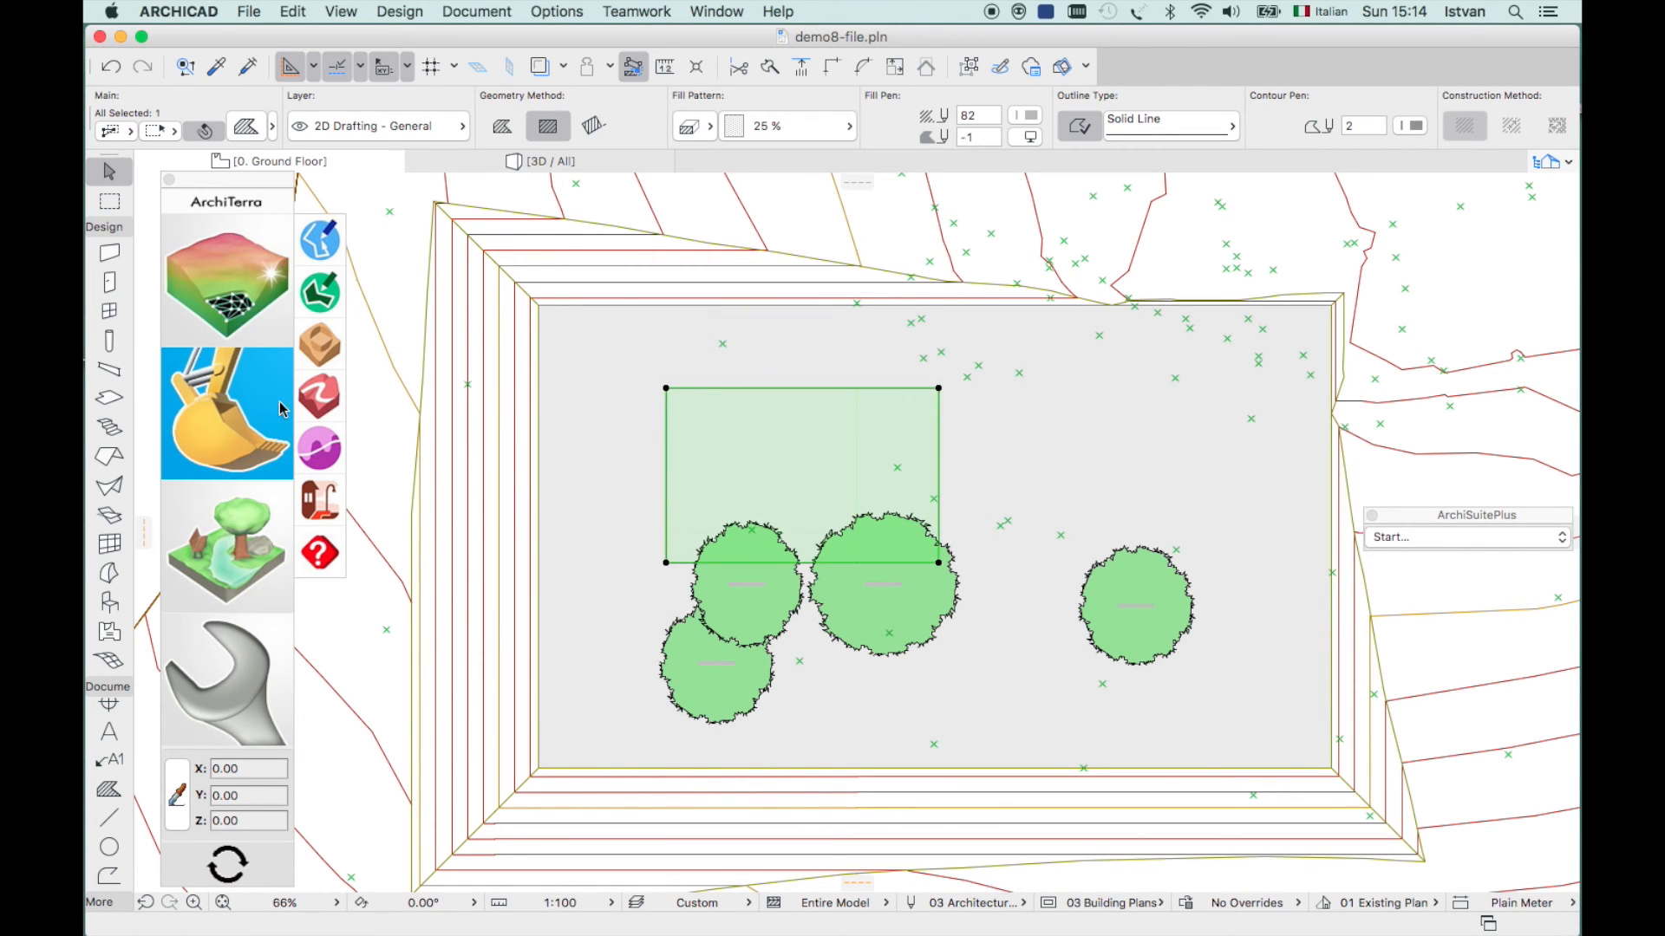
click(320, 343)
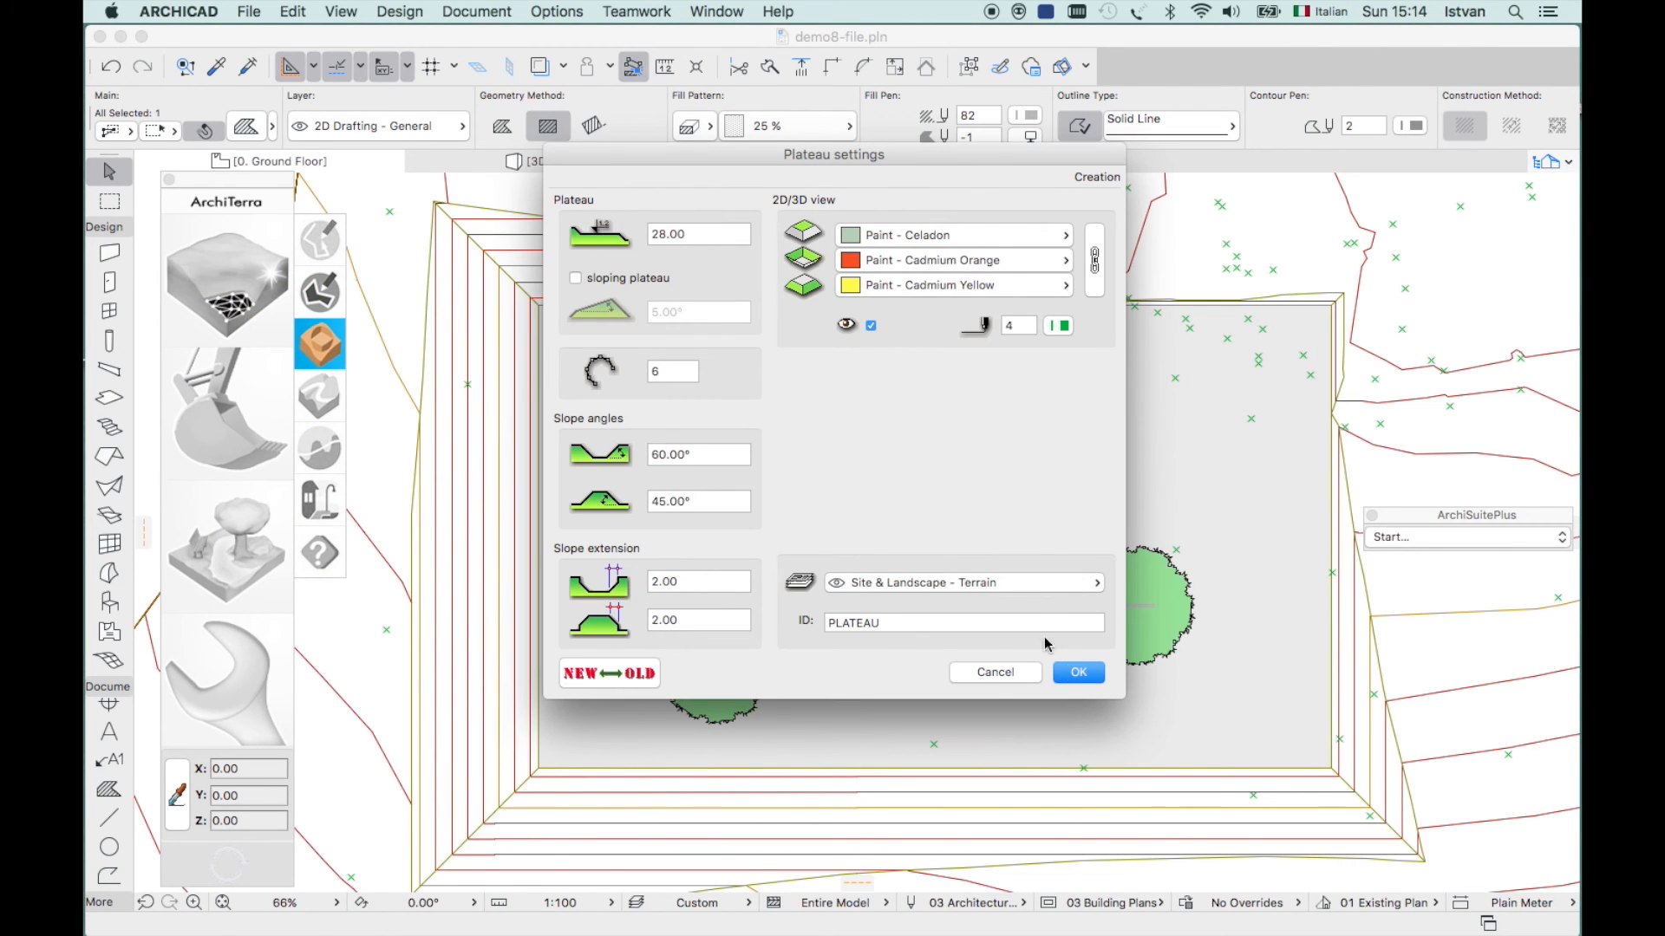
click(1076, 674)
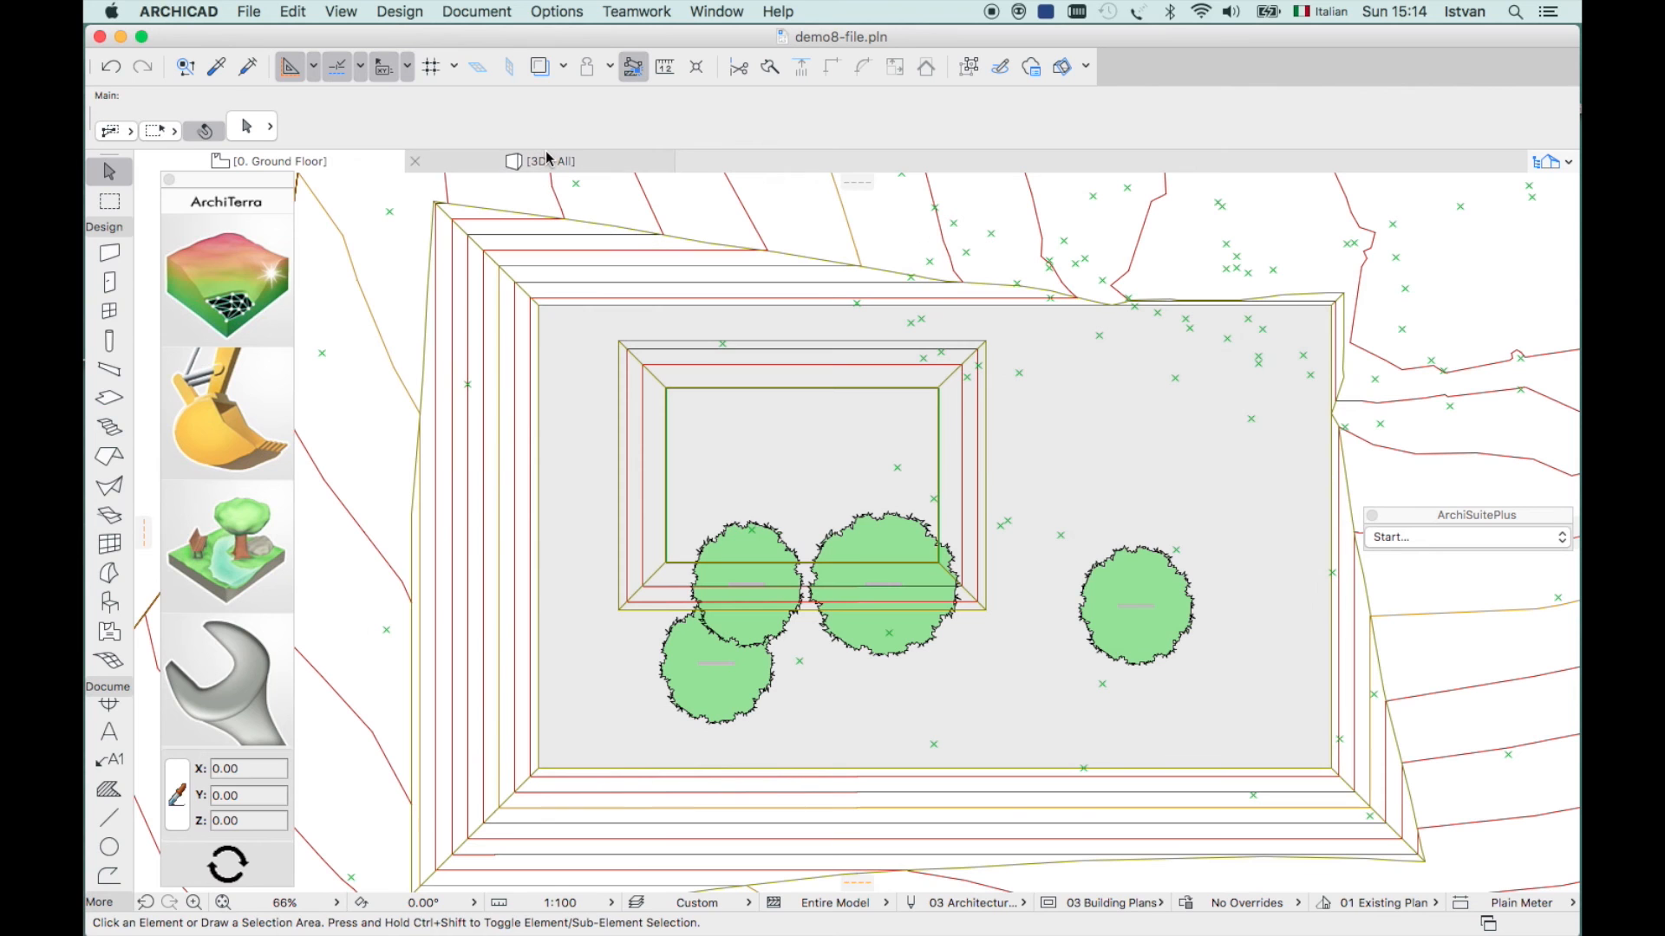
- Check the new plateau in 3D, then return to the Ground Floor plan's landscape tools
click(548, 163)
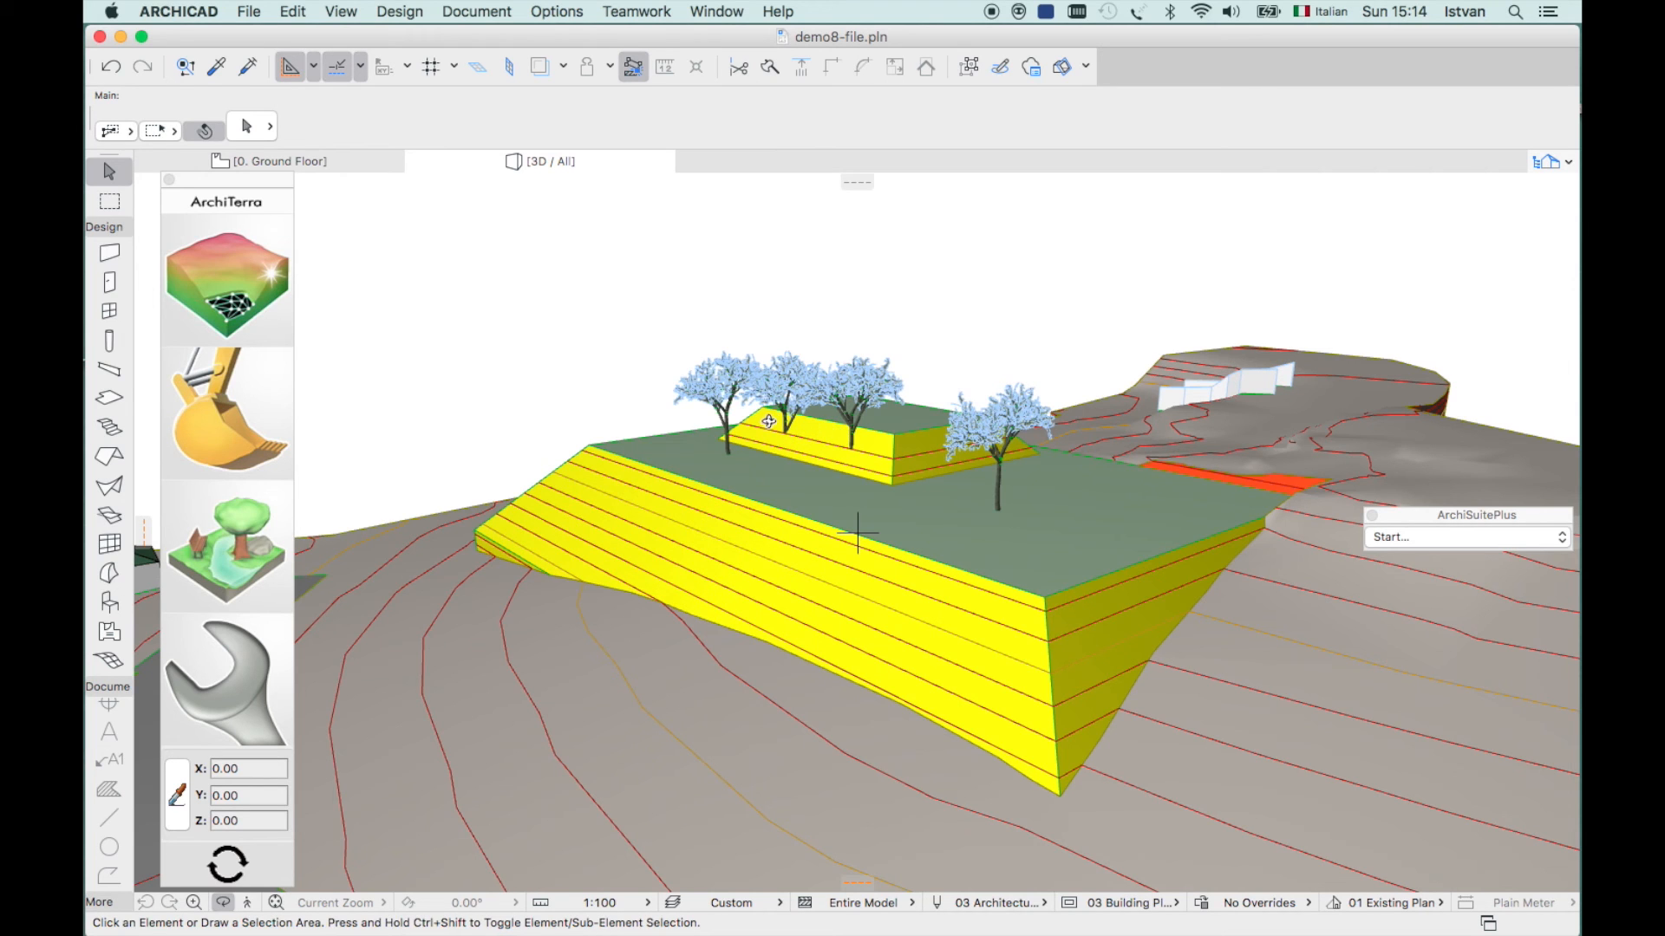
click(339, 162)
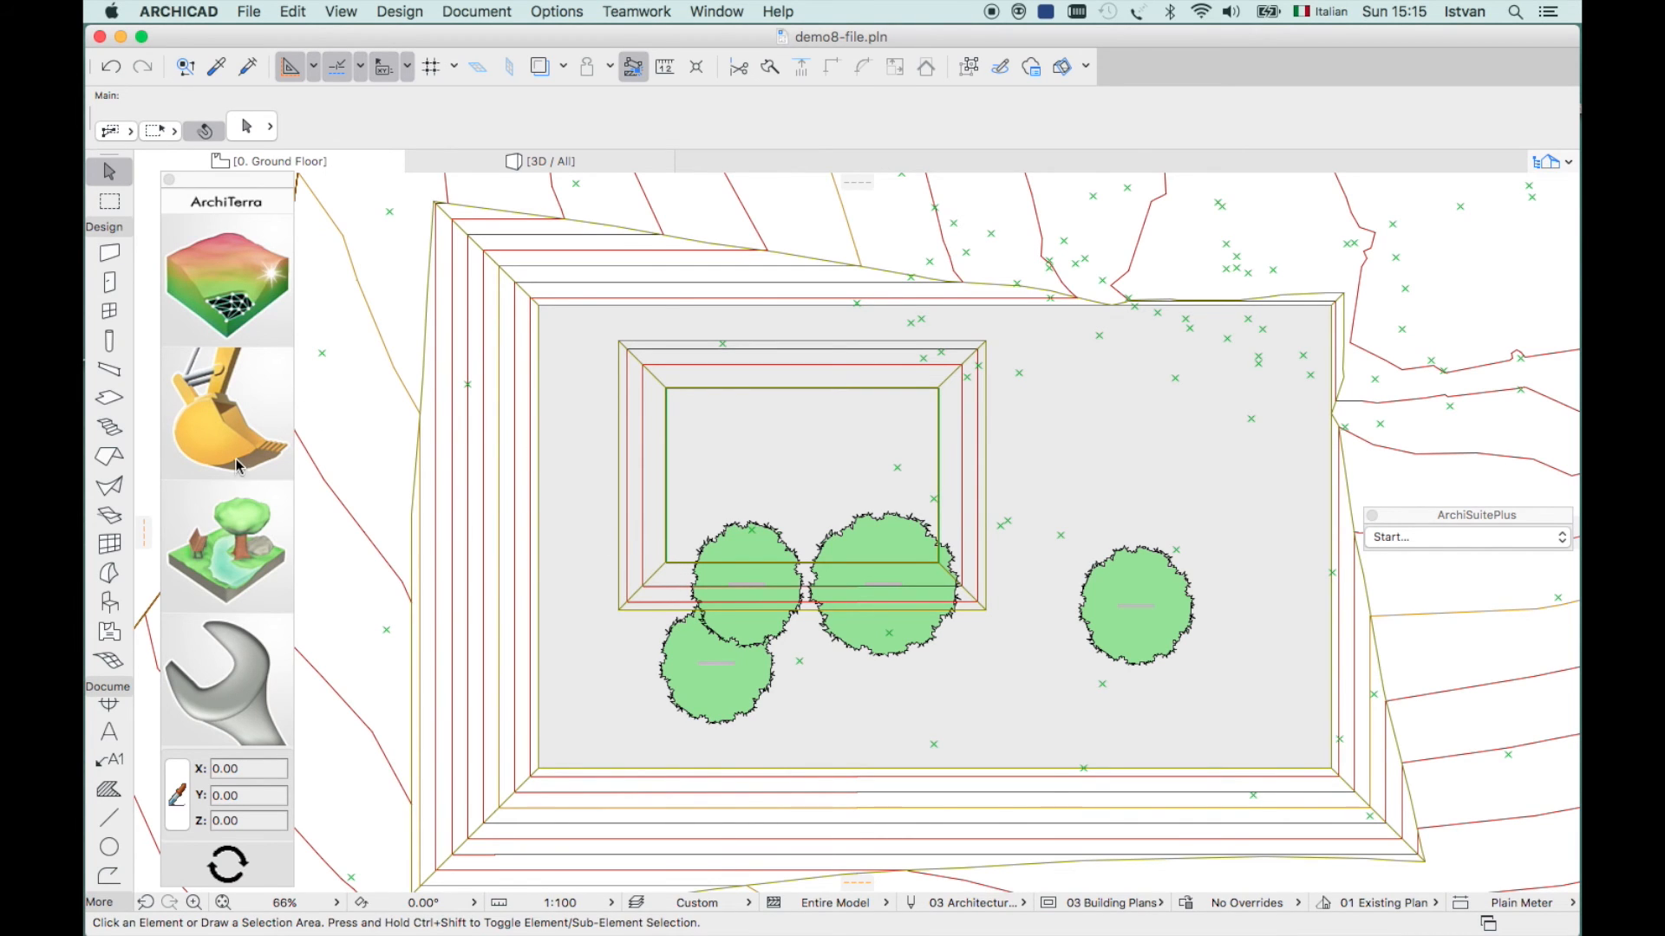
click(243, 555)
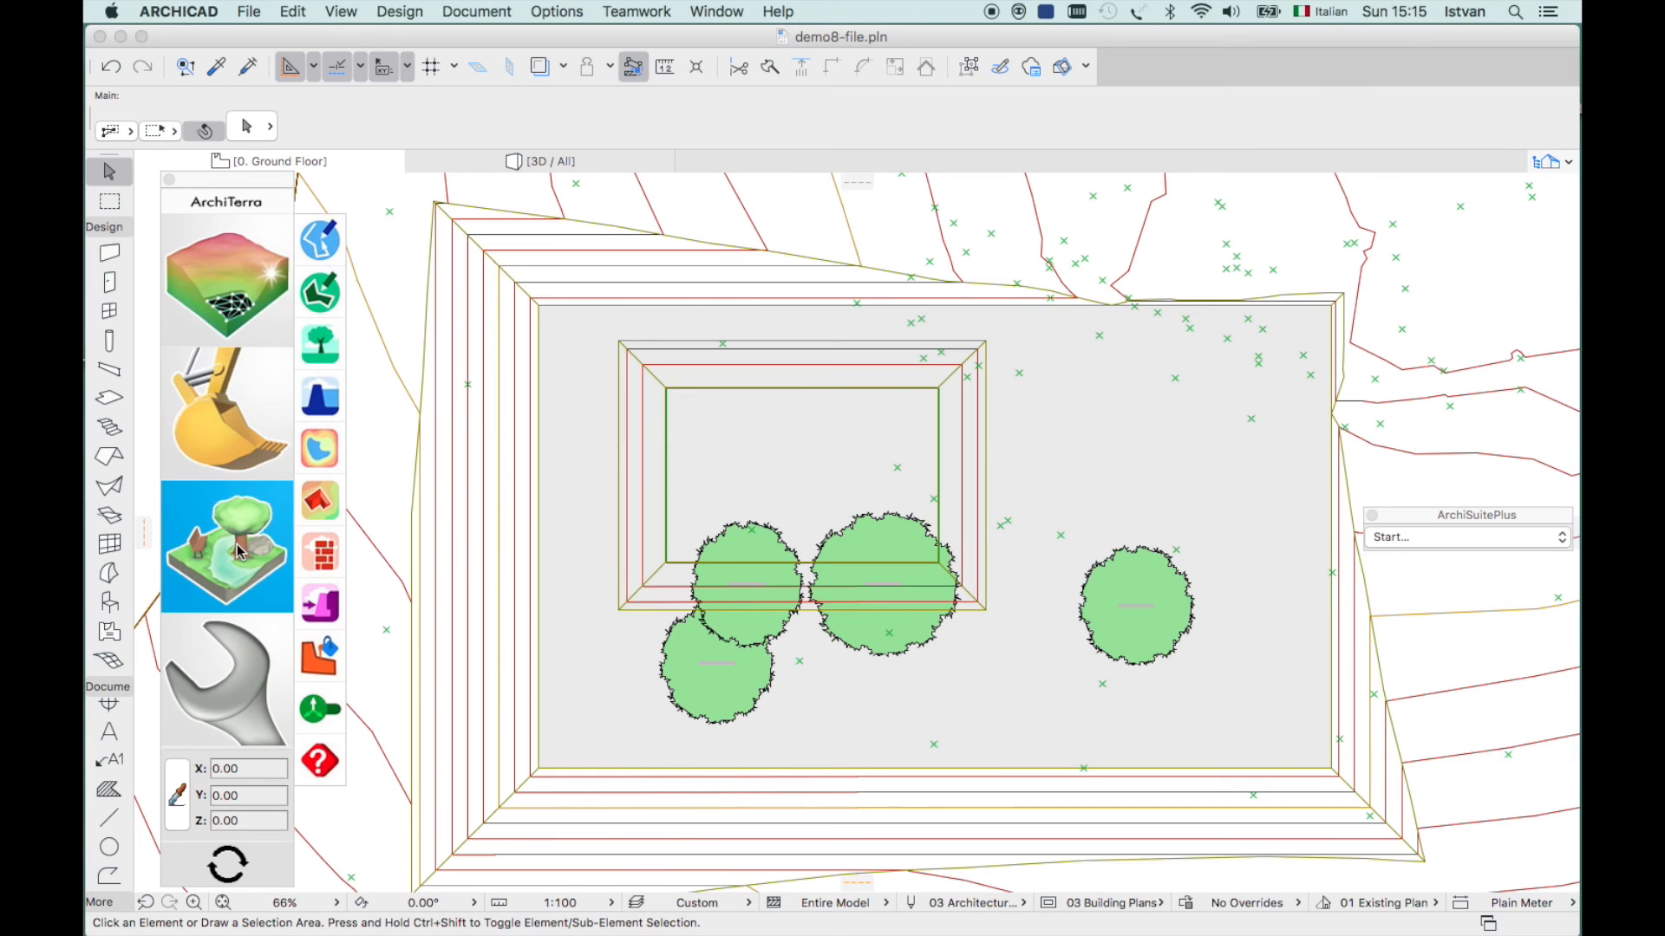
- Draw a straight polyline along the plateau's lower edge through the left trees
click(320, 240)
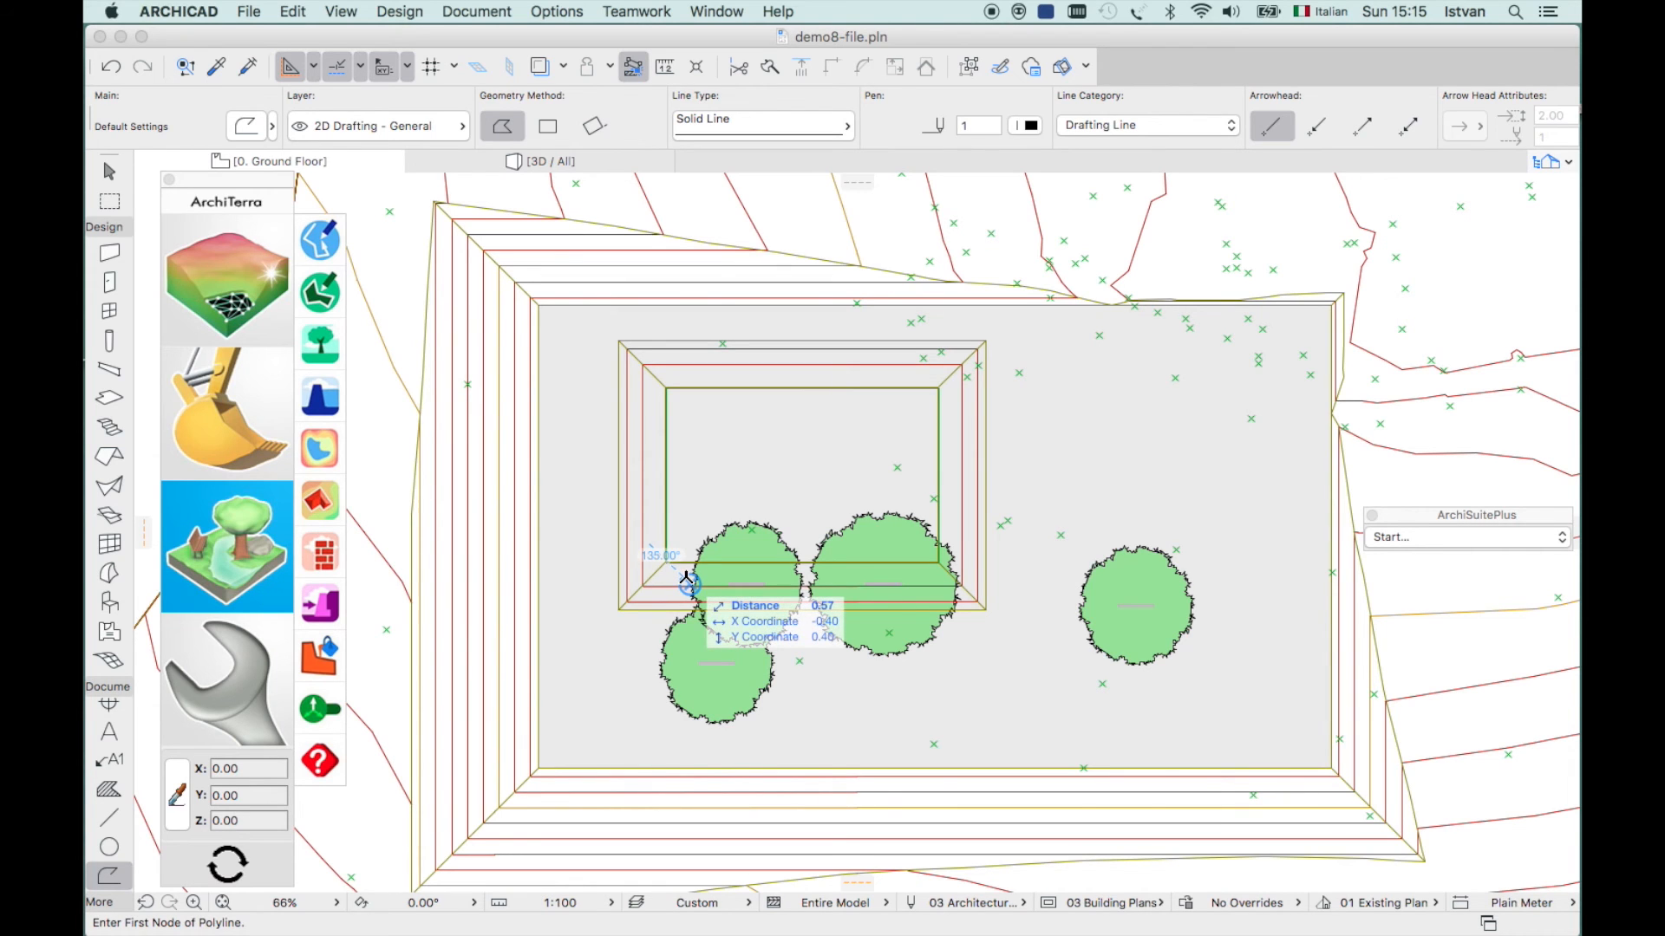
key(Escape)
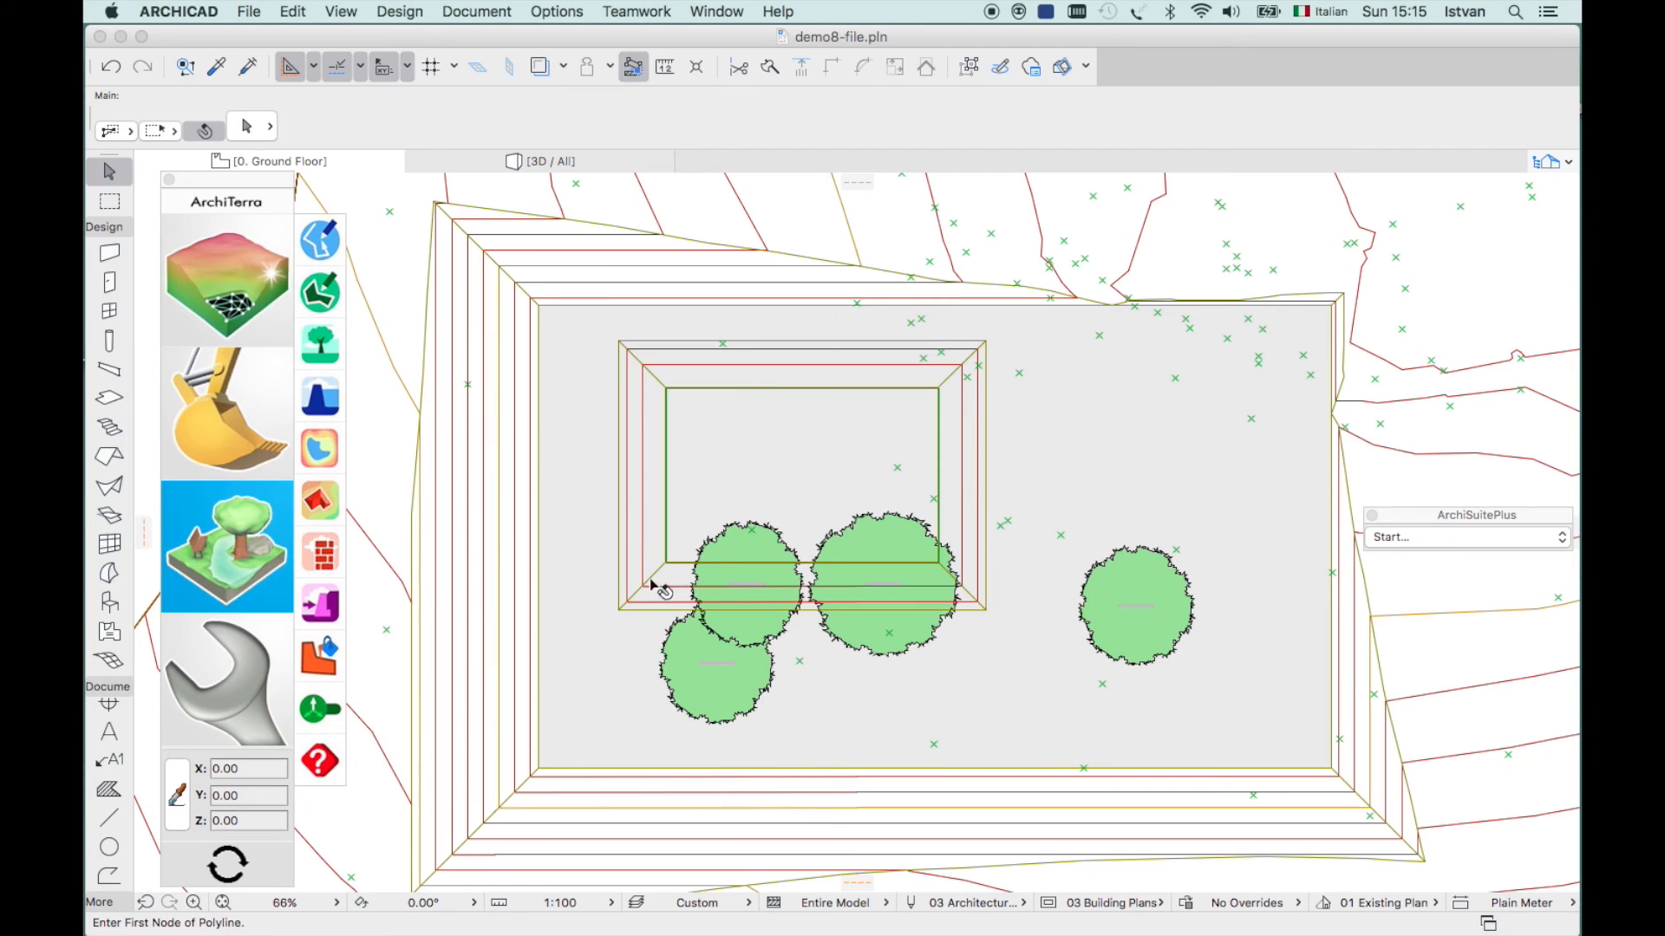
click(319, 247)
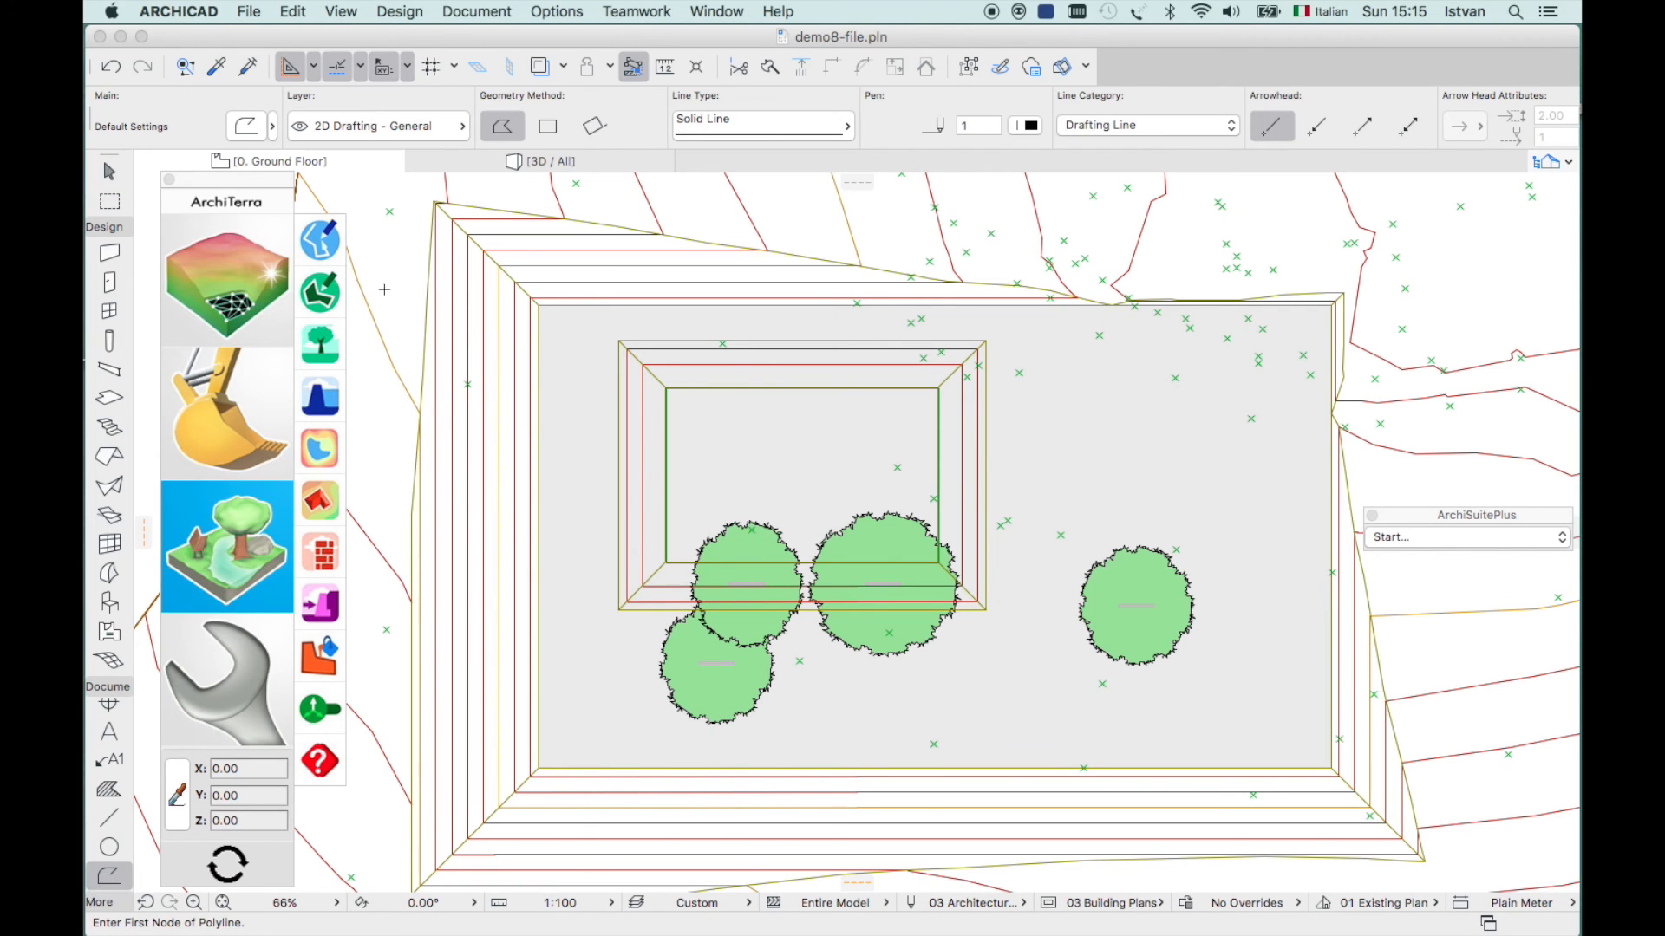
click(681, 578)
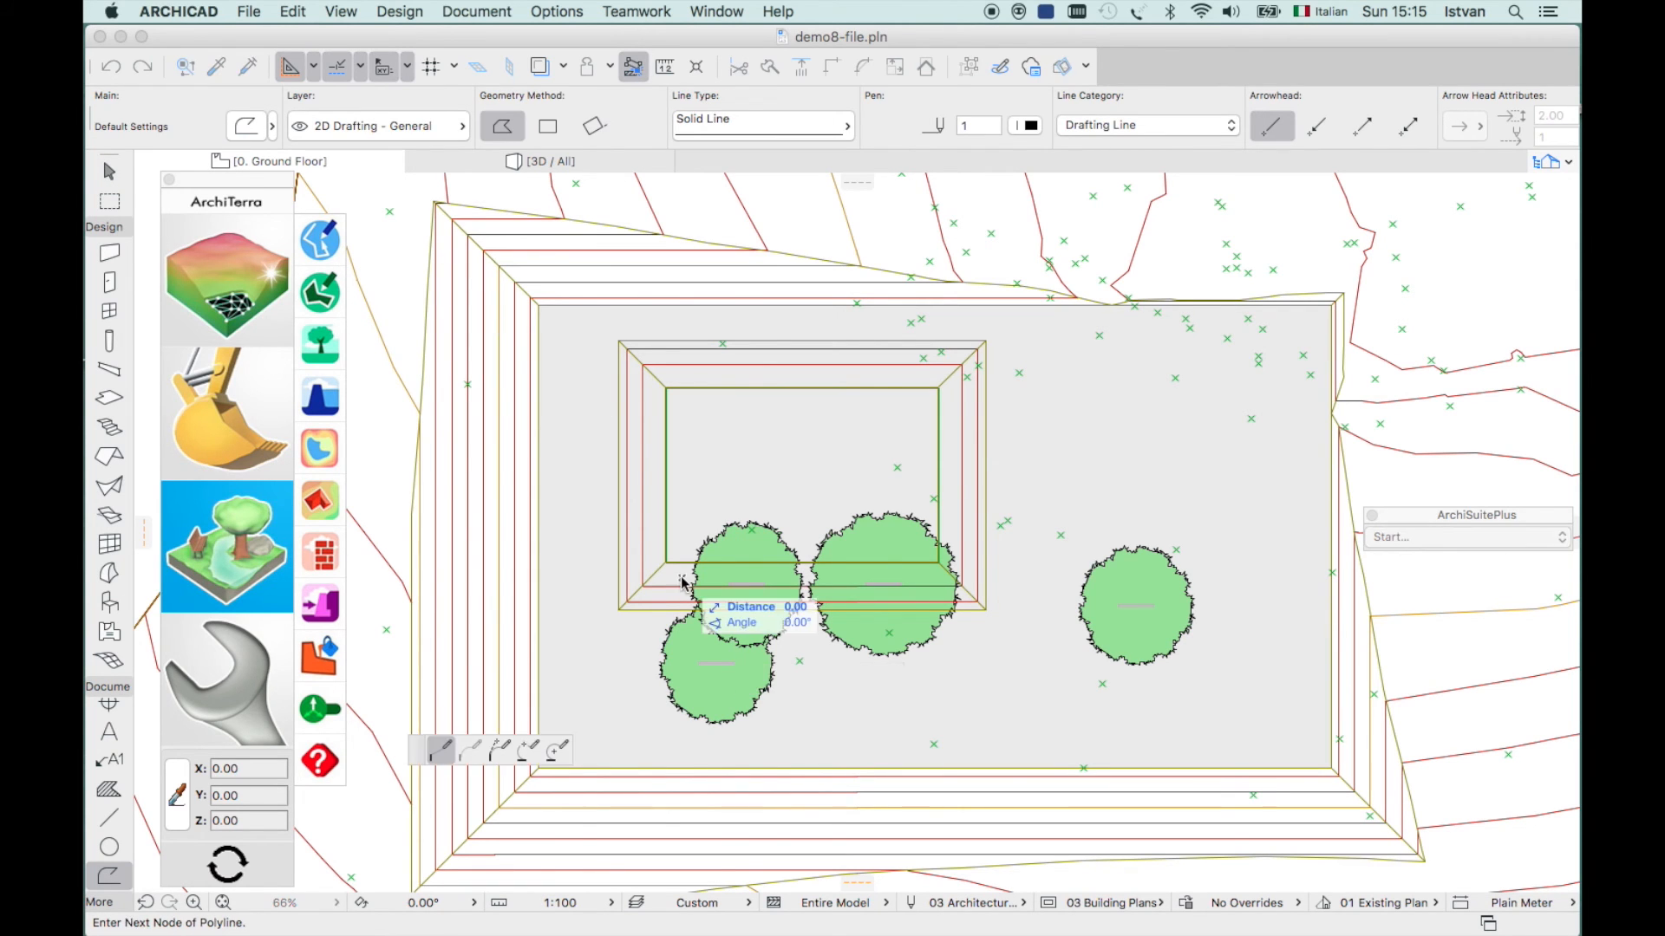
click(925, 577)
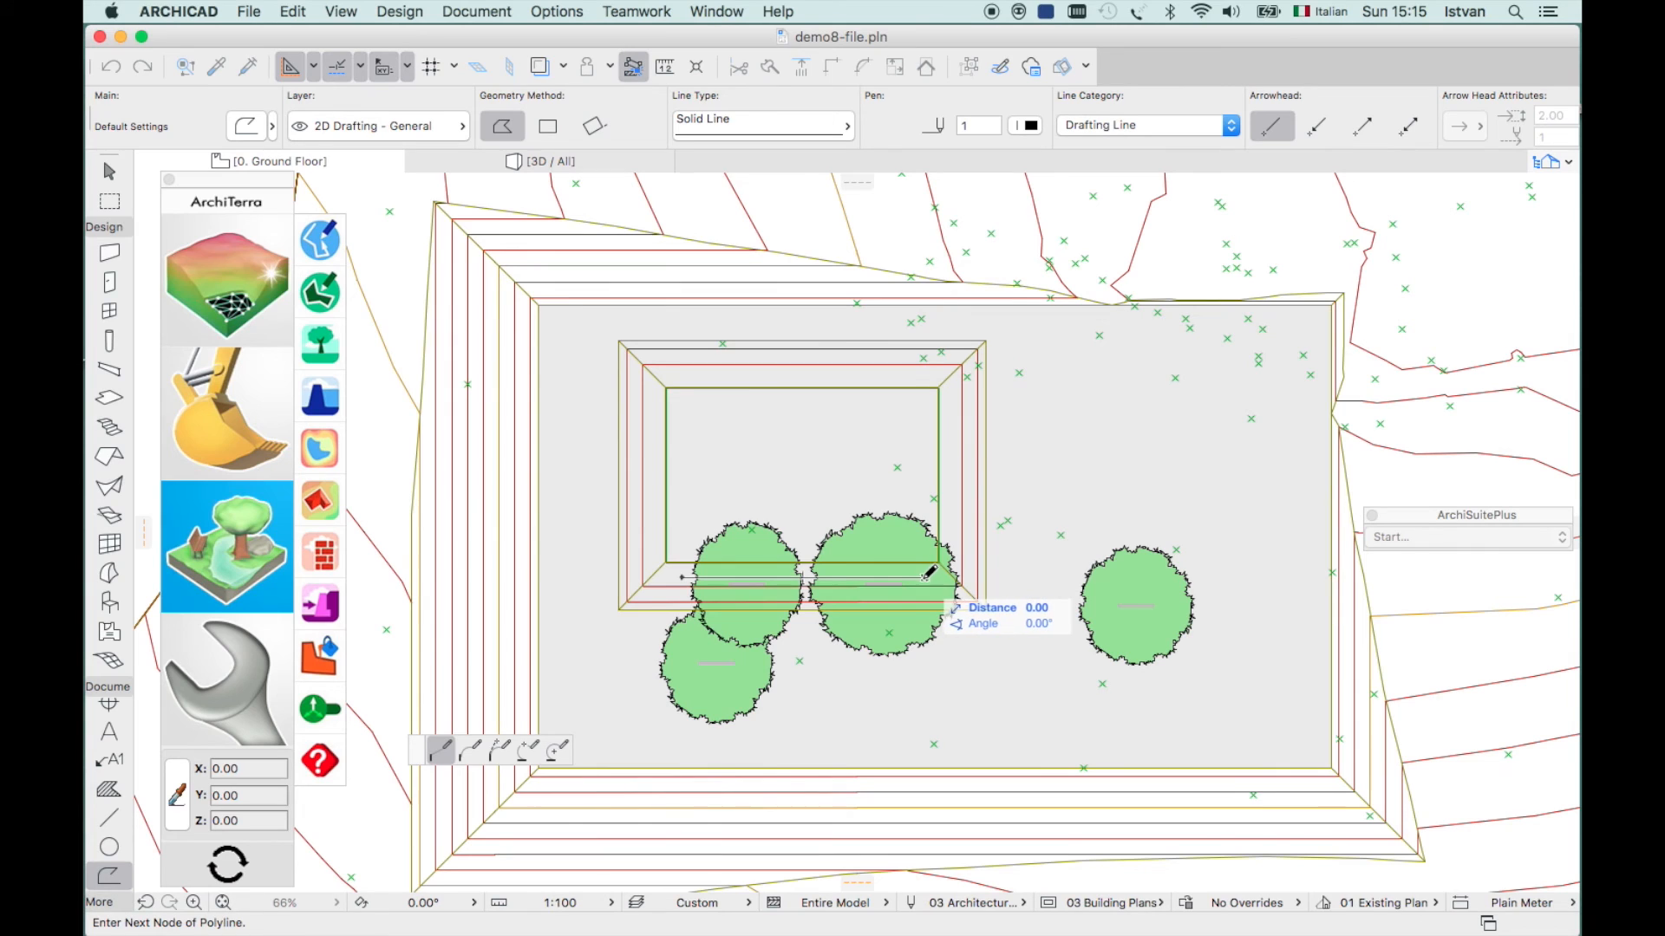
click(926, 574)
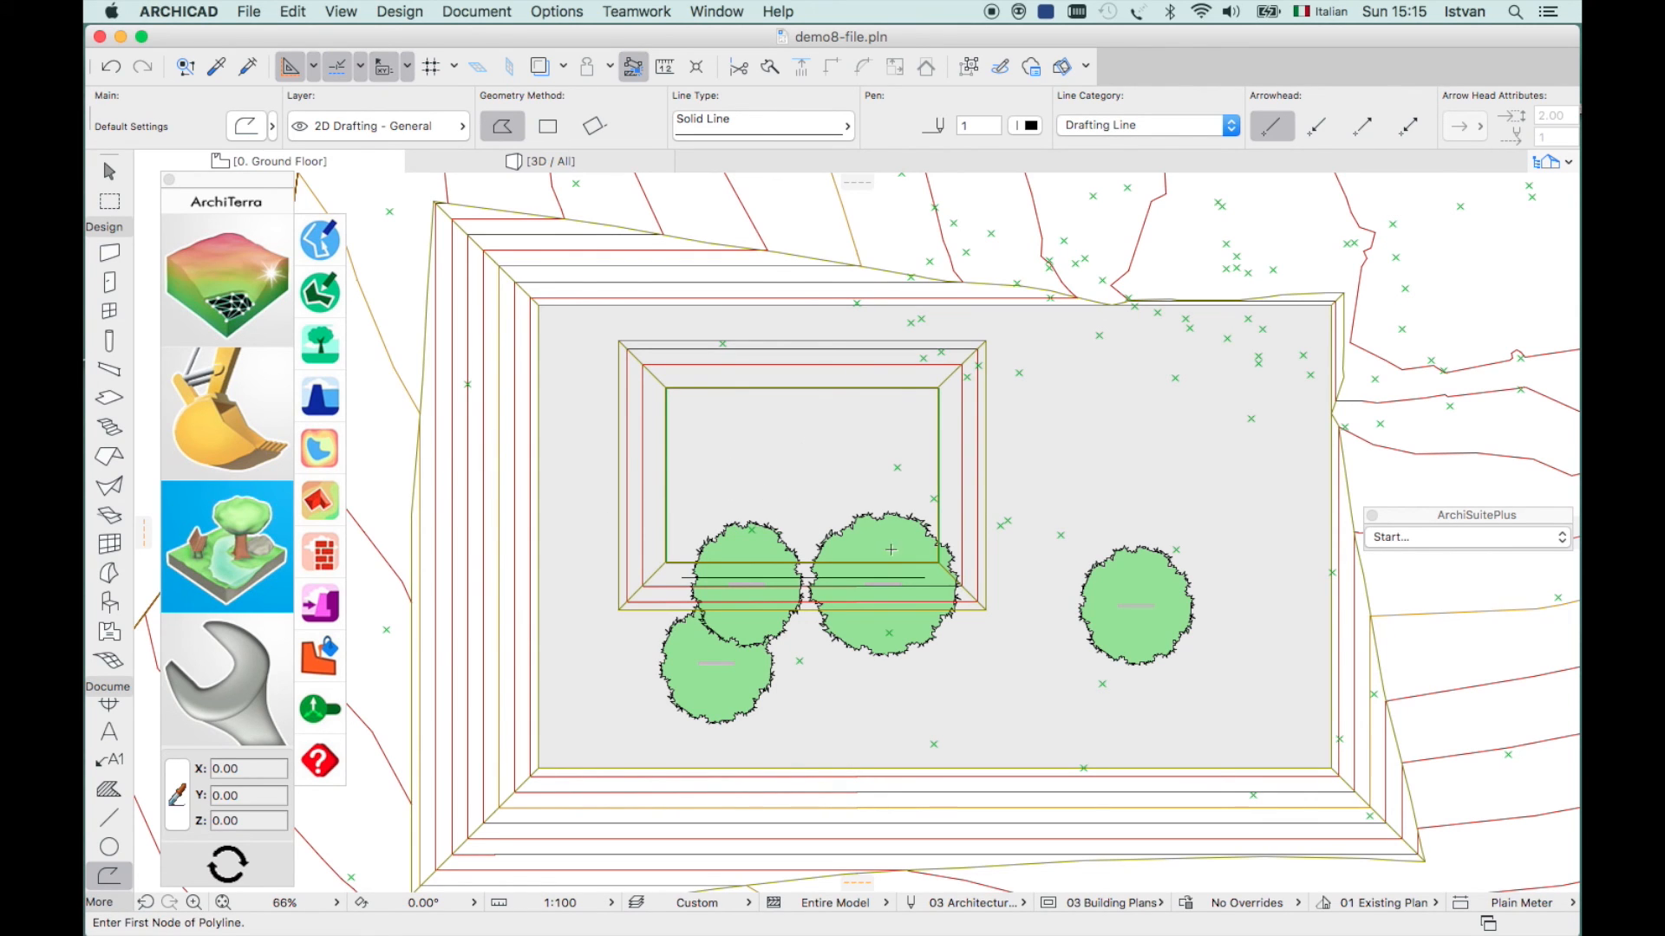
- Select the plateau together with the new polyline
click(666, 387)
key(Escape)
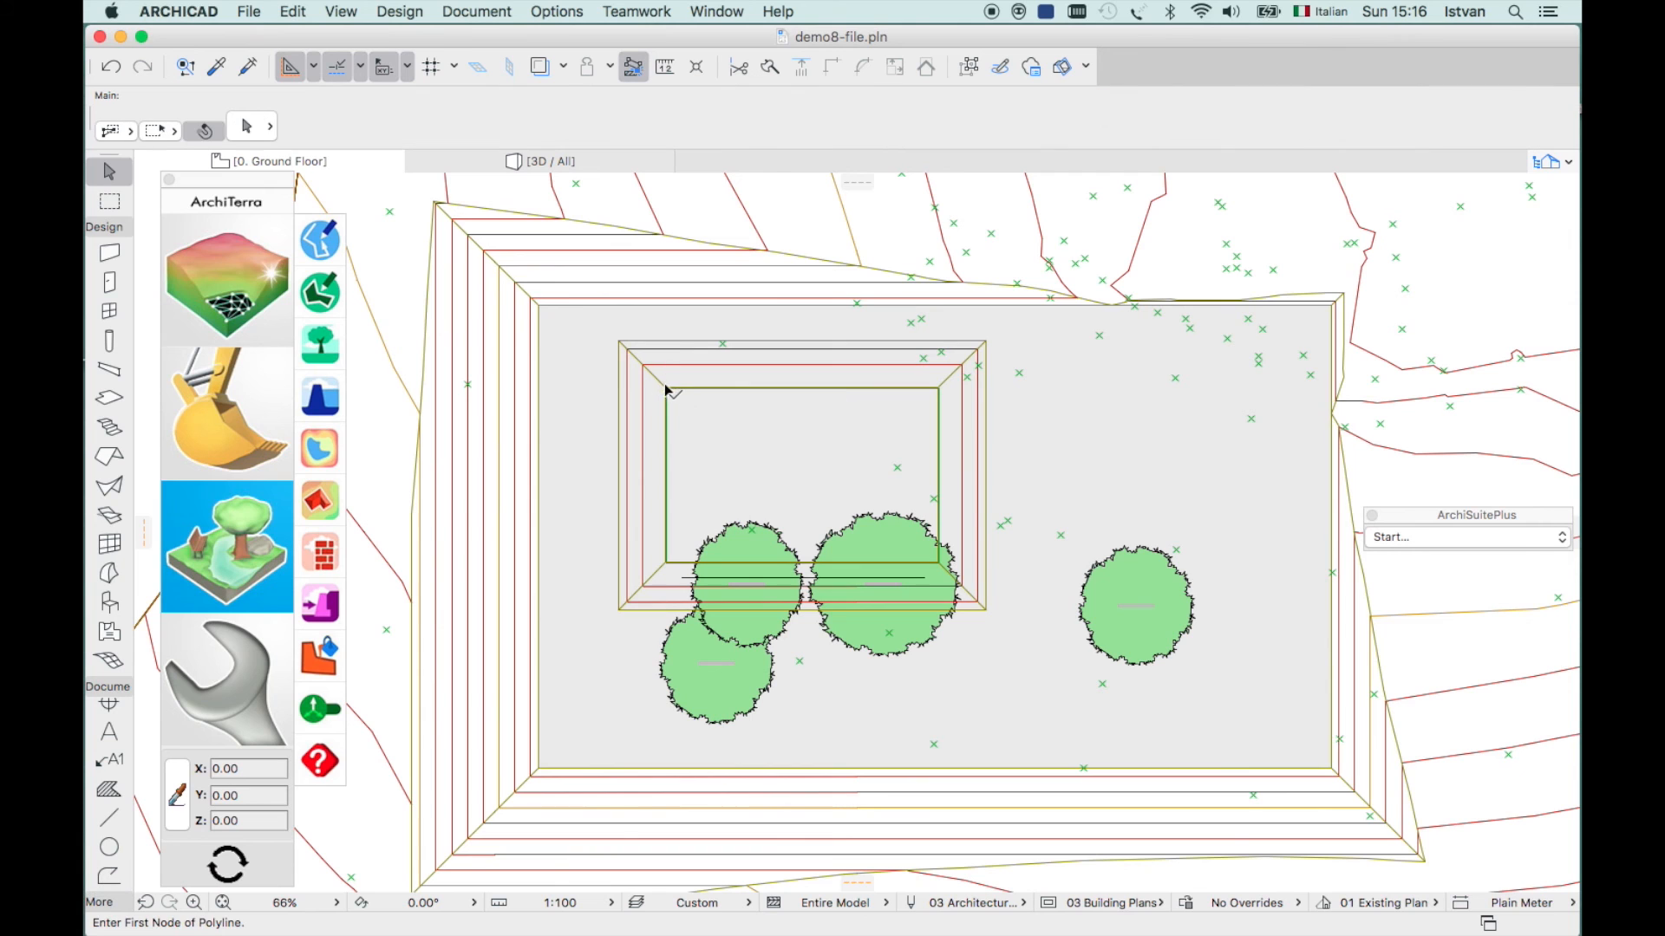
click(667, 392)
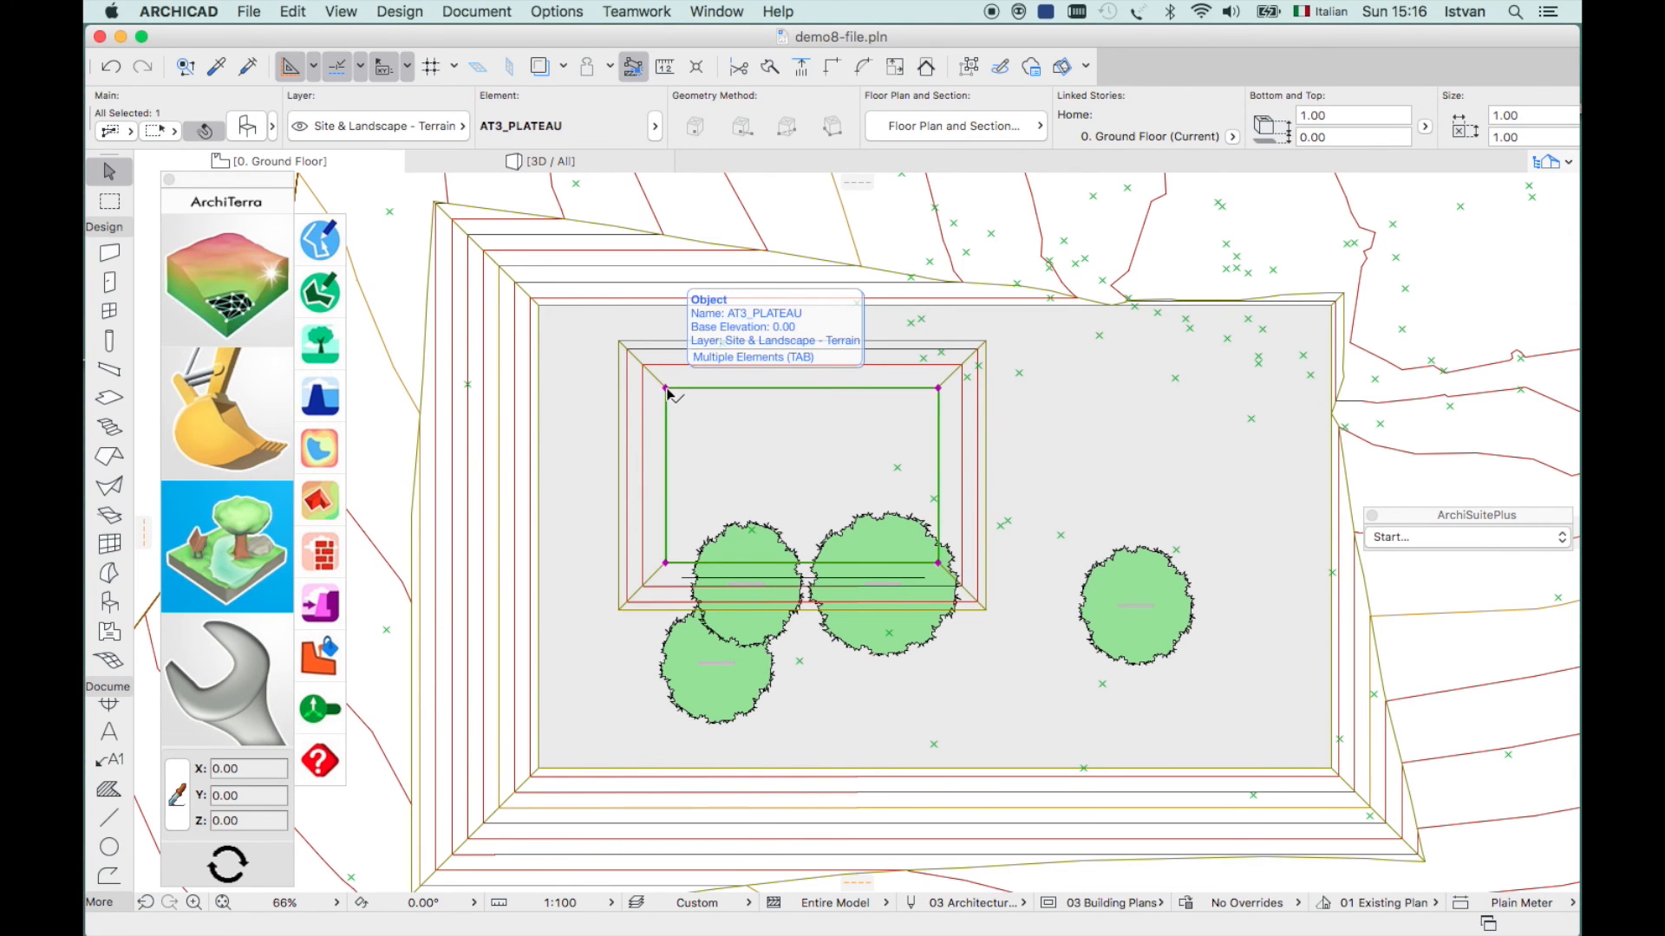
shift+click(683, 580)
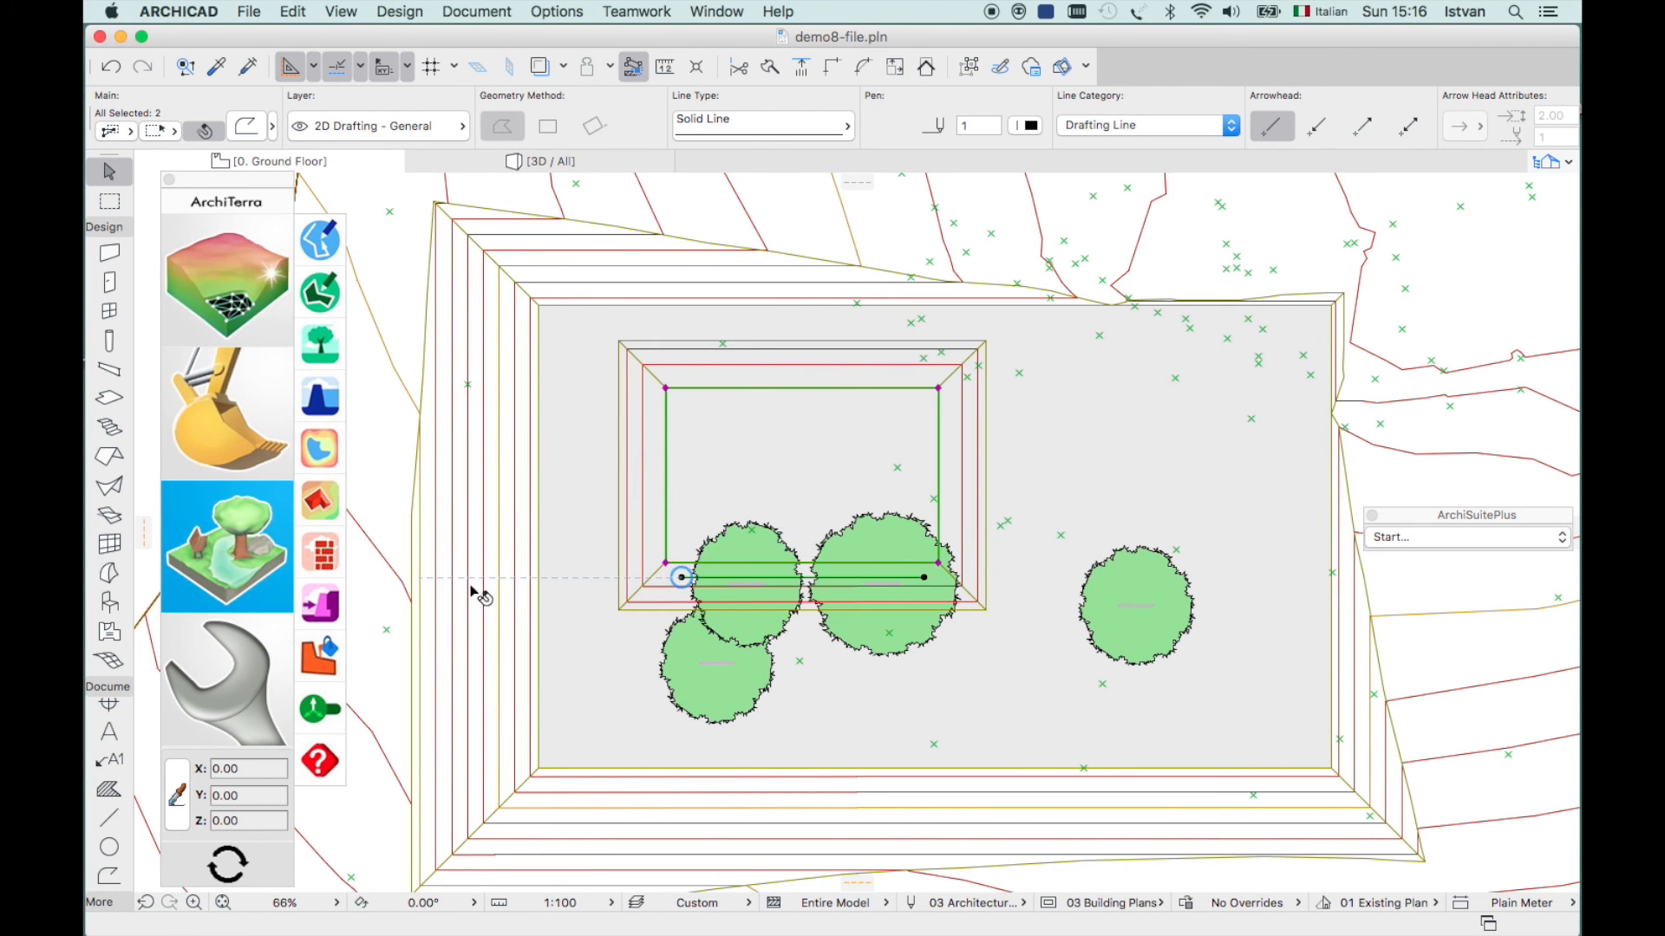
- Place a 2.00 high, 0.50 thick concrete retaining wall on the polyline, facing the plateau's upper side
click(322, 612)
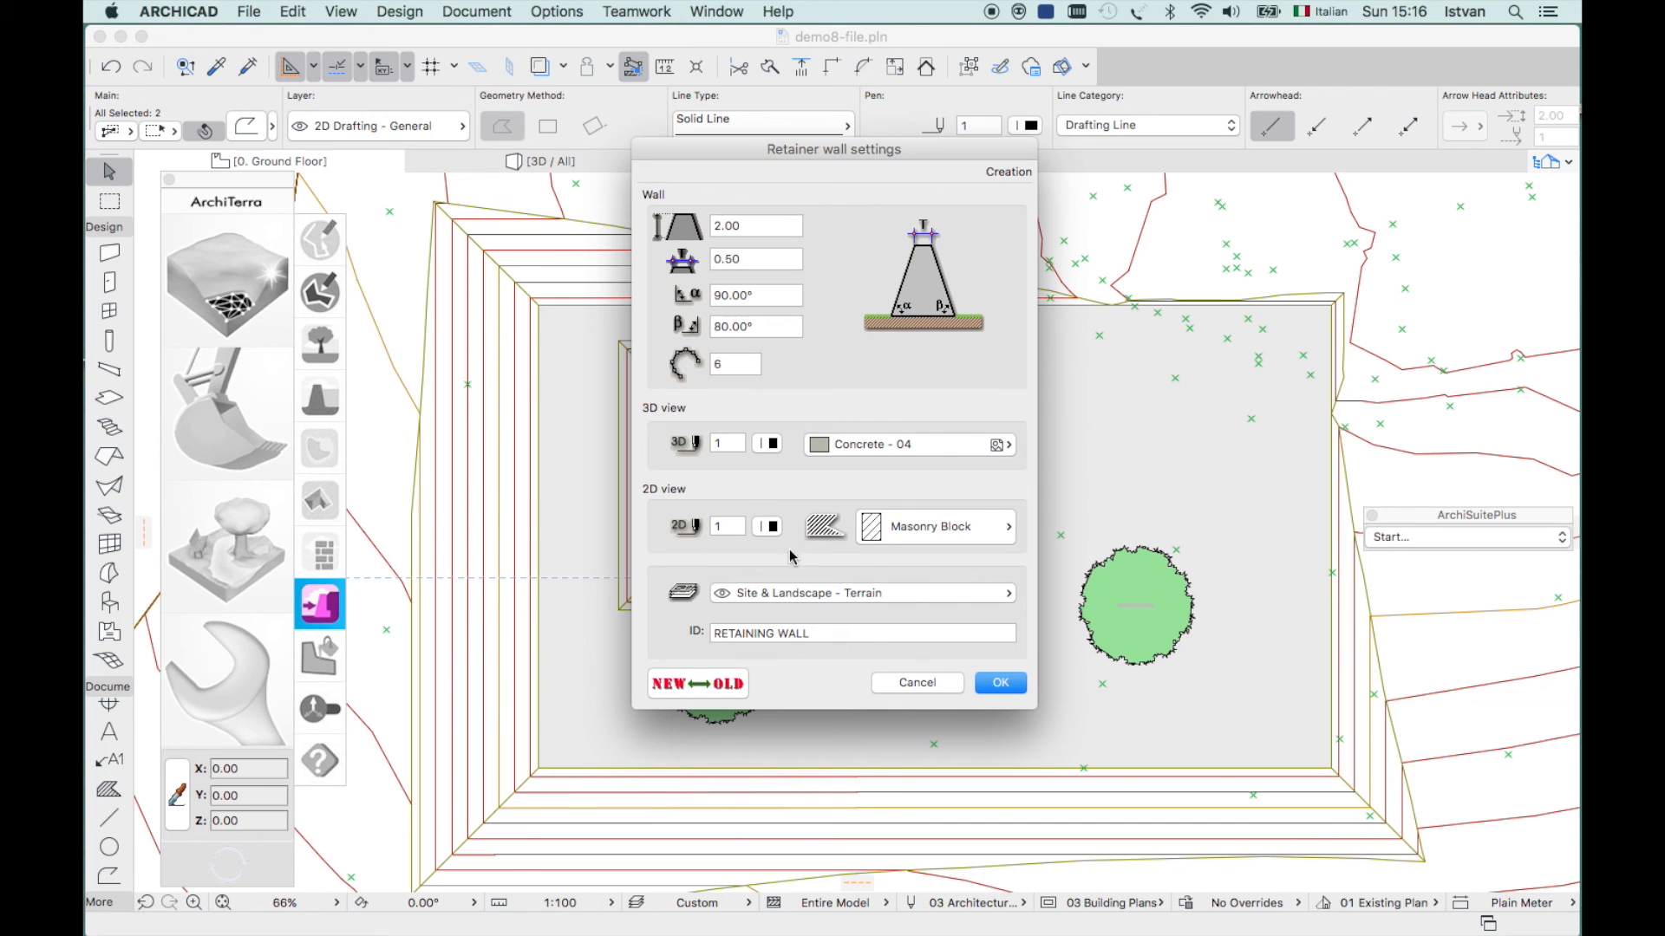
click(1000, 683)
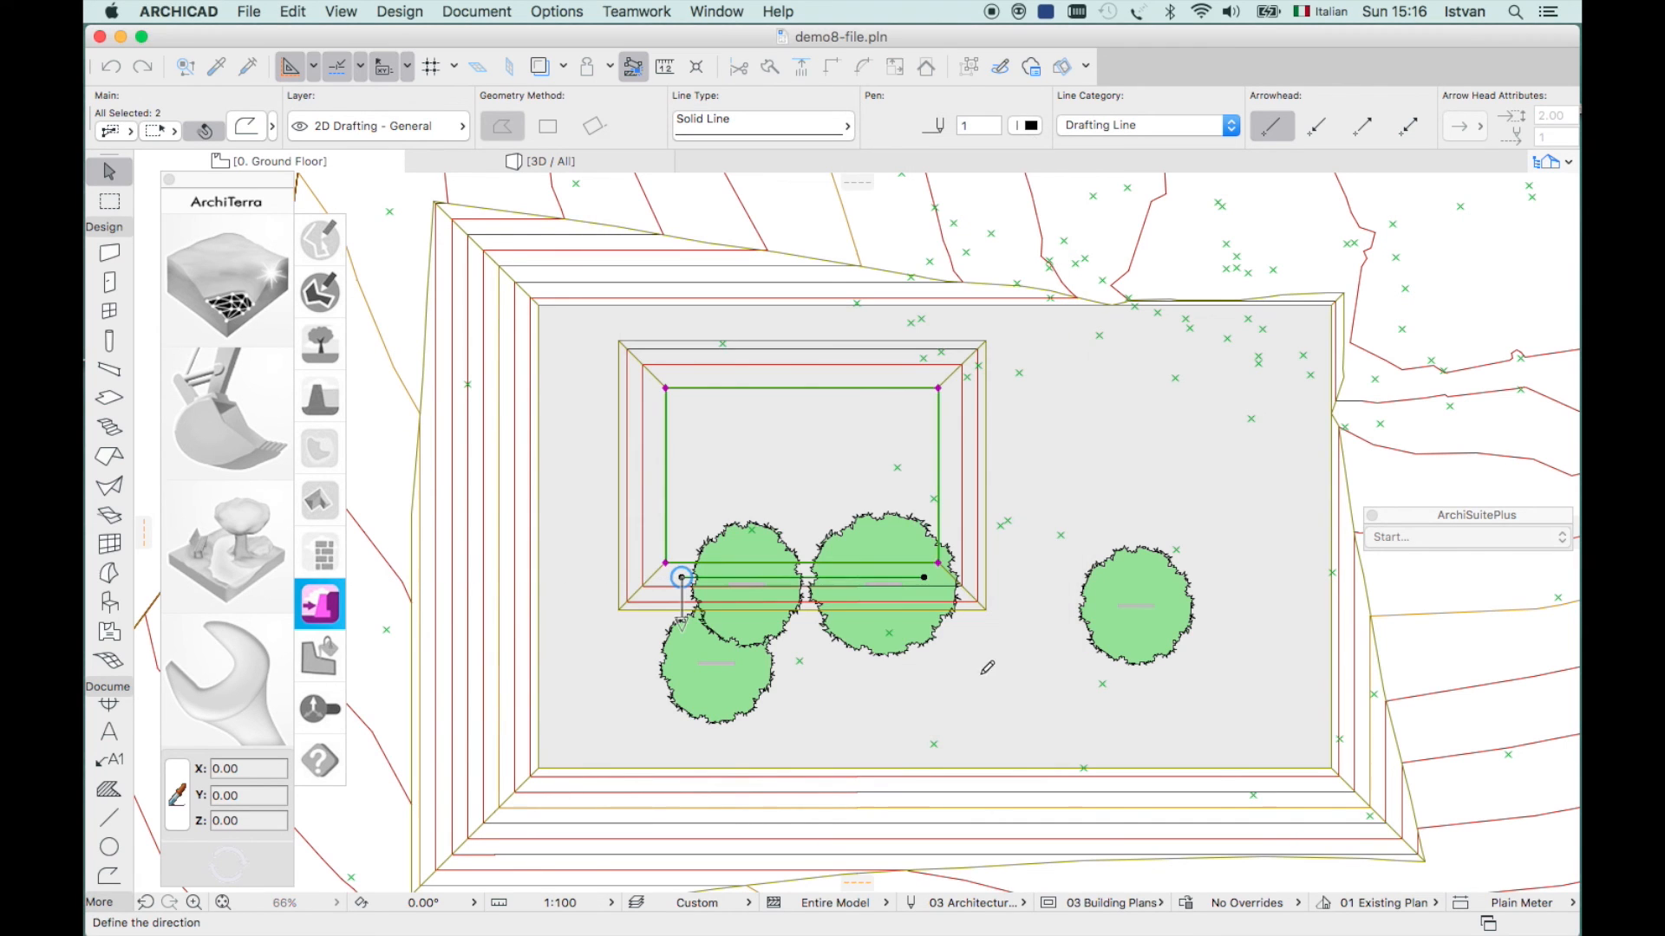
click(694, 537)
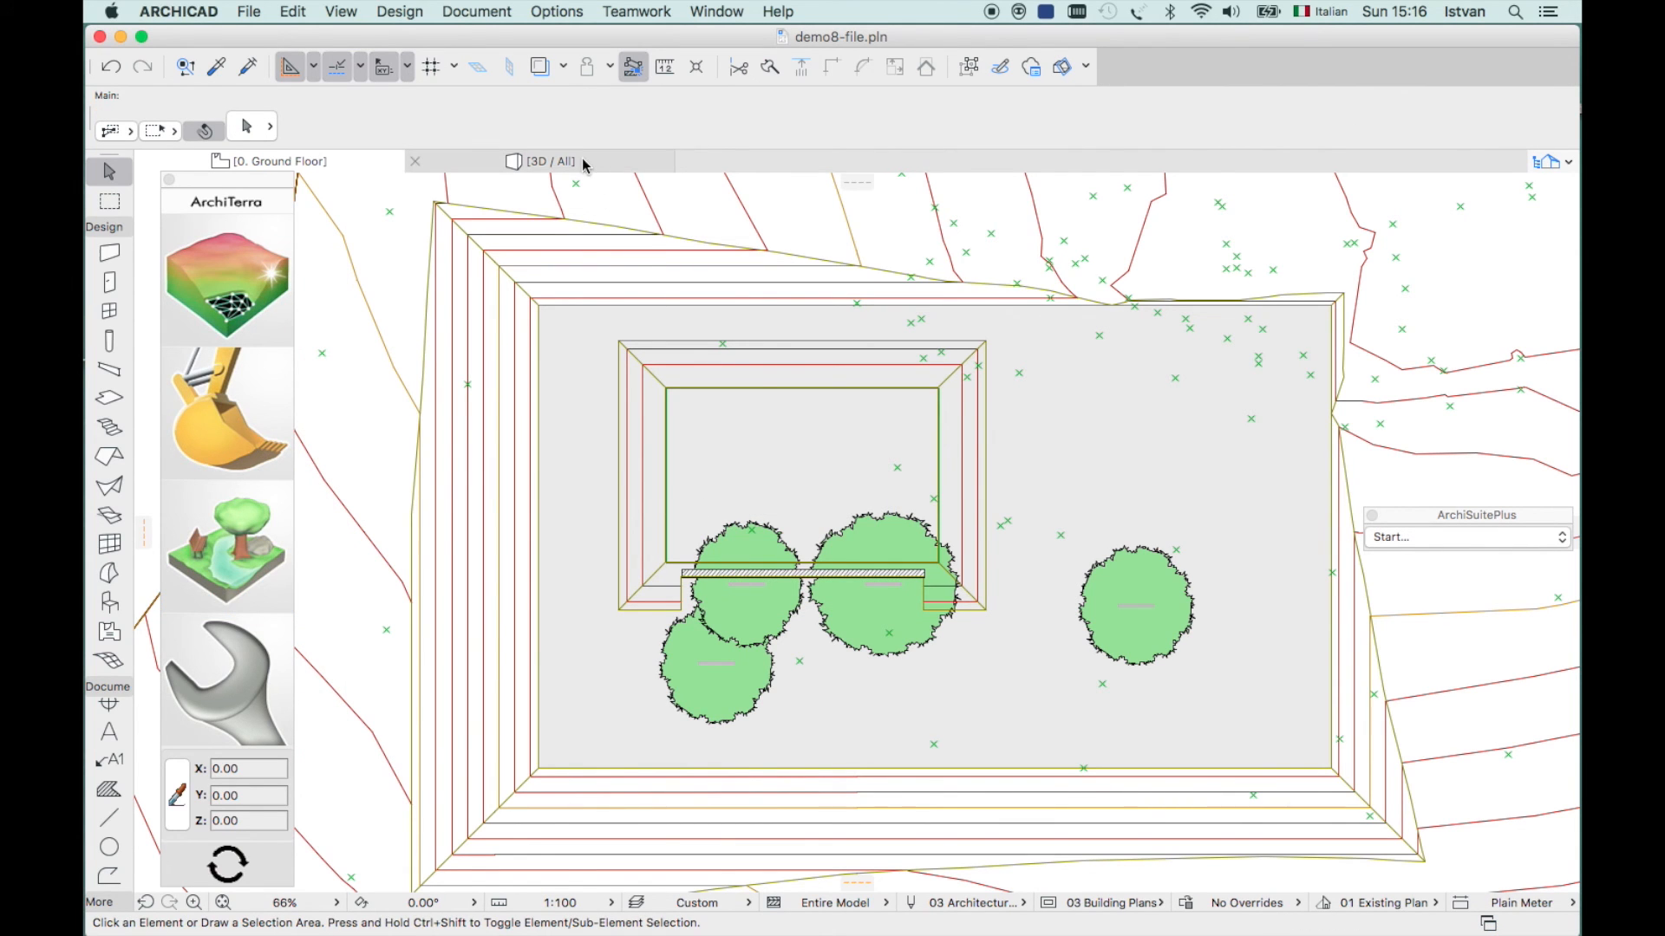
click(471, 161)
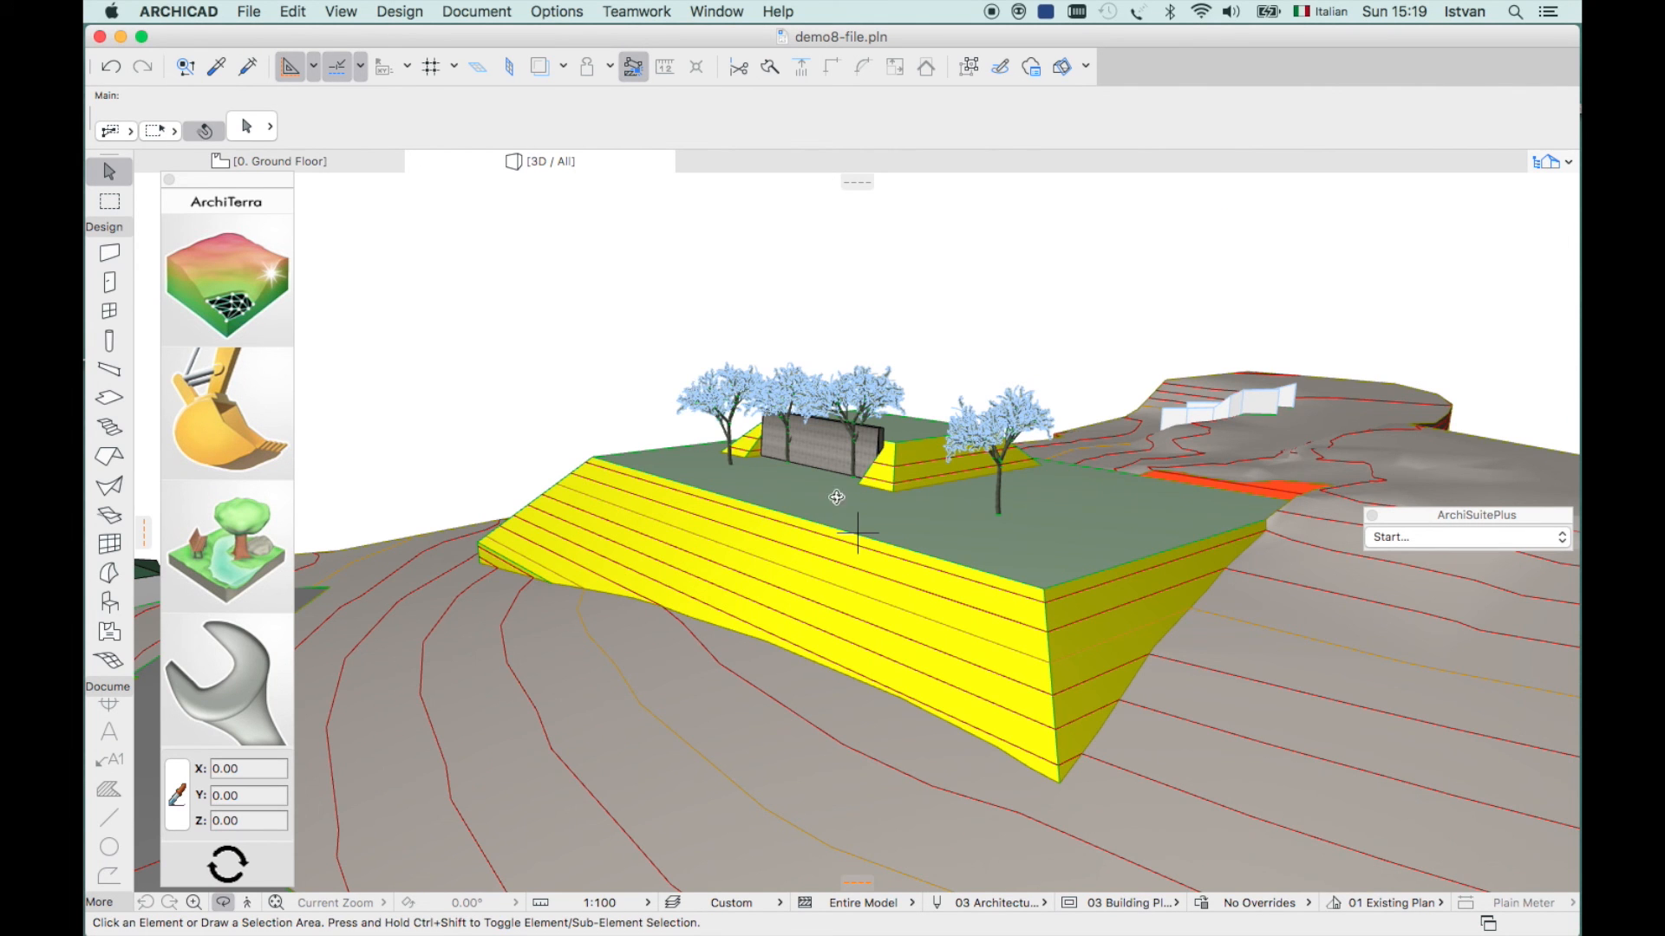
drag(814, 505, 723, 583)
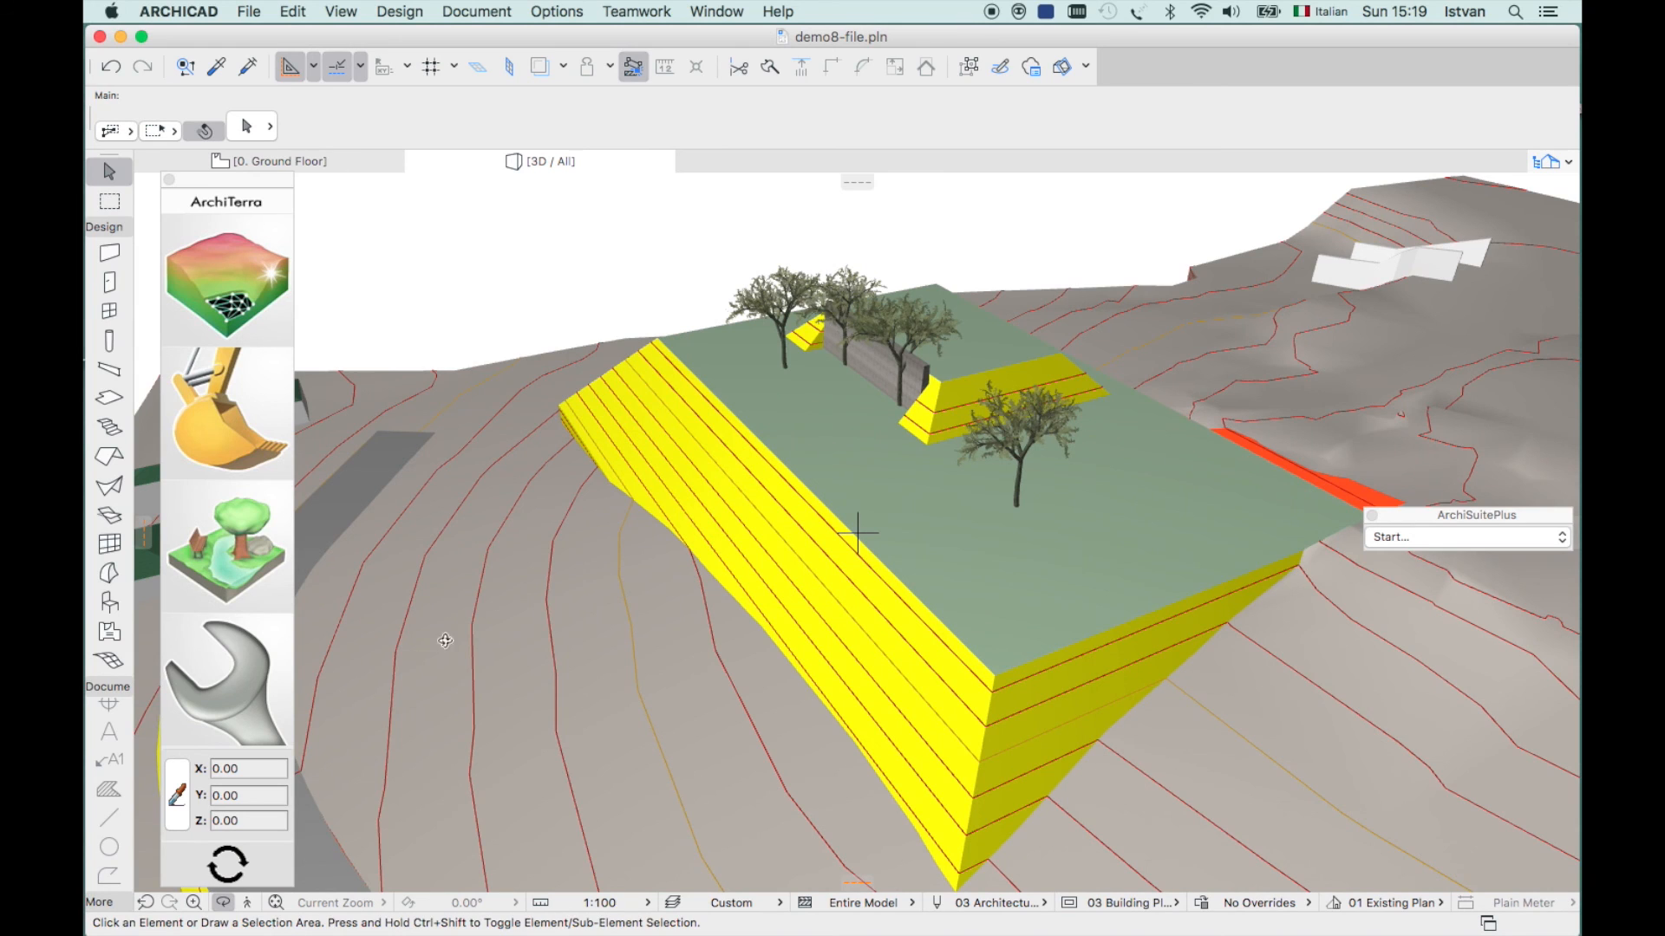
click(193, 902)
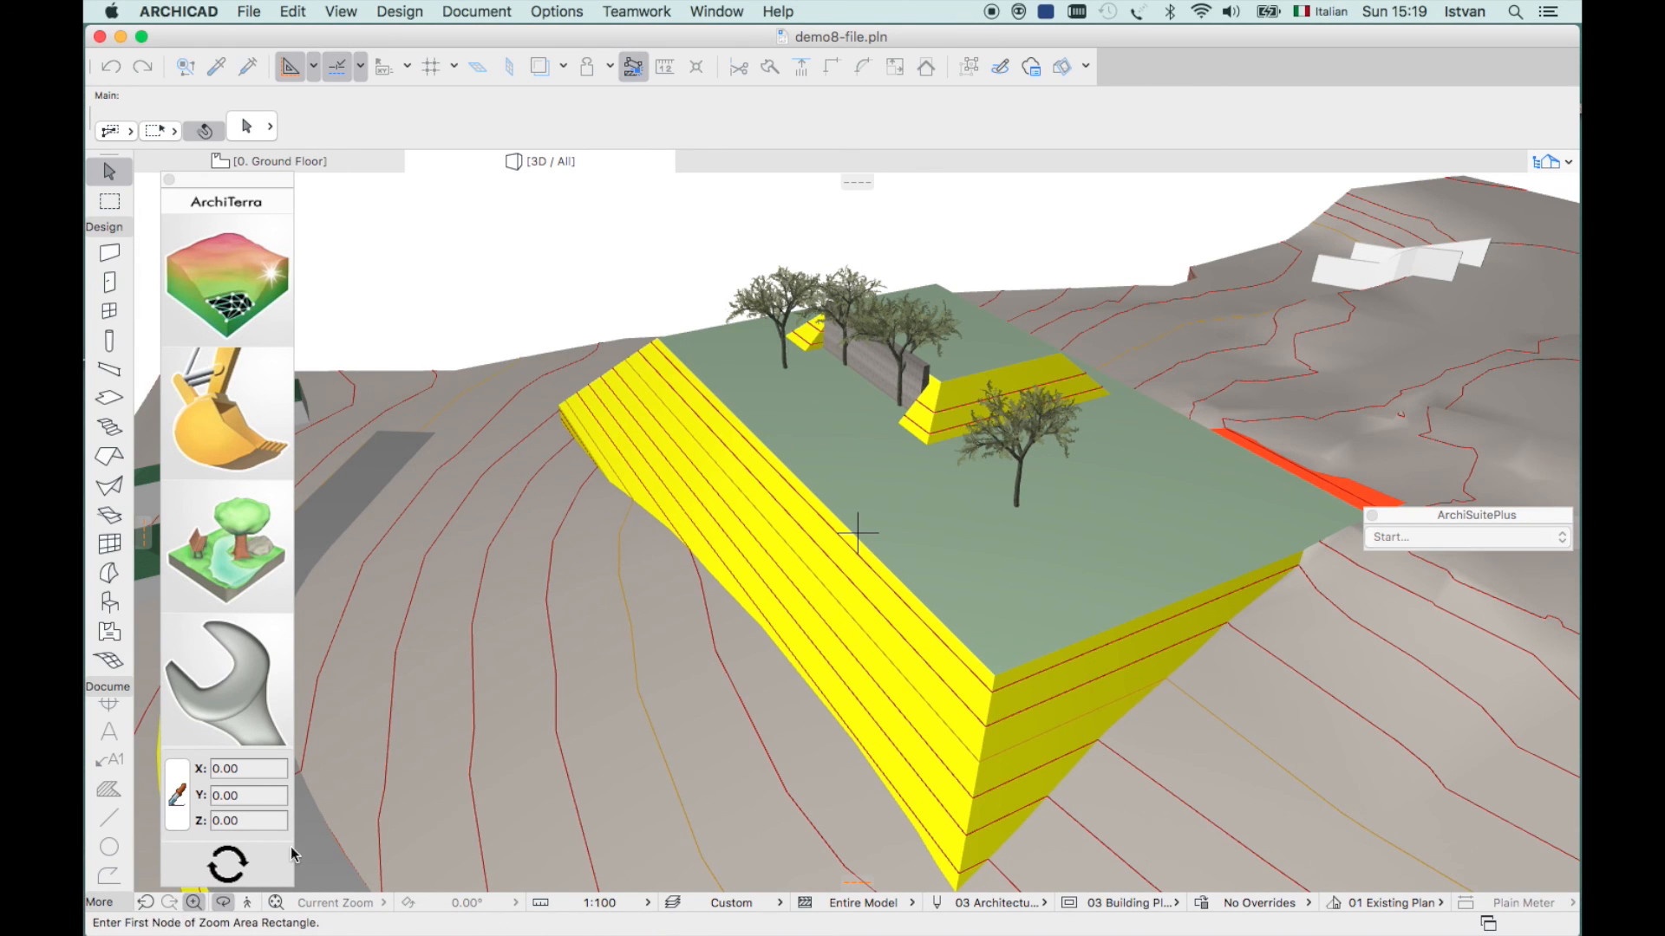
click(744, 314)
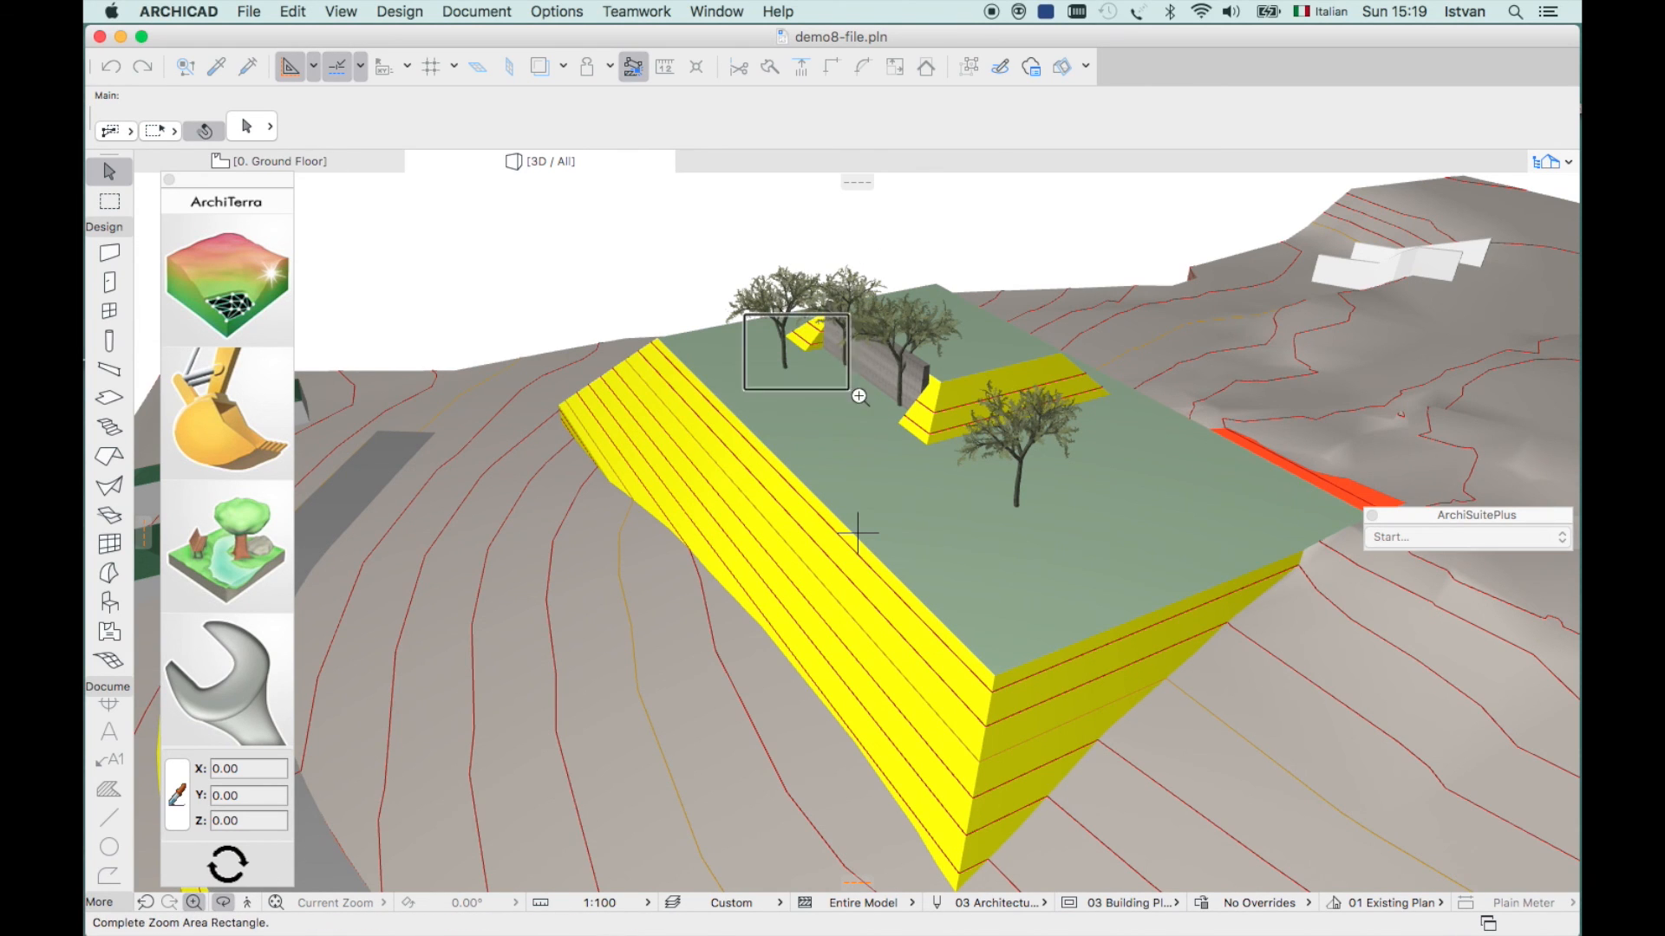
click(978, 464)
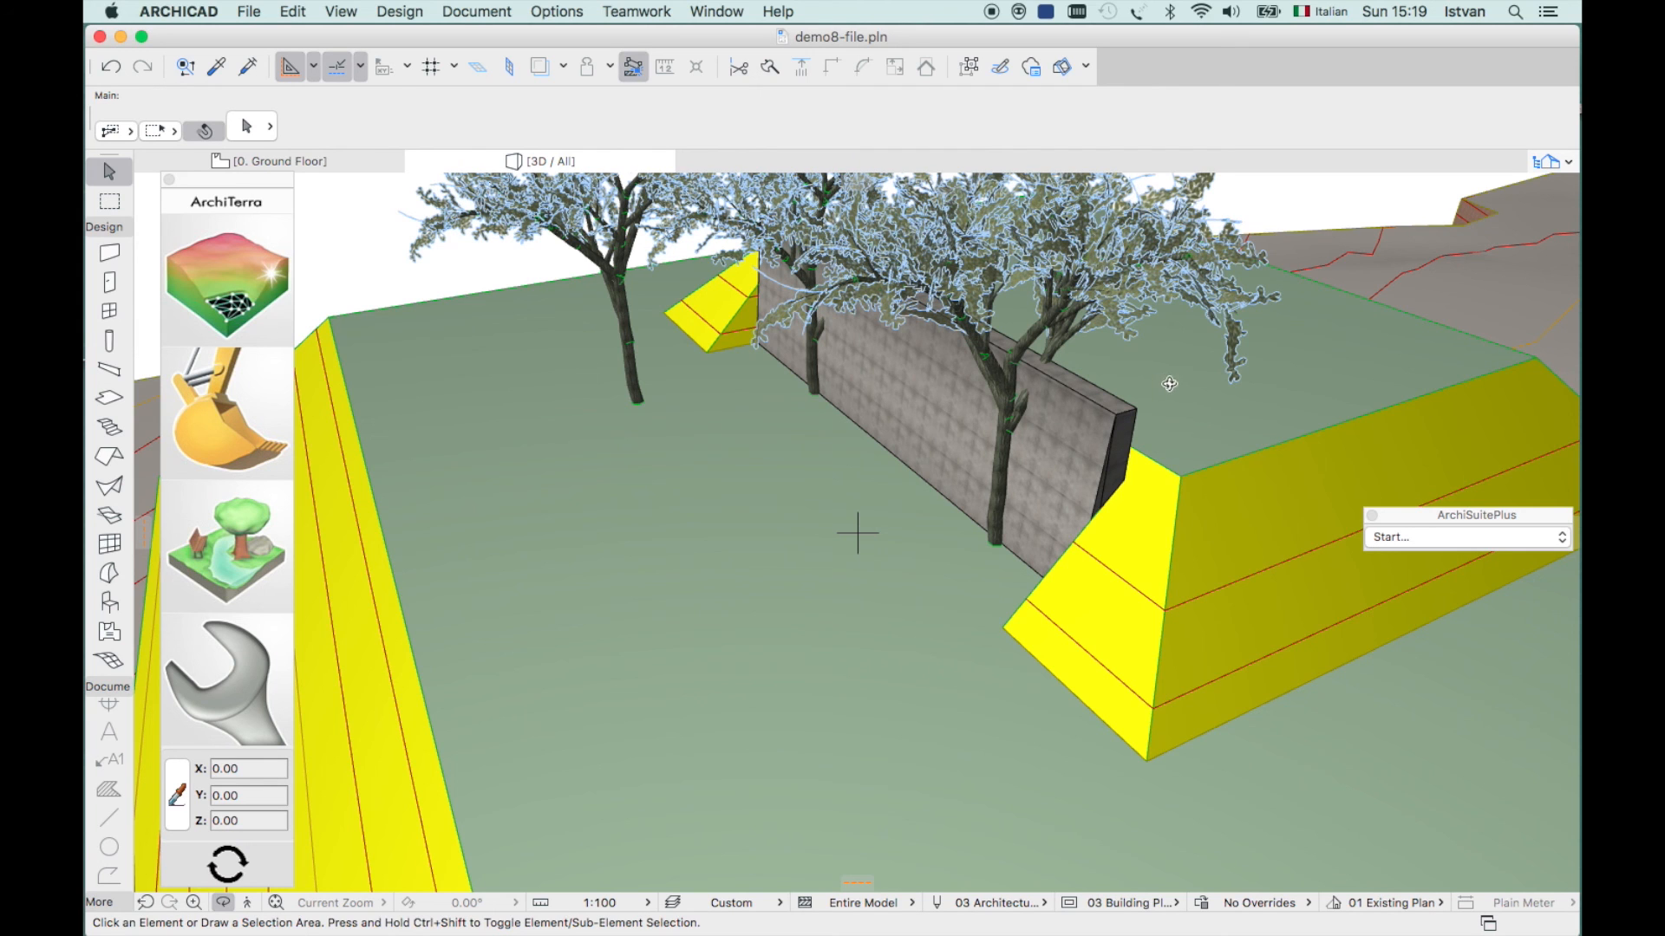
key(Escape)
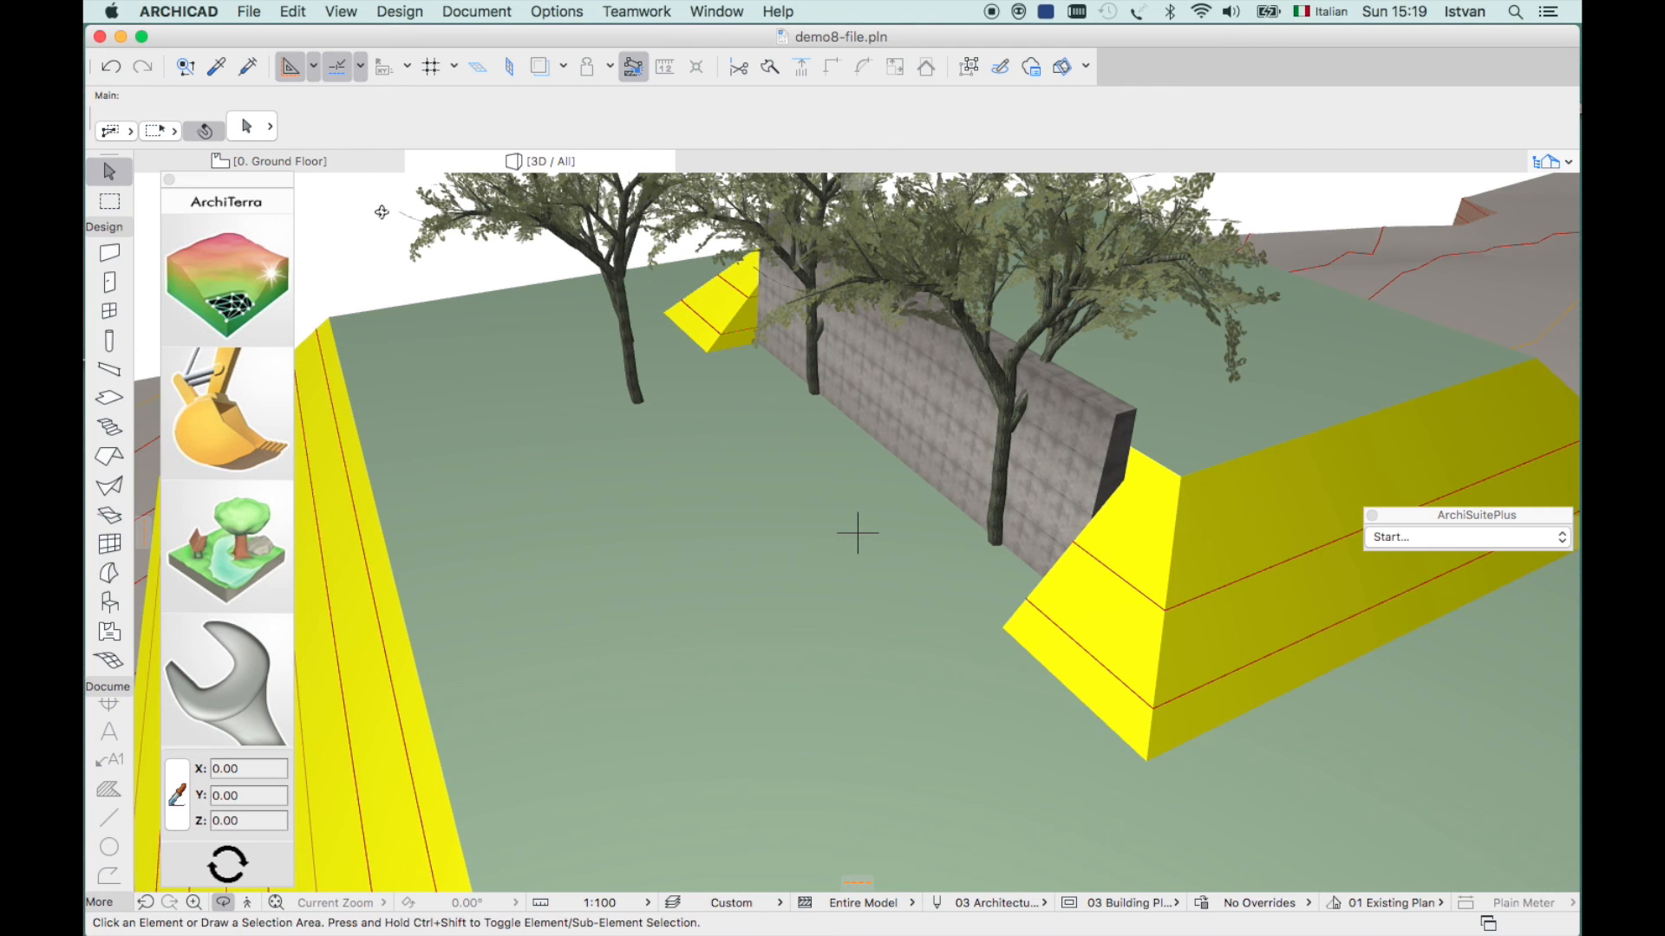
click(348, 161)
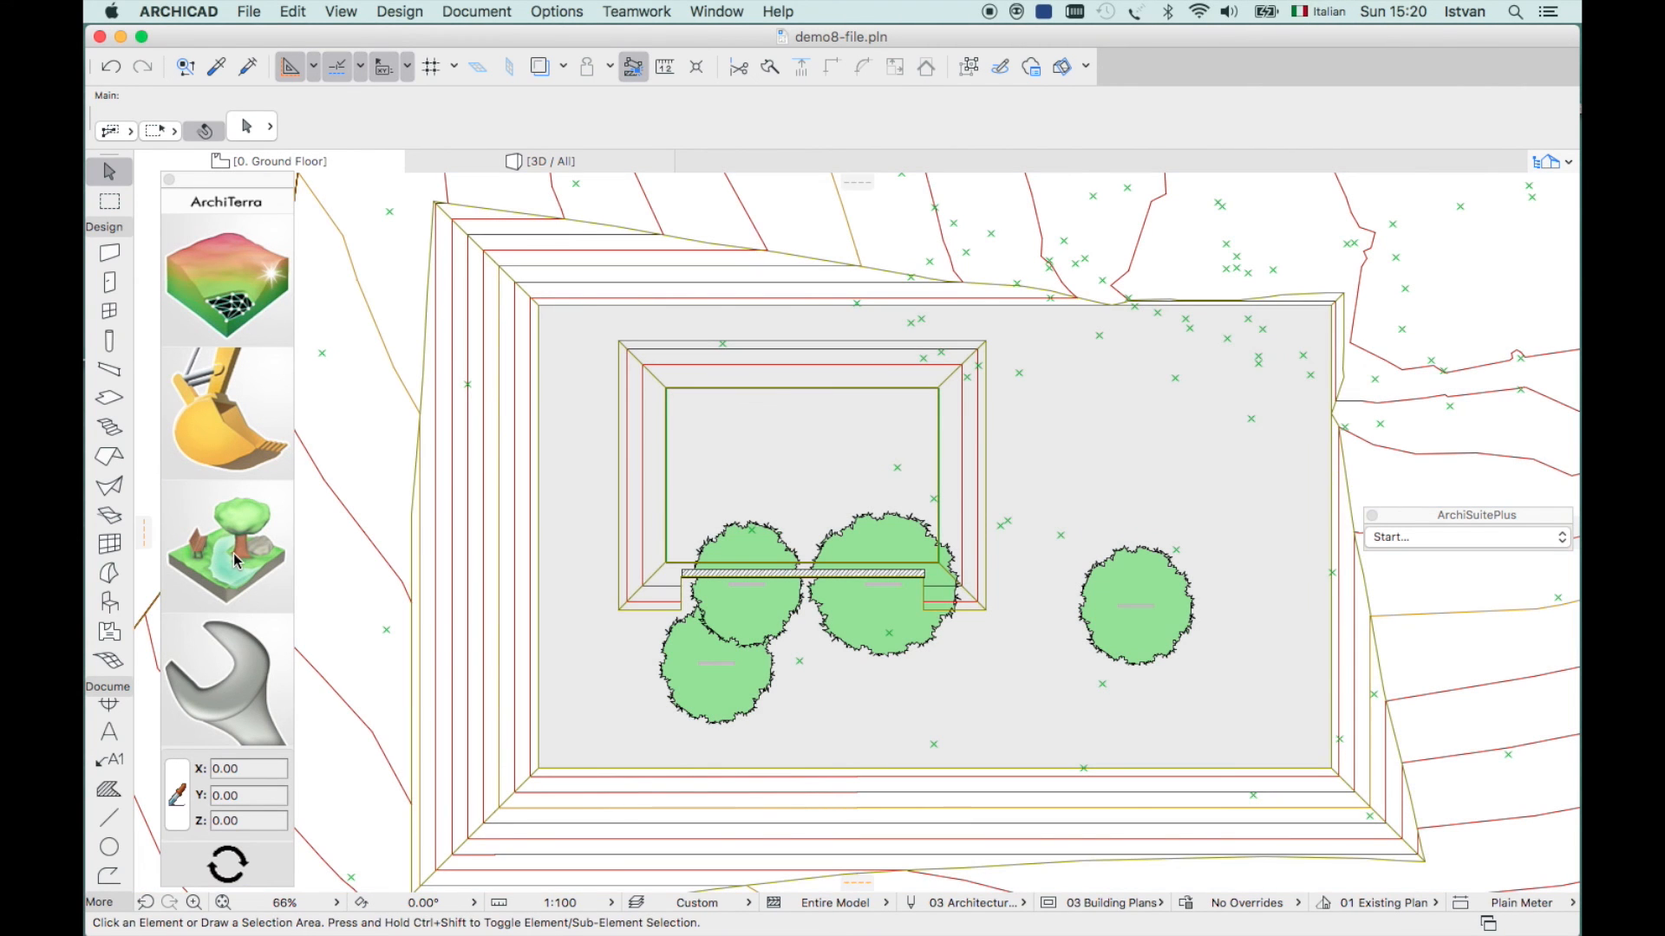
- Check the ArchiTerra Coloured Area settings, cancel without changes, then pick the green landscaping tool
click(237, 561)
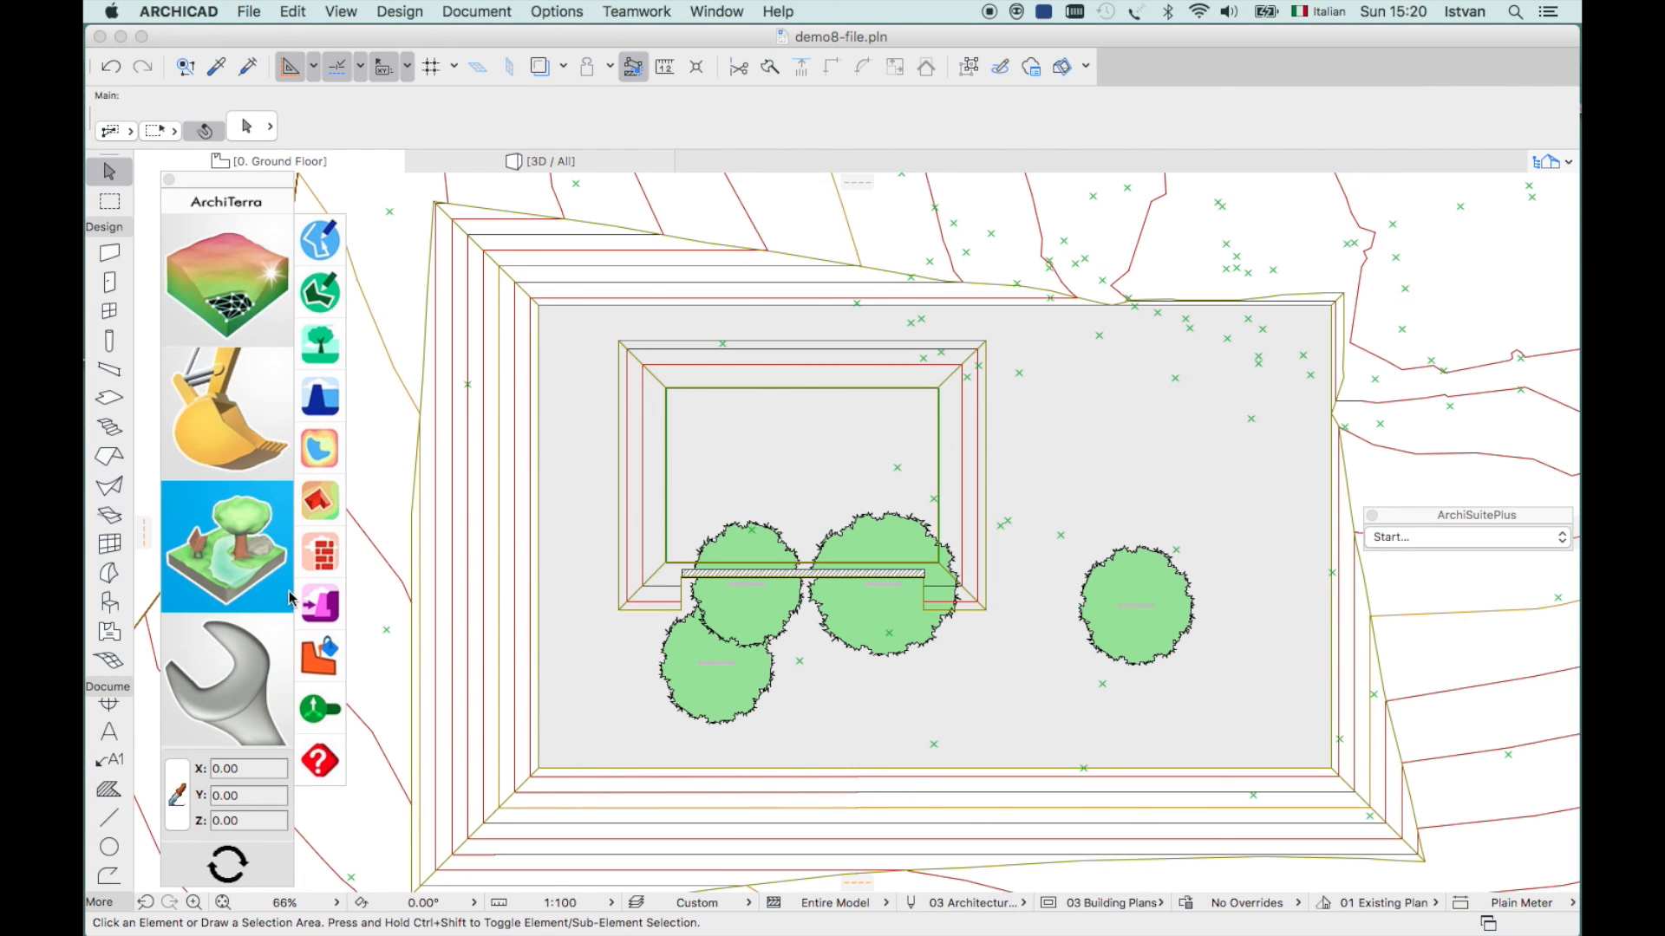
click(314, 666)
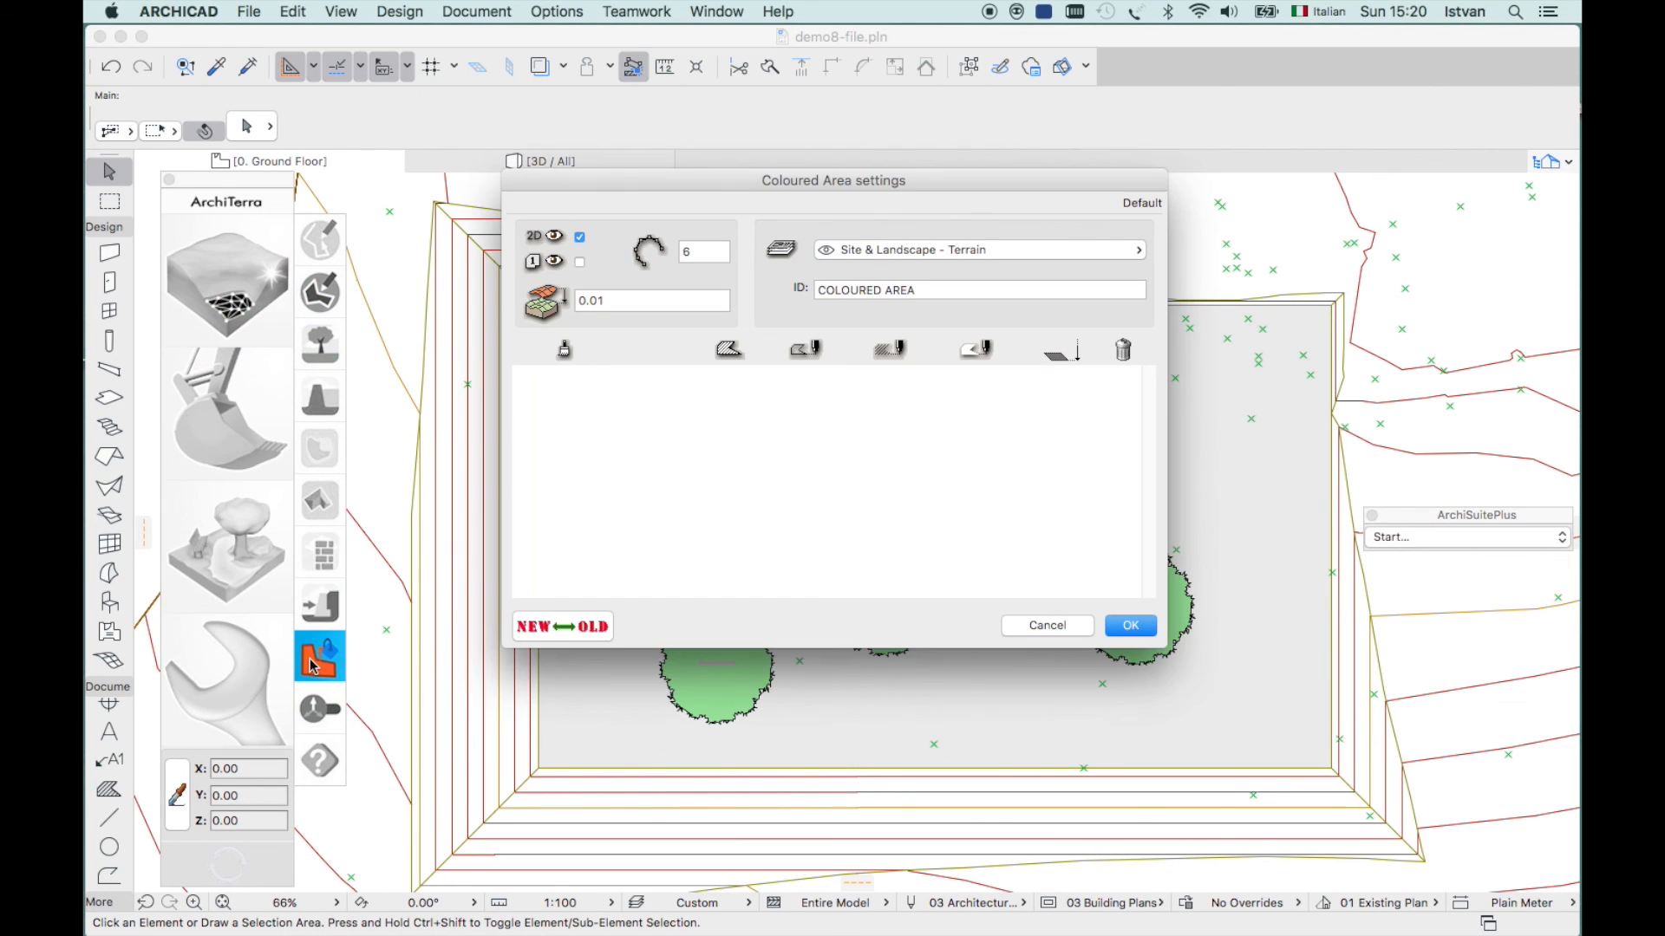
click(1060, 629)
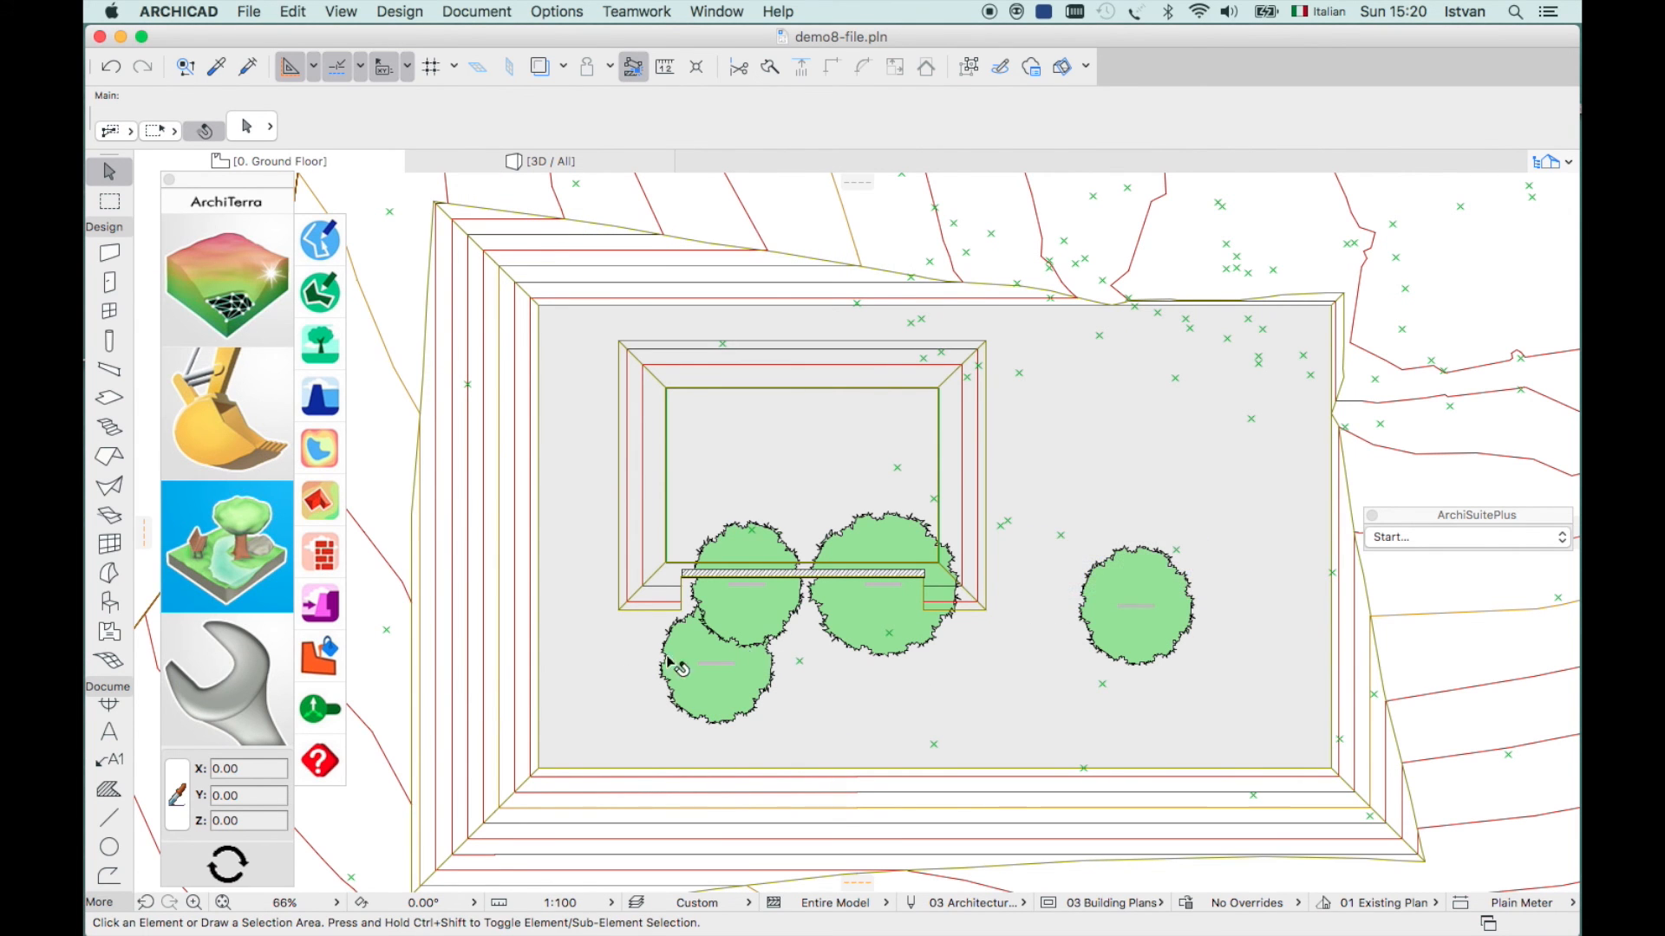
click(328, 713)
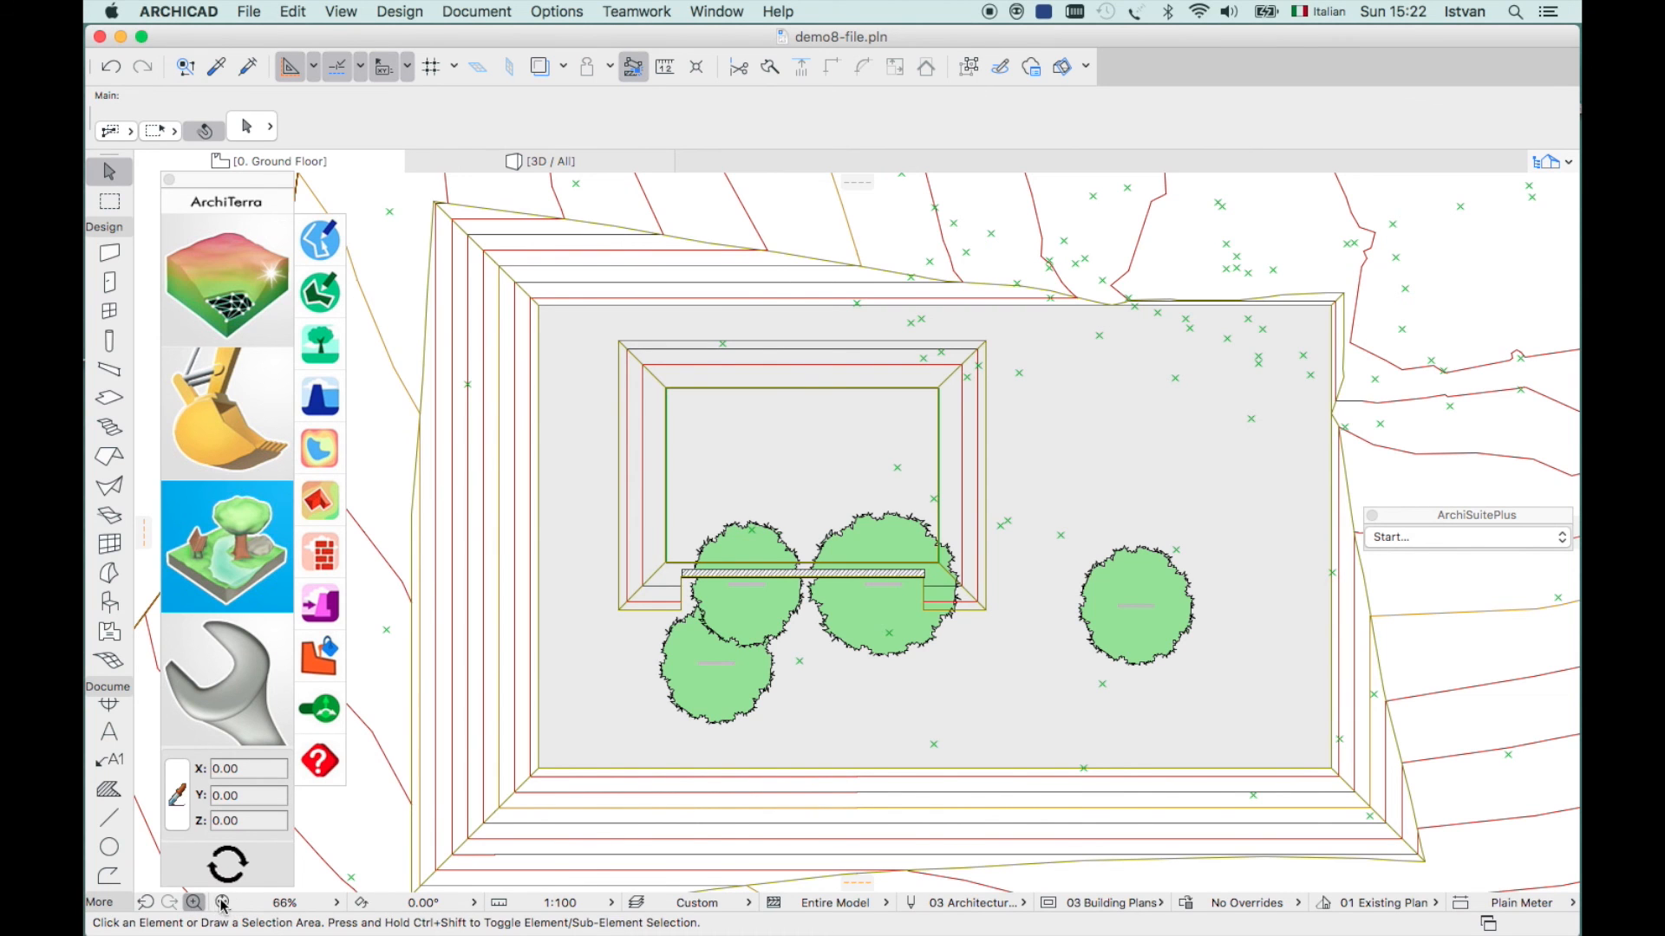
- Fit the whole terrain site in the window and run ArchiTerra's terrain Calculate command
click(220, 905)
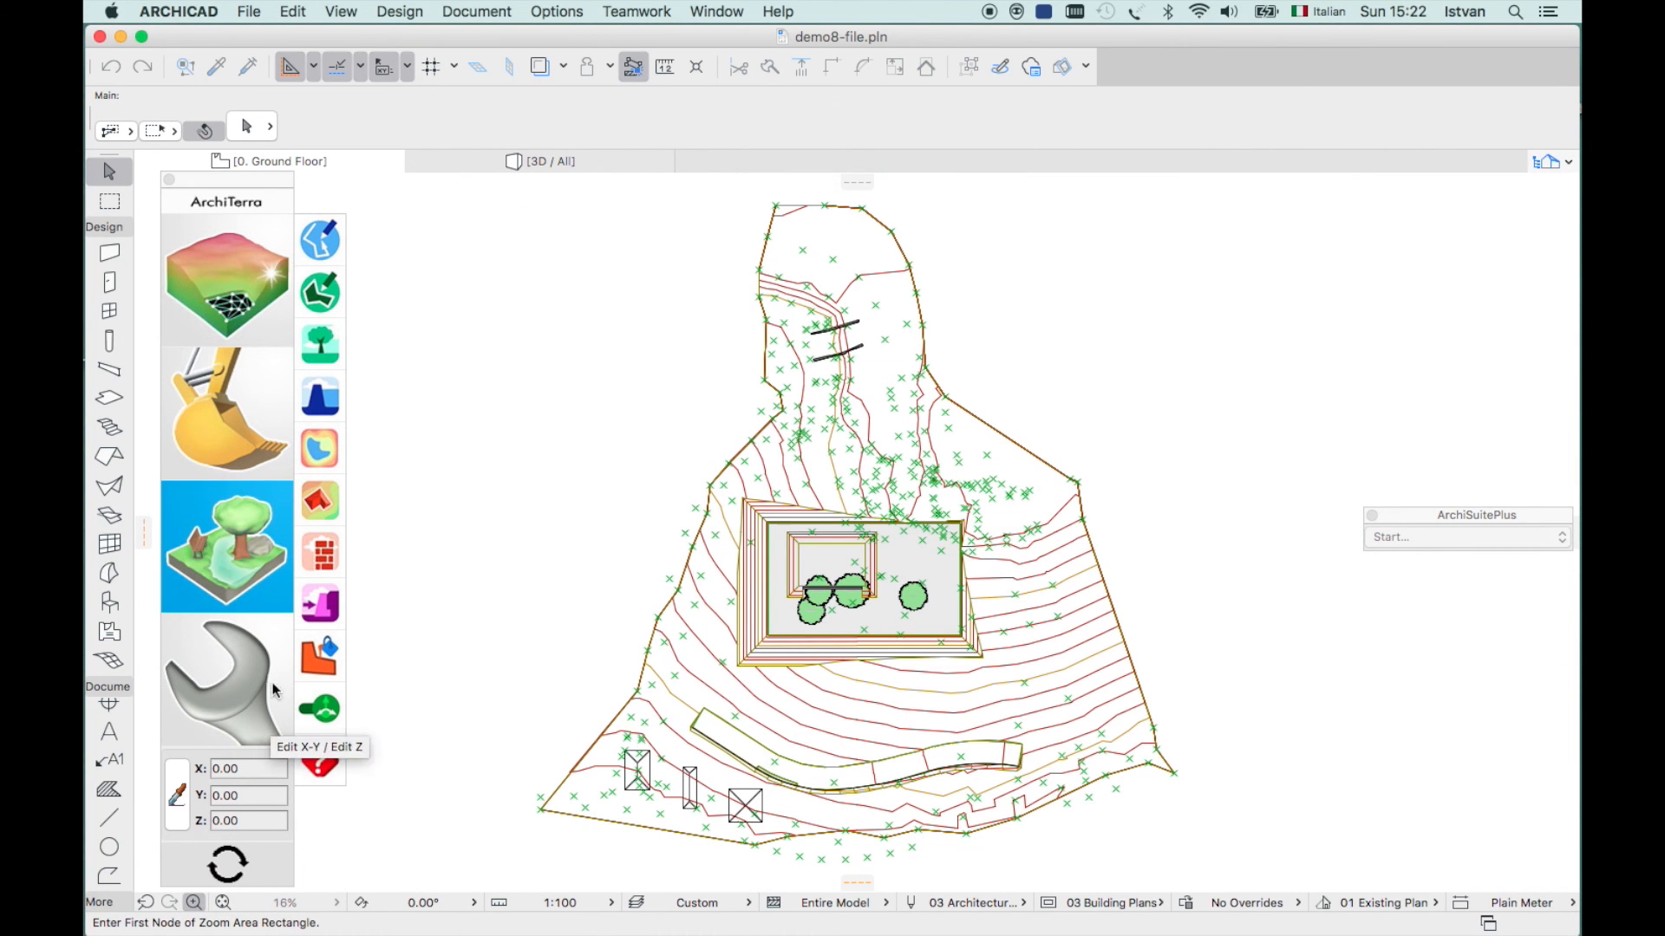
click(221, 666)
click(221, 666)
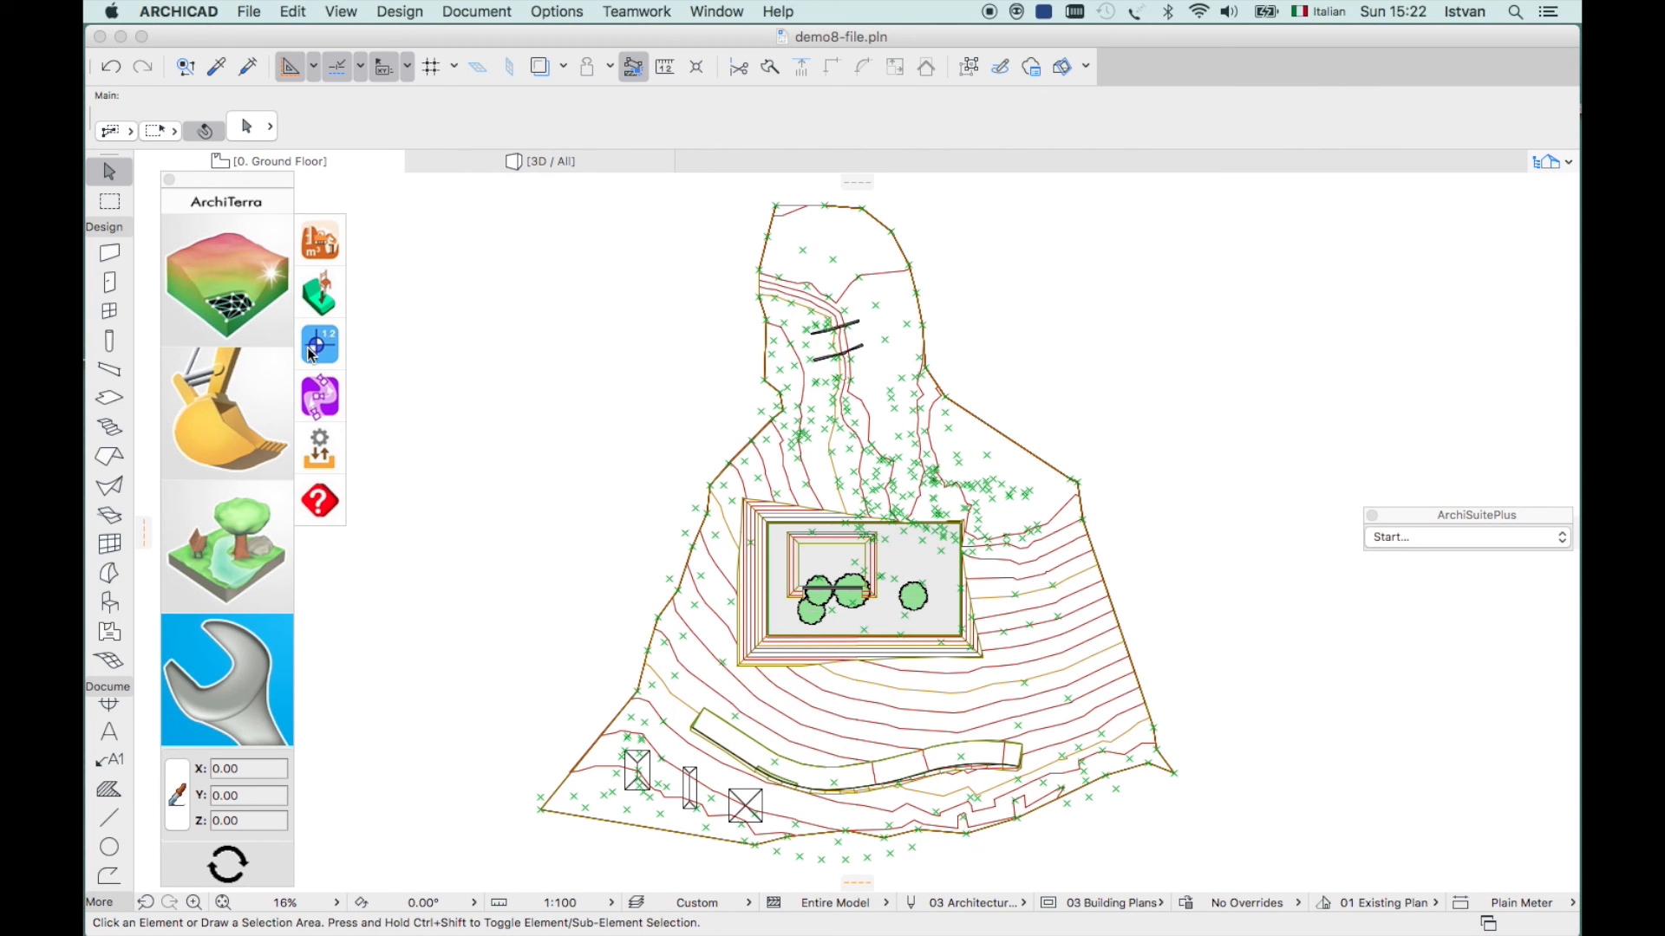
click(326, 247)
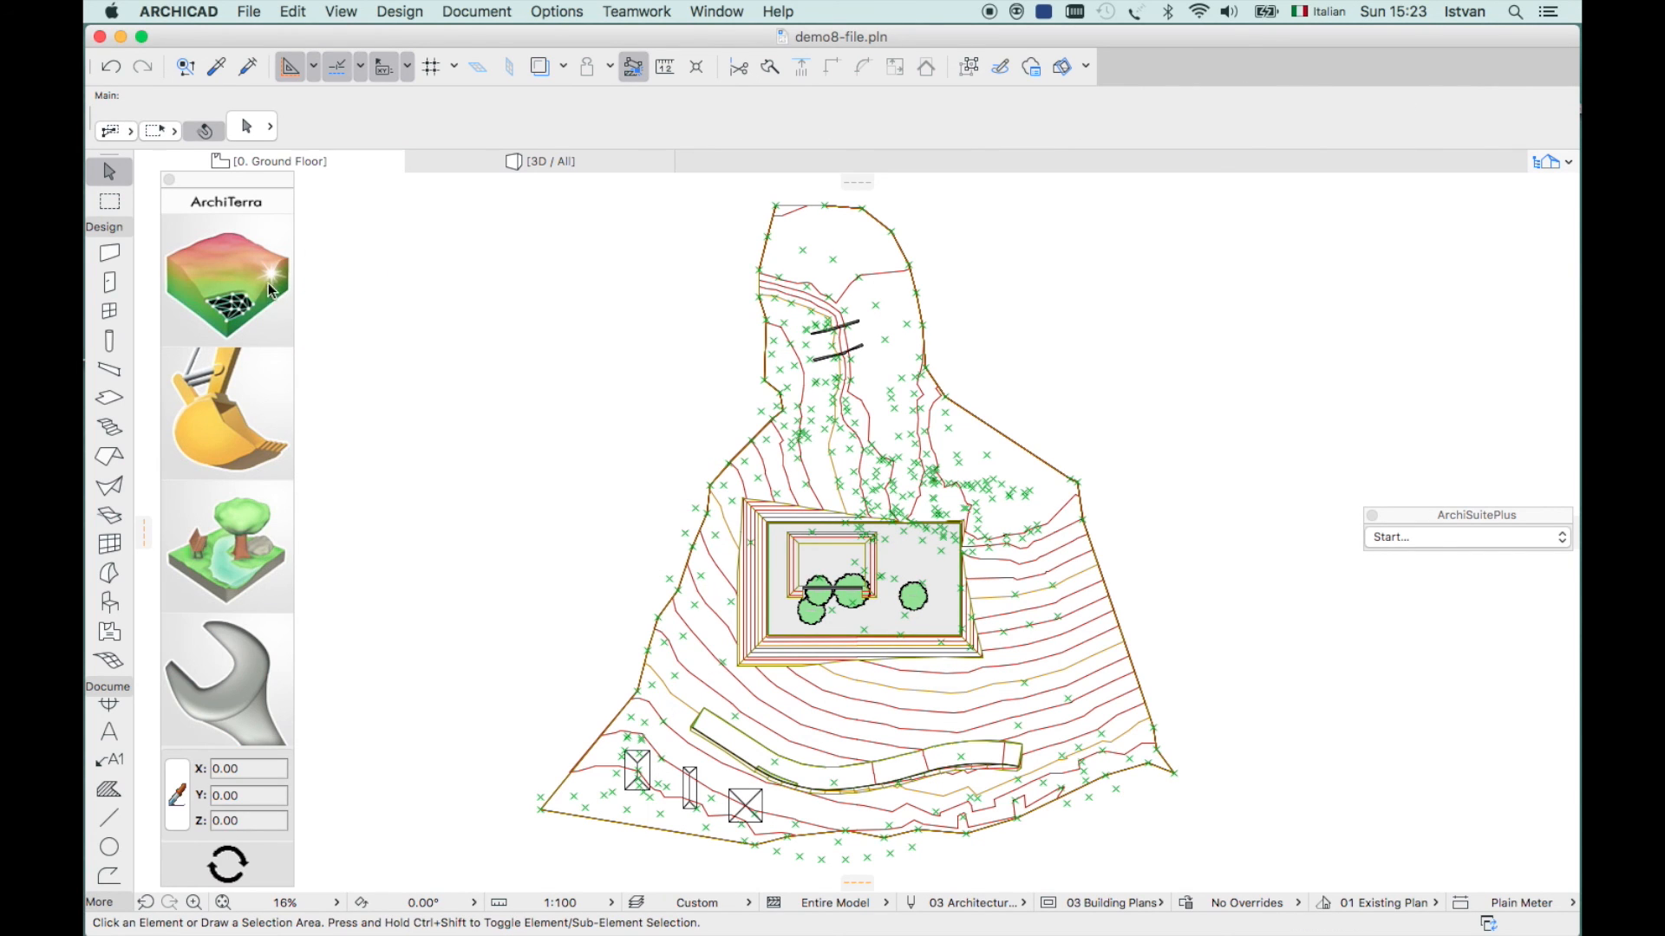
click(226, 674)
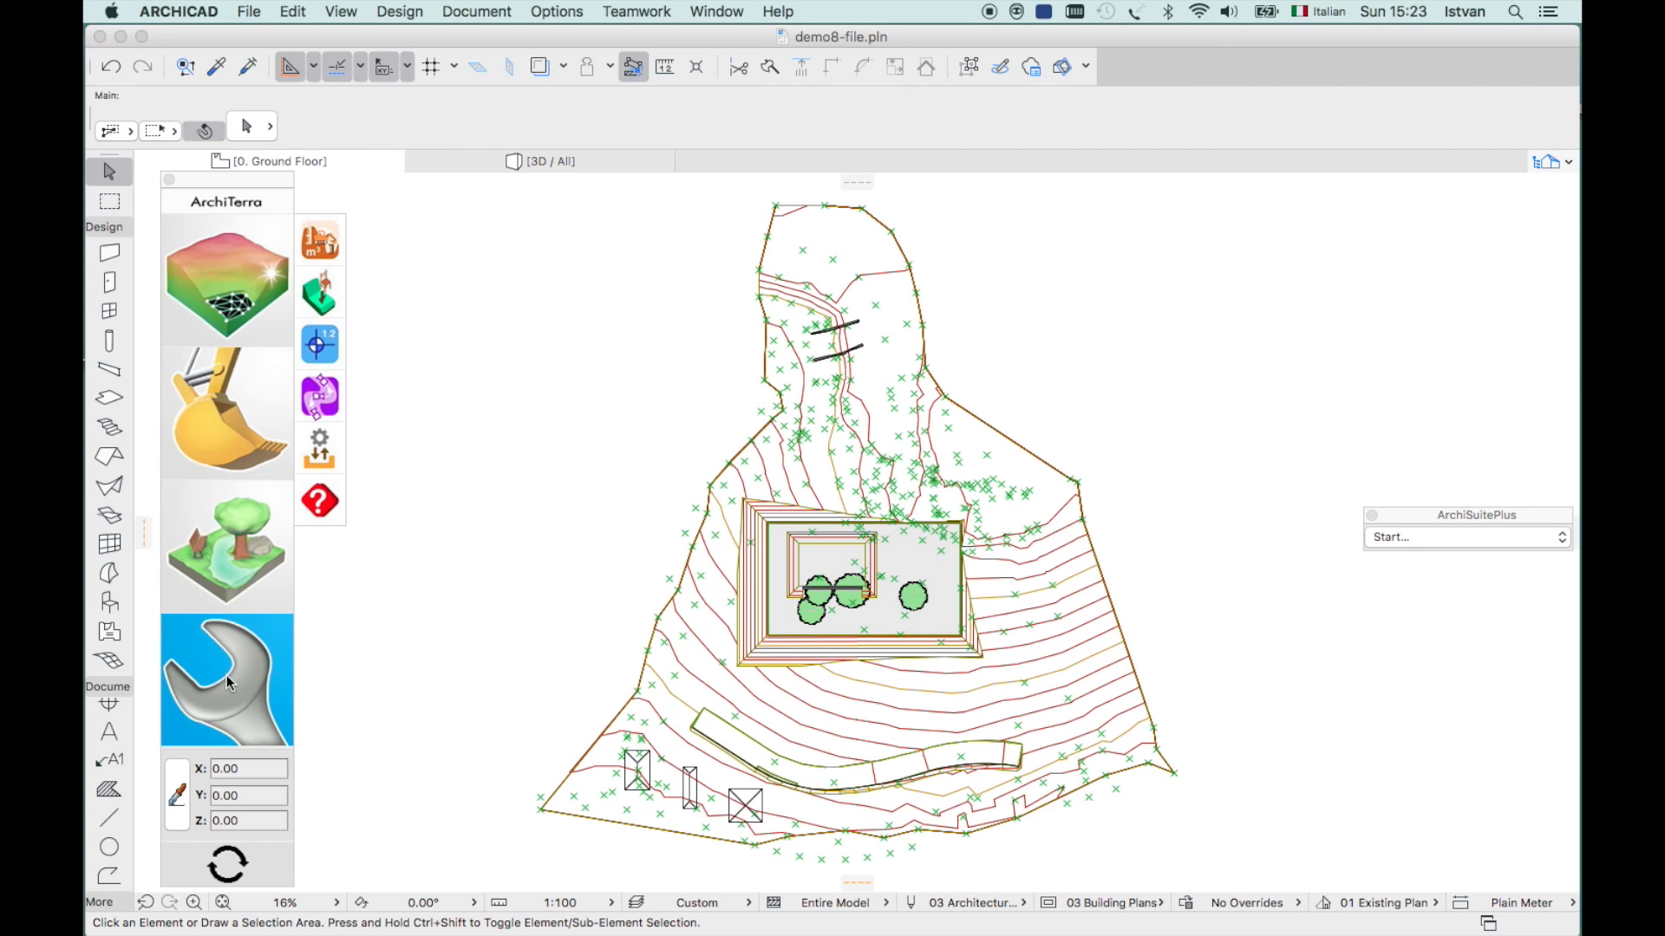
- Review the Gravity on terrain and Spot Height settings, cancelling both unchanged
click(321, 297)
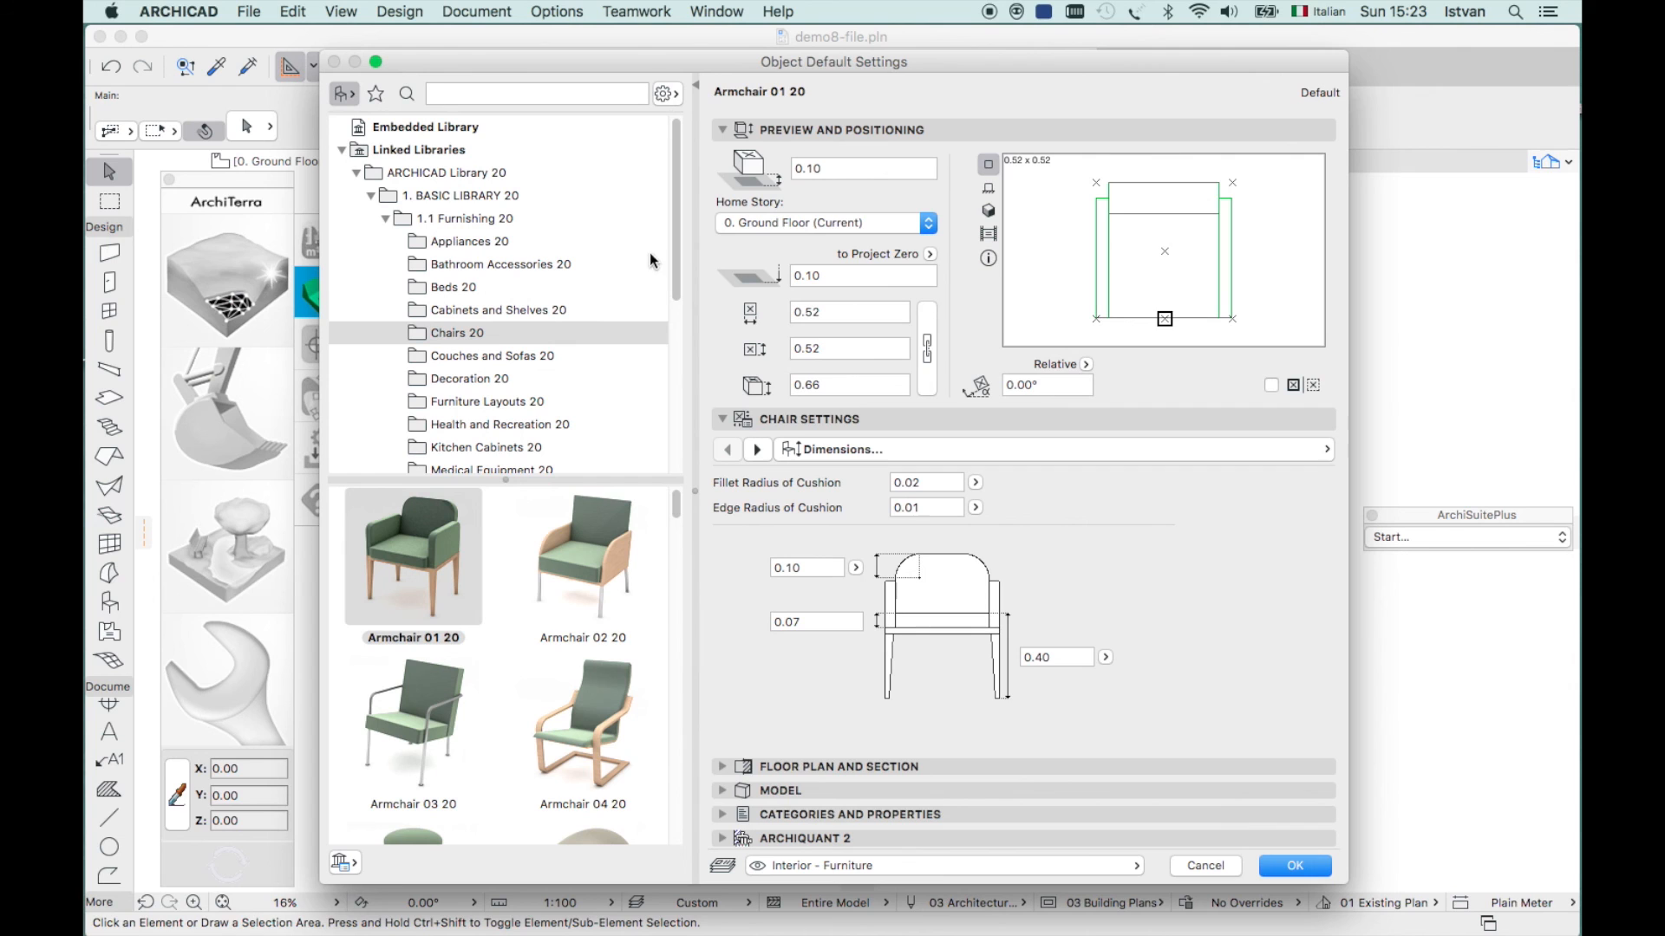
mouse_move(555, 513)
click(1205, 865)
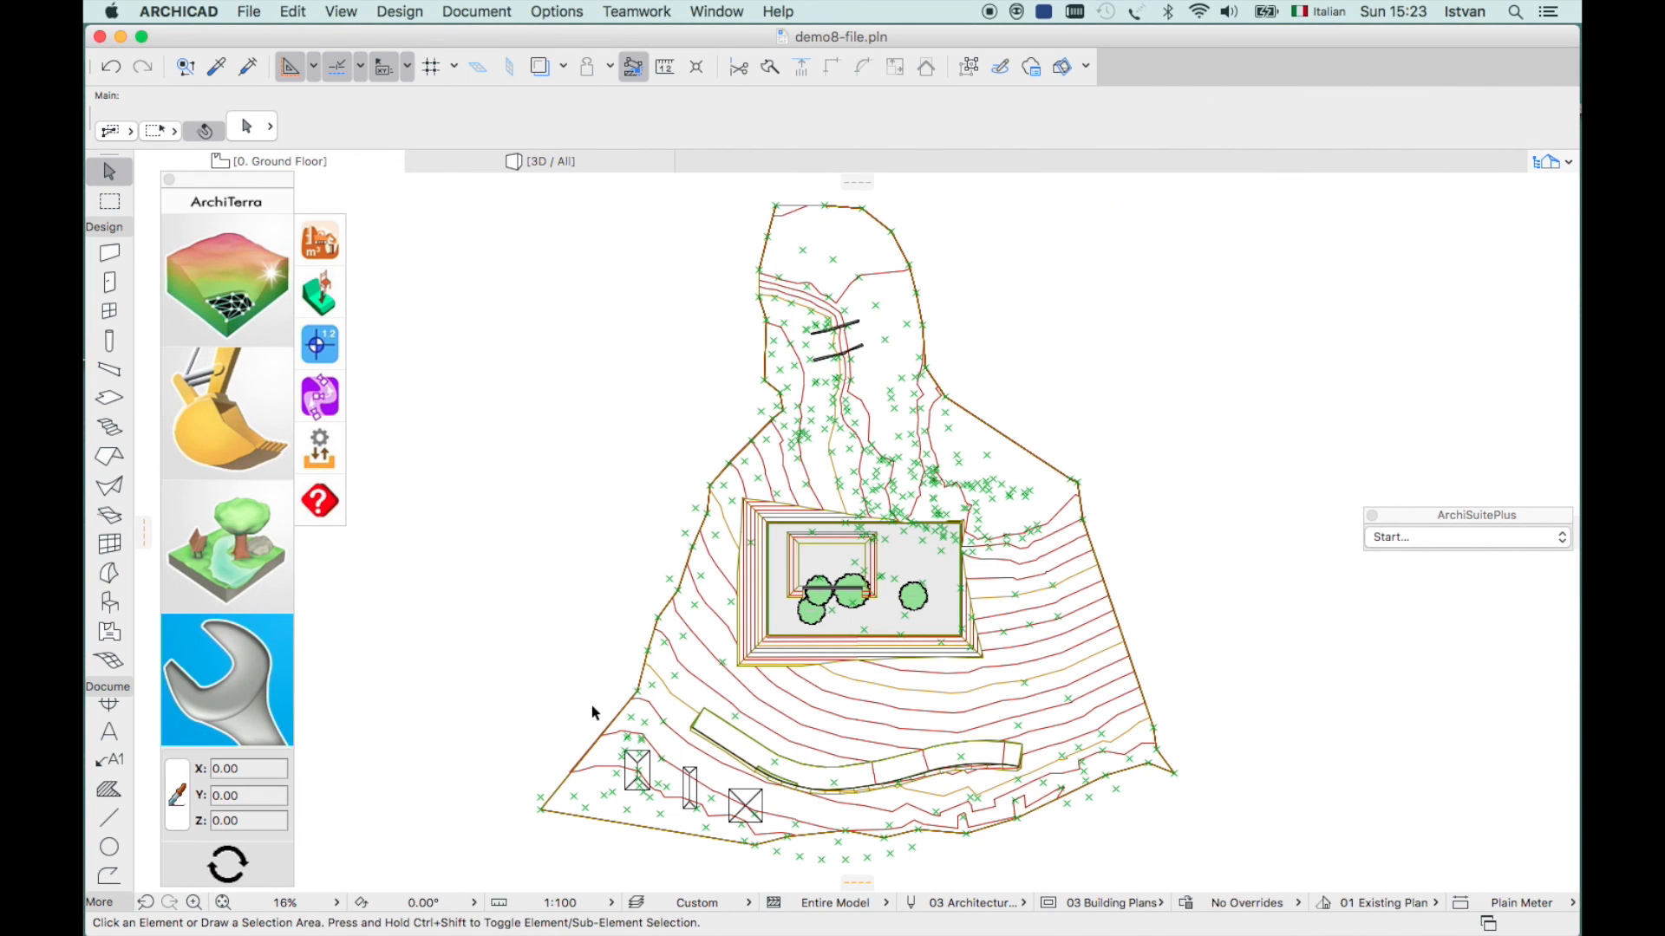
click(321, 345)
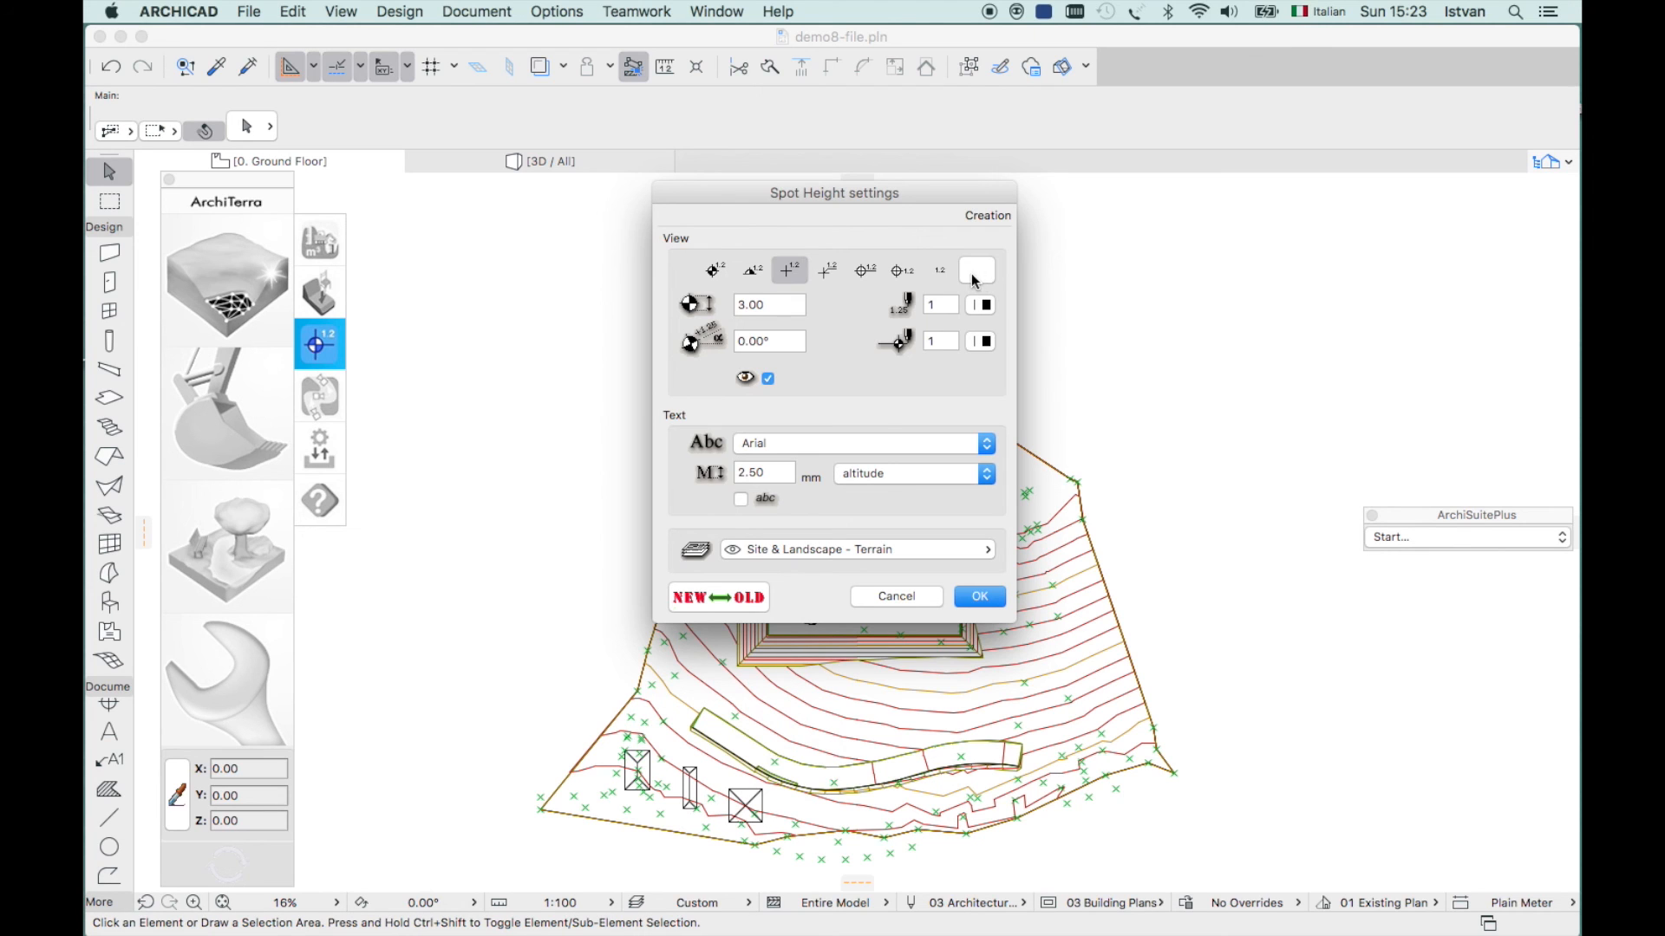
click(897, 596)
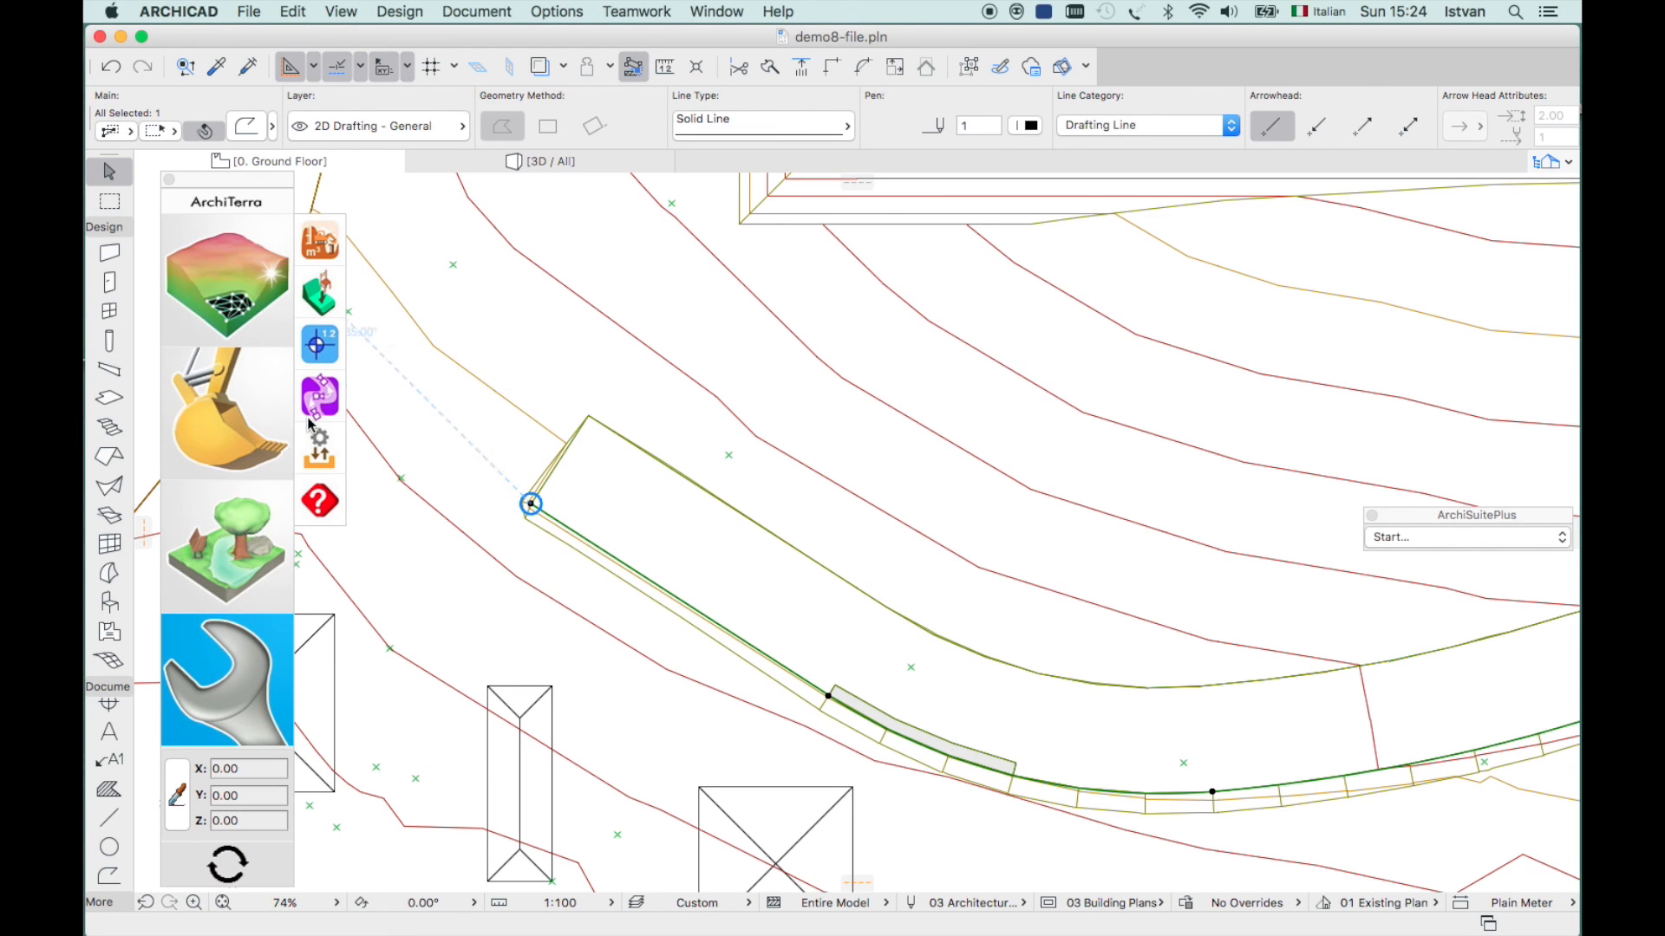
- Draw a path polyline along the curved road from its top end to its eastern end
click(252, 545)
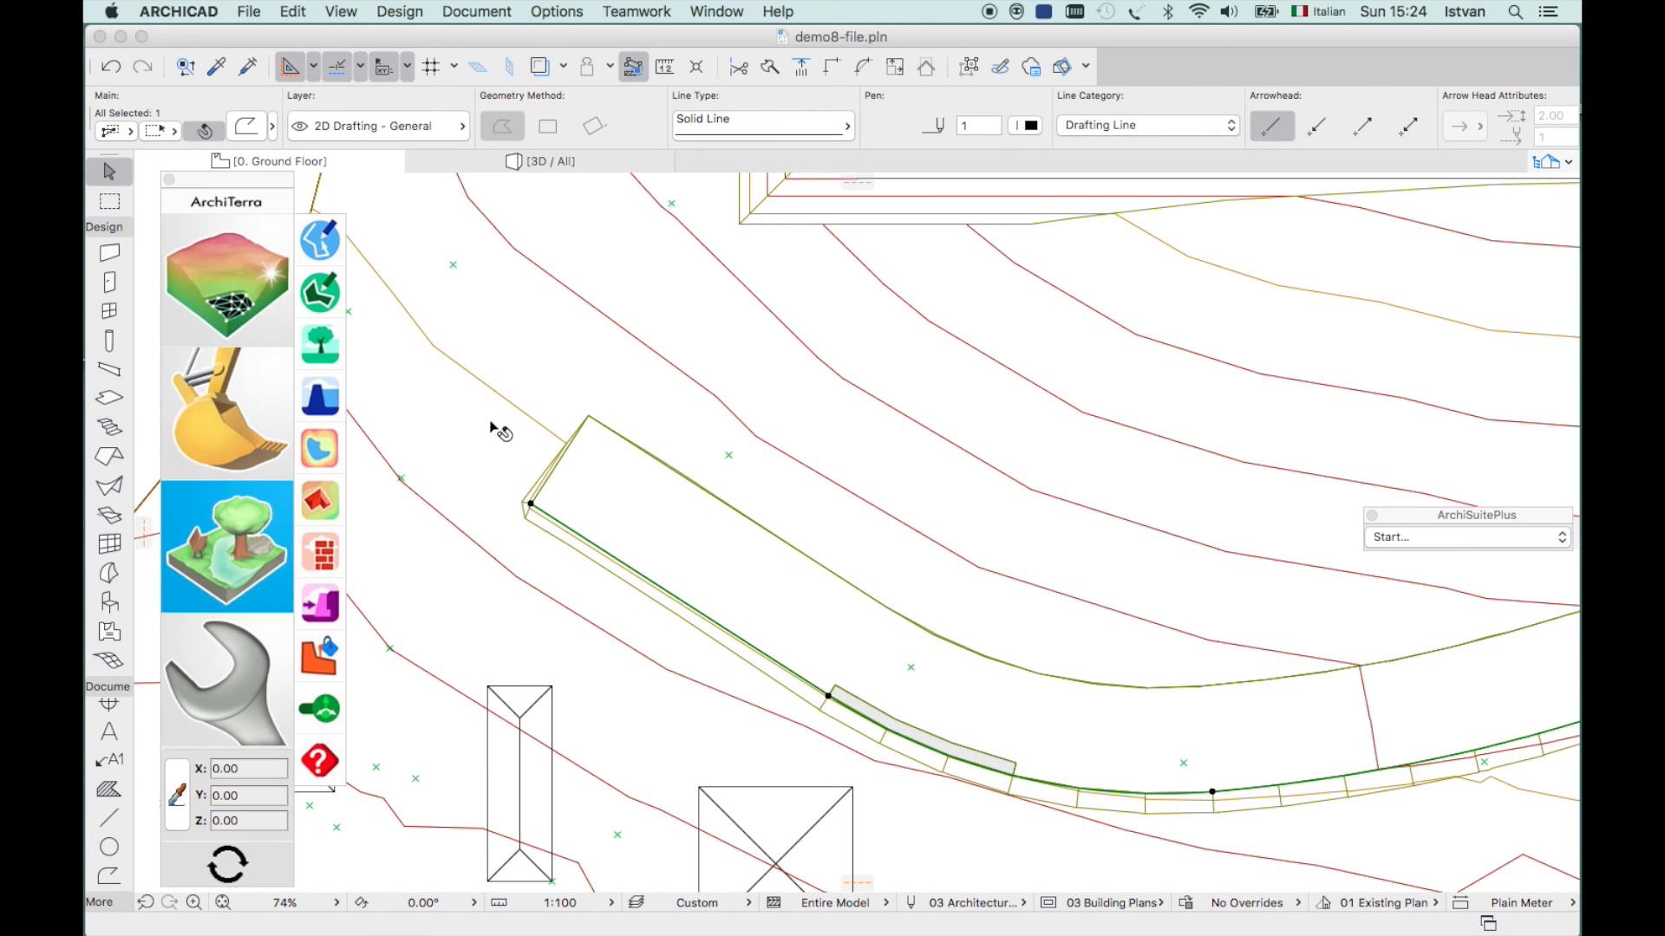
click(312, 242)
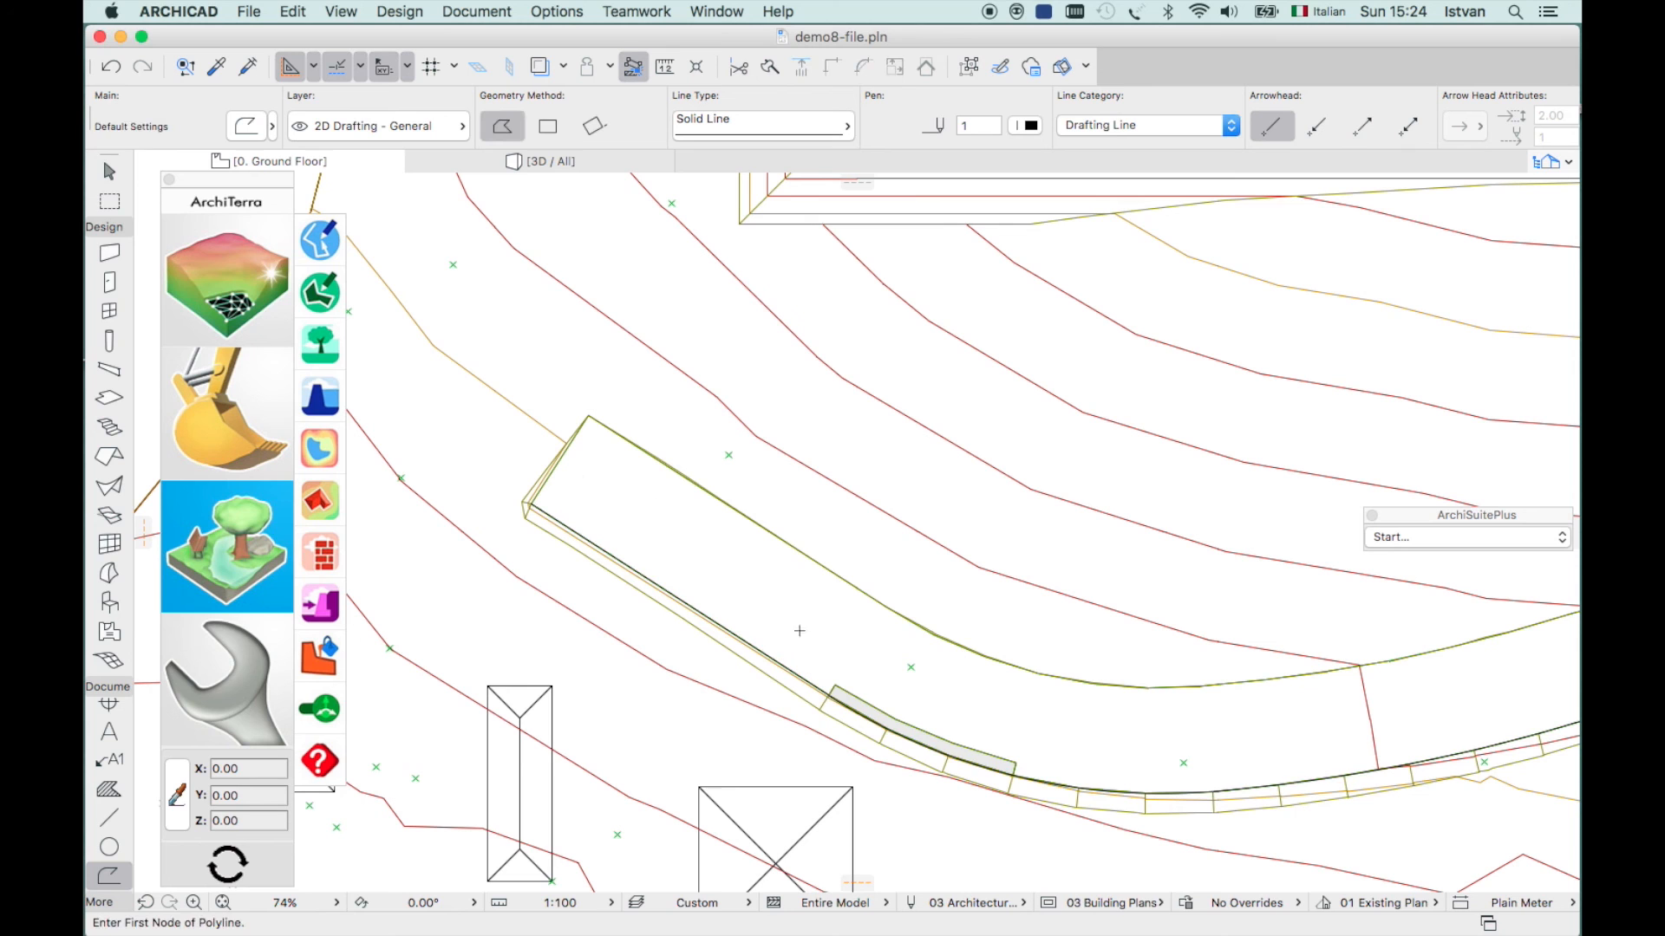
click(569, 471)
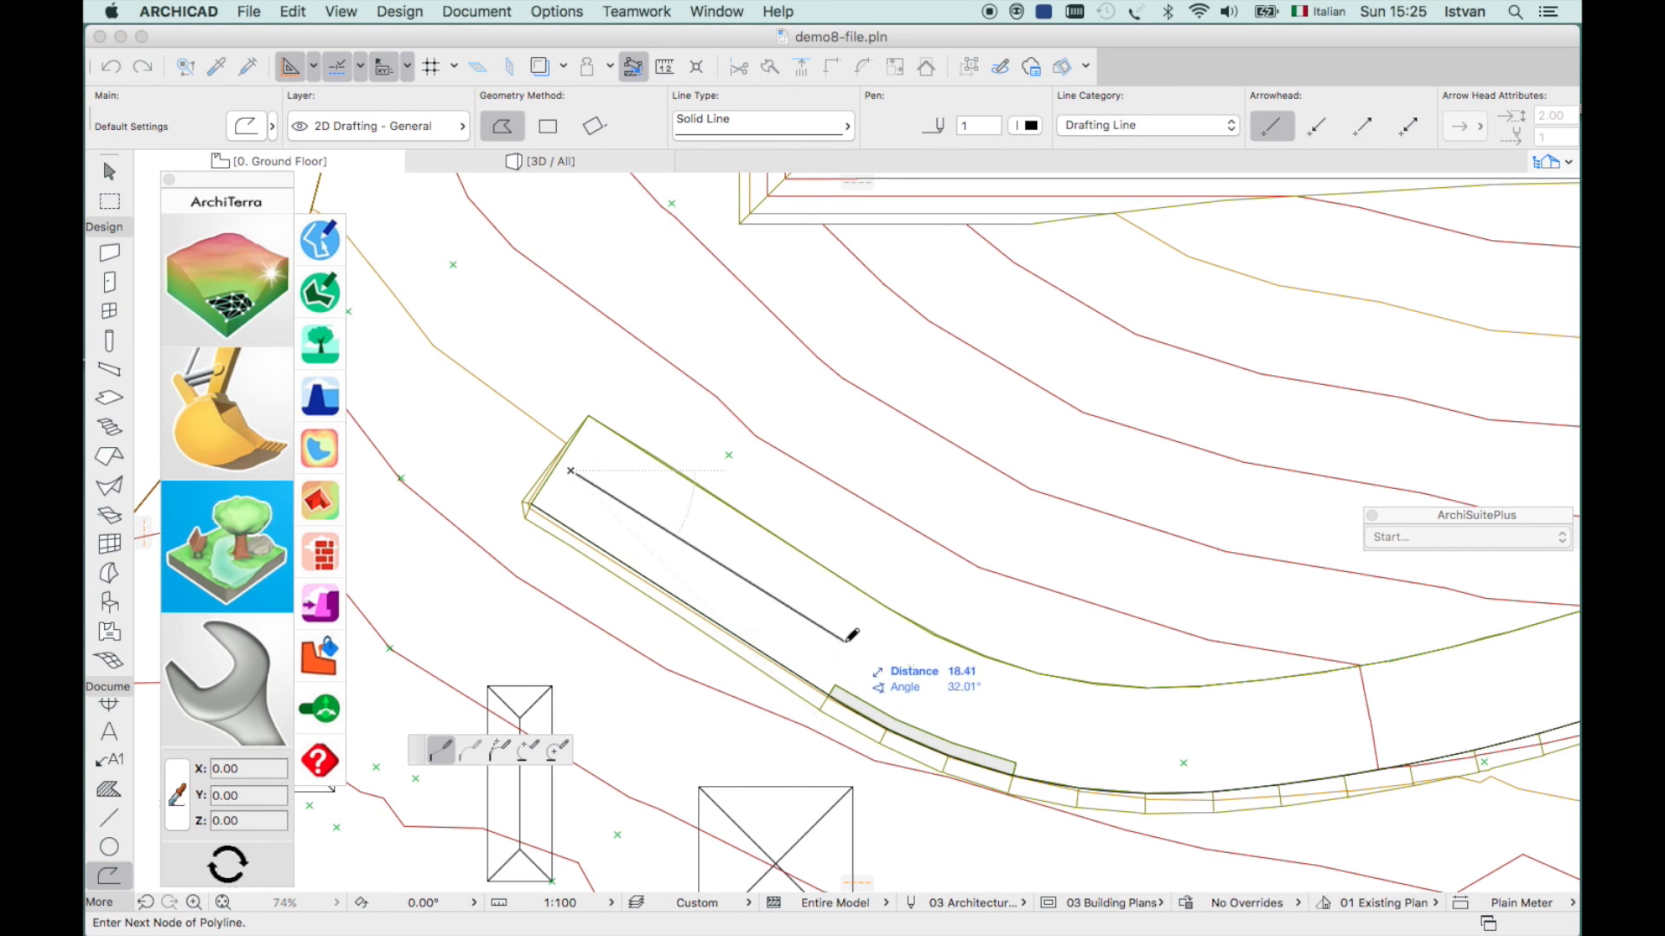
click(1121, 751)
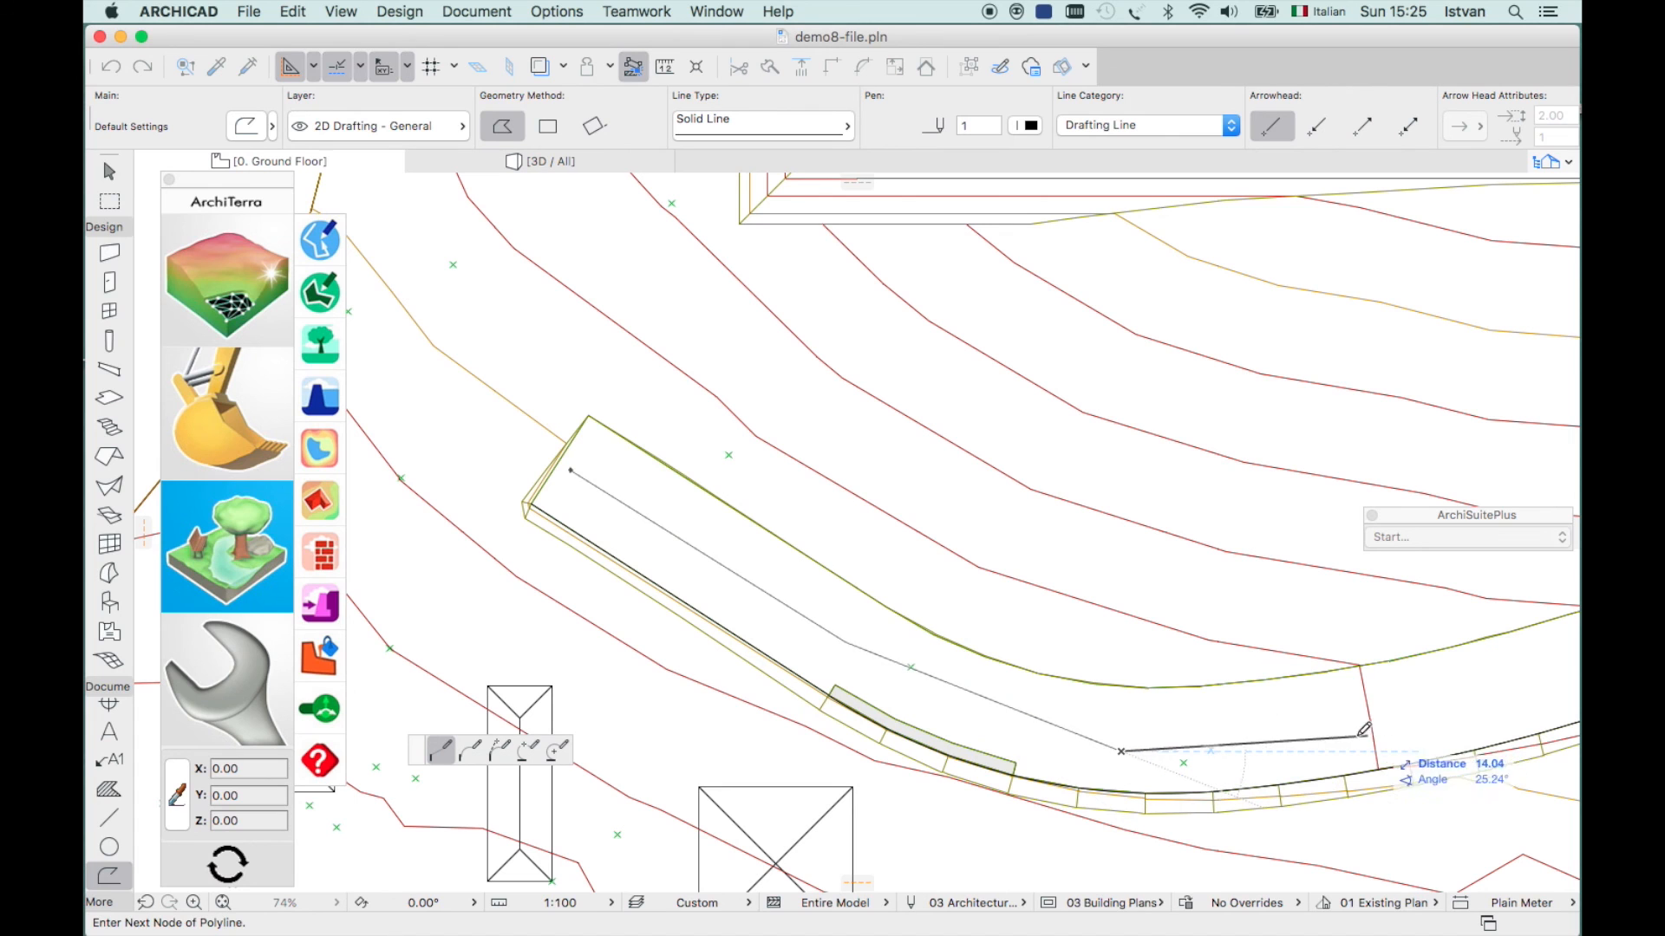
click(1415, 717)
double_click(1502, 698)
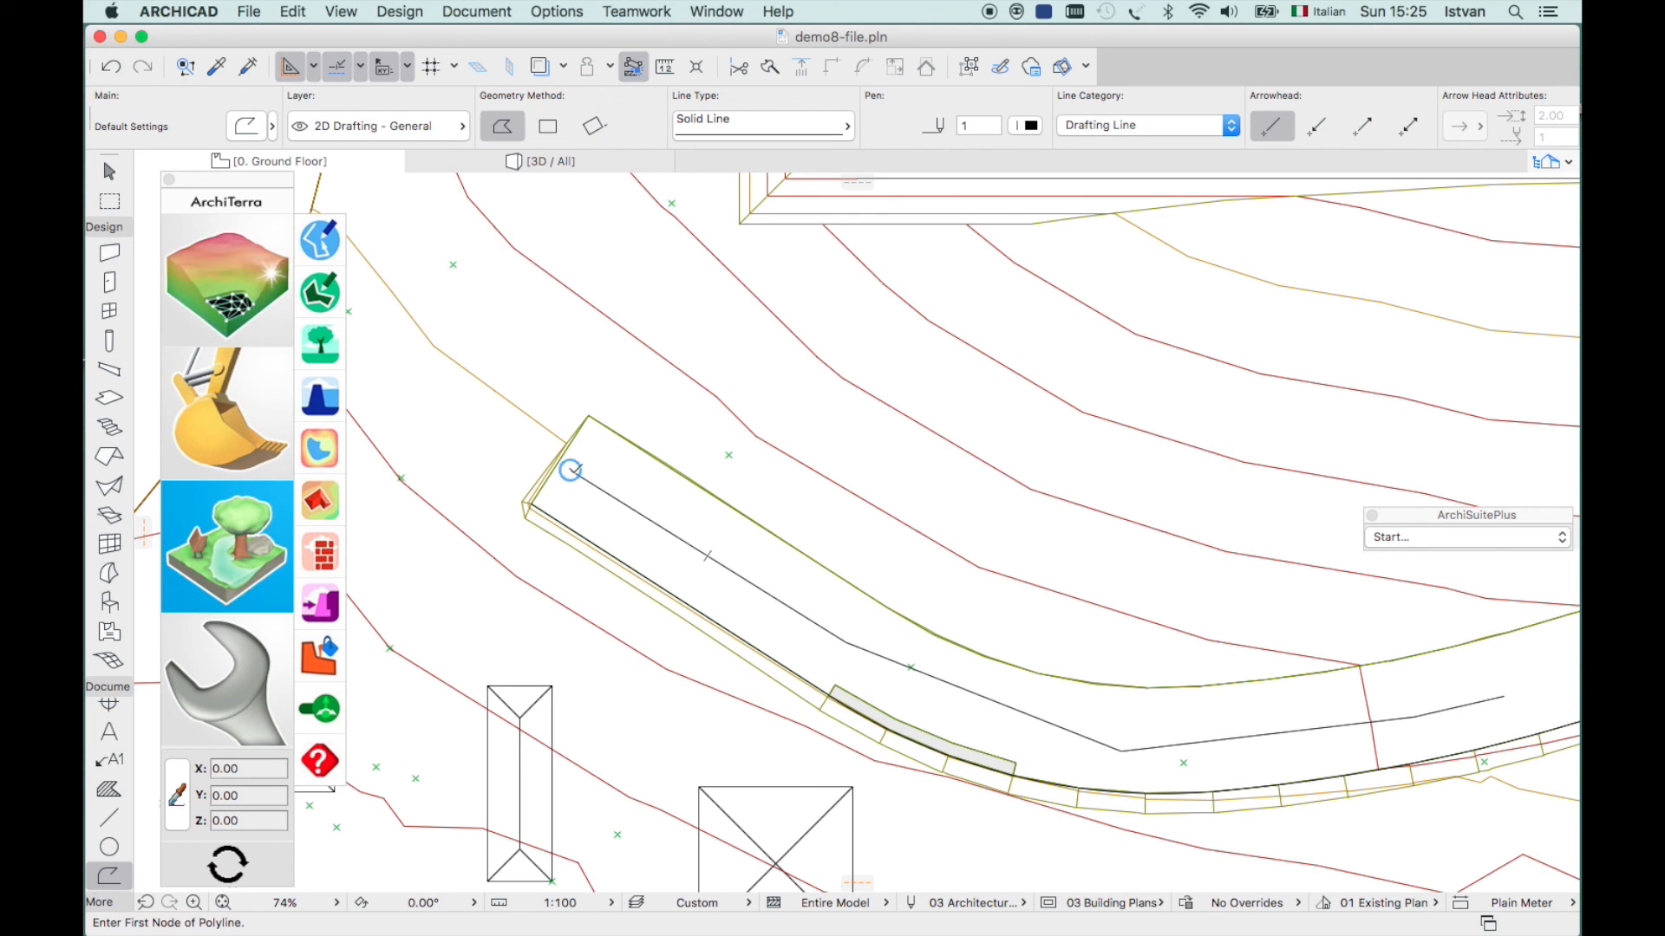
- Select the road polyline and open ArchiTerra's camera path settings with Distance 10.00
shift+click(575, 477)
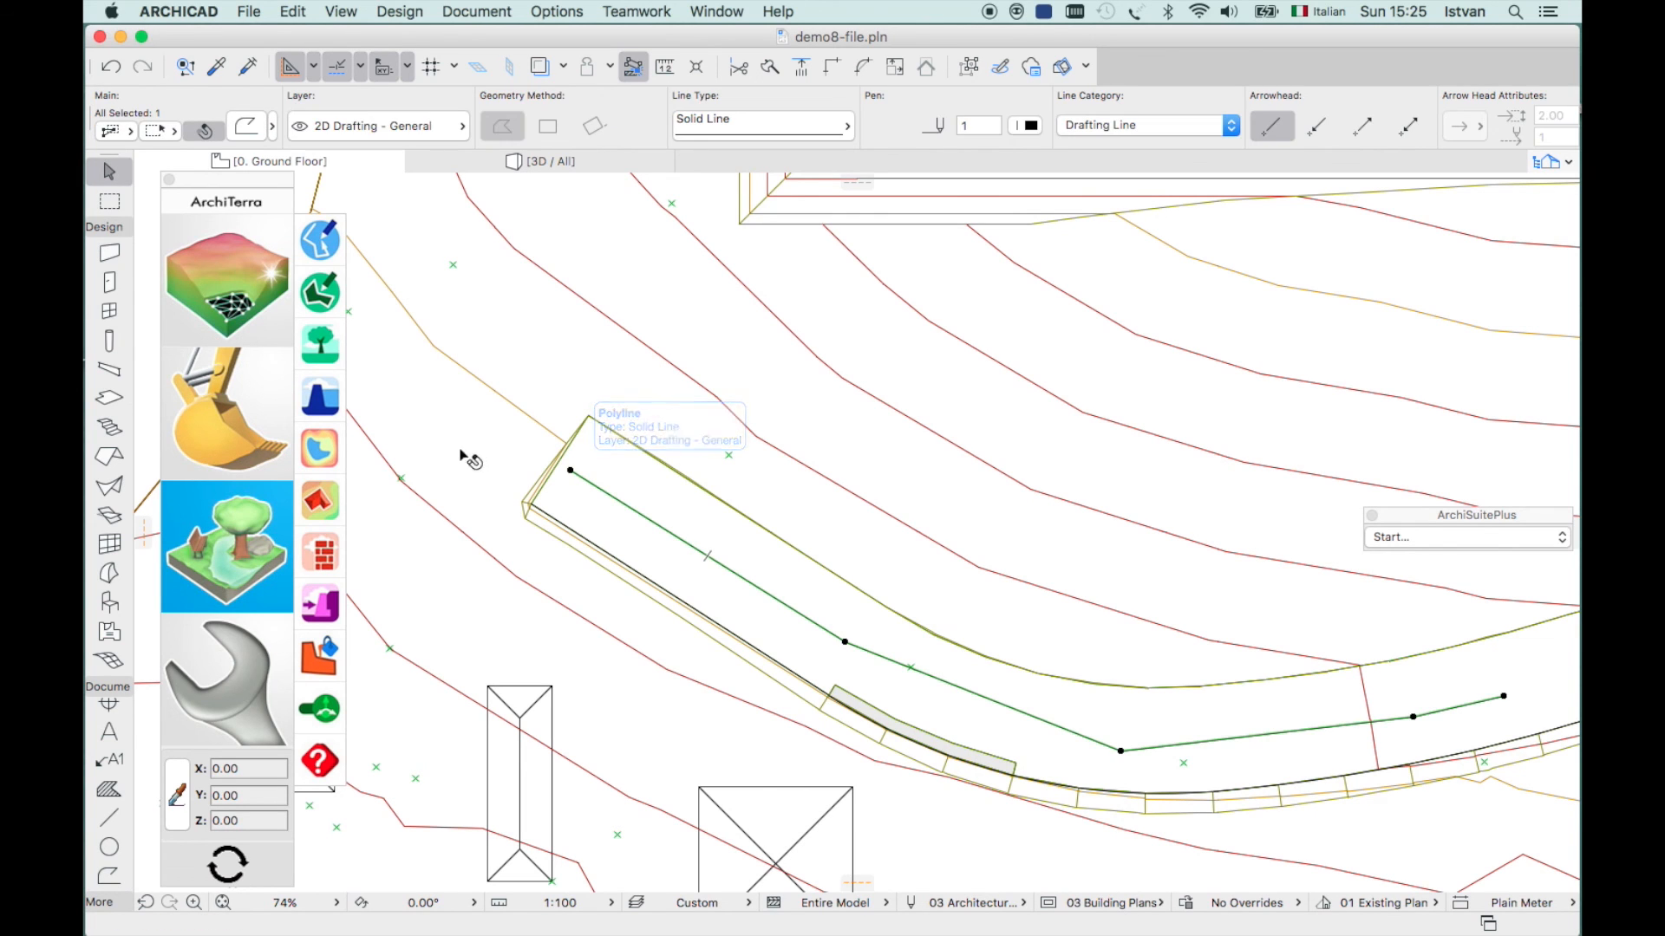
click(217, 694)
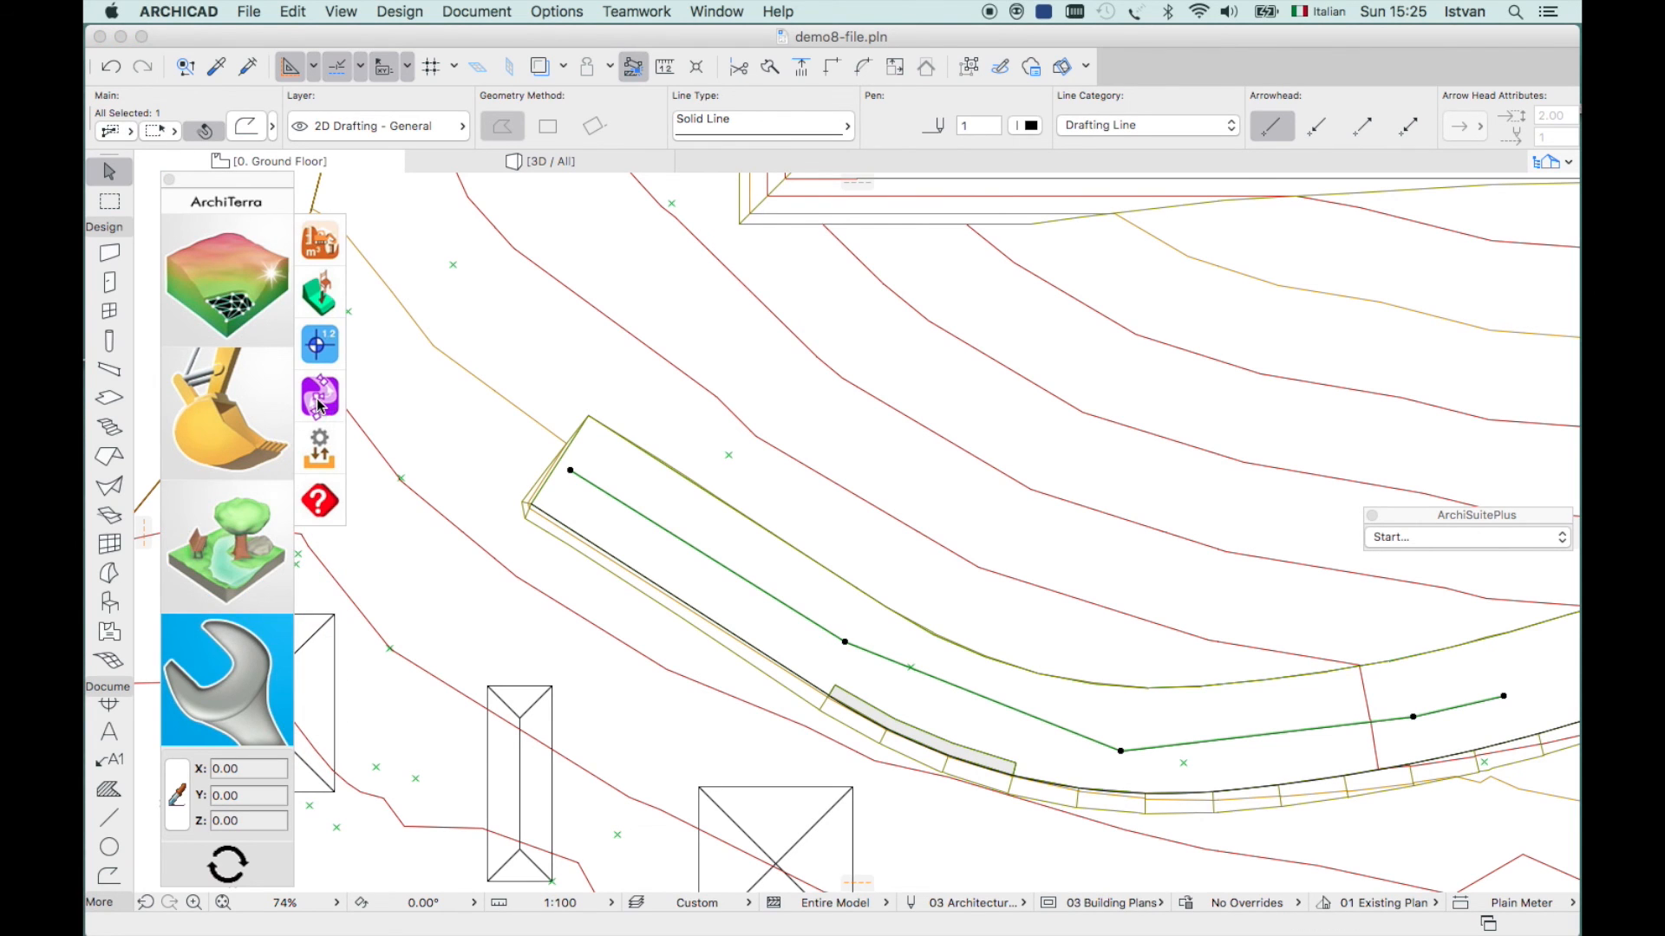
click(320, 401)
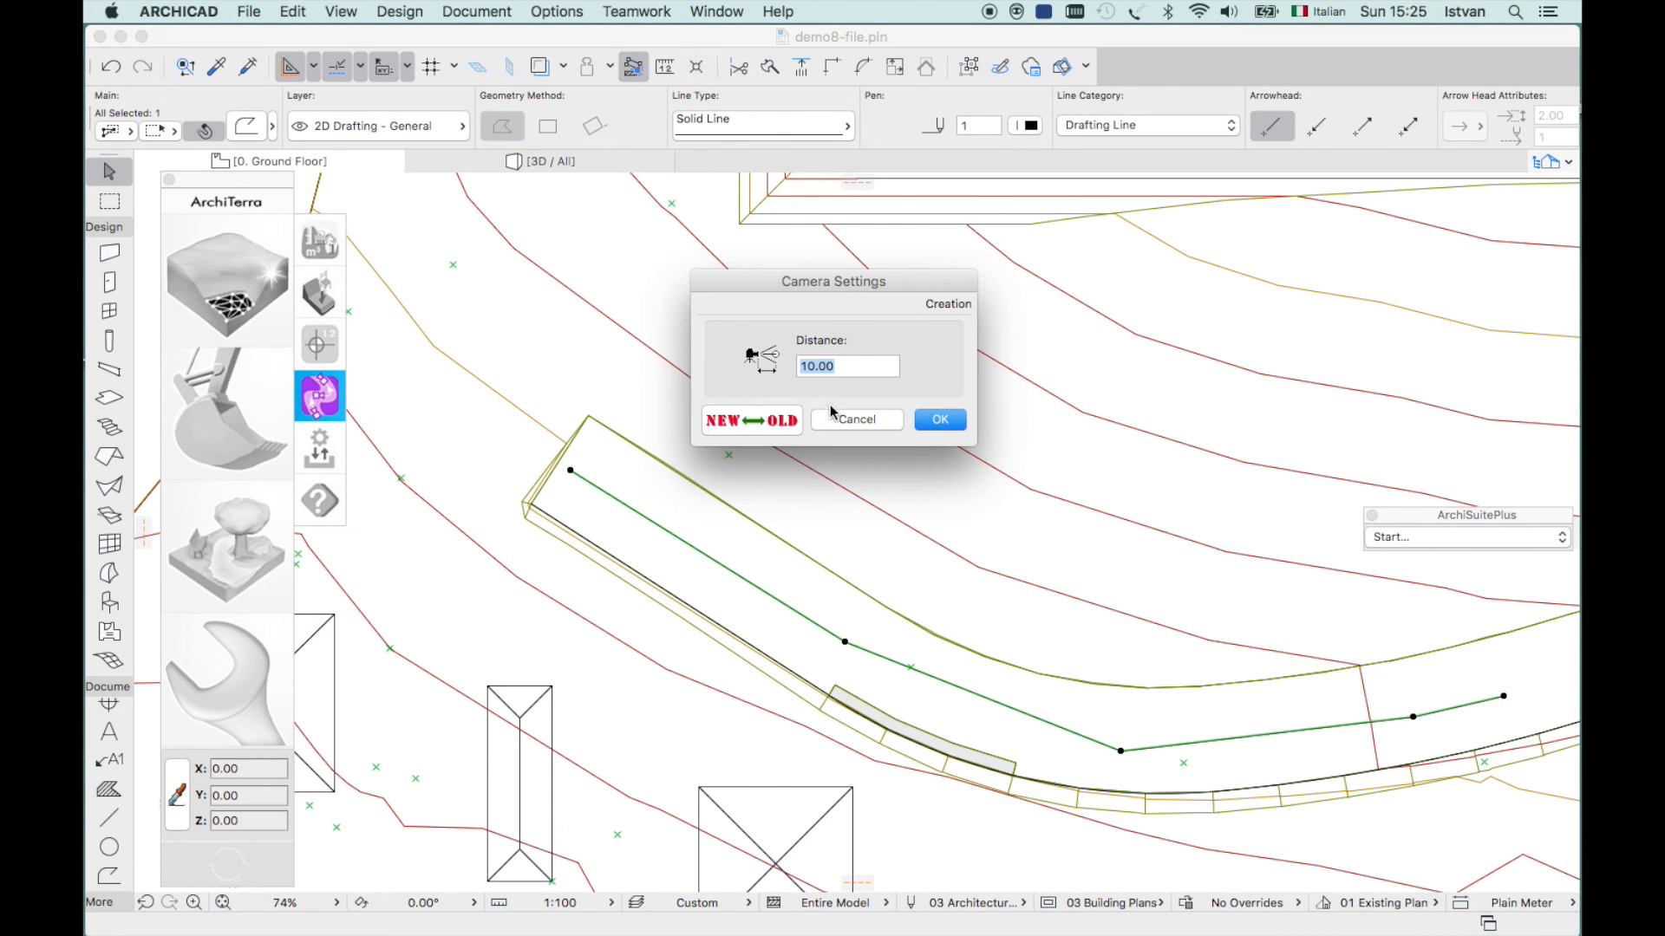
- Generate cameras spaced 10.00 apart along the road polyline and select the camera path
click(945, 420)
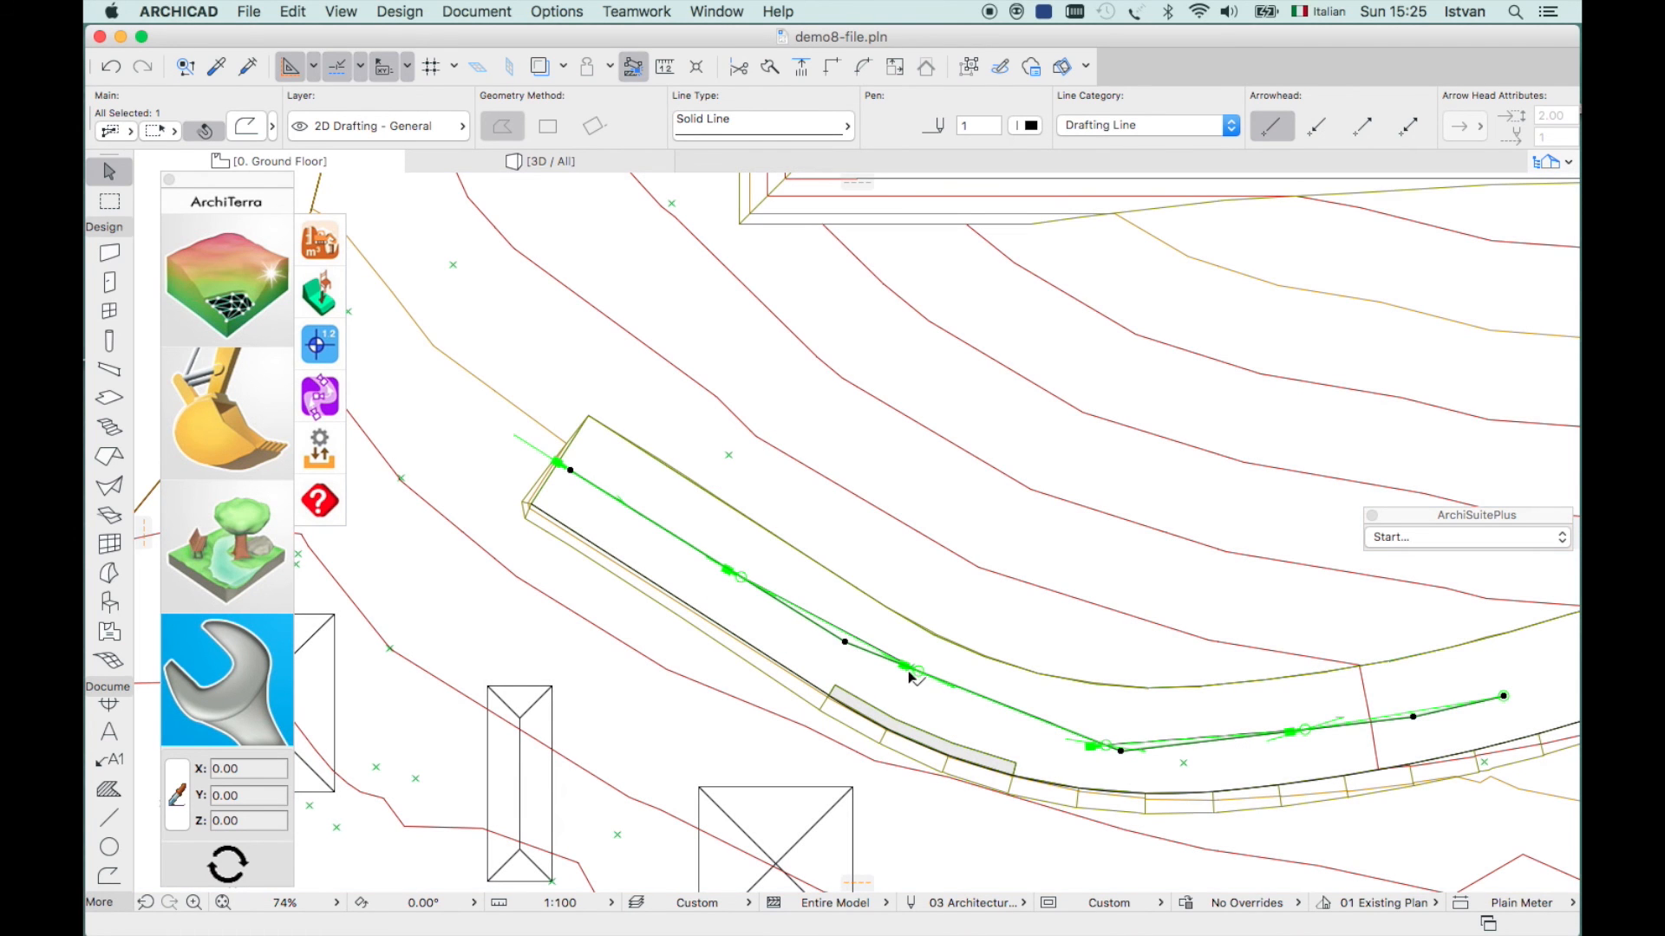
click(908, 668)
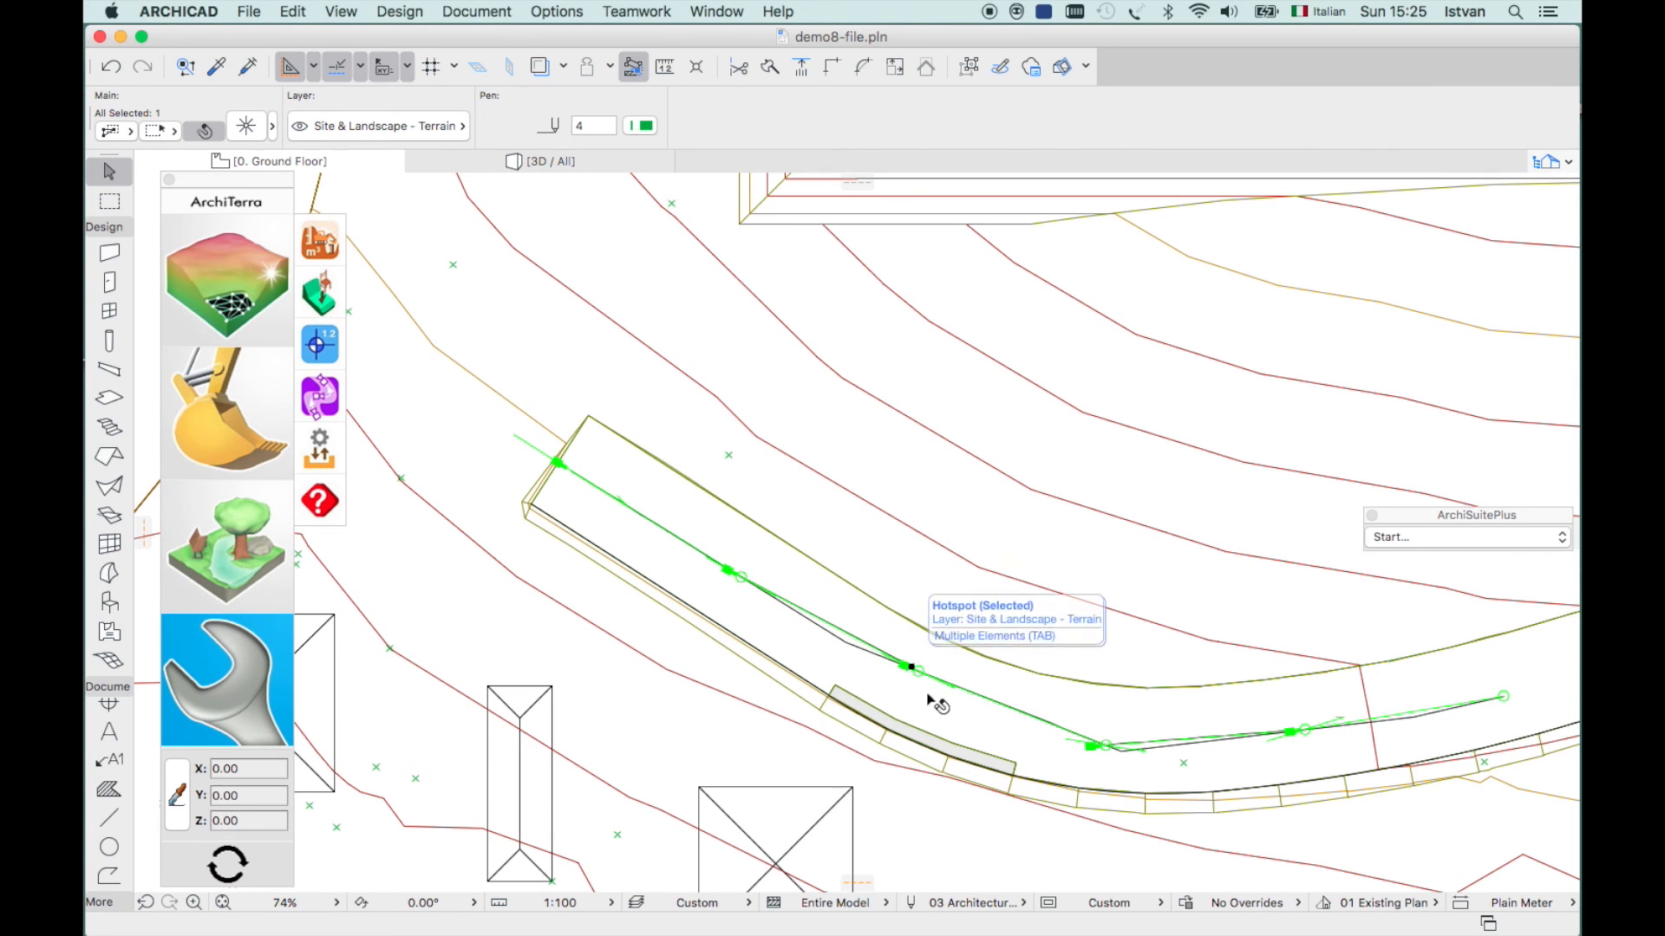
click(320, 447)
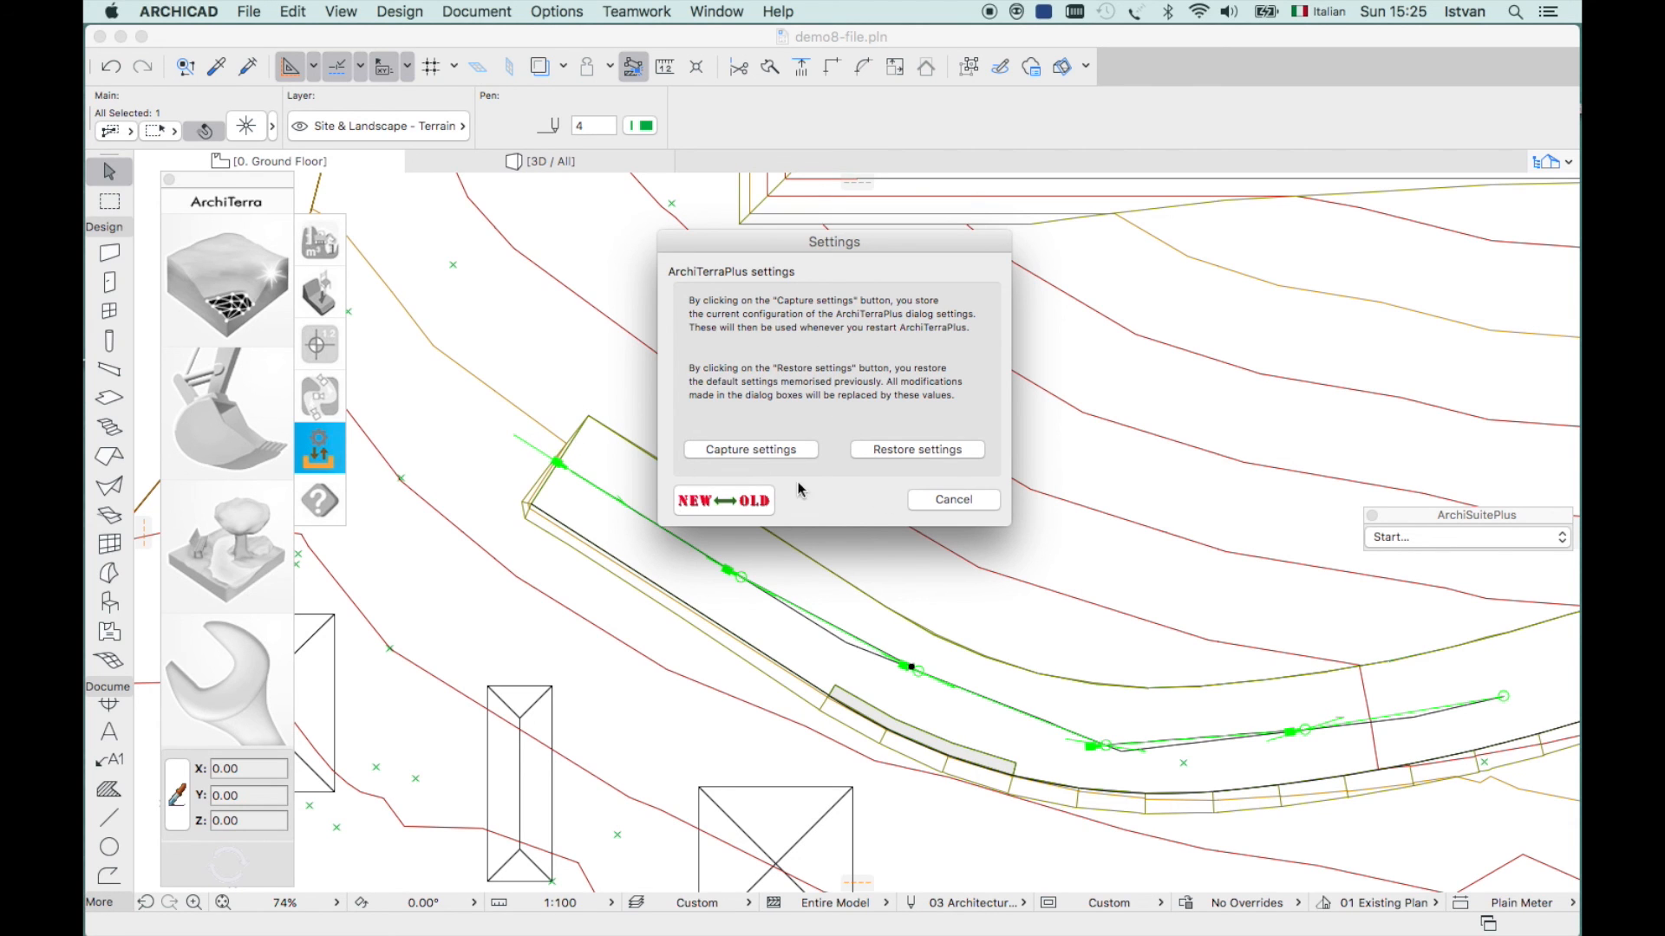
click(955, 501)
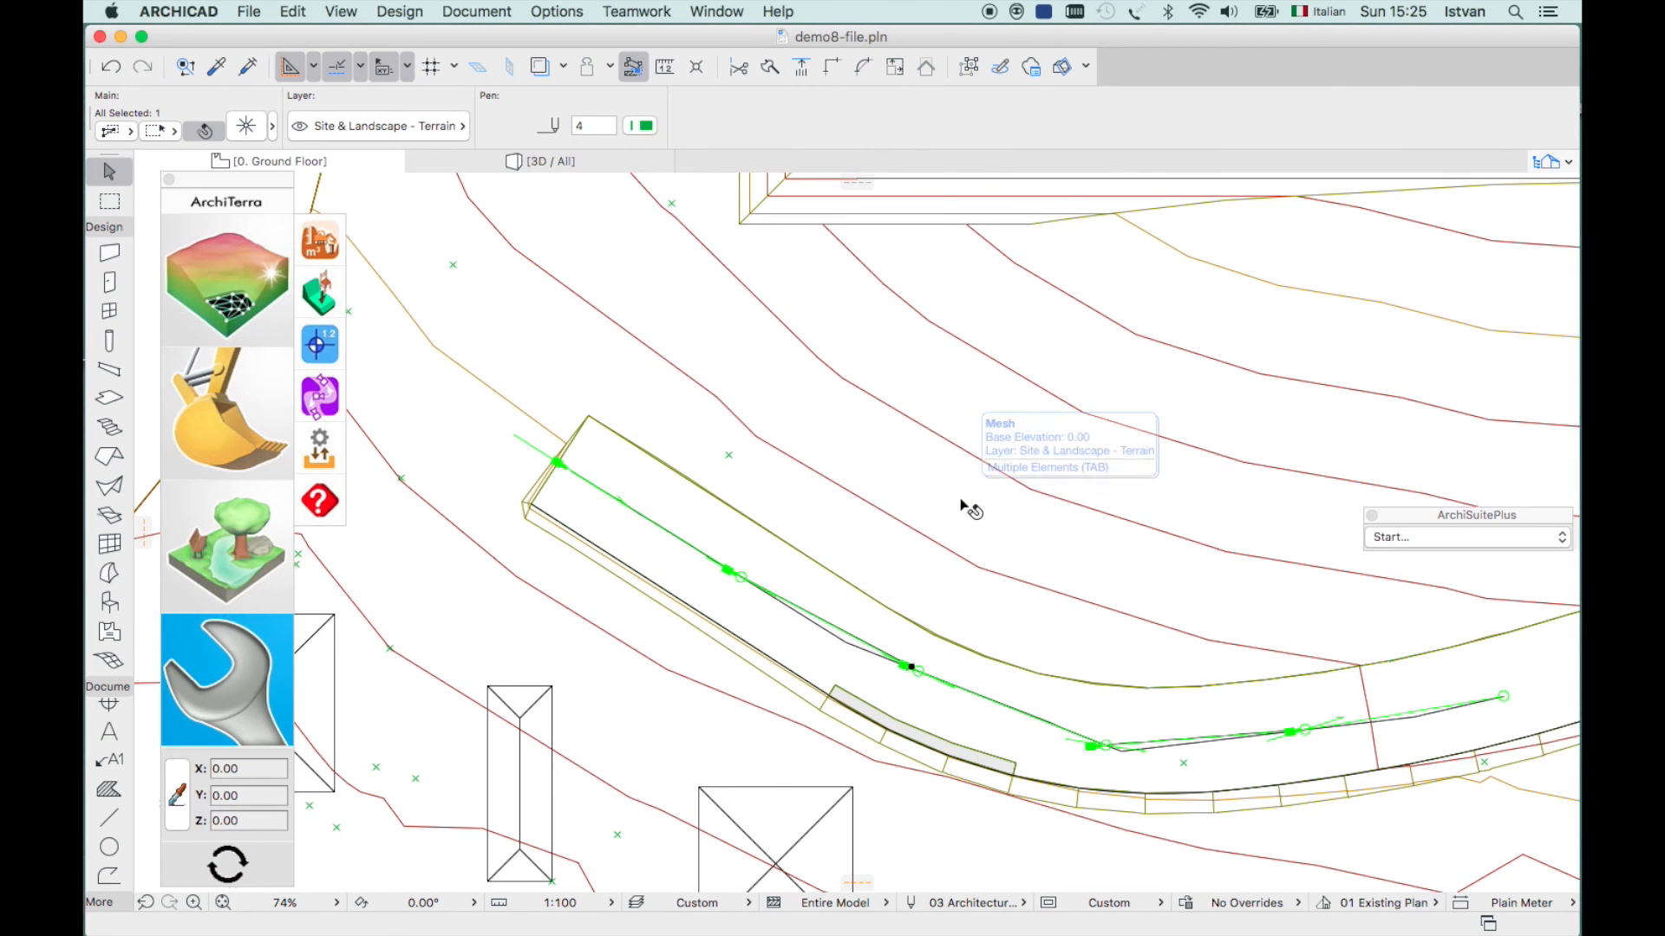